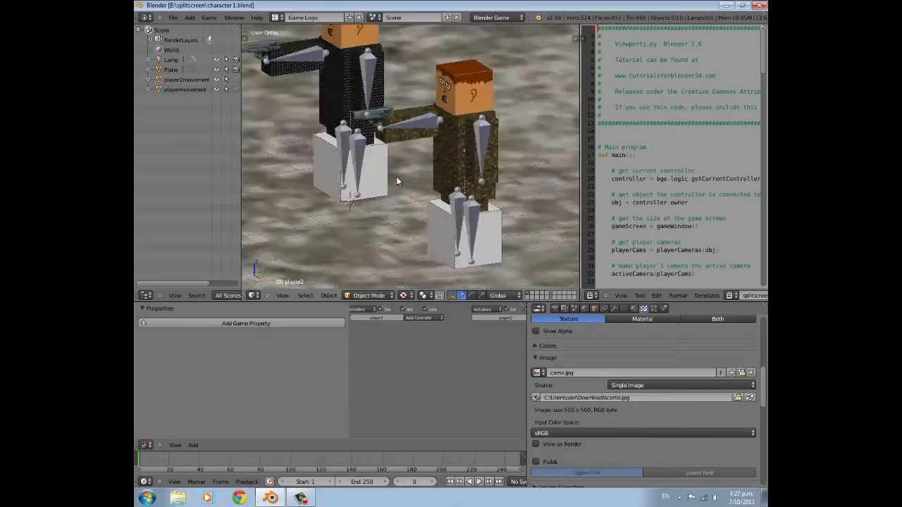
Run the split-screen game from the camera view and test the movement of both players before ending it
{"action": "middle_click_drag", "start_coordinate": [358, 182], "coordinate": [265, 74]}
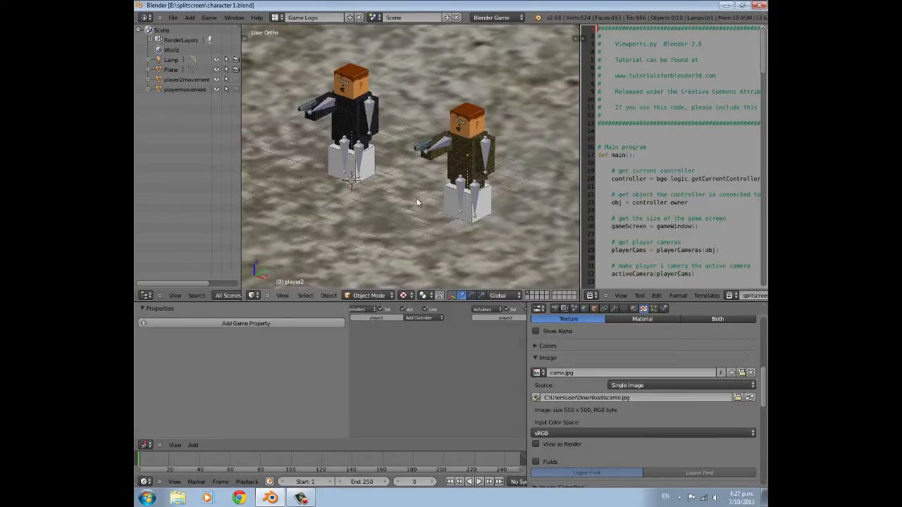
{"action": "scroll", "coordinate": [371, 105], "scroll_direction": "down", "scroll_amount": 3}
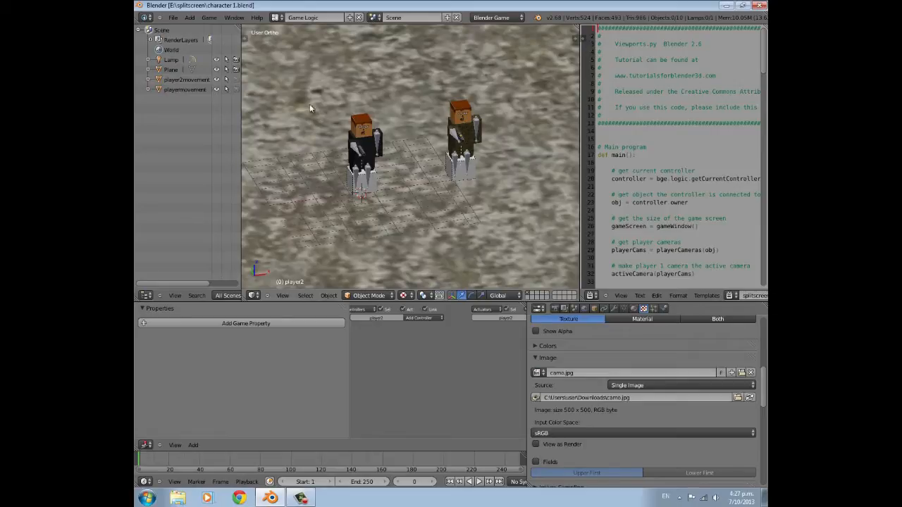
{"action": "scroll", "coordinate": [371, 137], "scroll_direction": "up", "scroll_amount": 1}
{"action": "middle_click_drag", "start_coordinate": [370, 137], "coordinate": [491, 155]}
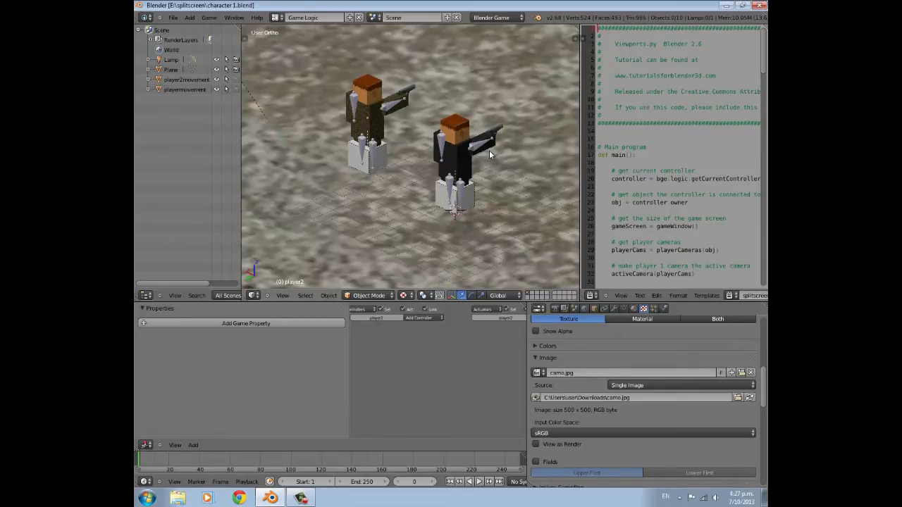
{"action": "key", "text": "KP_0"}
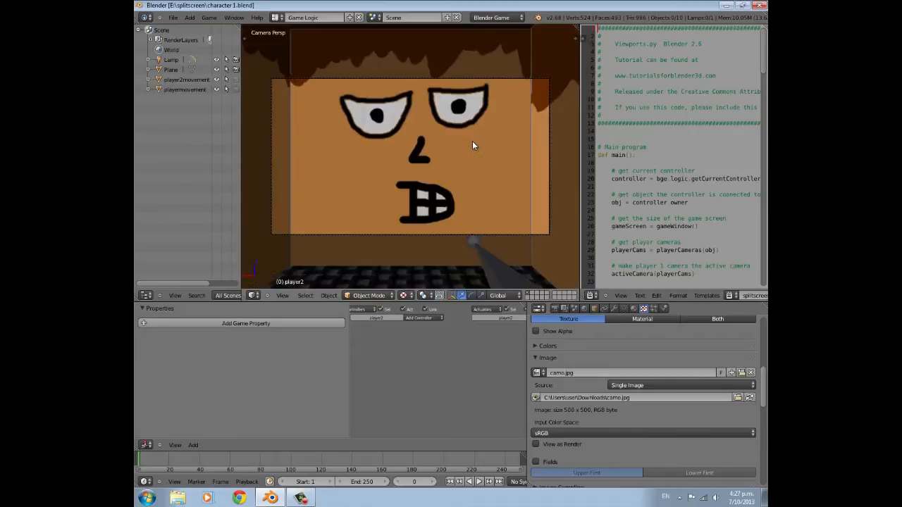
{"action": "key", "text": "p"}
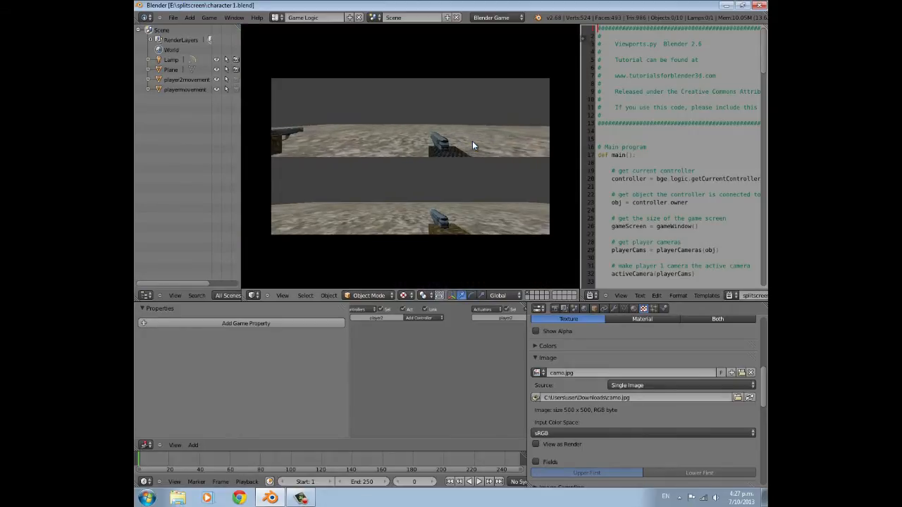
{"action": "key", "text": "w"}
{"action": "key", "text": "s"}
{"action": "key", "text": "Down"}
{"action": "key", "text": "Up"}
{"action": "key", "text": "Down"}
{"action": "key", "text": "s"}
{"action": "key", "text": "Up"}
{"action": "key", "text": "Up"}
{"action": "key", "text": "Down"}
{"action": "key", "text": "Up"}
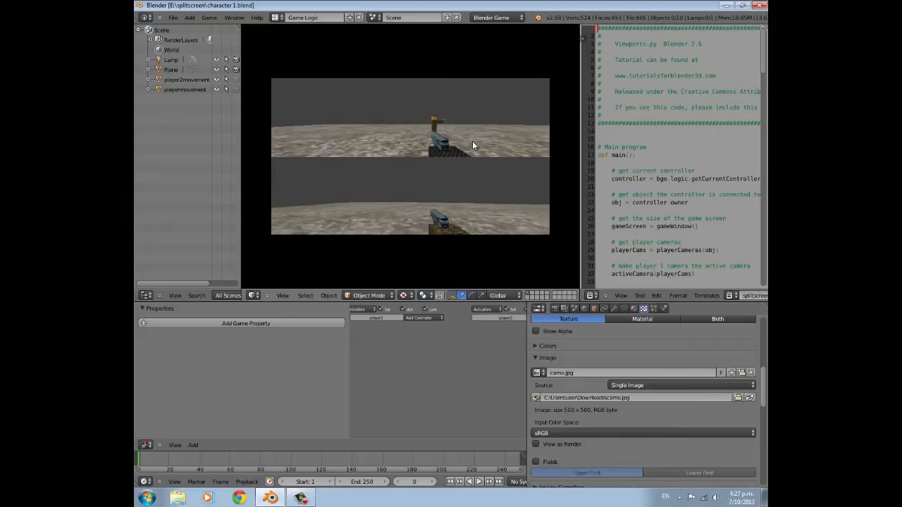
{"action": "key", "text": "Down"}
{"action": "key", "text": "Up"}
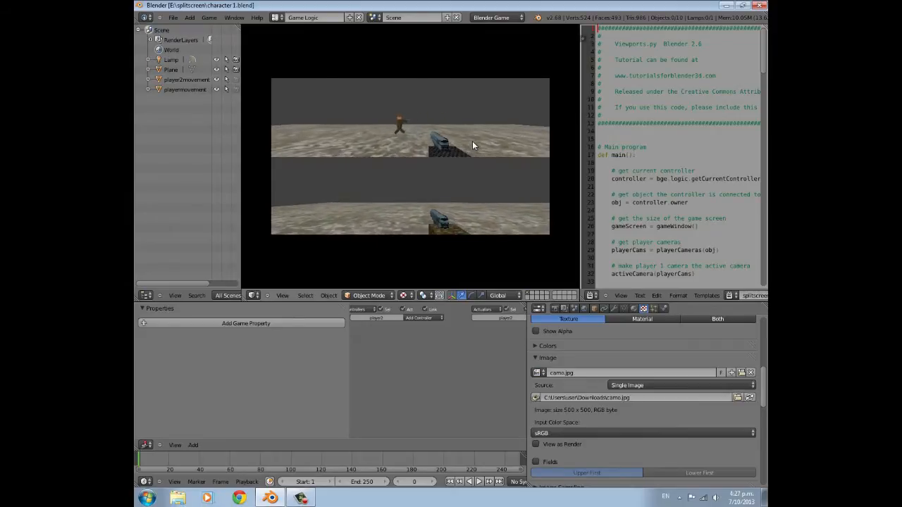
{"action": "key", "text": "Escape"}
Examine the black-clothed and camouflage characters with their armatures up close from the front
{"action": "middle_click_drag", "start_coordinate": [367, 189], "coordinate": [403, 171]}
{"action": "scroll", "coordinate": [445, 203], "scroll_direction": "up", "scroll_amount": 4}
{"action": "middle_click_drag", "start_coordinate": [309, 171], "coordinate": [323, 170]}
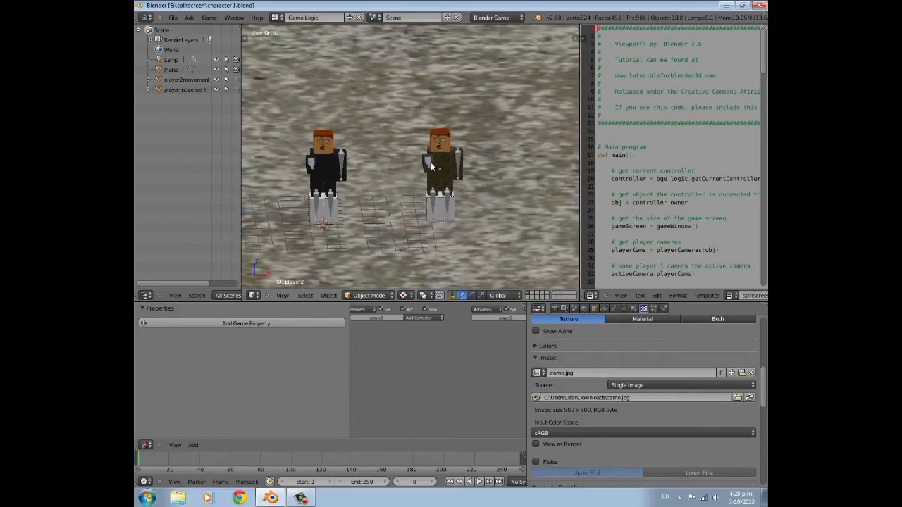
{"action": "scroll", "coordinate": [369, 176], "scroll_direction": "up", "scroll_amount": 2}
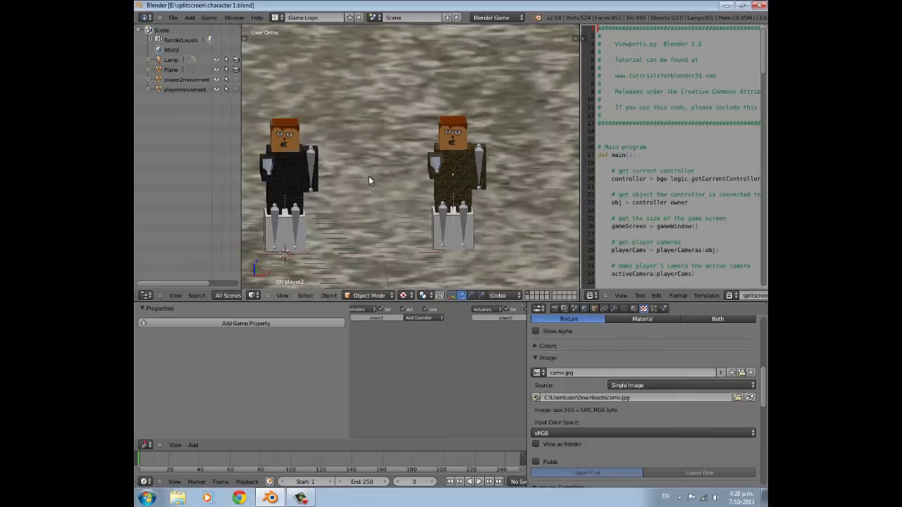
{"action": "middle_click_drag", "start_coordinate": [368, 176], "coordinate": [418, 164], "text": "shift"}
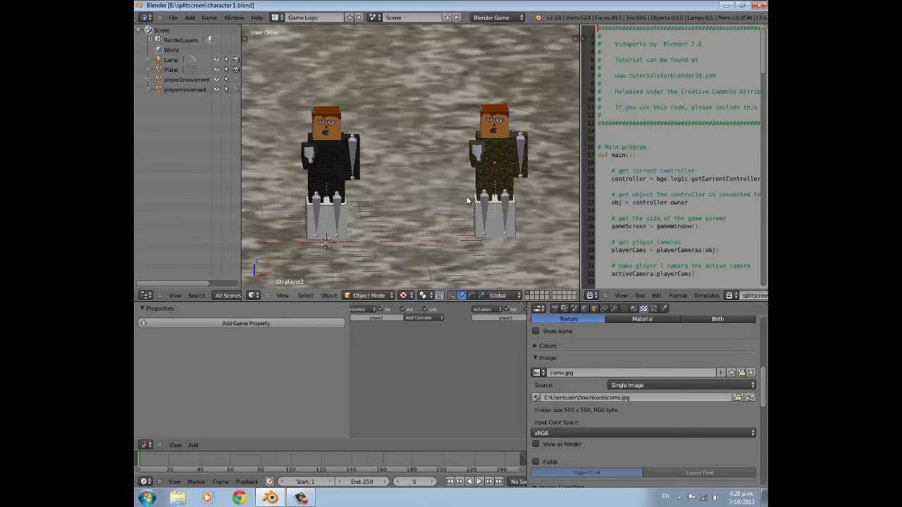
{"action": "scroll", "coordinate": [451, 197], "scroll_direction": "up", "scroll_amount": 5}
{"action": "middle_click_drag", "start_coordinate": [356, 169], "coordinate": [486, 168], "text": "shift"}
{"action": "scroll", "coordinate": [486, 168], "scroll_direction": "down", "scroll_amount": 4}
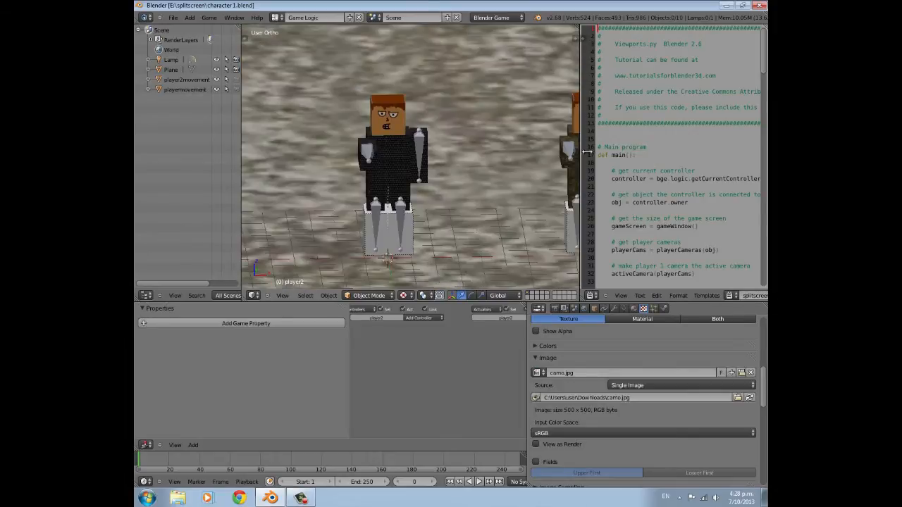
{"action": "middle_click_drag", "start_coordinate": [552, 174], "coordinate": [421, 188], "text": "shift"}
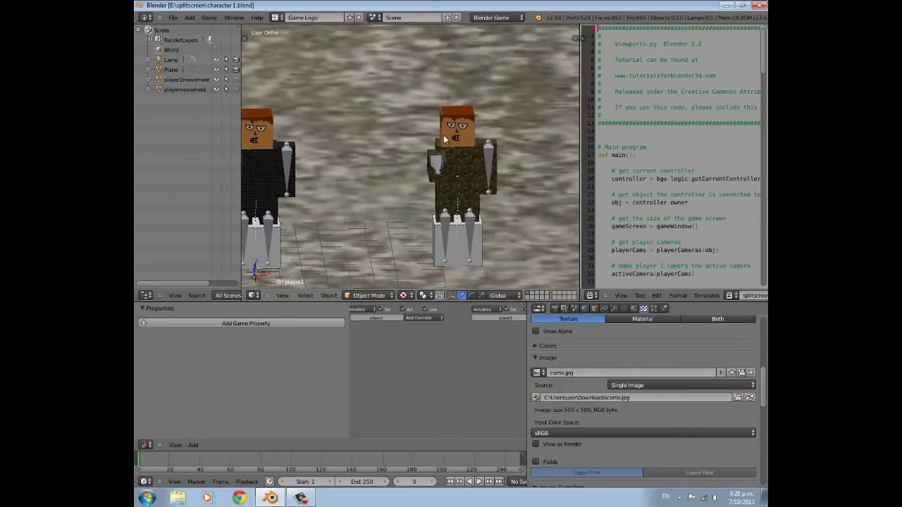
Delete the camouflage player 2 character mesh
{"action": "scroll", "coordinate": [485, 157], "scroll_direction": "down", "scroll_amount": 3}
{"action": "middle_click_drag", "start_coordinate": [389, 156], "coordinate": [434, 143], "text": "shift"}
{"action": "scroll", "coordinate": [451, 139], "scroll_direction": "up", "scroll_amount": 4}
{"action": "middle_click_drag", "start_coordinate": [533, 148], "coordinate": [267, 176], "text": "shift"}
{"action": "right_click", "coordinate": [374, 157]}
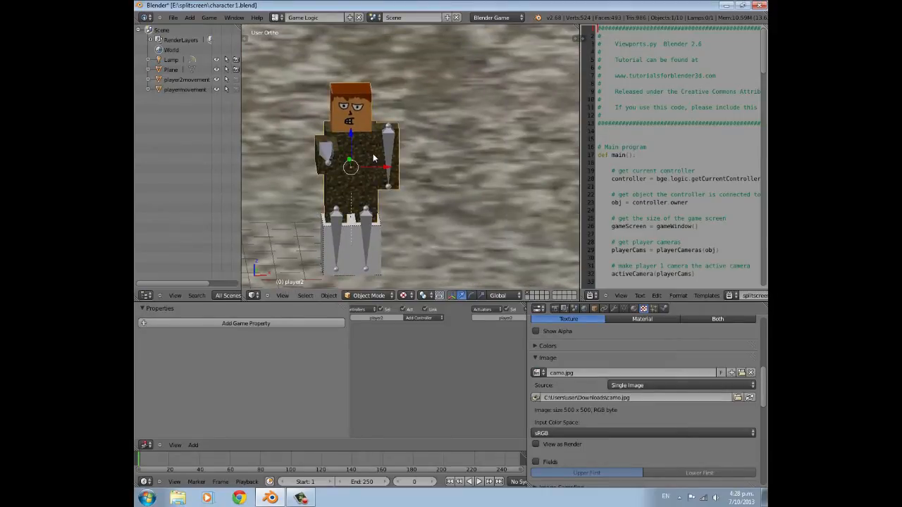
{"action": "key", "text": "x"}
{"action": "left_click", "coordinate": [383, 173]}
Try deleting the player2movement box and undo the deletion
{"action": "right_click", "coordinate": [365, 231]}
{"action": "key", "text": "x"}
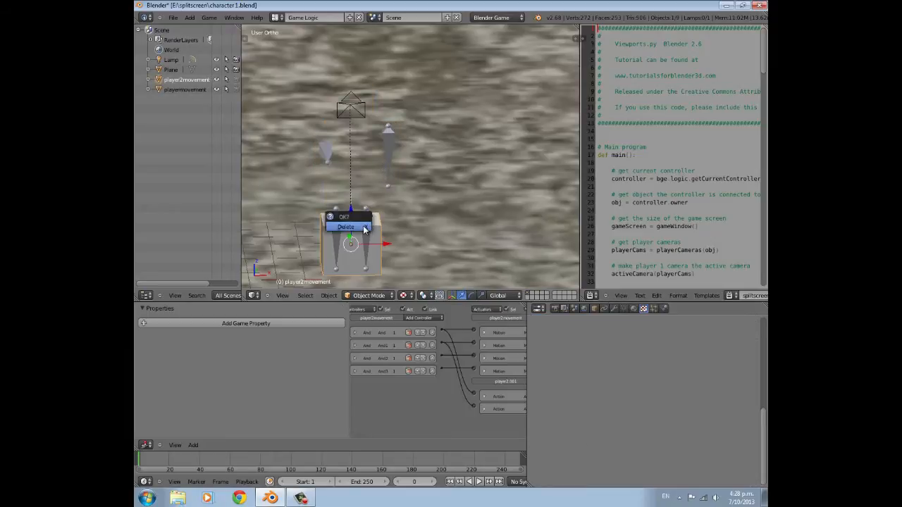
{"action": "left_click", "coordinate": [364, 227]}
{"action": "key", "text": "ctrl+z"}
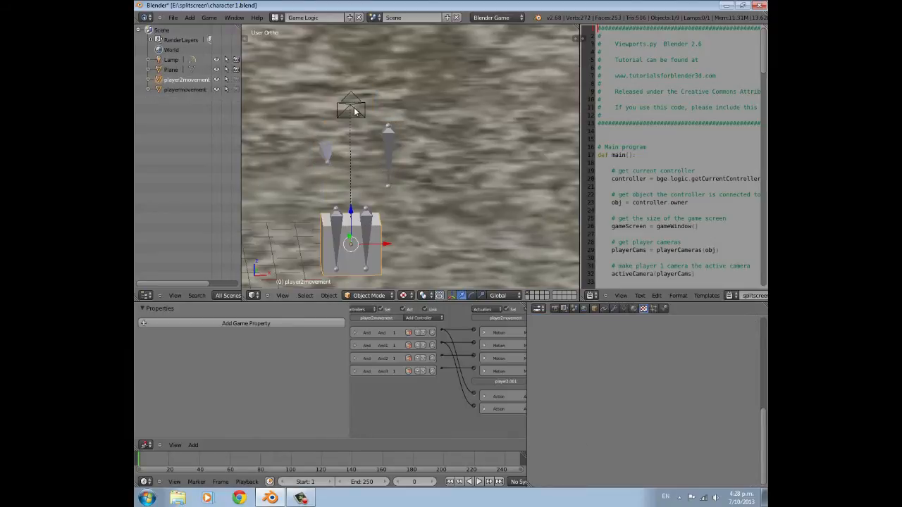
Start the Screencast Keys display and clear Camera2's parent while keeping its transformation
{"action": "right_click", "coordinate": [353, 107]}
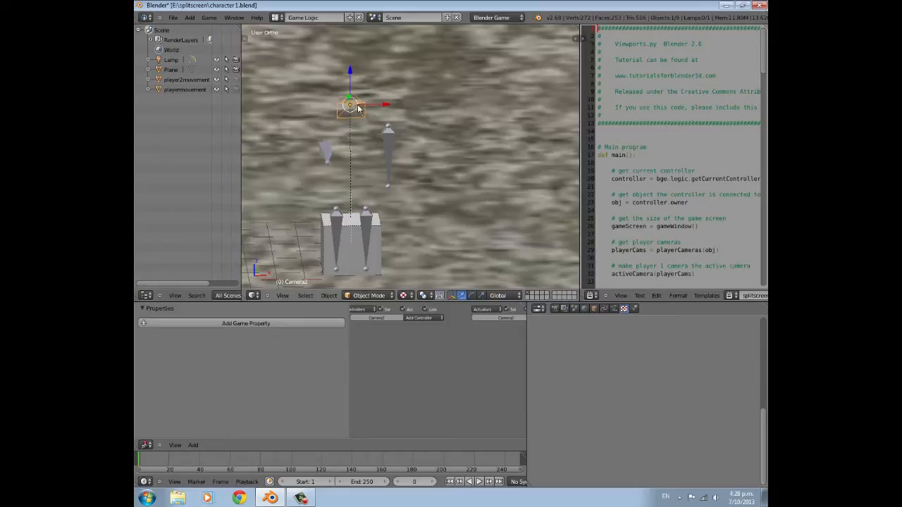
{"action": "key", "text": "n"}
{"action": "scroll", "coordinate": [546, 277], "scroll_direction": "down", "scroll_amount": 6}
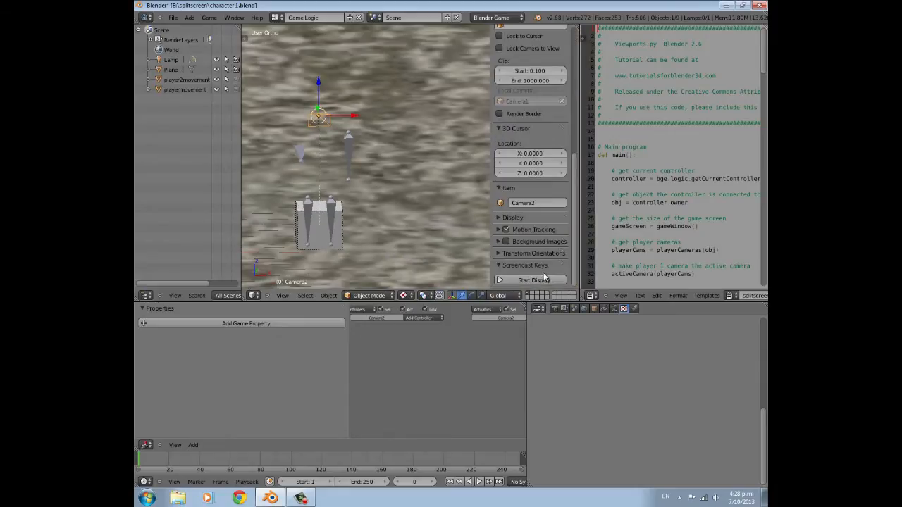
{"action": "key", "text": "ctrl+z"}
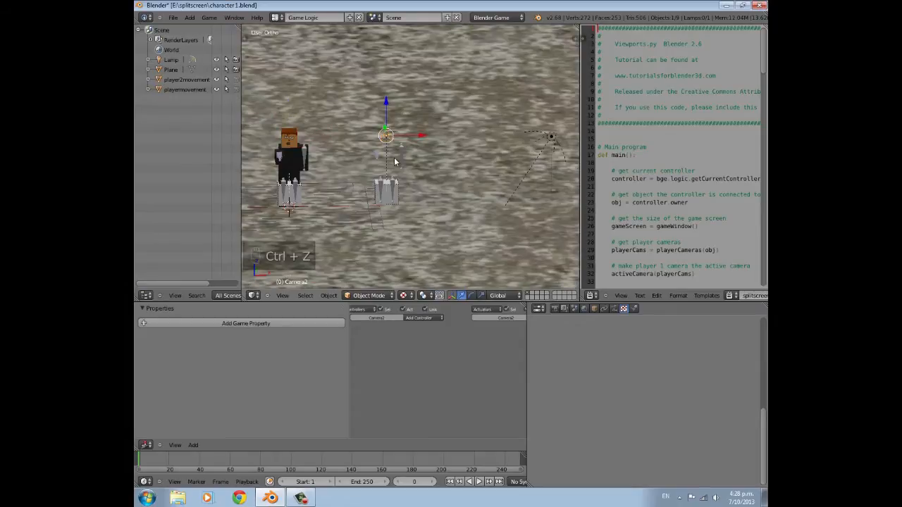
{"action": "key", "text": "alt+p"}
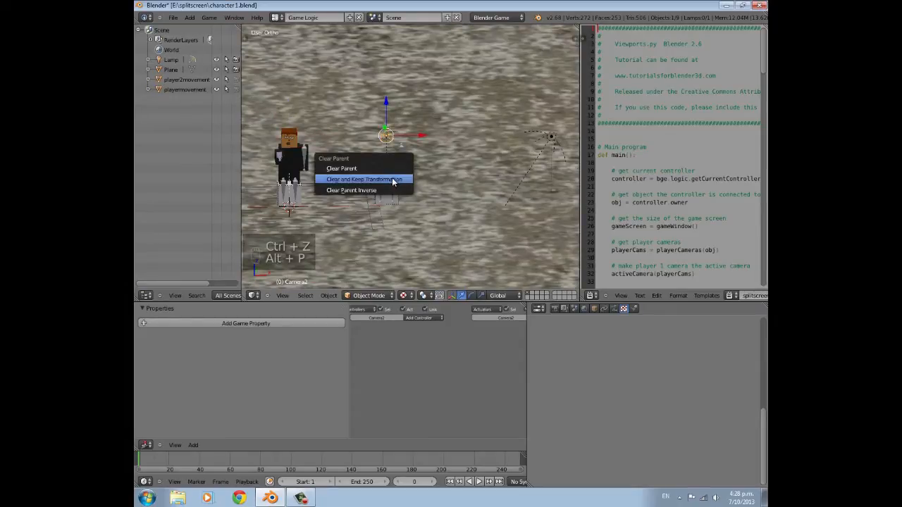
{"action": "left_click", "coordinate": [364, 179]}
Delete player 2's armature and the player2movement box
{"action": "right_click", "coordinate": [391, 151]}
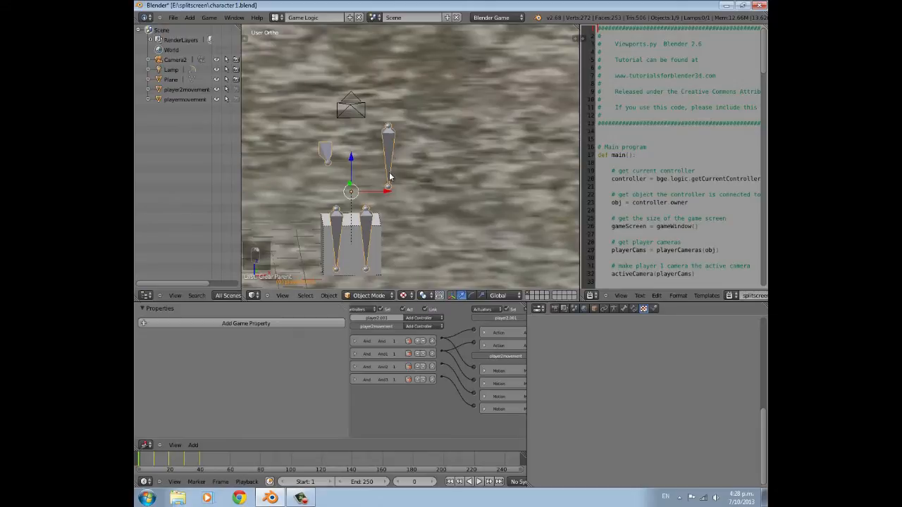
{"action": "key", "text": "x"}
{"action": "left_click", "coordinate": [388, 176]}
{"action": "right_click", "coordinate": [373, 229]}
{"action": "key", "text": "x"}
{"action": "left_click", "coordinate": [373, 229]}
Select the leftover Camera2 and inspect the remaining black-clothed character and its gun from several angles
{"action": "scroll", "coordinate": [385, 169], "scroll_direction": "down", "scroll_amount": 5}
{"action": "middle_click_drag", "start_coordinate": [386, 162], "coordinate": [419, 150]}
{"action": "scroll", "coordinate": [420, 150], "scroll_direction": "up", "scroll_amount": 6}
{"action": "right_click", "coordinate": [379, 117]}
{"action": "scroll", "coordinate": [379, 121], "scroll_direction": "down", "scroll_amount": 4}
{"action": "middle_click_drag", "start_coordinate": [360, 140], "coordinate": [364, 113]}
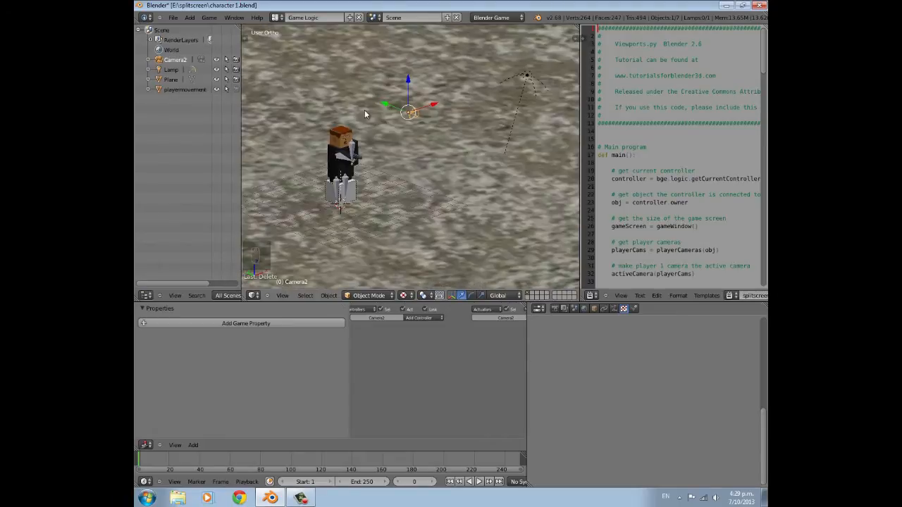
{"action": "scroll", "coordinate": [330, 155], "scroll_direction": "up", "scroll_amount": 4}
{"action": "scroll", "coordinate": [331, 155], "scroll_direction": "down", "scroll_amount": 3}
{"action": "middle_click_drag", "start_coordinate": [331, 155], "coordinate": [381, 141]}
{"action": "scroll", "coordinate": [449, 173], "scroll_direction": "up", "scroll_amount": 5}
{"action": "scroll", "coordinate": [364, 145], "scroll_direction": "up", "scroll_amount": 2}
{"action": "scroll", "coordinate": [405, 131], "scroll_direction": "down", "scroll_amount": 7}
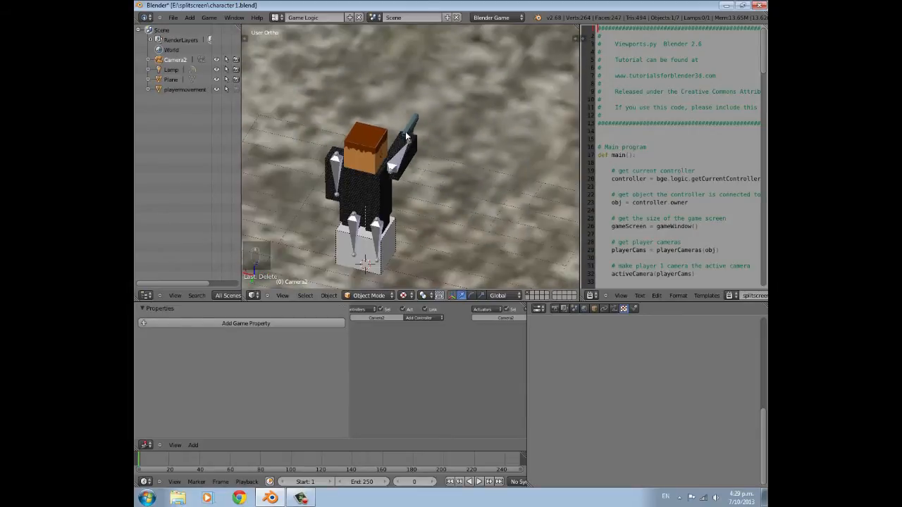
Add a mesh plane and move it forward and up to the end of the character's gun
{"action": "middle_click_drag", "start_coordinate": [405, 132], "coordinate": [443, 169]}
{"action": "scroll", "coordinate": [443, 169], "scroll_direction": "up", "scroll_amount": 3}
{"action": "key", "text": "shift+a"}
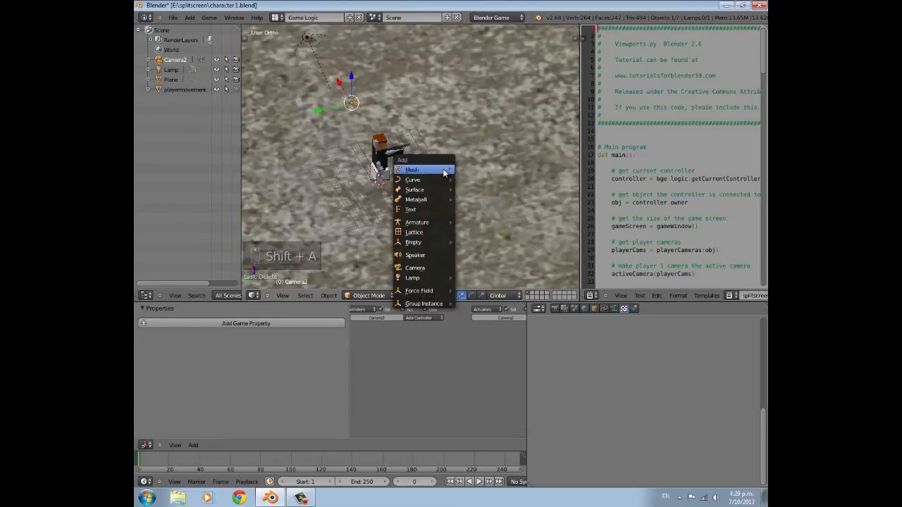
{"action": "mouse_move", "coordinate": [442, 169]}
{"action": "left_click", "coordinate": [479, 170]}
{"action": "left_click_drag", "start_coordinate": [346, 190], "coordinate": [404, 190]}
{"action": "key", "text": "g"}
{"action": "key", "text": "z"}
{"action": "left_click", "coordinate": [409, 167]}
{"action": "left_click_drag", "start_coordinate": [404, 149], "coordinate": [391, 149]}
Rotate the new plane about the global X axis until it stands upright, and shift it near the gun
{"action": "key", "text": "r"}
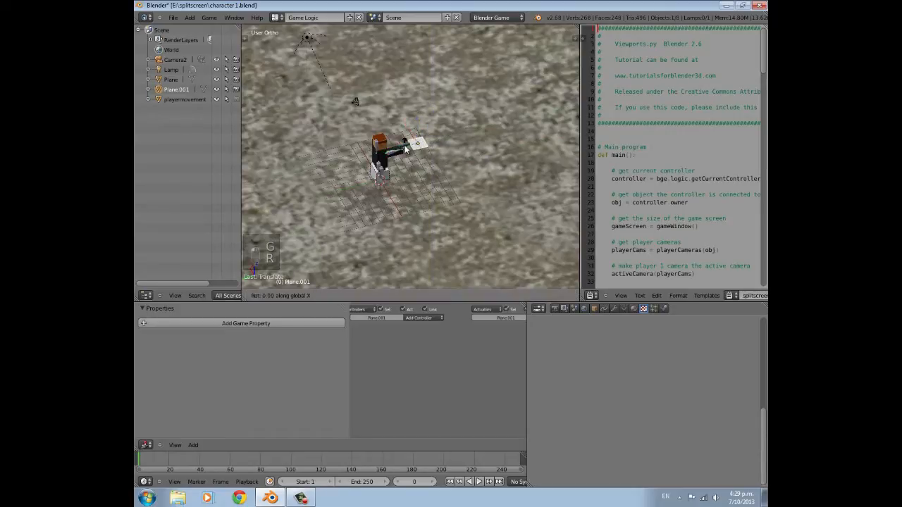
{"action": "left_click", "coordinate": [401, 143]}
{"action": "scroll", "coordinate": [400, 140], "scroll_direction": "up", "scroll_amount": 4}
{"action": "left_click", "coordinate": [382, 141]}
{"action": "left_click_drag", "start_coordinate": [396, 136], "coordinate": [394, 111]}
{"action": "left_click", "coordinate": [395, 112]}
Align the plane with the gun barrel in the front view and place it just ahead of the muzzle in the right view
{"action": "key", "text": "KP_1"}
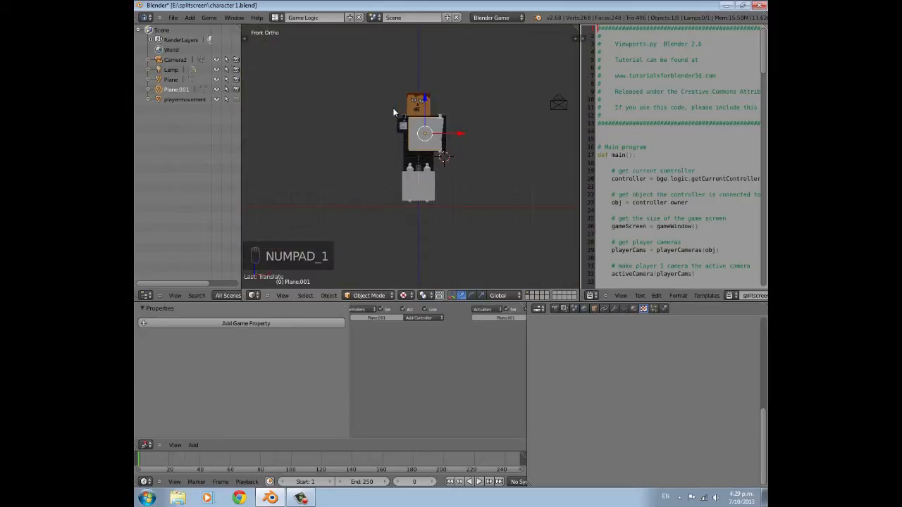
{"action": "scroll", "coordinate": [413, 178], "scroll_direction": "up", "scroll_amount": 6}
{"action": "middle_click_drag", "start_coordinate": [435, 115], "coordinate": [441, 162], "text": "shift"}
{"action": "key", "text": "g"}
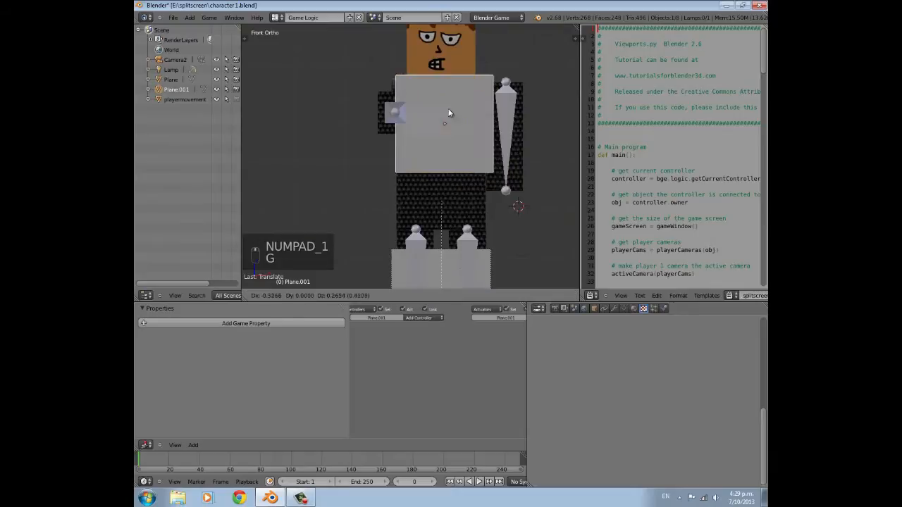
{"action": "left_click", "coordinate": [420, 89]}
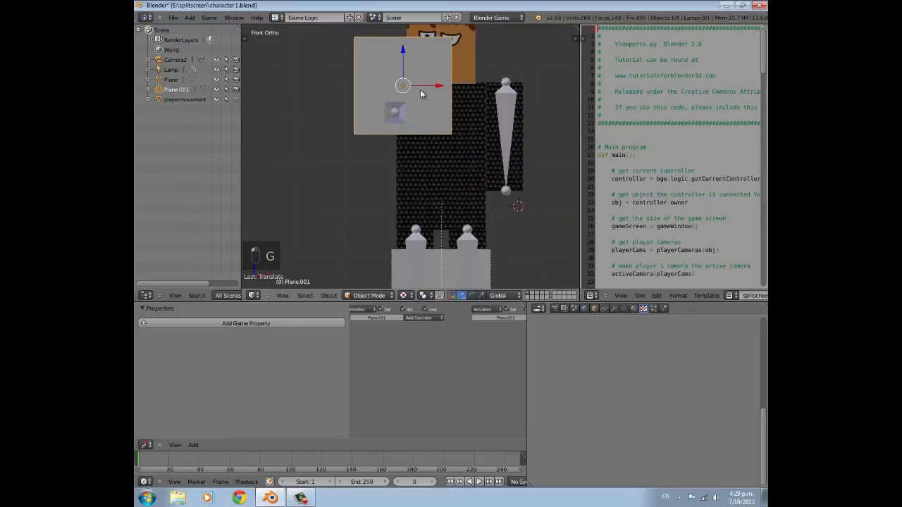
{"action": "key", "text": "KP_3"}
{"action": "key", "text": "g"}
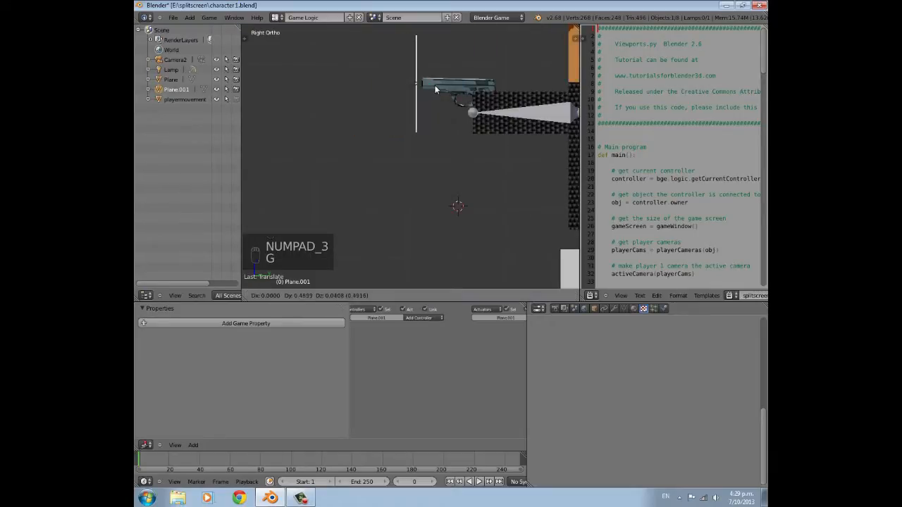
{"action": "left_click", "coordinate": [436, 89]}
Nudge the plane slightly along the X axis to line it up with the gun's muzzle
{"action": "middle_click_drag", "start_coordinate": [435, 89], "coordinate": [431, 110]}
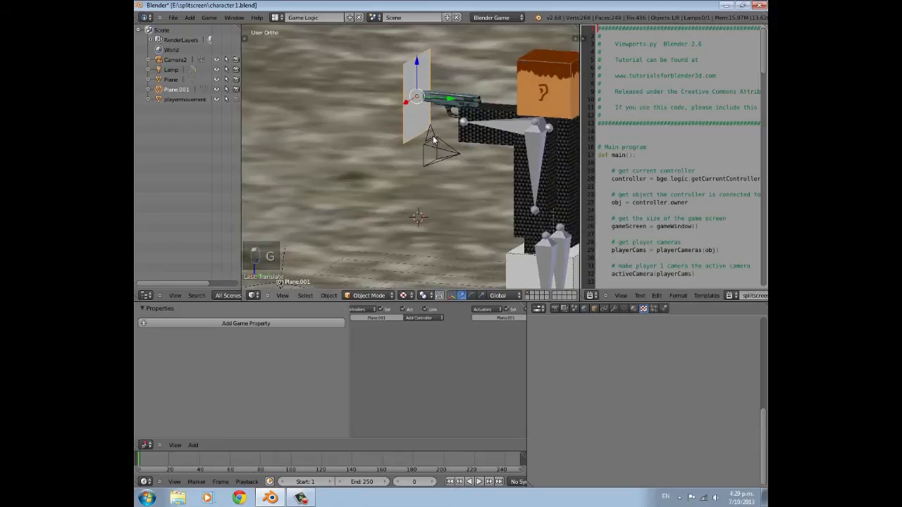
{"action": "scroll", "coordinate": [415, 135], "scroll_direction": "up", "scroll_amount": 4}
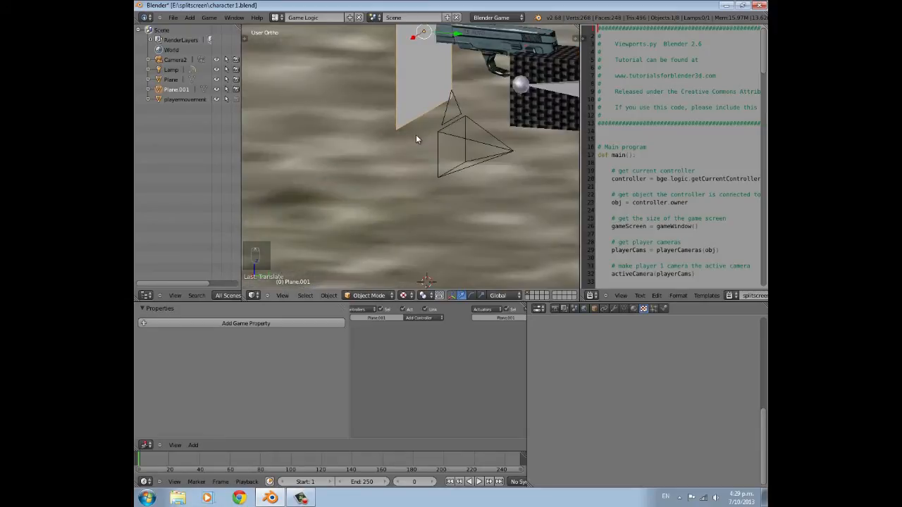
{"action": "scroll", "coordinate": [416, 145], "scroll_direction": "down", "scroll_amount": 3}
{"action": "middle_click_drag", "start_coordinate": [416, 144], "coordinate": [328, 189]}
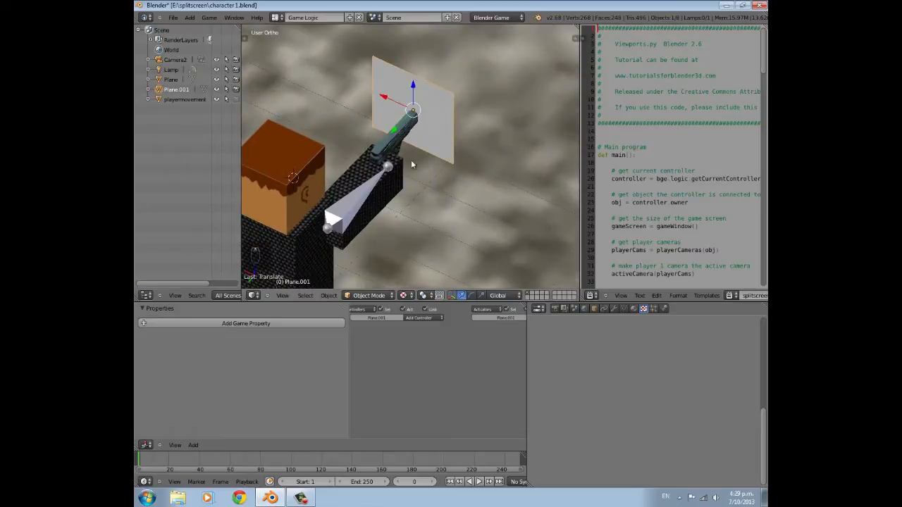
{"action": "mouse_move", "coordinate": [414, 135]}
{"action": "middle_mouse_down"}
{"action": "mouse_move", "coordinate": [401, 140]}
{"action": "mouse_move", "coordinate": [414, 142]}
{"action": "middle_mouse_up"}
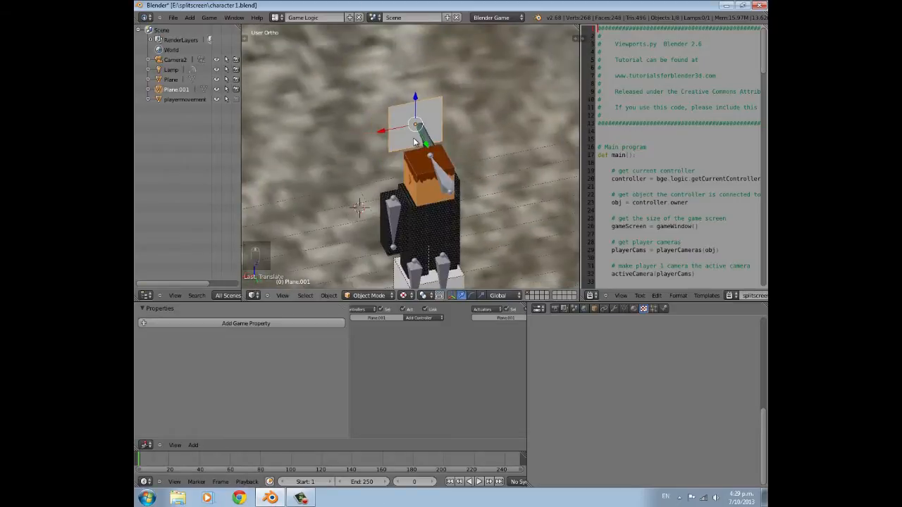
{"action": "left_click_drag", "start_coordinate": [382, 130], "coordinate": [385, 132]}
Add a new material to the plane in front of the gun
{"action": "scroll", "coordinate": [364, 141], "scroll_direction": "up", "scroll_amount": 3}
{"action": "middle_click_drag", "start_coordinate": [363, 142], "coordinate": [405, 165]}
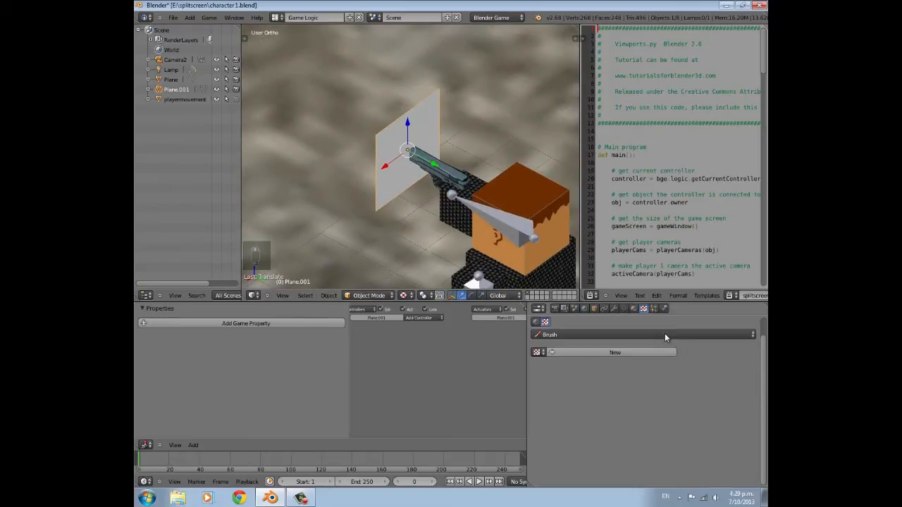
{"action": "left_click", "coordinate": [633, 309]}
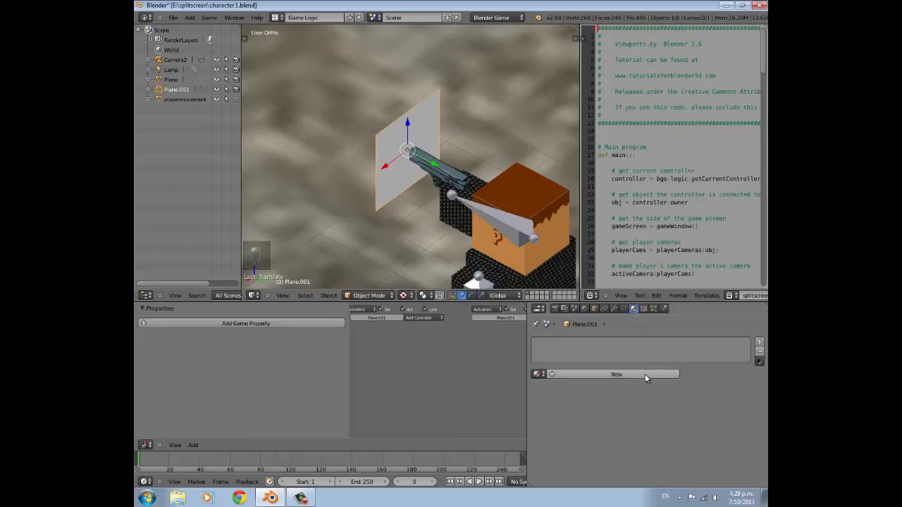
{"action": "left_click", "coordinate": [644, 373]}
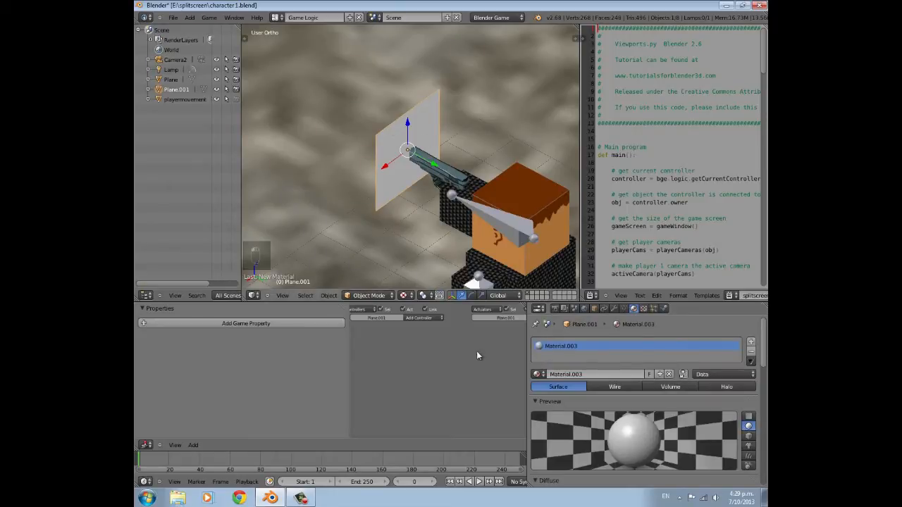
Enable Z Transparency on the plane's new material and set its alpha to 0
{"action": "scroll", "coordinate": [599, 395], "scroll_direction": "down", "scroll_amount": 5}
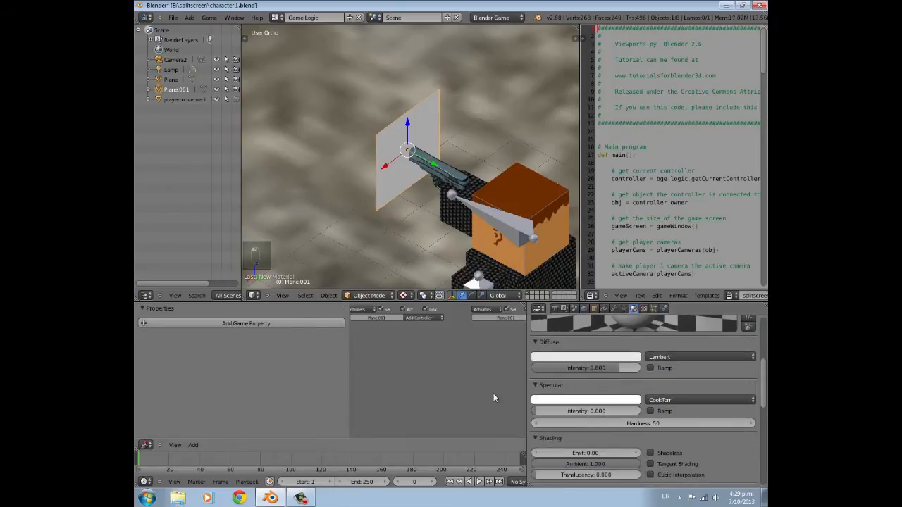
{"action": "scroll", "coordinate": [599, 405], "scroll_direction": "down", "scroll_amount": 5}
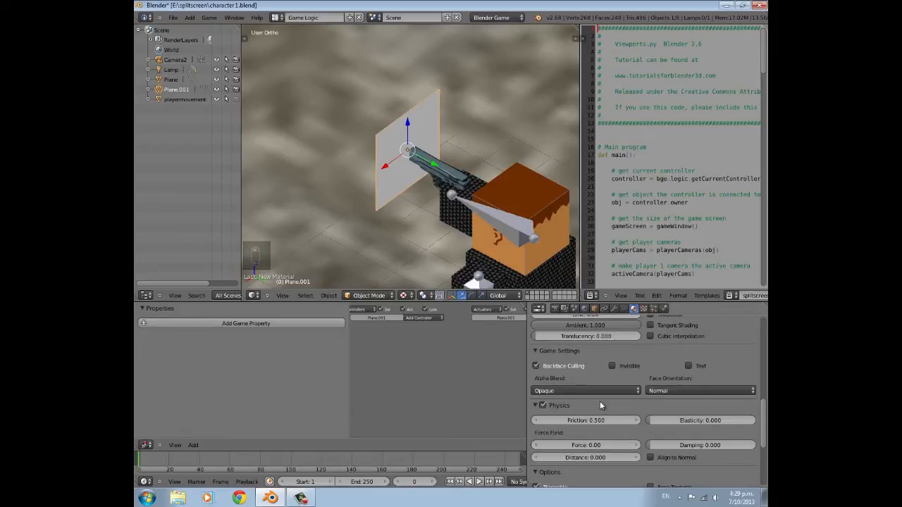
{"action": "scroll", "coordinate": [588, 395], "scroll_direction": "down", "scroll_amount": 5}
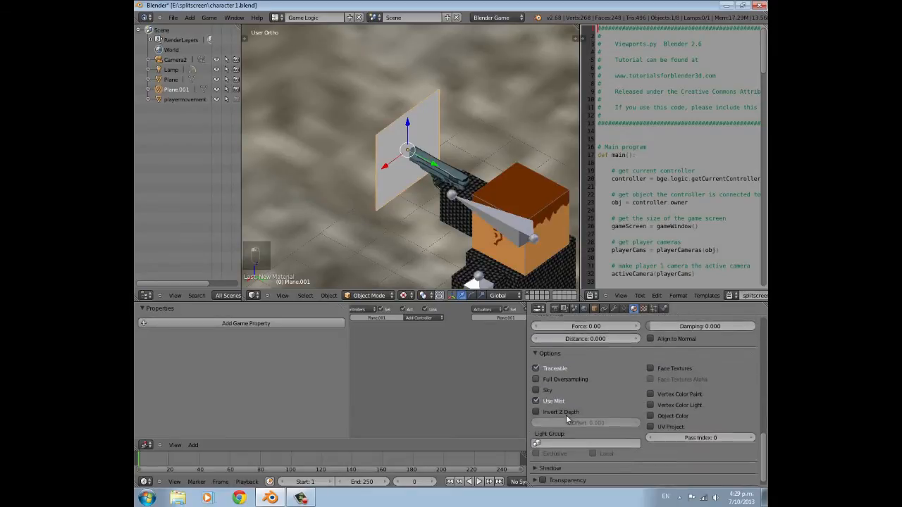
{"action": "left_click", "coordinate": [541, 470]}
{"action": "scroll", "coordinate": [541, 470], "scroll_direction": "down", "scroll_amount": 2}
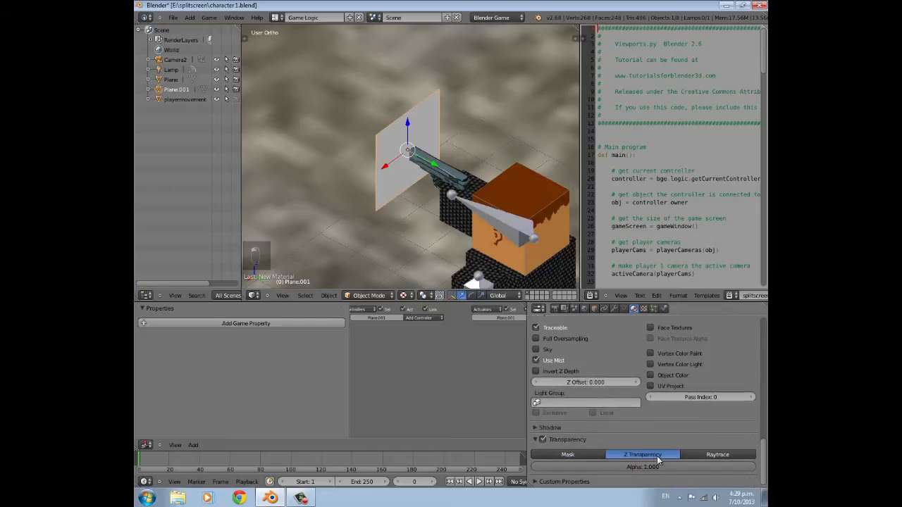
{"action": "left_click_drag", "start_coordinate": [732, 467], "coordinate": [443, 415]}
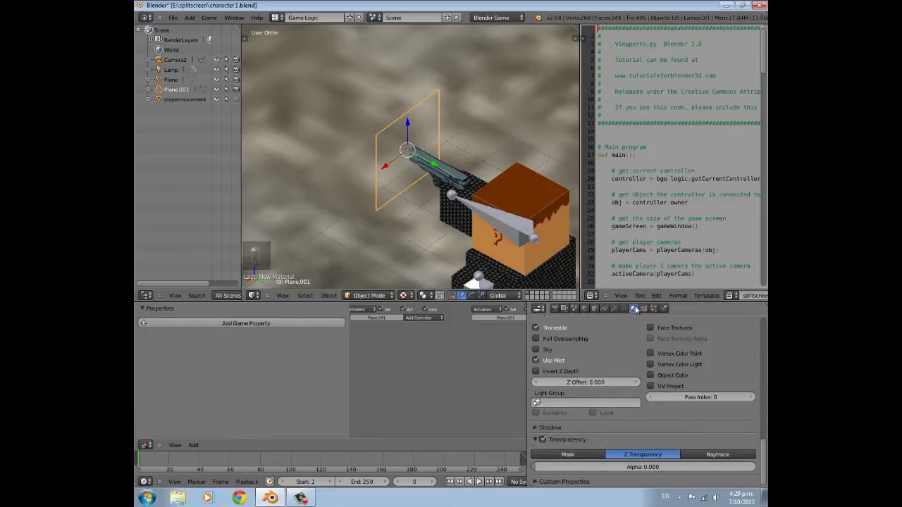
Add a new texture to the plane's material and set its type to Image or Movie
{"action": "left_click", "coordinate": [644, 309]}
{"action": "left_click", "coordinate": [610, 413]}
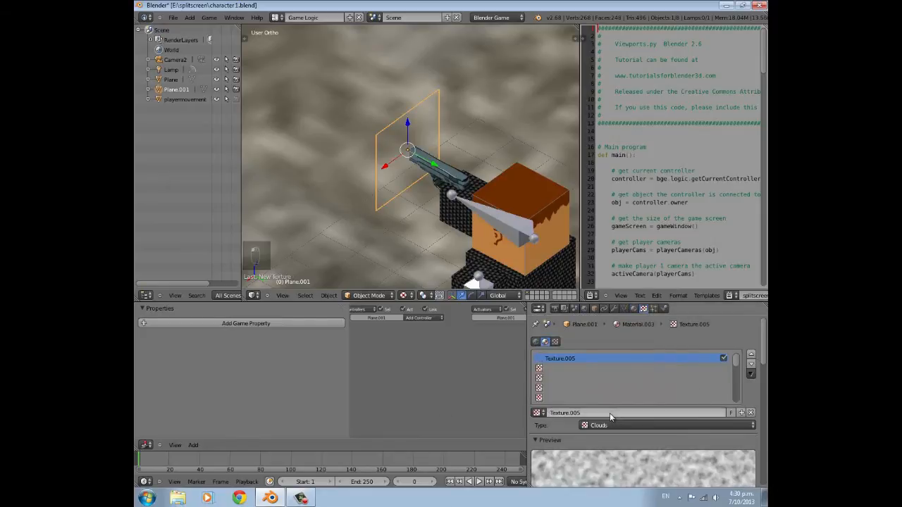
{"action": "left_click", "coordinate": [615, 422]}
{"action": "left_click", "coordinate": [612, 361]}
{"action": "scroll", "coordinate": [633, 375], "scroll_direction": "down", "scroll_amount": 4}
{"action": "scroll", "coordinate": [627, 376], "scroll_direction": "up", "scroll_amount": 3}
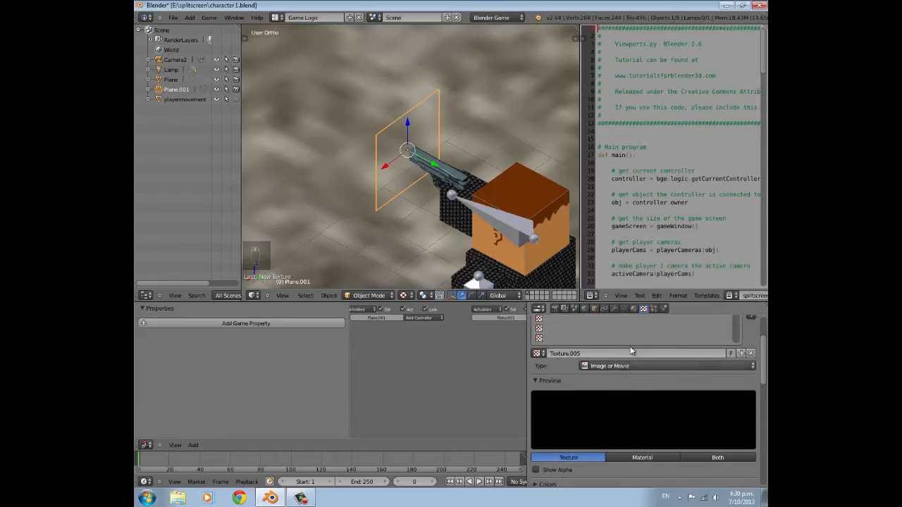
Map the texture with UV coordinates and make it influence the diffuse alpha as well as the color
{"action": "scroll", "coordinate": [629, 352], "scroll_direction": "down", "scroll_amount": 5}
{"action": "left_click", "coordinate": [662, 426]}
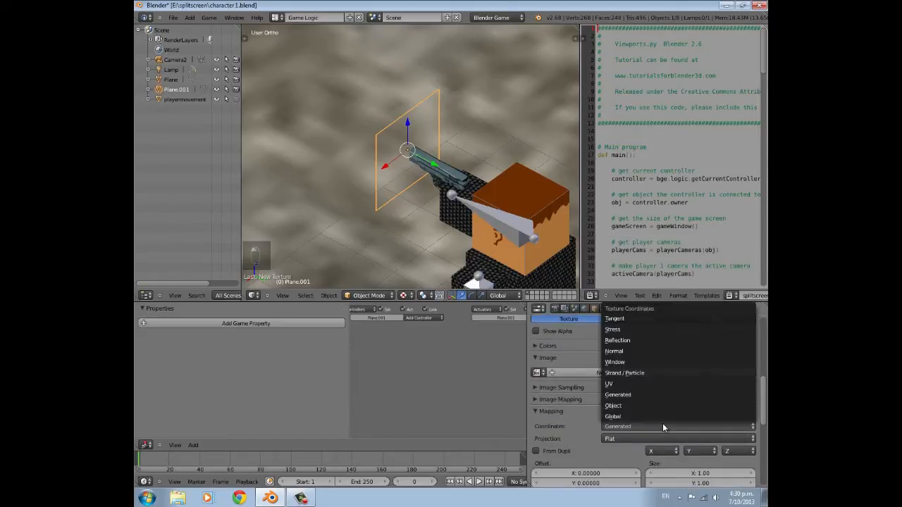
{"action": "left_click", "coordinate": [638, 383]}
{"action": "scroll", "coordinate": [622, 454], "scroll_direction": "down", "scroll_amount": 4}
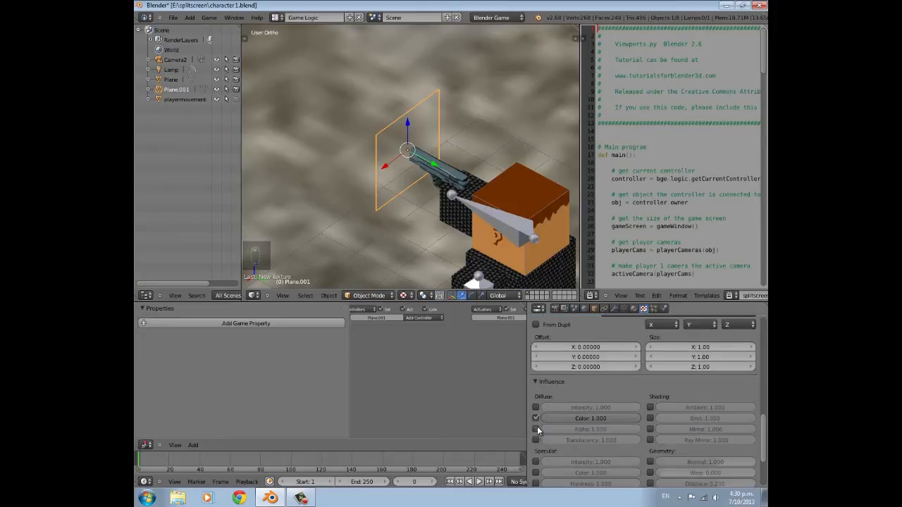
{"action": "scroll", "coordinate": [634, 408], "scroll_direction": "up", "scroll_amount": 5}
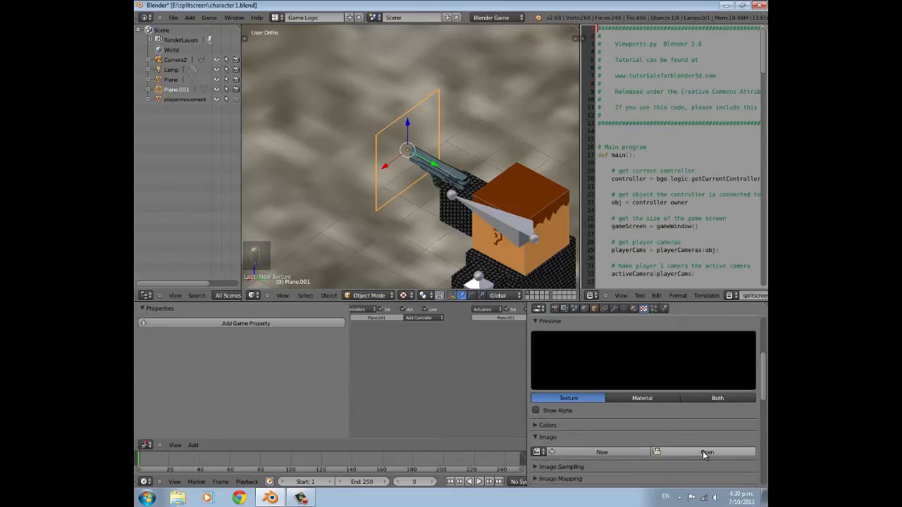
Load muzzleflare0001.png from the tutorials folder as the texture's image
{"action": "left_click", "coordinate": [702, 452]}
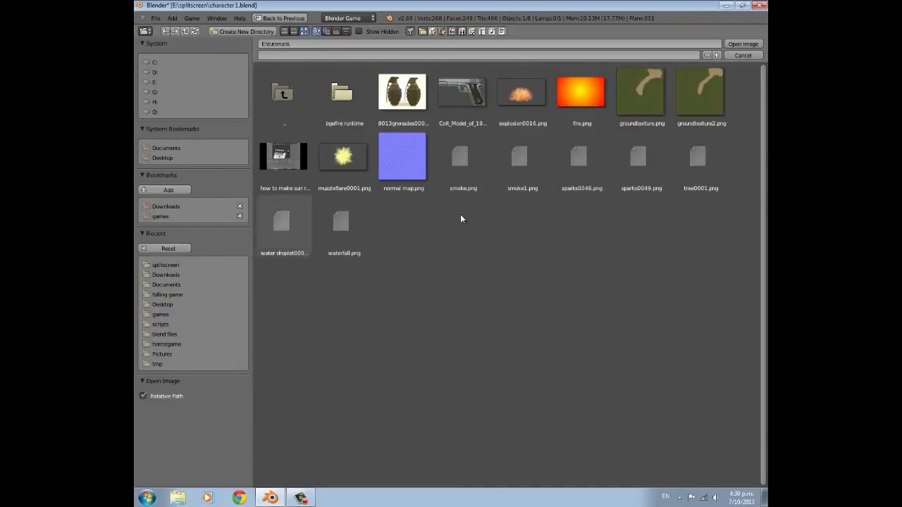
{"action": "left_click", "coordinate": [343, 166]}
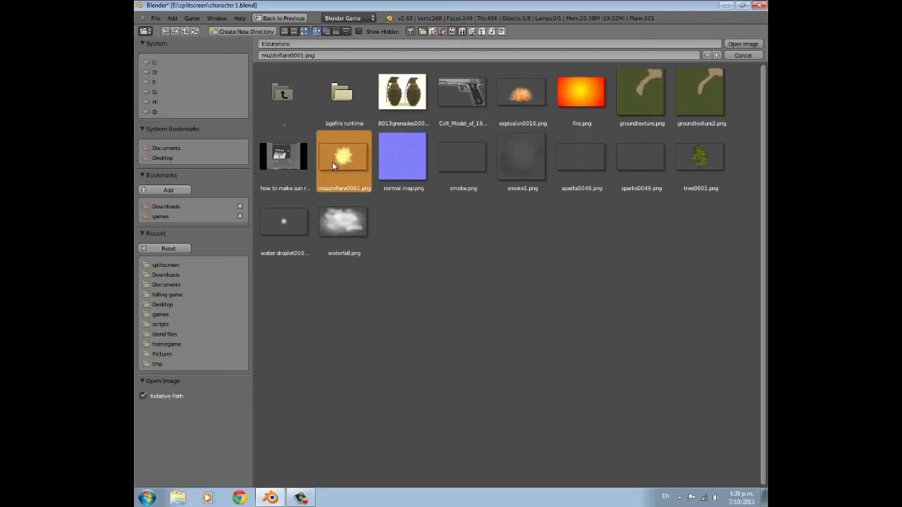
{"action": "left_click", "coordinate": [743, 43]}
{"action": "scroll", "coordinate": [661, 437], "scroll_direction": "down", "scroll_amount": 3}
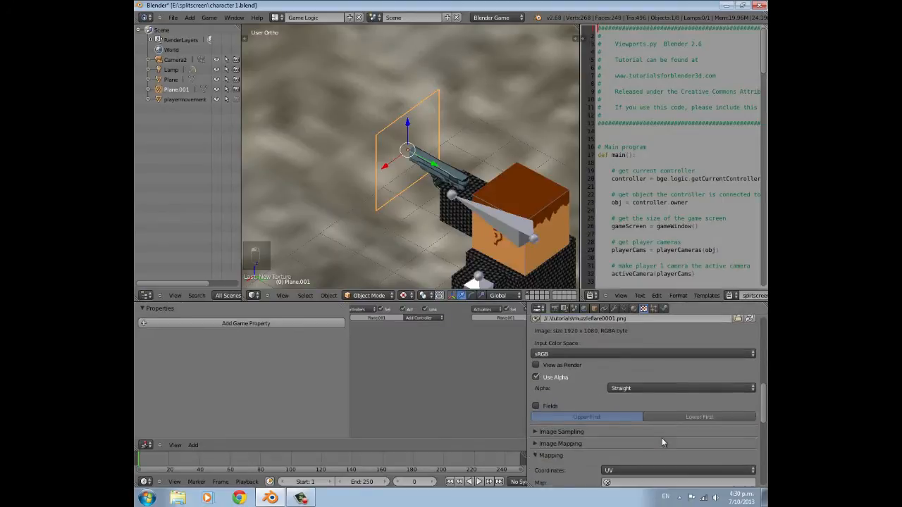
{"action": "scroll", "coordinate": [661, 437], "scroll_direction": "up", "scroll_amount": 2}
{"action": "scroll", "coordinate": [678, 450], "scroll_direction": "down", "scroll_amount": 4}
{"action": "scroll", "coordinate": [635, 449], "scroll_direction": "down", "scroll_amount": 6}
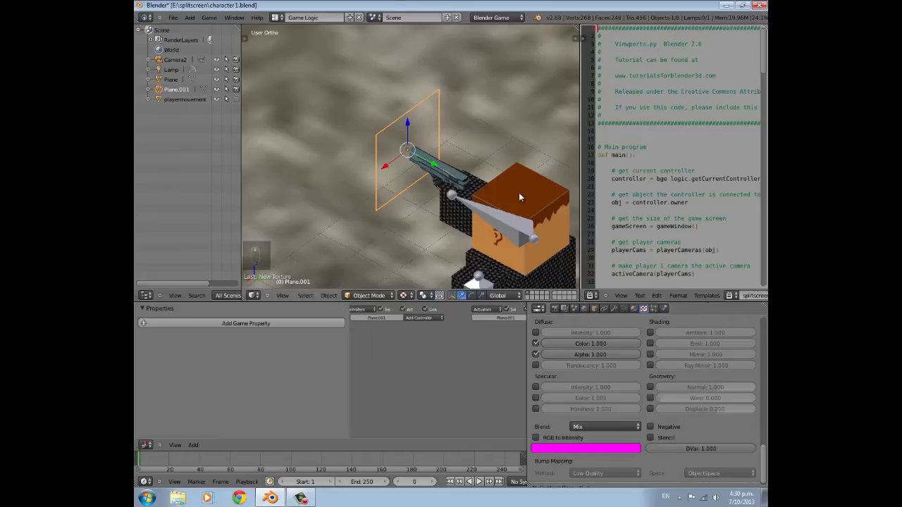
Unwrap the plane's face in Edit Mode
{"action": "middle_click_drag", "start_coordinate": [519, 195], "coordinate": [451, 181]}
{"action": "key", "text": "Tab"}
{"action": "key", "text": "u"}
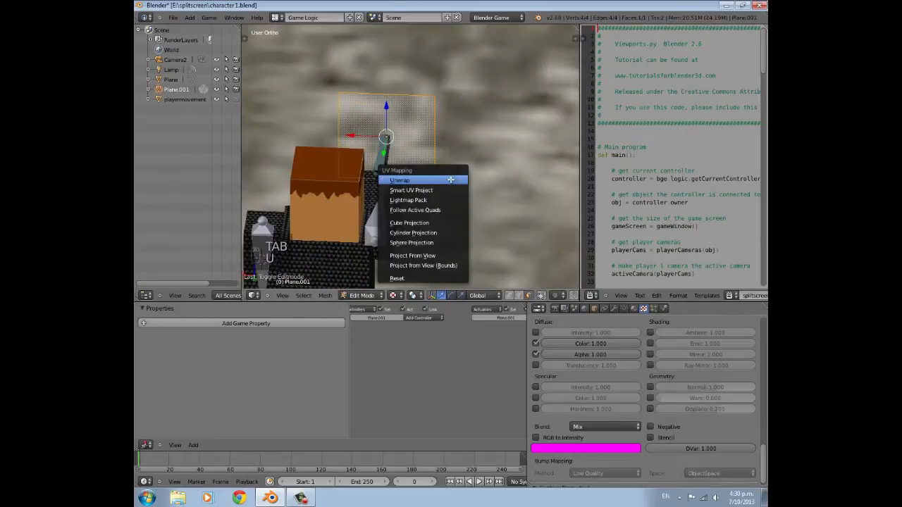
{"action": "left_click", "coordinate": [451, 181]}
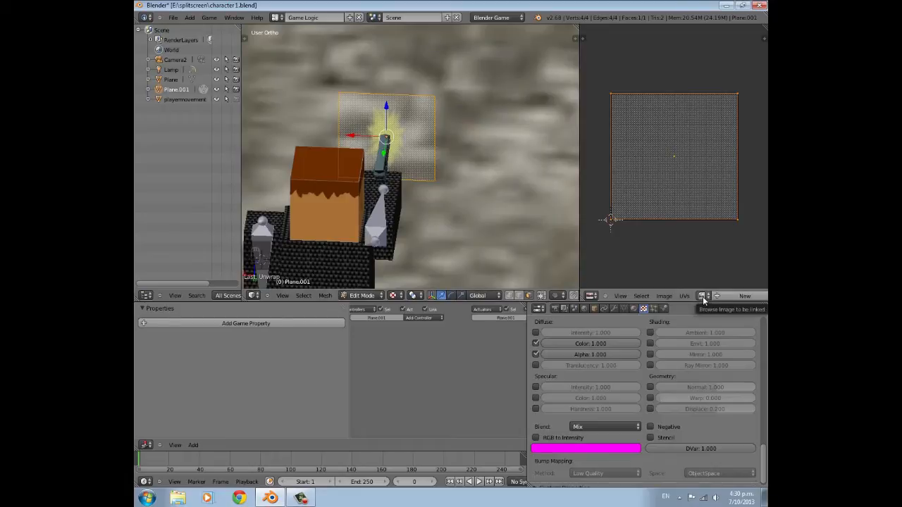
Assign muzzleflare0001.png to the unwrapped face and scale its UVs along X to keep the flare inside the face borders
{"action": "left_click", "coordinate": [701, 296]}
{"action": "left_click", "coordinate": [664, 352]}
{"action": "scroll", "coordinate": [694, 169], "scroll_direction": "down", "scroll_amount": 5}
{"action": "scroll", "coordinate": [680, 204], "scroll_direction": "up", "scroll_amount": 4}
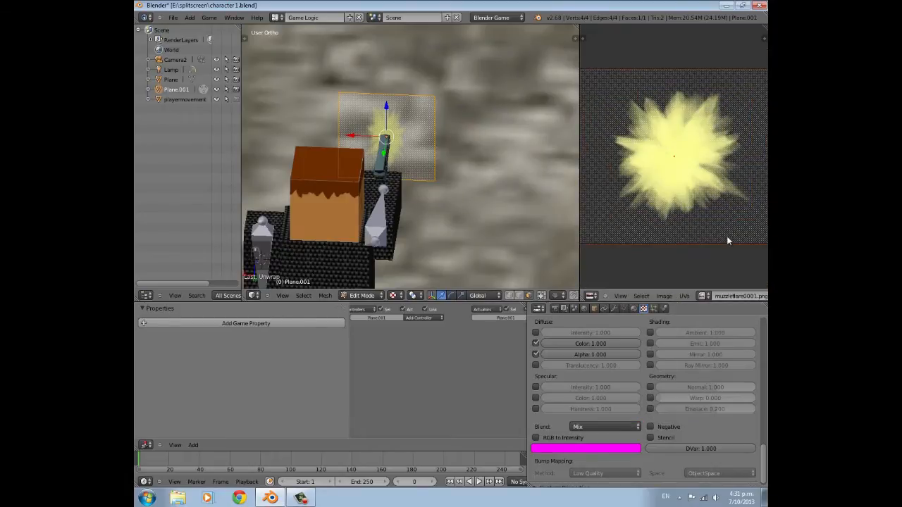
{"action": "key", "text": "s"}
{"action": "key", "text": "x"}
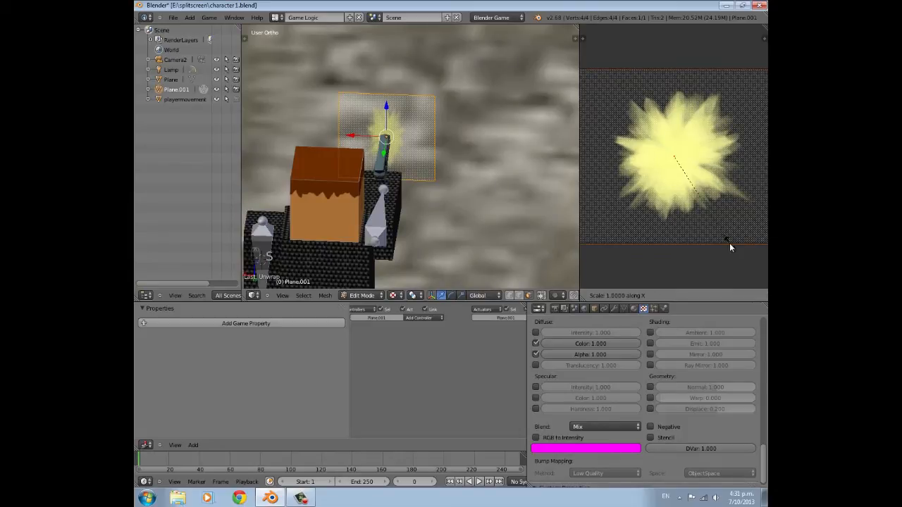
{"action": "left_click", "coordinate": [708, 205]}
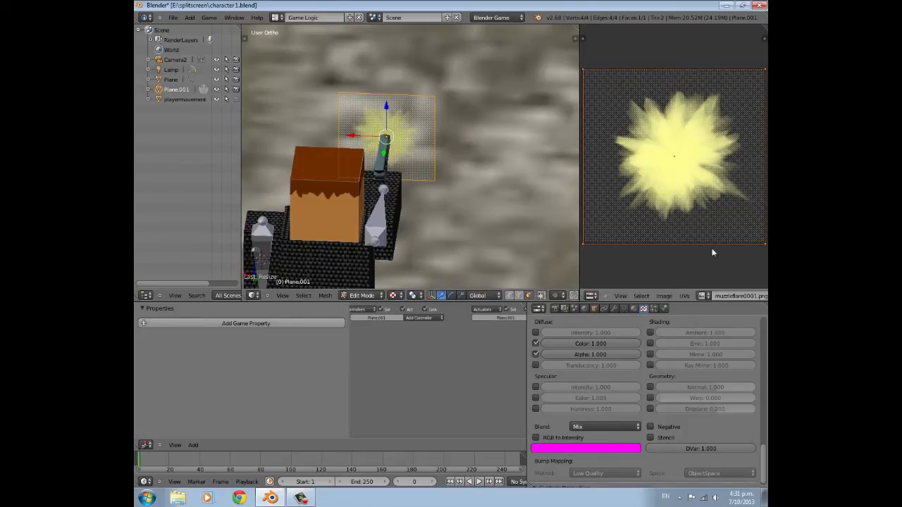
Set the texture's diffuse alpha influence to 2
{"action": "left_click", "coordinate": [592, 356]}
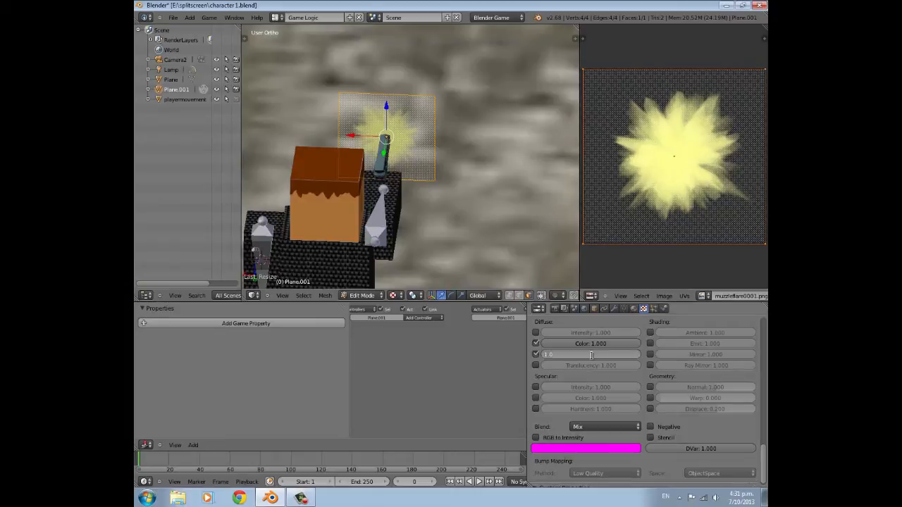
{"action": "key", "text": "Return"}
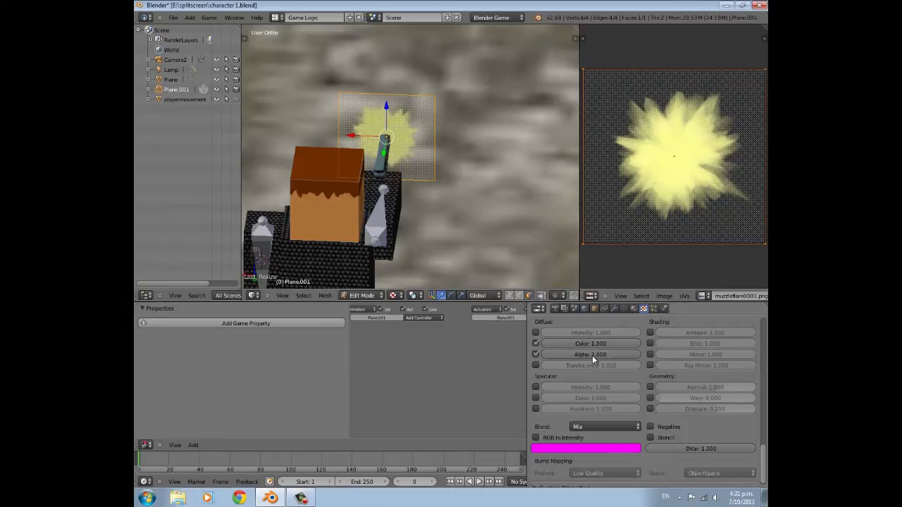
Make the plane's material shadeless, turn off backface culling, and return to Object Mode
{"action": "left_click", "coordinate": [633, 309]}
{"action": "scroll", "coordinate": [641, 356], "scroll_direction": "down", "scroll_amount": 6}
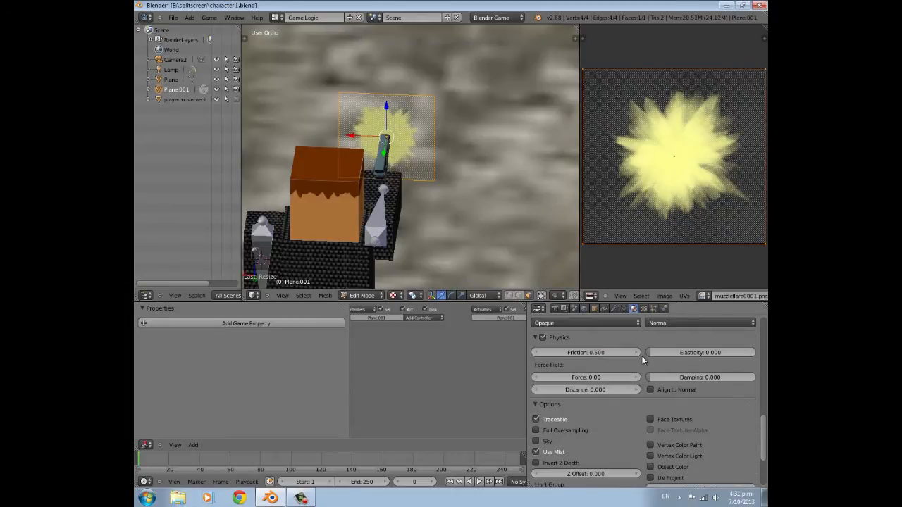
{"action": "left_click", "coordinate": [650, 385]}
{"action": "middle_click_drag", "start_coordinate": [394, 211], "coordinate": [449, 183]}
{"action": "key", "text": "Tab"}
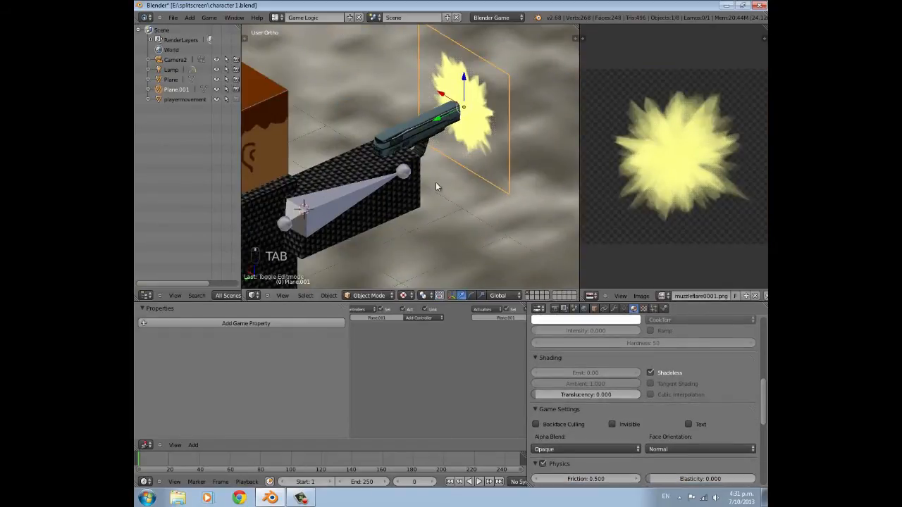
Parent the flare plane to the playermovement cube with the Object option
{"action": "scroll", "coordinate": [404, 175], "scroll_direction": "down", "scroll_amount": 5}
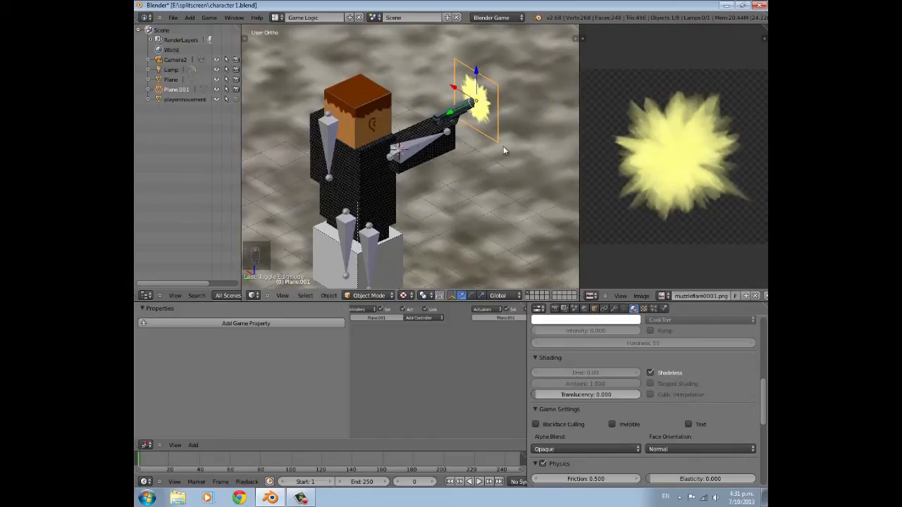
{"action": "middle_click_drag", "start_coordinate": [479, 151], "coordinate": [391, 162]}
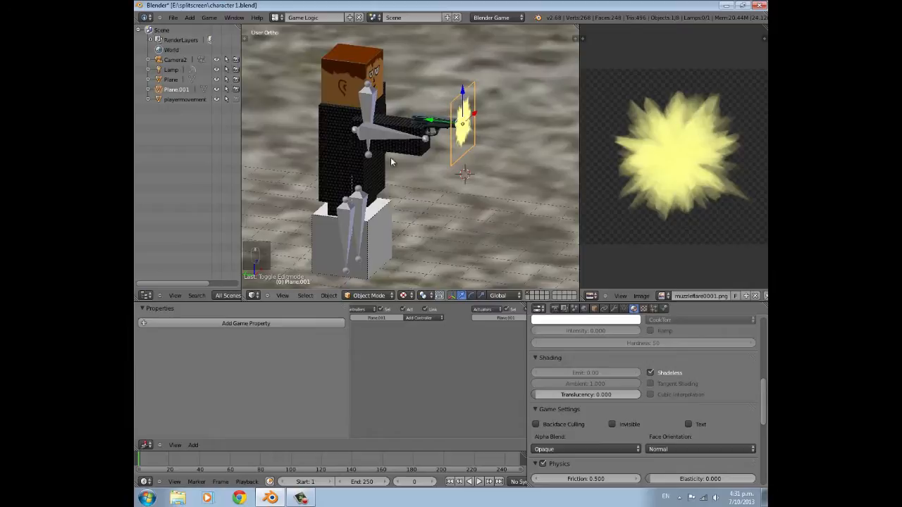
{"action": "right_click", "coordinate": [381, 223]}
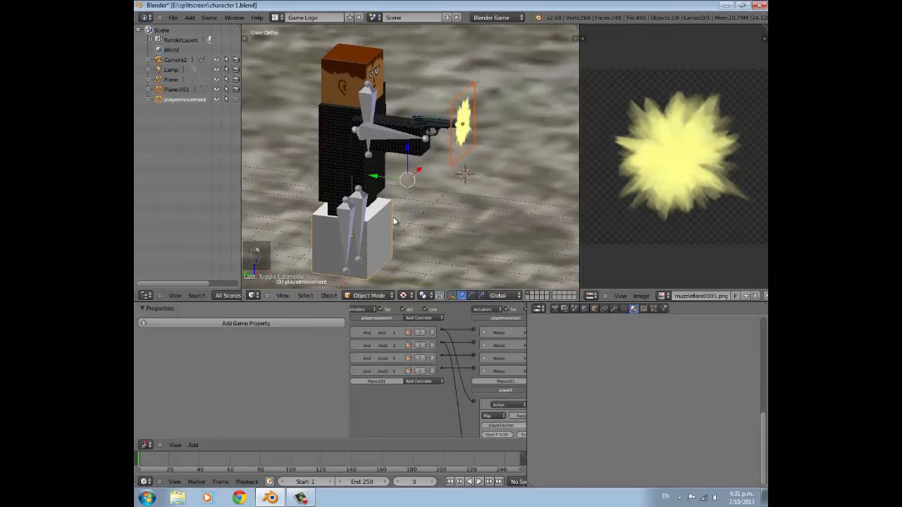
{"action": "key", "text": "ctrl+p"}
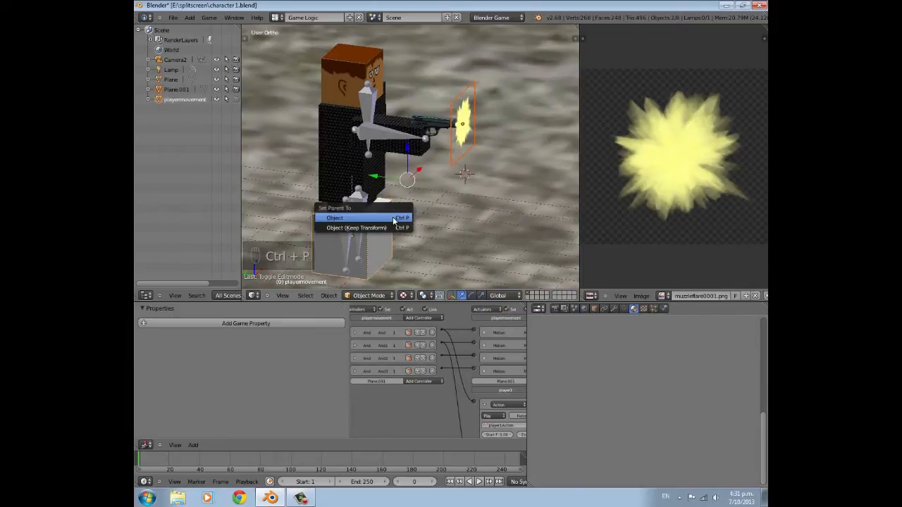
{"action": "left_click", "coordinate": [393, 219]}
{"action": "scroll", "coordinate": [403, 231], "scroll_direction": "up", "scroll_amount": 3}
{"action": "scroll", "coordinate": [400, 229], "scroll_direction": "down", "scroll_amount": 4}
{"action": "scroll", "coordinate": [398, 227], "scroll_direction": "up", "scroll_amount": 1}
{"action": "middle_click_drag", "start_coordinate": [403, 196], "coordinate": [476, 186]}
{"action": "scroll", "coordinate": [427, 184], "scroll_direction": "down", "scroll_amount": 4}
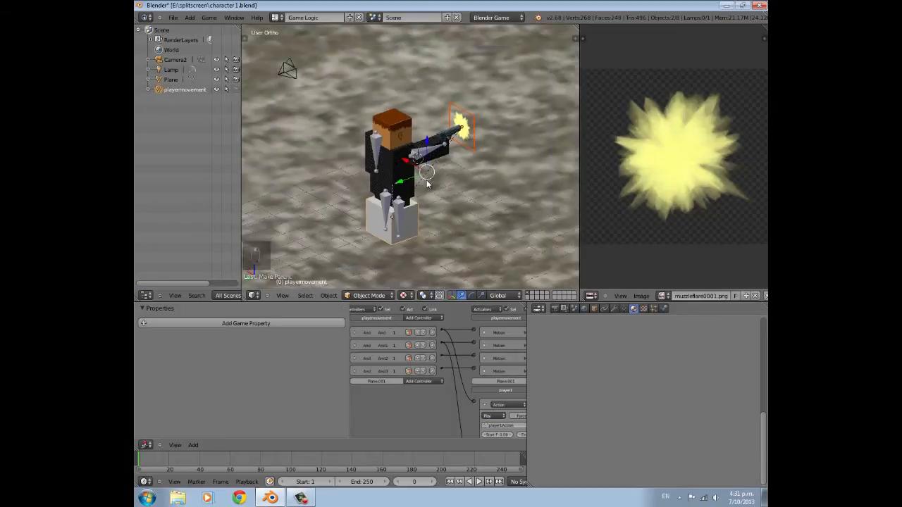
Select only the flare plane at the gun's muzzle and rename it muzzleflare
{"action": "scroll", "coordinate": [420, 229], "scroll_direction": "up", "scroll_amount": 4}
{"action": "key", "text": "a"}
{"action": "middle_click_drag", "start_coordinate": [483, 110], "coordinate": [509, 103]}
{"action": "right_click", "coordinate": [501, 97]}
{"action": "scroll", "coordinate": [497, 97], "scroll_direction": "up", "scroll_amount": 3}
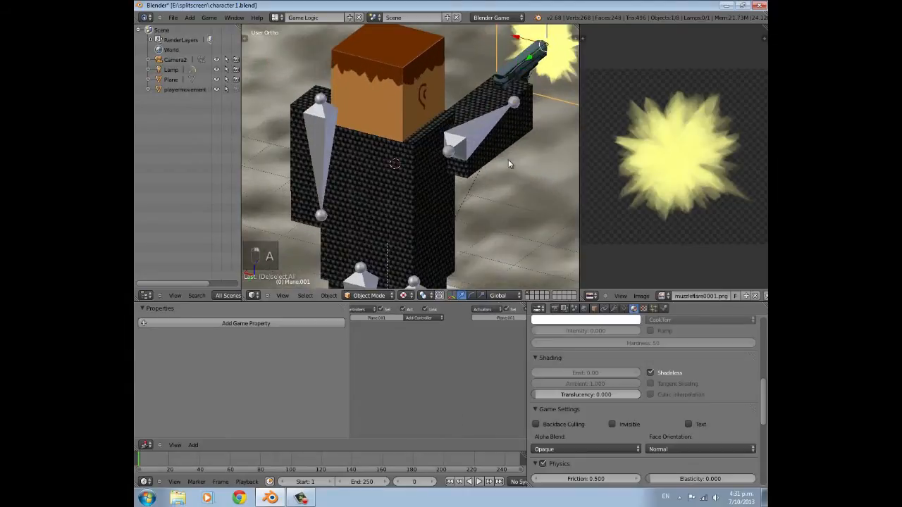
{"action": "middle_click_drag", "start_coordinate": [508, 159], "coordinate": [397, 198], "text": "shift"}
{"action": "left_click", "coordinate": [593, 308]}
{"action": "left_click", "coordinate": [594, 341]}
{"action": "key", "text": "BackSpace"}
{"action": "key", "text": "BackSpace"}
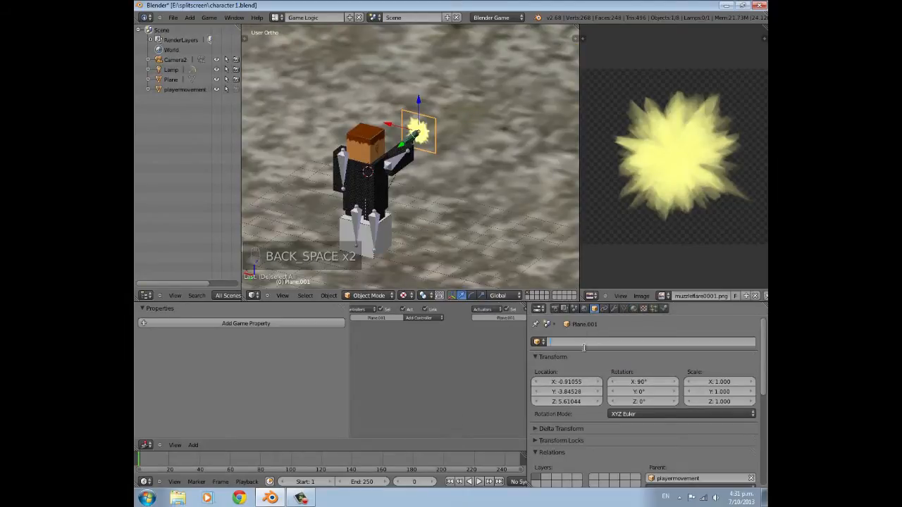
{"action": "type", "text": "muzz"}
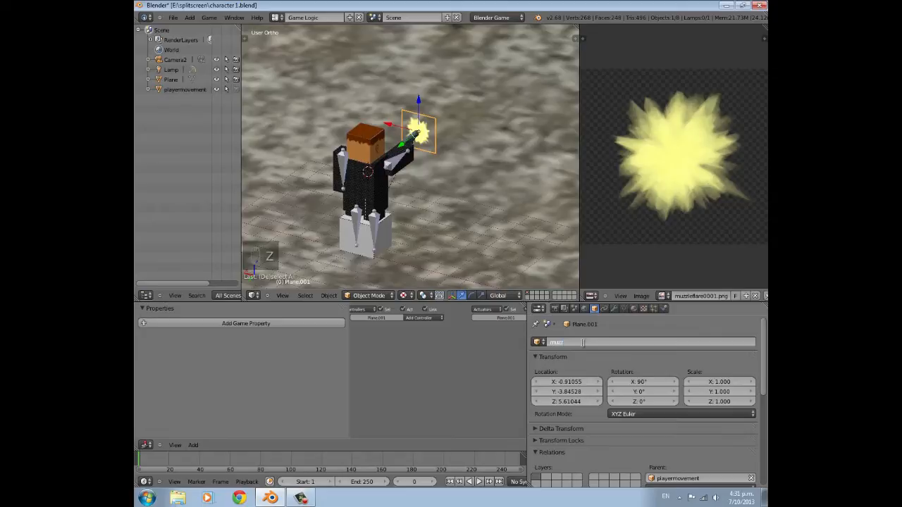
{"action": "type", "text": "leflare"}
{"action": "key", "text": "Return"}
Enlarge the logic editor in width and height to make room for the muzzleflare plane's logic bricks
{"action": "scroll", "coordinate": [447, 163], "scroll_direction": "up", "scroll_amount": 6}
{"action": "scroll", "coordinate": [446, 162], "scroll_direction": "up", "scroll_amount": 3}
{"action": "middle_click_drag", "start_coordinate": [446, 118], "coordinate": [345, 176], "text": "shift"}
{"action": "scroll", "coordinate": [441, 161], "scroll_direction": "down", "scroll_amount": 4}
{"action": "scroll", "coordinate": [345, 176], "scroll_direction": "down", "scroll_amount": 3}
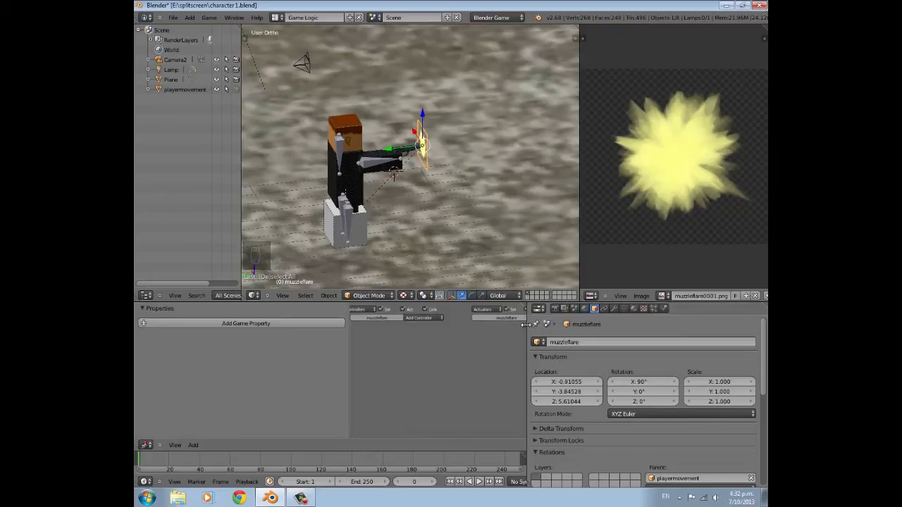
{"action": "left_click_drag", "start_coordinate": [527, 324], "coordinate": [711, 324]}
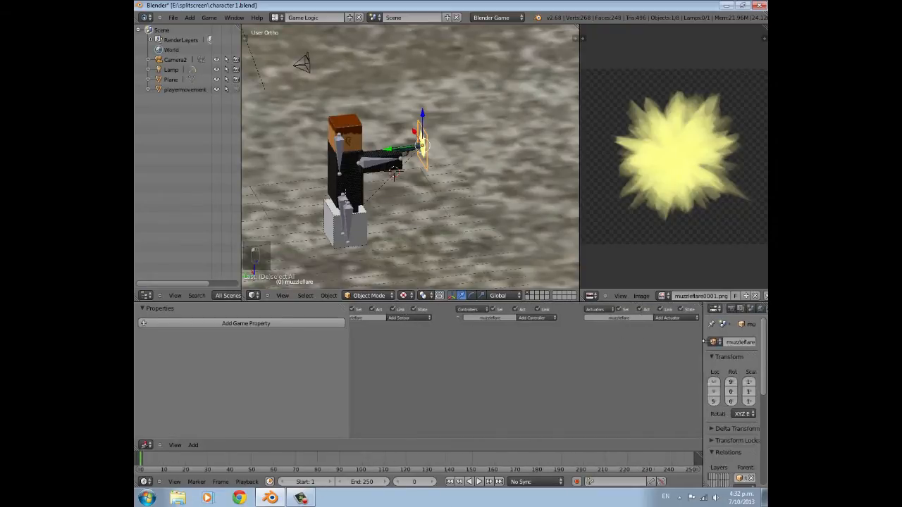
{"action": "left_click", "coordinate": [452, 295]}
{"action": "left_click_drag", "start_coordinate": [452, 302], "coordinate": [440, 212]}
{"action": "scroll", "coordinate": [409, 332], "scroll_direction": "down", "scroll_amount": 3}
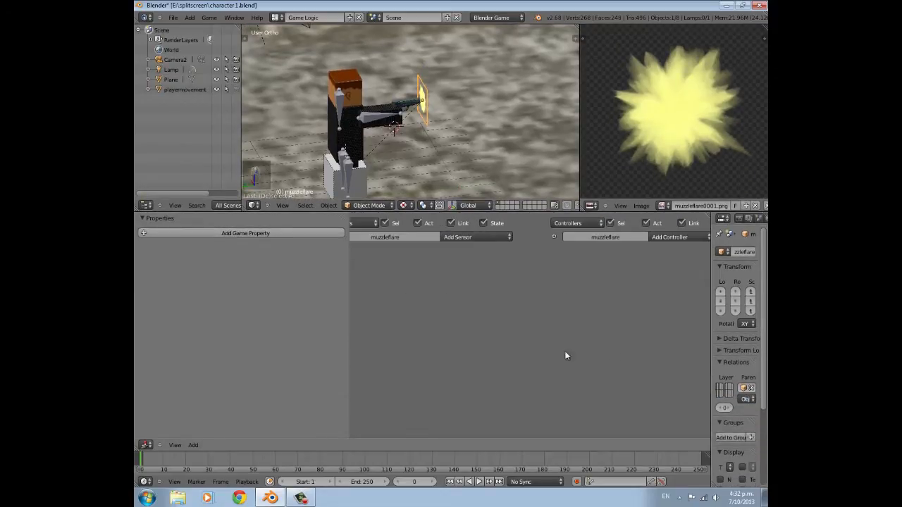
{"action": "left_click", "coordinate": [451, 230]}
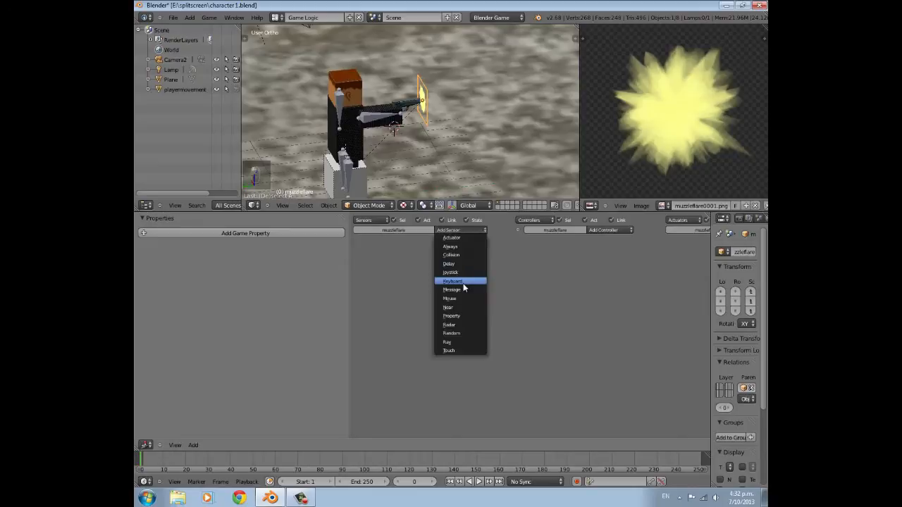
{"action": "left_click", "coordinate": [461, 298]}
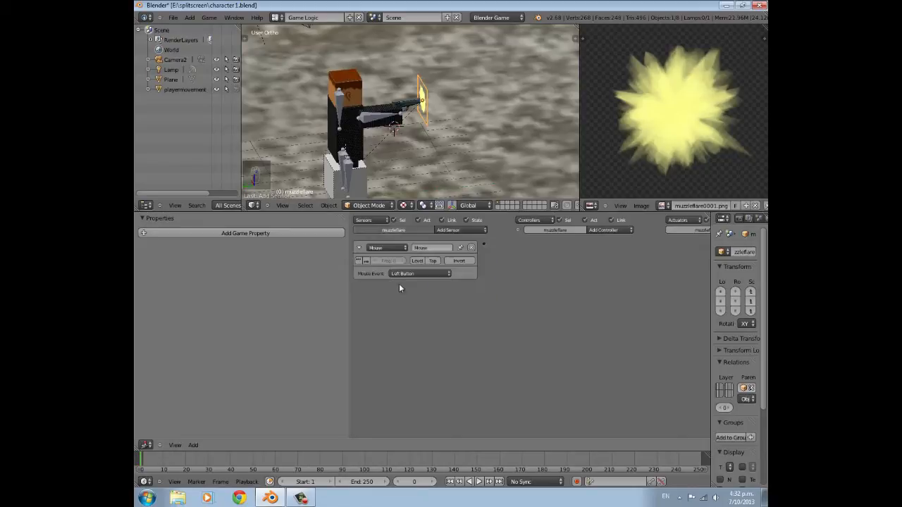
{"action": "middle_click_drag", "start_coordinate": [515, 279], "coordinate": [495, 277]}
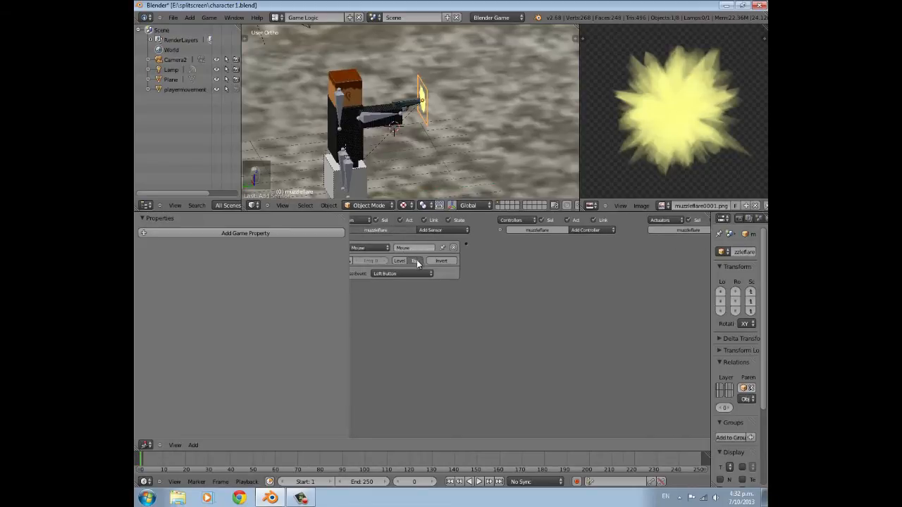
{"action": "left_click", "coordinate": [453, 248]}
Add a Keyboard sensor to the muzzleflare plane
{"action": "left_click", "coordinate": [448, 230]}
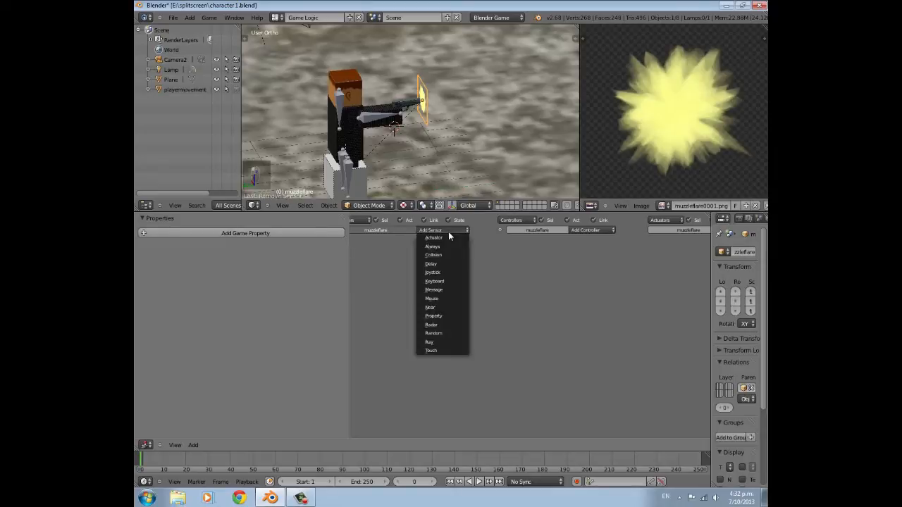
{"action": "left_click", "coordinate": [443, 281]}
{"action": "scroll", "coordinate": [431, 306], "scroll_direction": "up", "scroll_amount": 2}
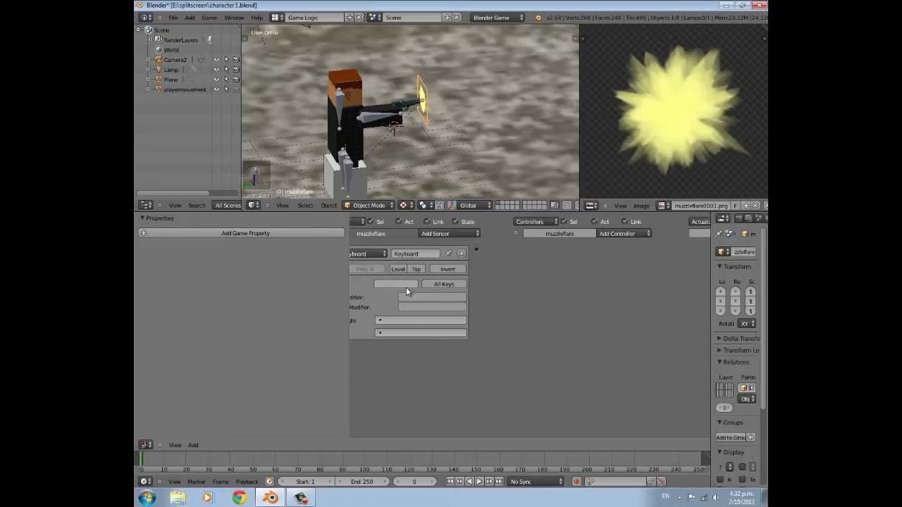
{"action": "middle_click_drag", "start_coordinate": [405, 287], "coordinate": [437, 295]}
Examine the player model and the playermovement cube's logic bricks, and reselect the muzzleflare plane
{"action": "scroll", "coordinate": [392, 150], "scroll_direction": "down", "scroll_amount": 4}
{"action": "middle_click_drag", "start_coordinate": [392, 149], "coordinate": [391, 162]}
{"action": "scroll", "coordinate": [403, 166], "scroll_direction": "down", "scroll_amount": 3}
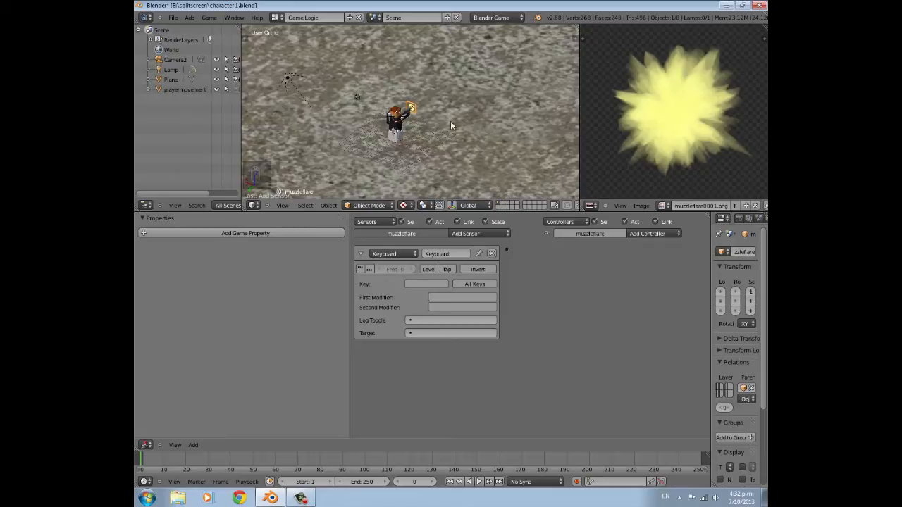
{"action": "scroll", "coordinate": [337, 93], "scroll_direction": "up", "scroll_amount": 8}
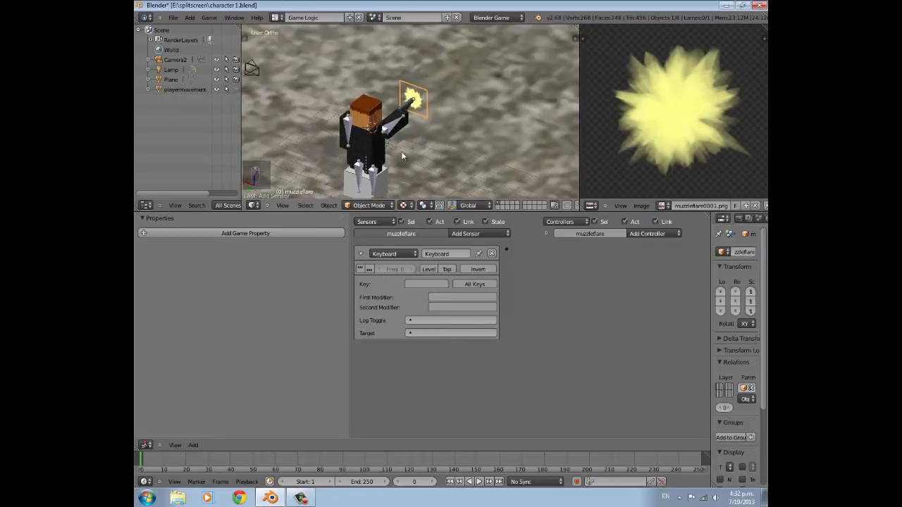
{"action": "scroll", "coordinate": [462, 131], "scroll_direction": "down", "scroll_amount": 4}
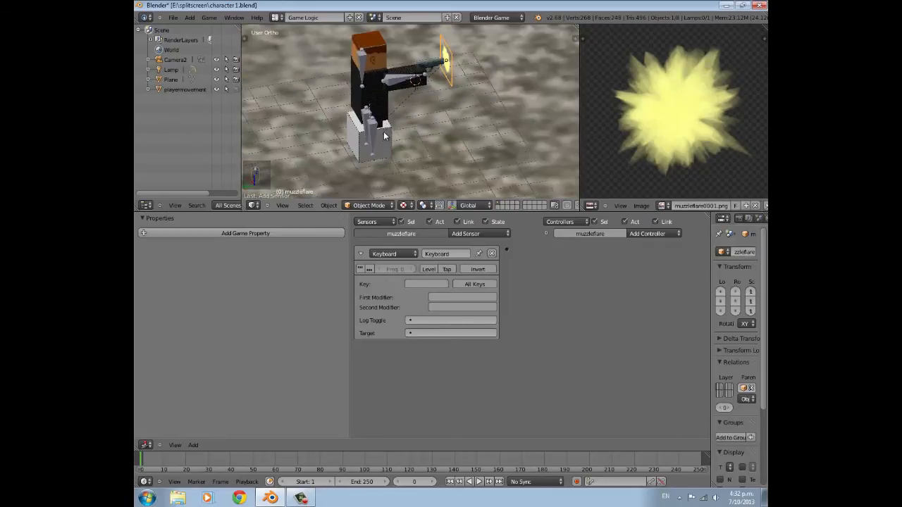
{"action": "right_click", "coordinate": [383, 131]}
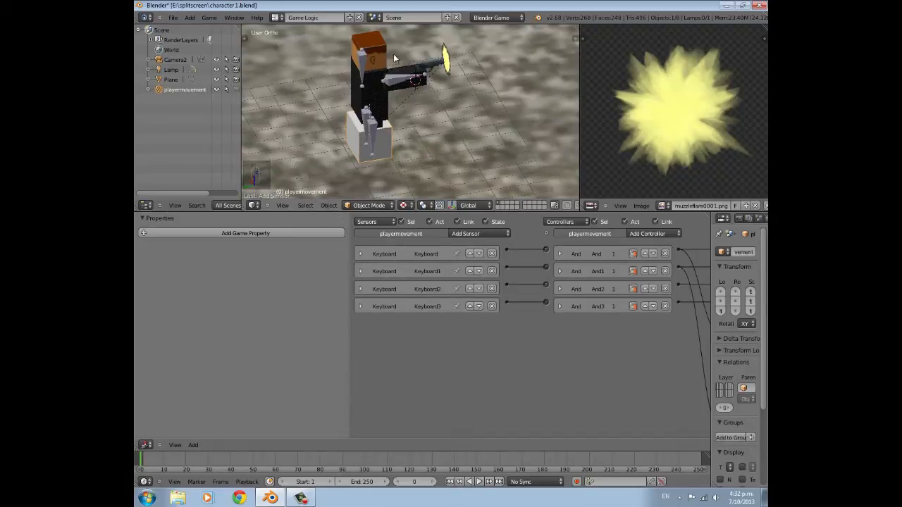
{"action": "right_click", "coordinate": [450, 61]}
{"action": "scroll", "coordinate": [447, 103], "scroll_direction": "up", "scroll_amount": 4}
{"action": "middle_click_drag", "start_coordinate": [417, 116], "coordinate": [396, 117]}
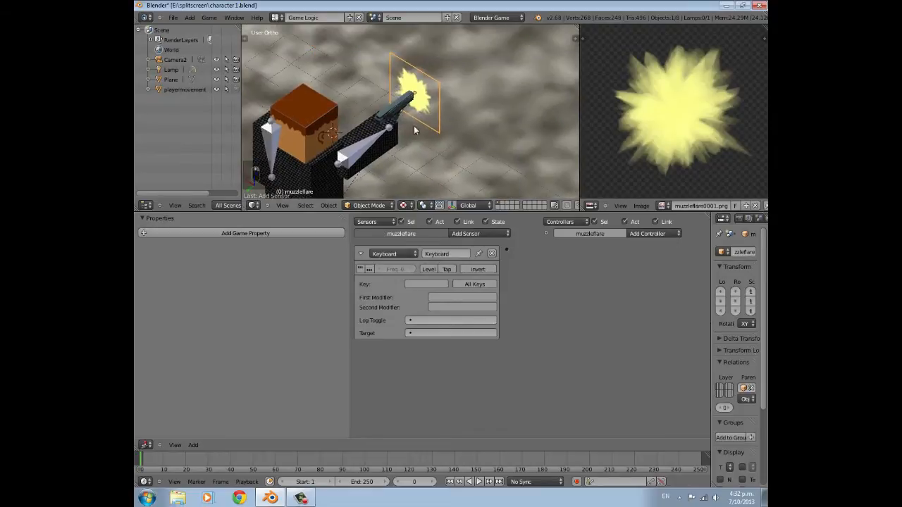
Set the muzzleflare Keyboard sensor's key to Spacebar and enable its Tap option
{"action": "left_click", "coordinate": [438, 283]}
{"action": "key", "text": "space"}
{"action": "scroll", "coordinate": [440, 382], "scroll_direction": "down", "scroll_amount": 2}
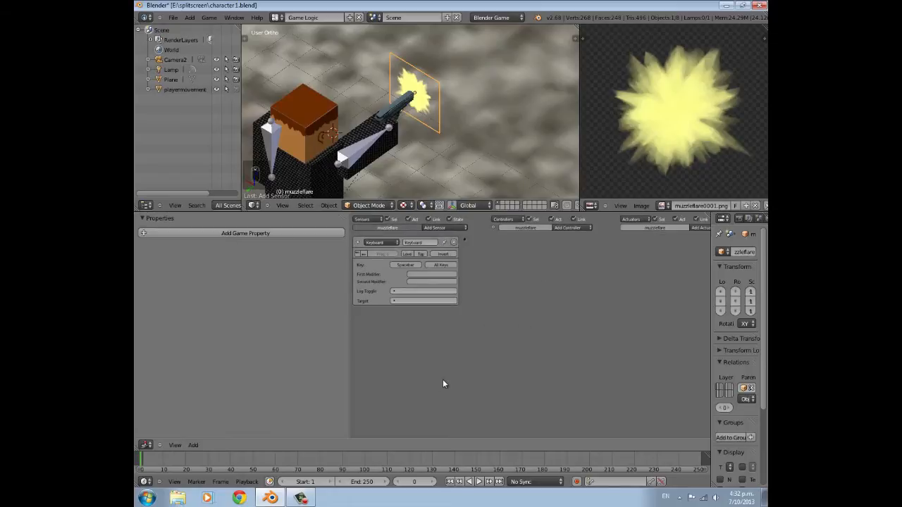
{"action": "middle_click_drag", "start_coordinate": [558, 275], "coordinate": [531, 274]}
{"action": "scroll", "coordinate": [367, 123], "scroll_direction": "down", "scroll_amount": 4}
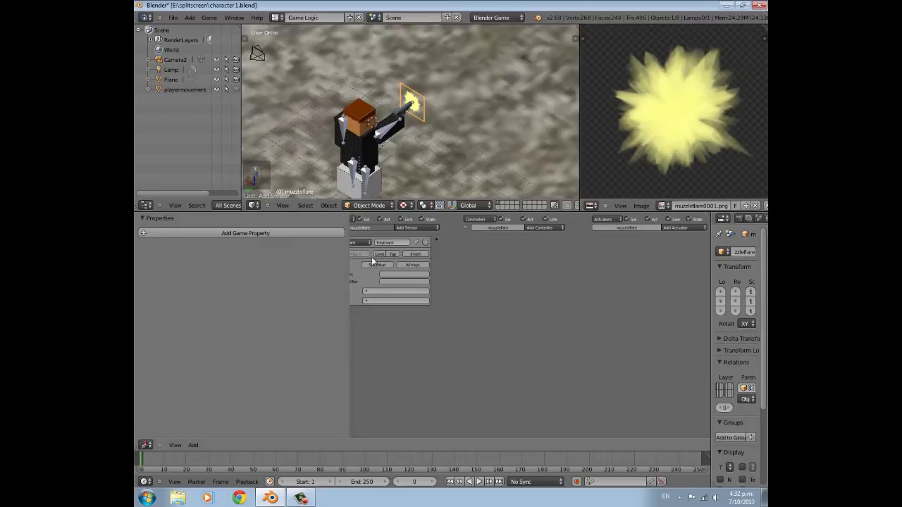
{"action": "left_click", "coordinate": [678, 228]}
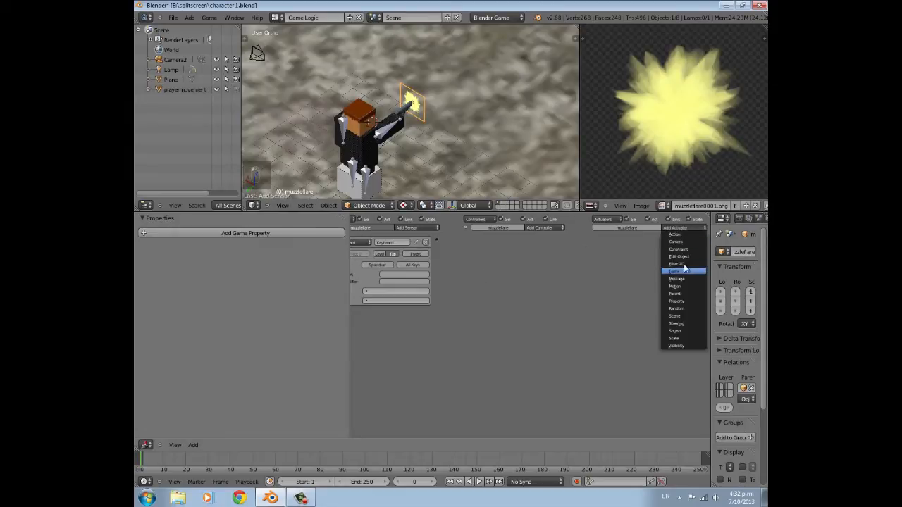
{"action": "left_click", "coordinate": [683, 258]}
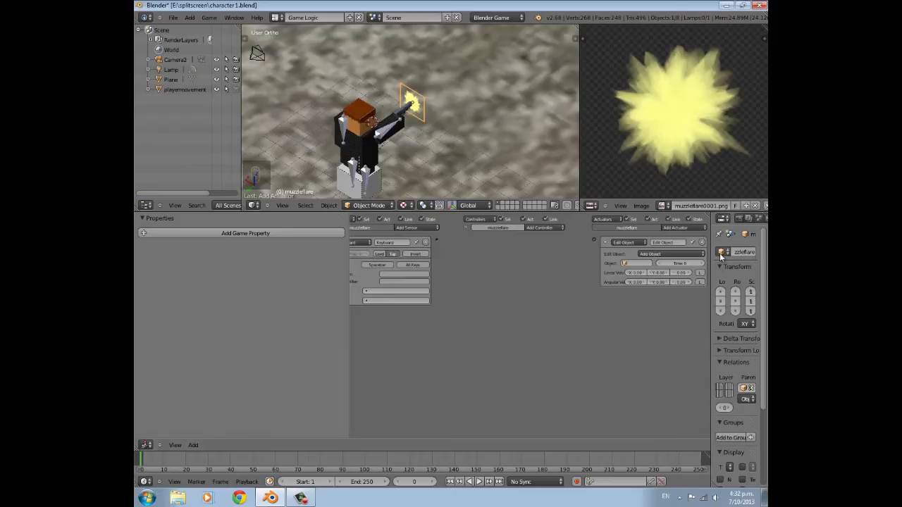
{"action": "left_click", "coordinate": [593, 240]}
{"action": "left_click", "coordinate": [687, 228]}
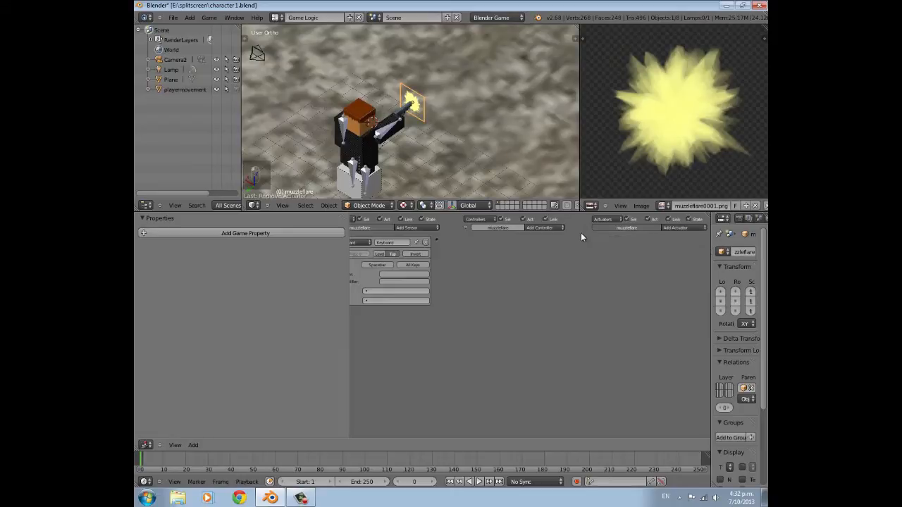
Add a Visibility actuator with Visible on, link the Keyboard sensor to it through an And controller, and collapse the bricks
{"action": "left_click", "coordinate": [675, 228]}
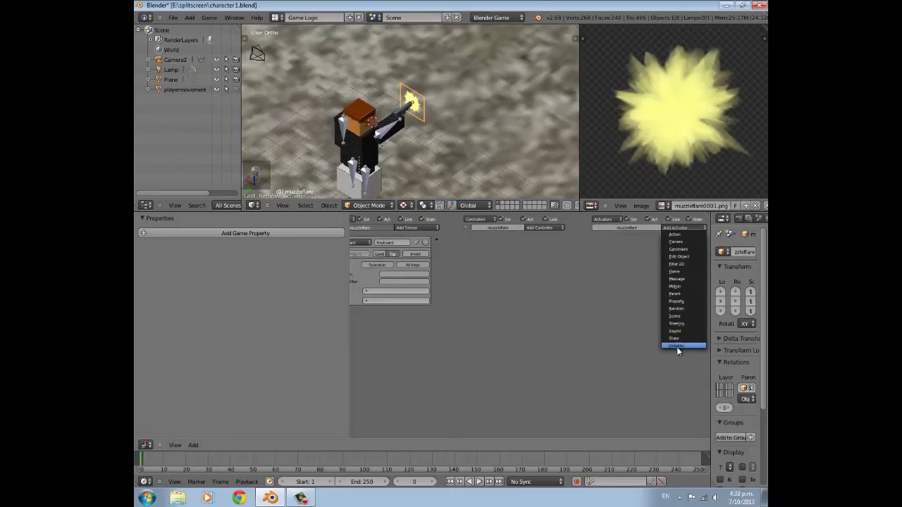
{"action": "left_click", "coordinate": [676, 347]}
{"action": "left_click_drag", "start_coordinate": [436, 241], "coordinate": [595, 239]}
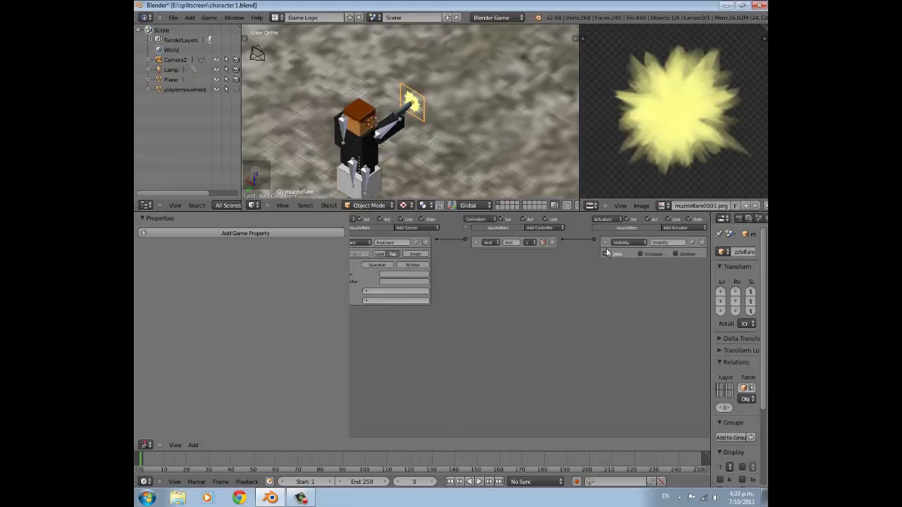
{"action": "left_click", "coordinate": [605, 242]}
{"action": "left_click", "coordinate": [476, 243]}
{"action": "middle_click_drag", "start_coordinate": [525, 278], "coordinate": [555, 280]}
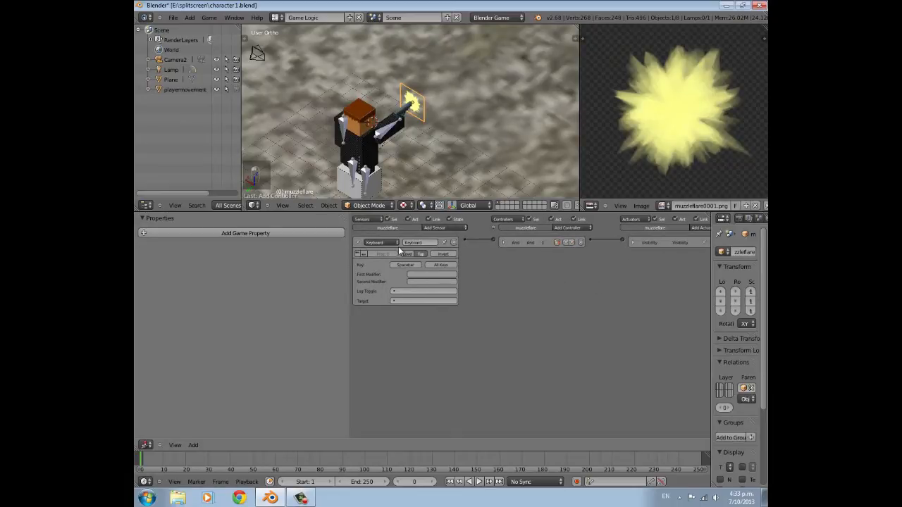
{"action": "left_click", "coordinate": [358, 242]}
Add a Nand controller to the muzzleflare logic below the And controller
{"action": "left_click", "coordinate": [570, 228]}
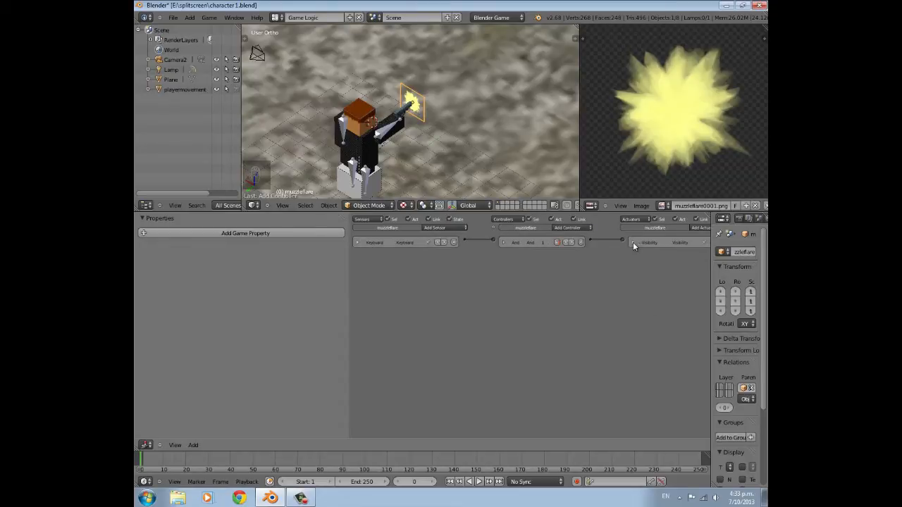
{"action": "left_click", "coordinate": [632, 242]}
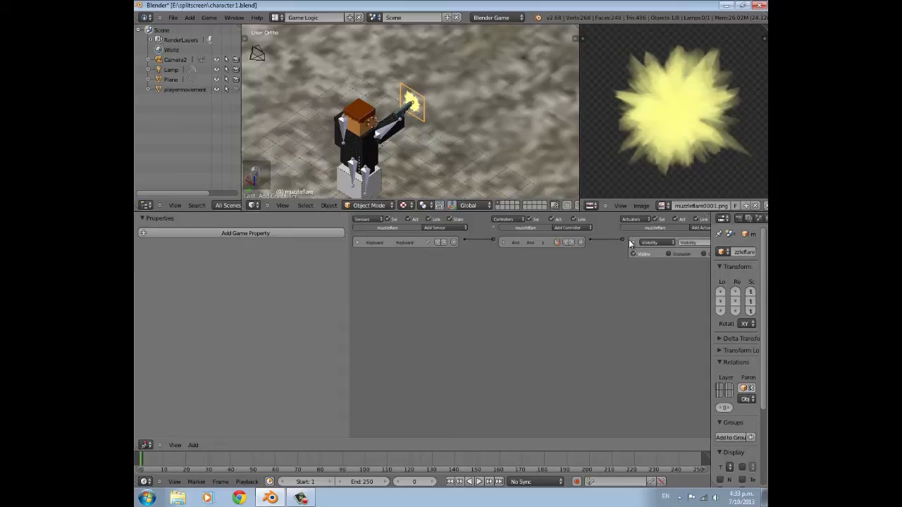
{"action": "left_click", "coordinate": [632, 243]}
{"action": "left_click", "coordinate": [567, 228]}
{"action": "left_click", "coordinate": [565, 249]}
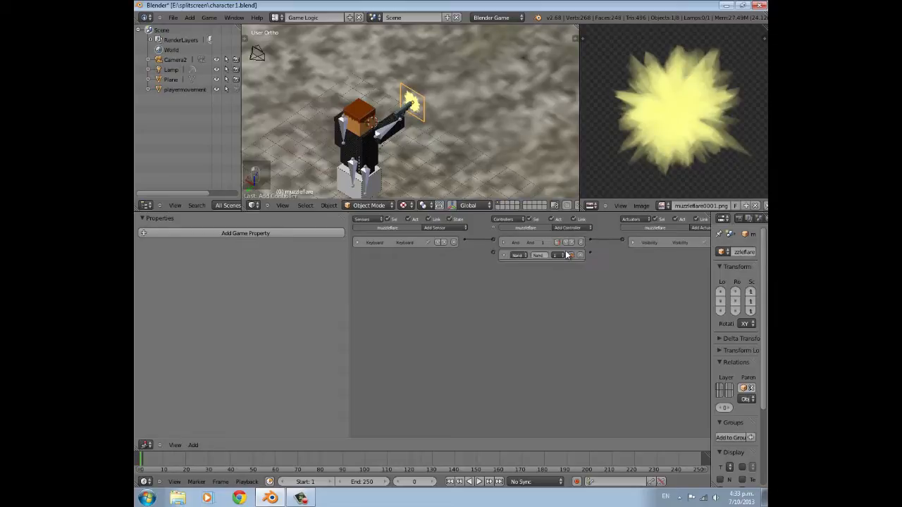
Add a second Visibility actuator with Visible off and link the Keyboard sensor to it through the Nand controller
{"action": "middle_click_drag", "start_coordinate": [693, 248], "coordinate": [665, 247]}
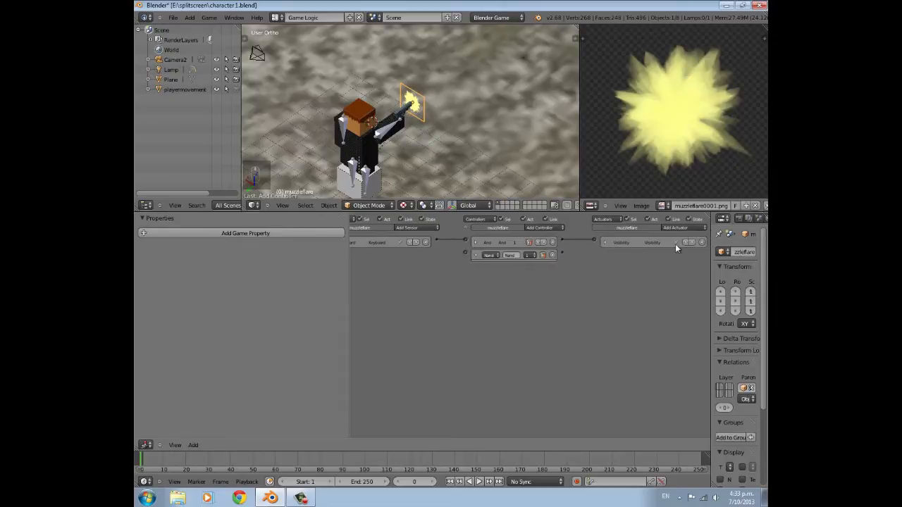
{"action": "left_click", "coordinate": [675, 228]}
{"action": "left_click", "coordinate": [676, 345]}
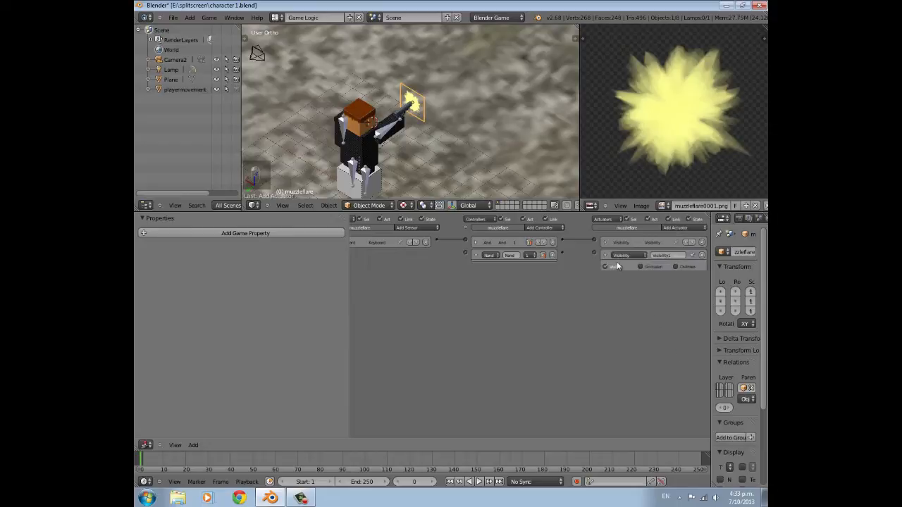
{"action": "left_click_drag", "start_coordinate": [561, 252], "coordinate": [593, 253]}
{"action": "left_click", "coordinate": [604, 267]}
{"action": "middle_click_drag", "start_coordinate": [464, 254], "coordinate": [493, 254]}
Review the Keyboard sensor and the two Visibility actuators, and collapse all muzzleflare logic bricks
{"action": "left_click", "coordinate": [358, 243]}
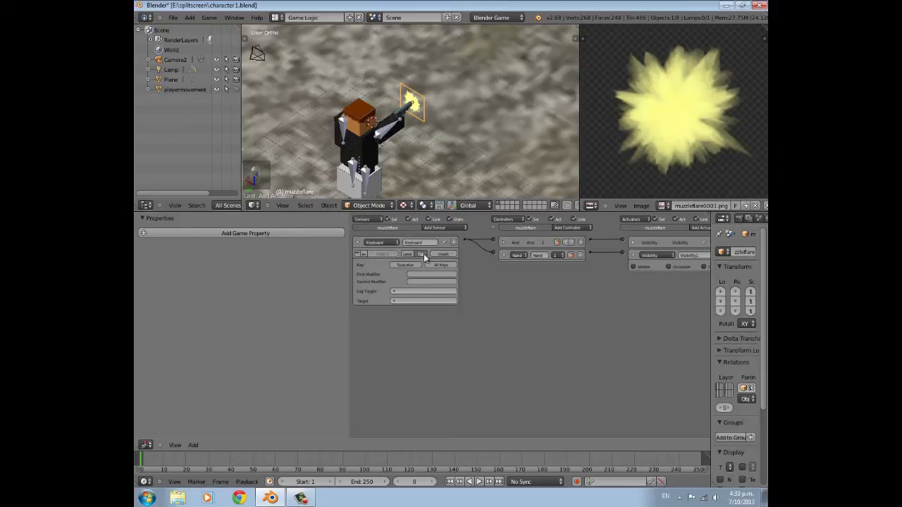
{"action": "middle_click_drag", "start_coordinate": [424, 253], "coordinate": [395, 253]}
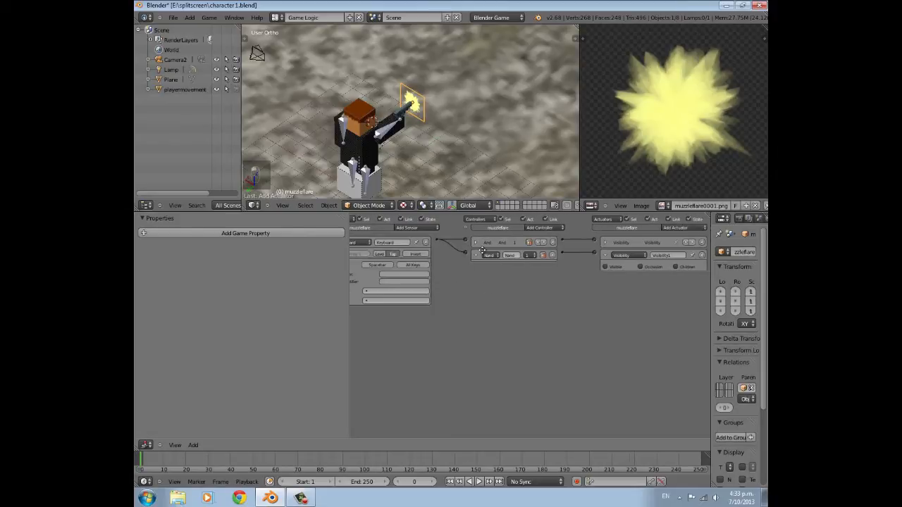
{"action": "left_click", "coordinate": [604, 242]}
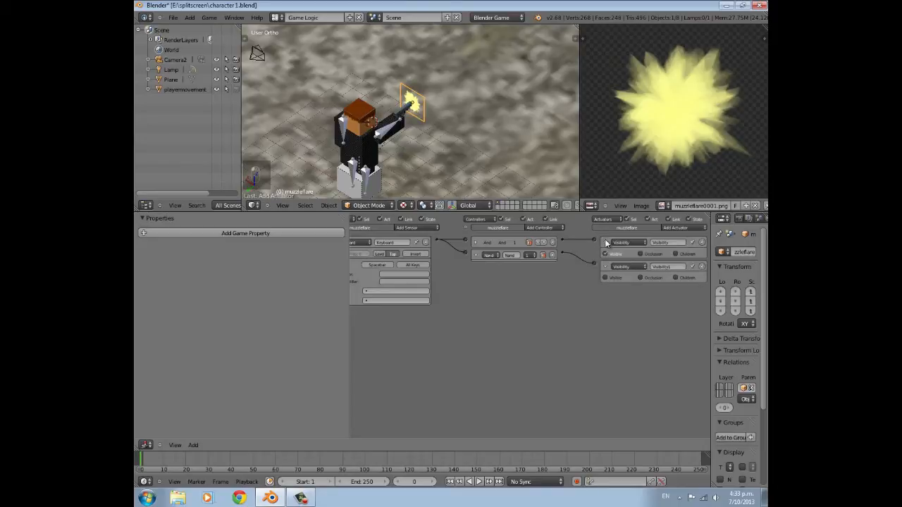
{"action": "left_click", "coordinate": [604, 242]}
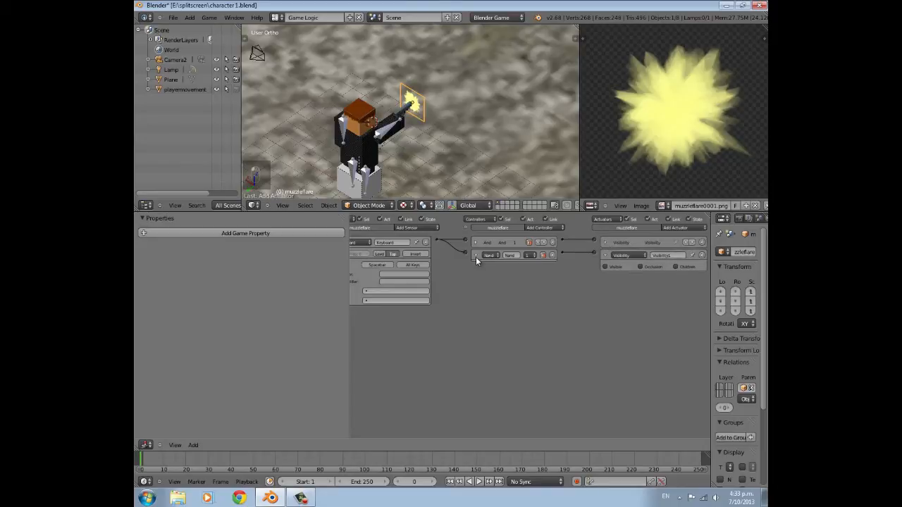
{"action": "left_click", "coordinate": [604, 255]}
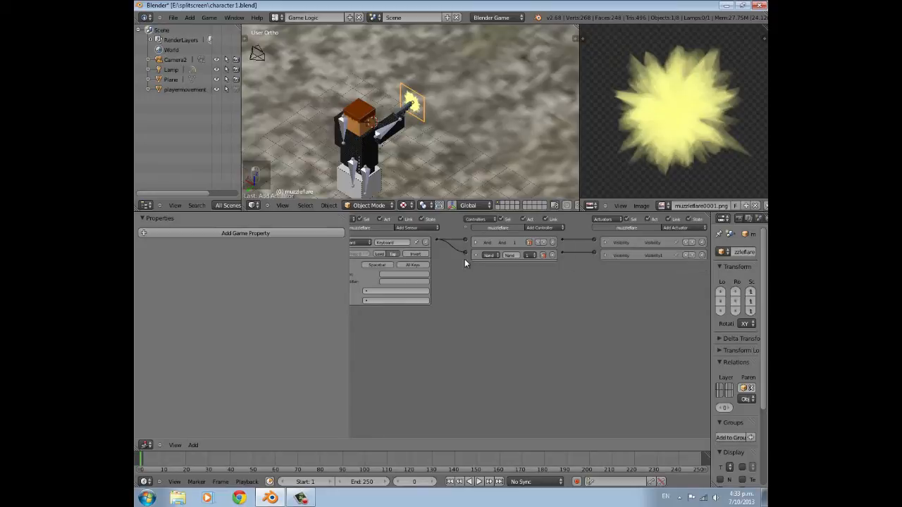
{"action": "left_click", "coordinate": [476, 255]}
{"action": "middle_click_drag", "start_coordinate": [478, 258], "coordinate": [509, 276]}
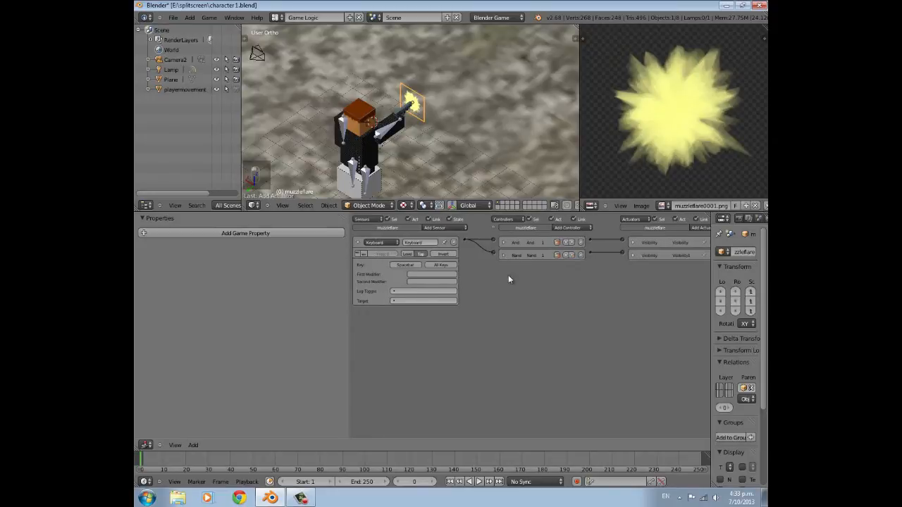
{"action": "left_click", "coordinate": [357, 242]}
Reselect the muzzleflare plane, widen the properties area, set its physics type to No Collision and turn on Invisible
{"action": "scroll", "coordinate": [420, 129], "scroll_direction": "up", "scroll_amount": 4}
{"action": "right_click", "coordinate": [425, 104]}
{"action": "right_click", "coordinate": [413, 95]}
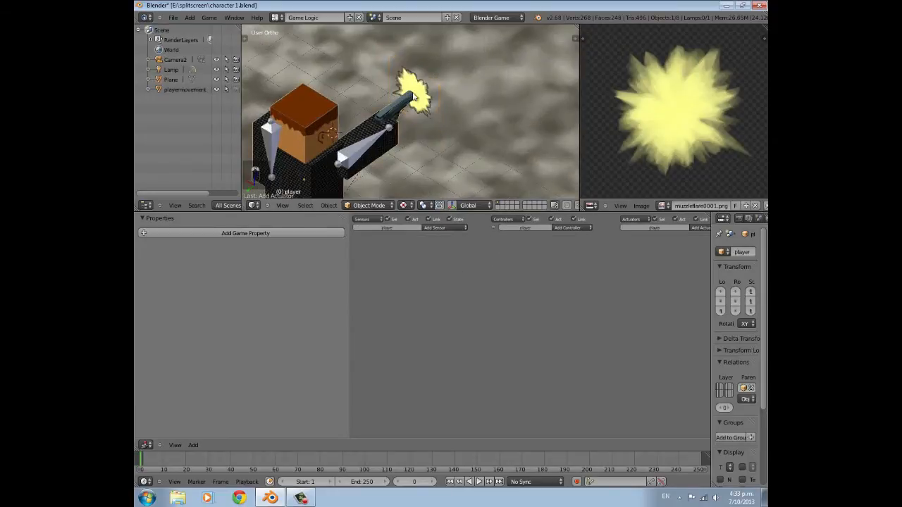
{"action": "right_click", "coordinate": [414, 95]}
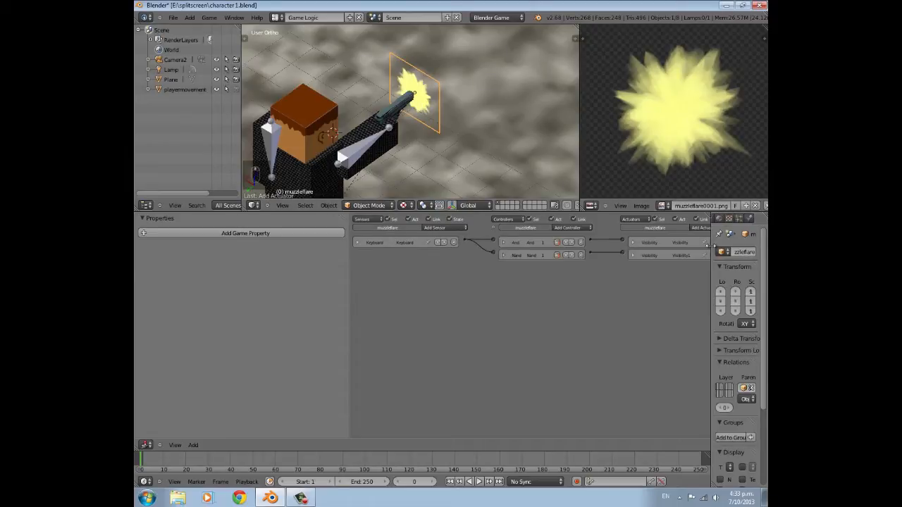
{"action": "left_click_drag", "start_coordinate": [708, 244], "coordinate": [559, 245]}
{"action": "left_click", "coordinate": [694, 219]}
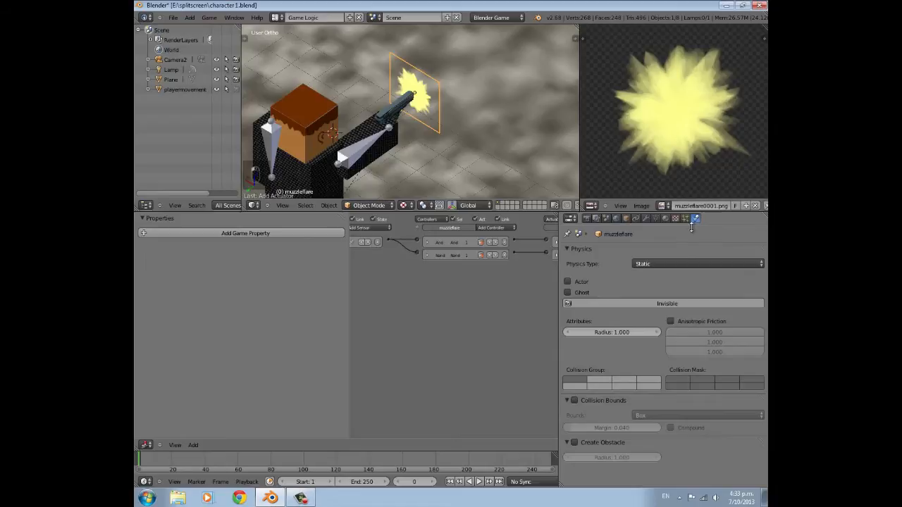
{"action": "left_click", "coordinate": [697, 263]}
{"action": "left_click", "coordinate": [664, 253]}
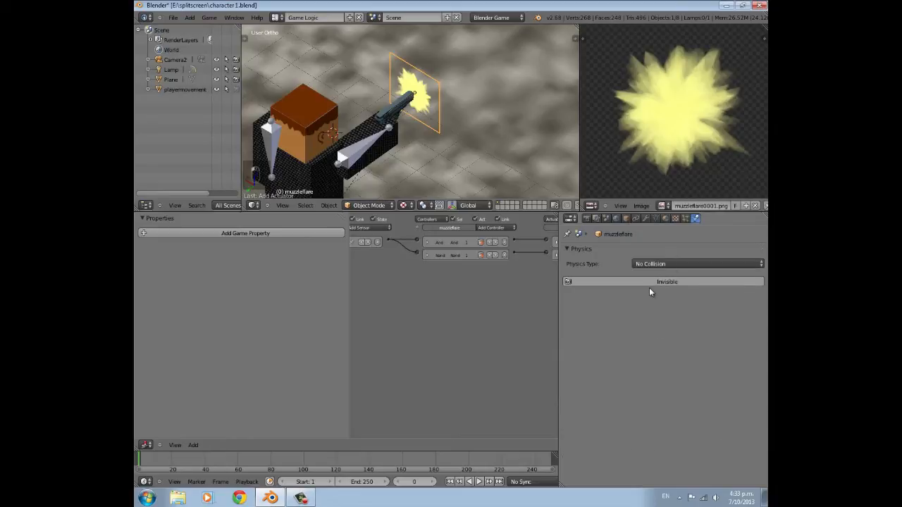
{"action": "left_click", "coordinate": [651, 282]}
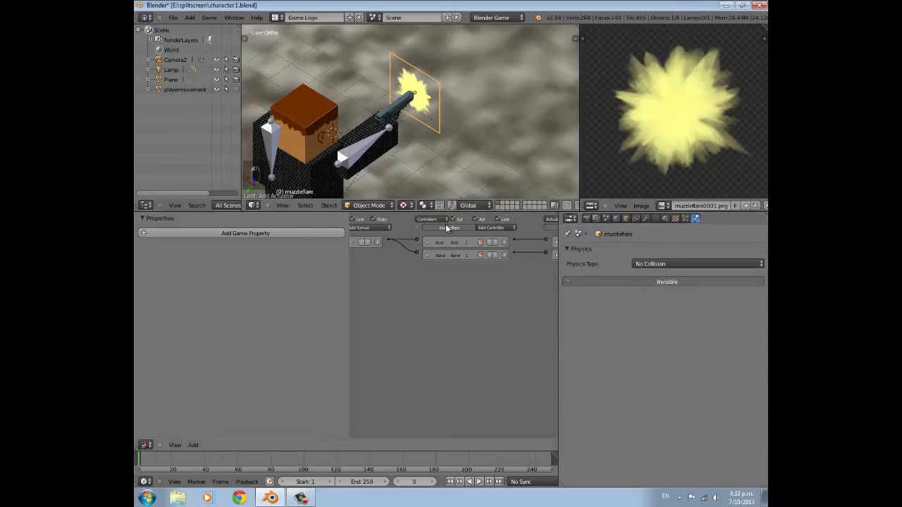
Run the game from the camera view to test the muzzle flare's visibility, and exit it
{"action": "scroll", "coordinate": [428, 91], "scroll_direction": "down", "scroll_amount": 4}
{"action": "key", "text": "KP_0"}
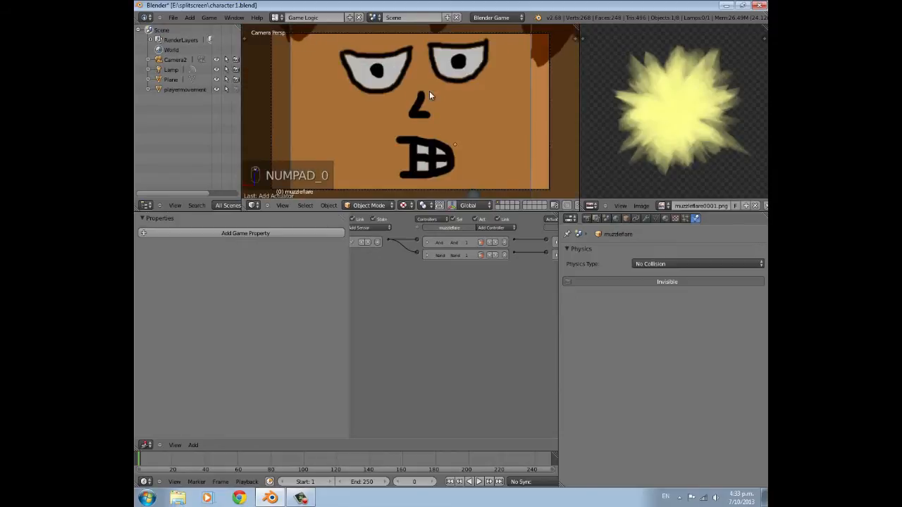
{"action": "key", "text": "p"}
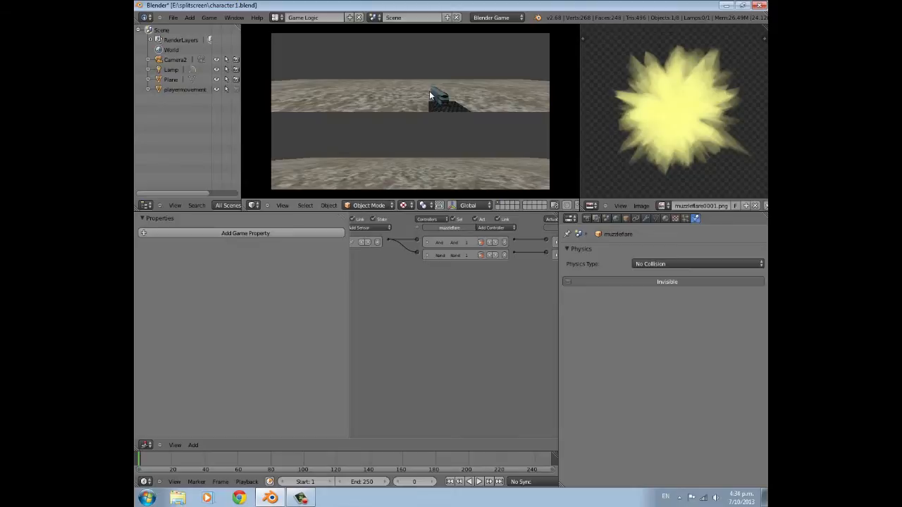
{"action": "key", "text": "Escape"}
Reselect the muzzleflare plane at the gun's barrel and scale it down slightly
{"action": "middle_click_drag", "start_coordinate": [415, 116], "coordinate": [386, 127]}
{"action": "scroll", "coordinate": [493, 134], "scroll_direction": "up", "scroll_amount": 5}
{"action": "middle_click_drag", "start_coordinate": [493, 133], "coordinate": [417, 89]}
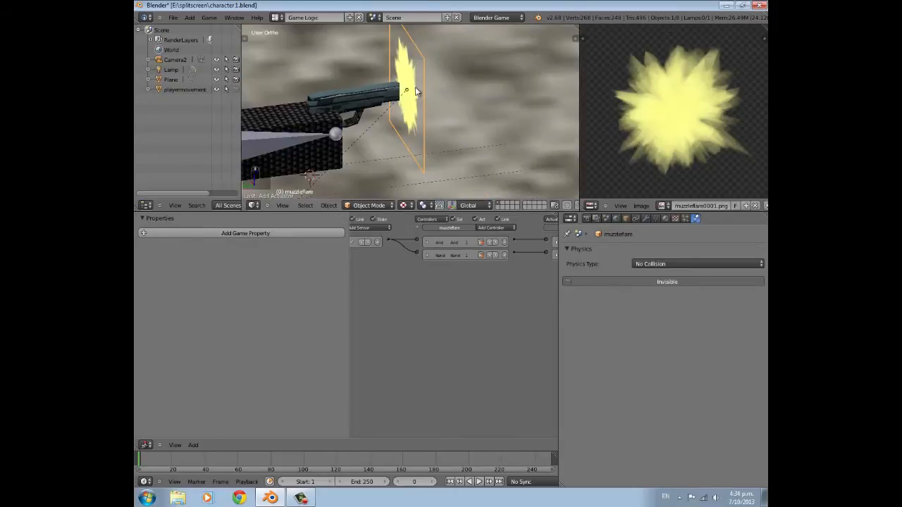
{"action": "right_click", "coordinate": [408, 122]}
{"action": "right_click", "coordinate": [411, 119]}
{"action": "middle_click_drag", "start_coordinate": [367, 118], "coordinate": [443, 95]}
{"action": "scroll", "coordinate": [447, 100], "scroll_direction": "down", "scroll_amount": 4}
{"action": "scroll", "coordinate": [447, 102], "scroll_direction": "up", "scroll_amount": 4}
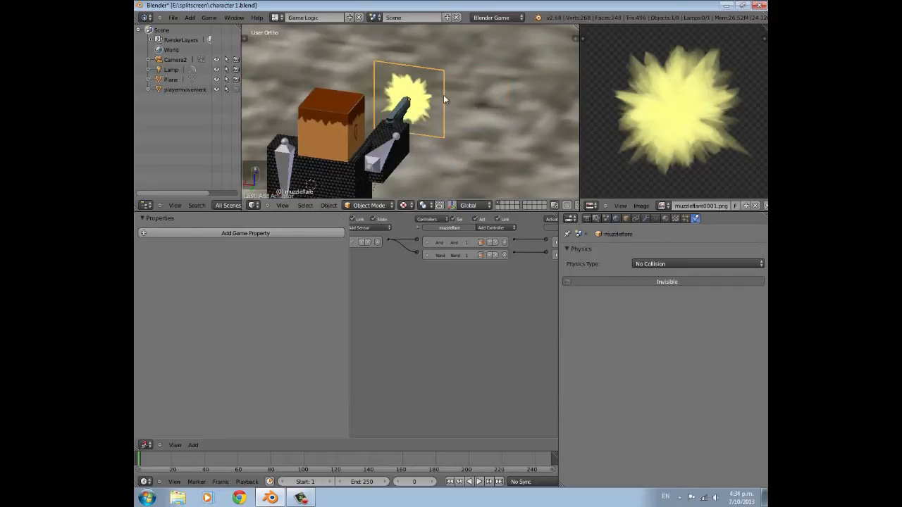
{"action": "key", "text": "s"}
{"action": "left_click", "coordinate": [443, 139]}
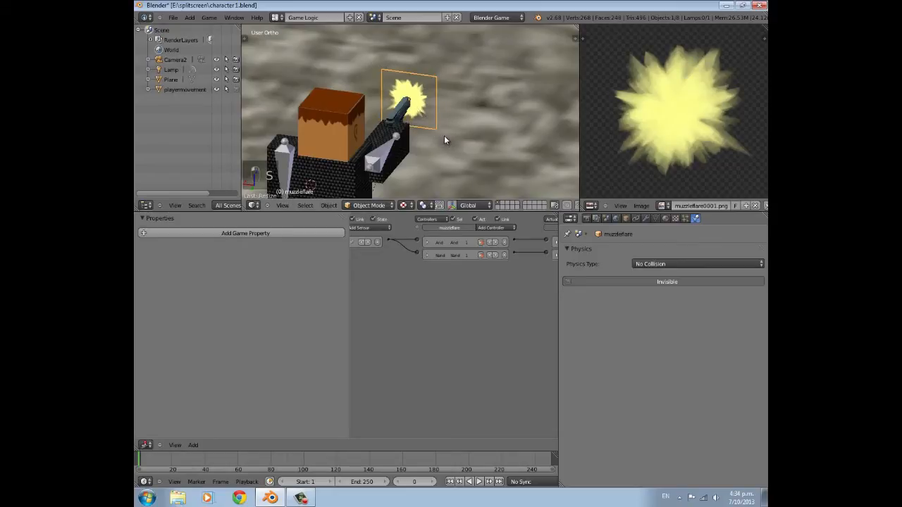
Enlarge the timeline area and insert Rotation and Scaling keyframes for the muzzleflare plane at frame 0
{"action": "middle_click_drag", "start_coordinate": [445, 86], "coordinate": [429, 107]}
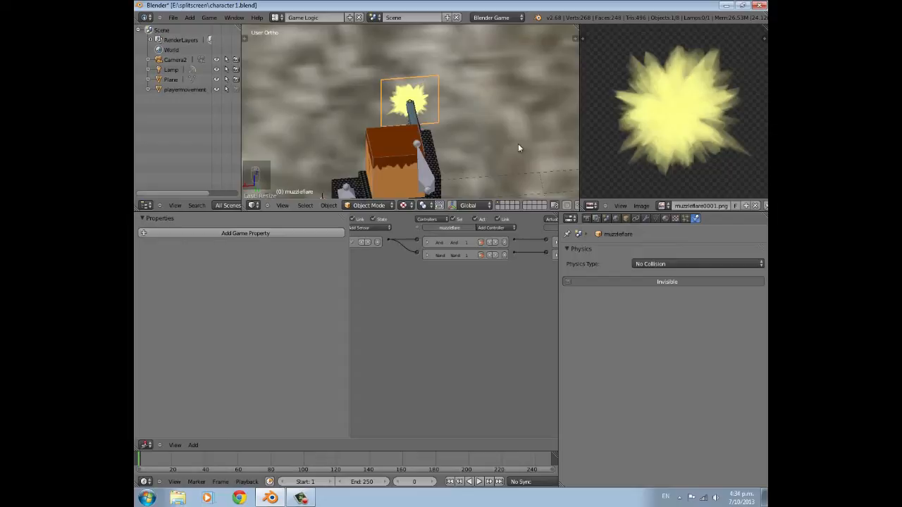
{"action": "left_click_drag", "start_coordinate": [233, 441], "coordinate": [190, 401]}
{"action": "left_click_drag", "start_coordinate": [157, 438], "coordinate": [134, 438]}
{"action": "scroll", "coordinate": [426, 153], "scroll_direction": "down", "scroll_amount": 3}
{"action": "scroll", "coordinate": [426, 155], "scroll_direction": "down", "scroll_amount": 3}
{"action": "key", "text": "i"}
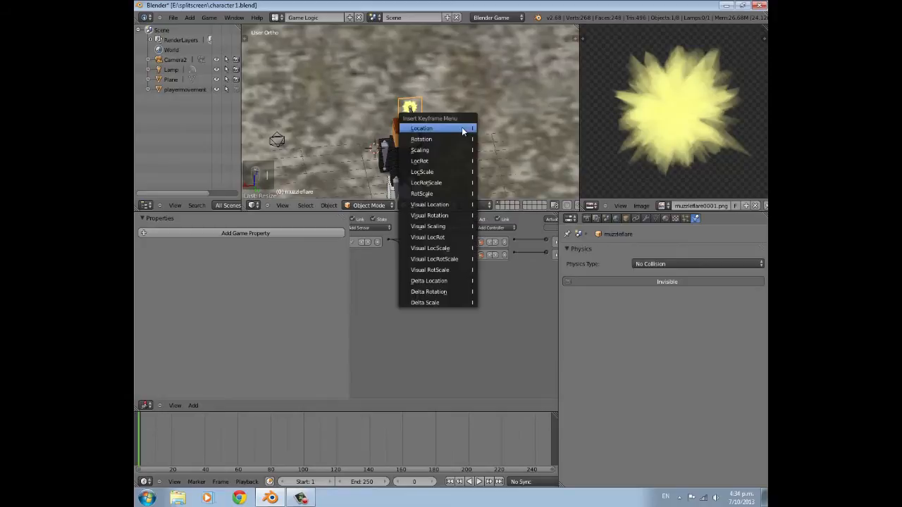
{"action": "left_click", "coordinate": [459, 140]}
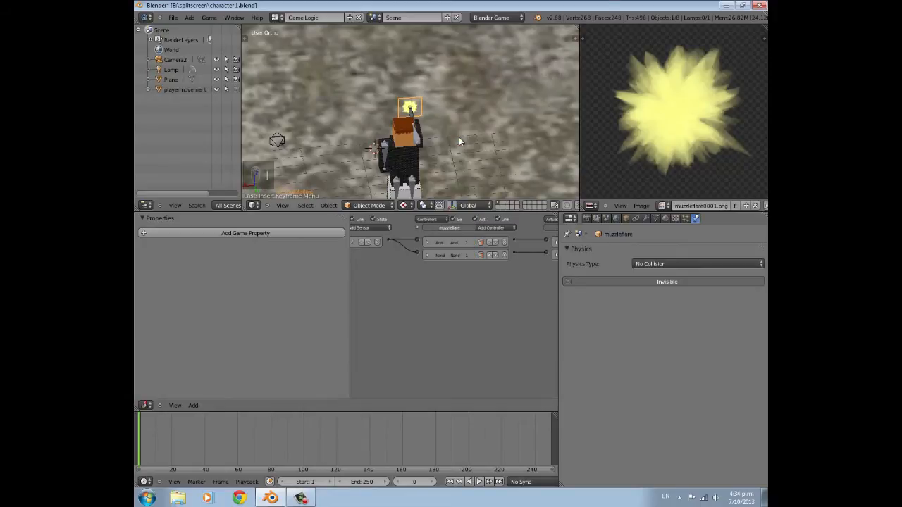
{"action": "key", "text": "i"}
{"action": "left_click", "coordinate": [458, 141]}
At frame 10, rotate the muzzleflare plane about four full turns around the global Y axis and insert a Rotation keyframe
{"action": "mouse_move", "coordinate": [140, 437]}
{"action": "left_mouse_down"}
{"action": "mouse_move", "coordinate": [169, 439]}
{"action": "mouse_move", "coordinate": [151, 439]}
{"action": "mouse_move", "coordinate": [159, 440]}
{"action": "left_mouse_up"}
{"action": "left_click", "coordinate": [396, 481]}
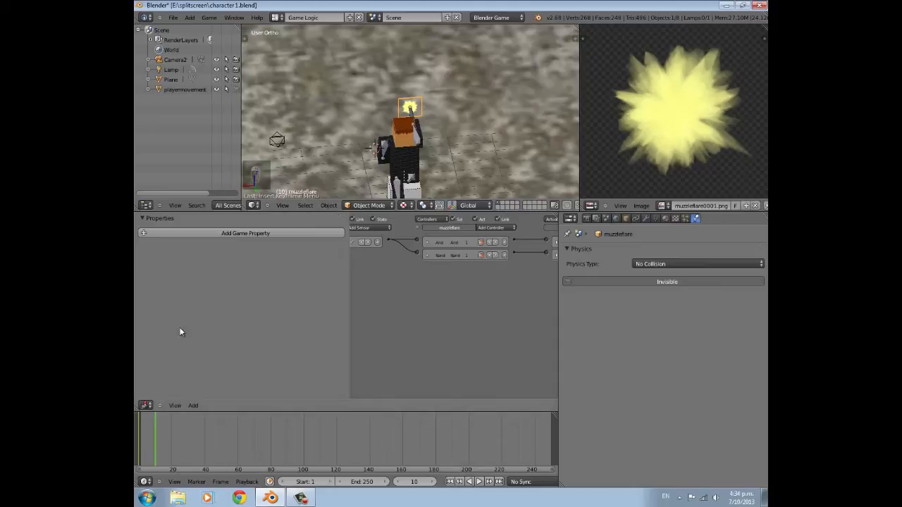
{"action": "scroll", "coordinate": [143, 440], "scroll_direction": "up", "scroll_amount": 3}
{"action": "middle_click_drag", "start_coordinate": [142, 438], "coordinate": [322, 447]}
{"action": "scroll", "coordinate": [243, 450], "scroll_direction": "up", "scroll_amount": 3}
{"action": "middle_click_drag", "start_coordinate": [218, 446], "coordinate": [241, 441]}
{"action": "middle_click_drag", "start_coordinate": [443, 67], "coordinate": [417, 111]}
{"action": "key", "text": "r"}
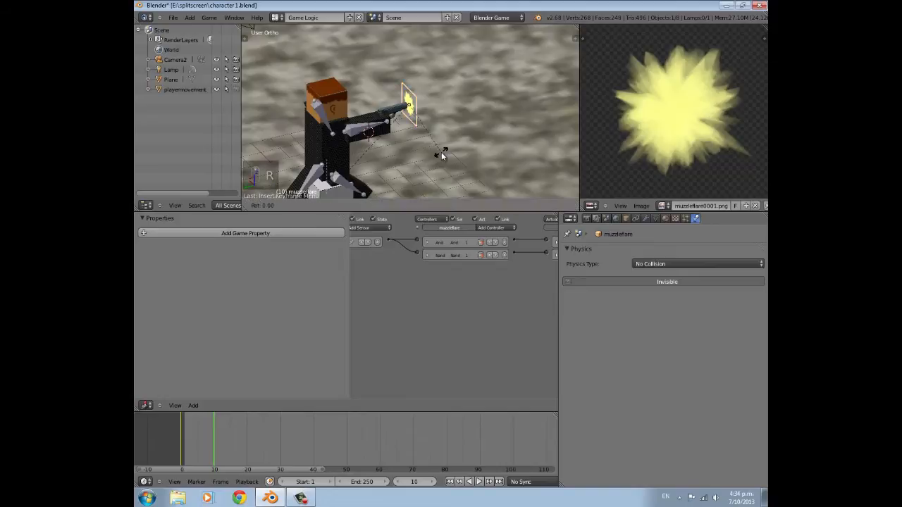
{"action": "key", "text": "y"}
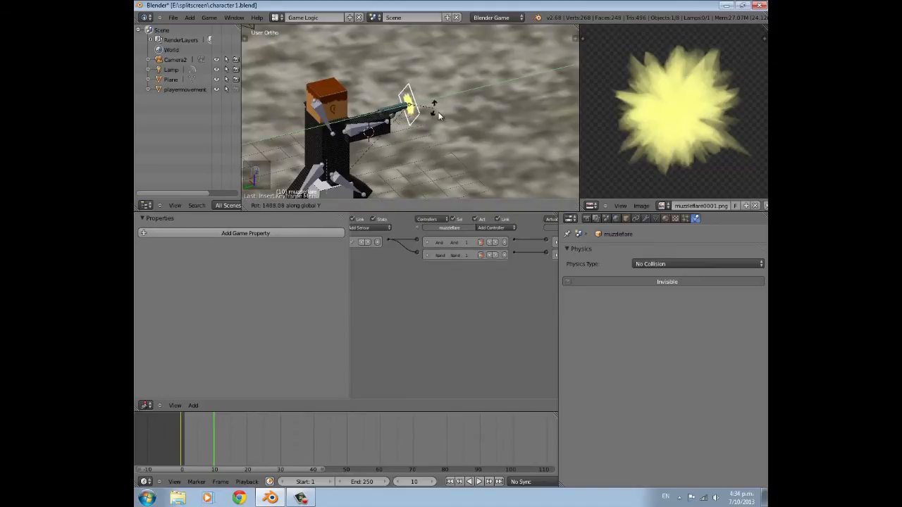
{"action": "left_click", "coordinate": [442, 108]}
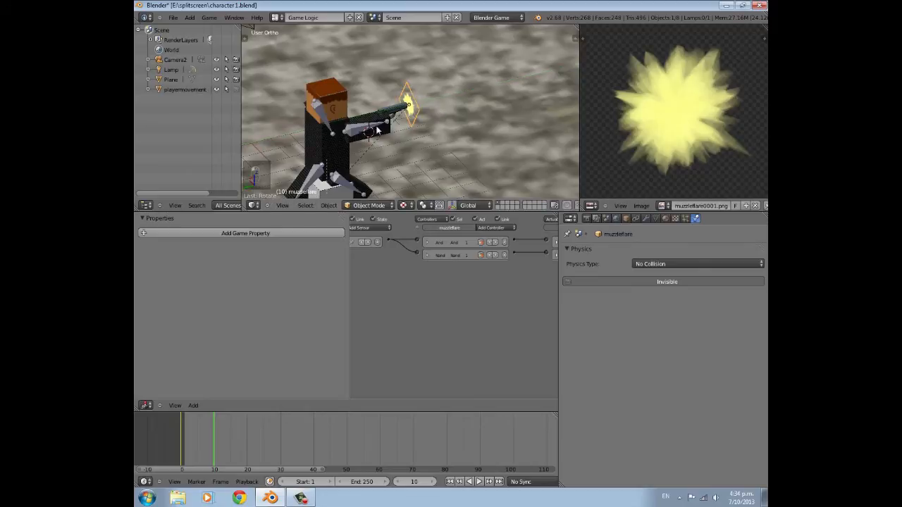
{"action": "middle_click_drag", "start_coordinate": [367, 127], "coordinate": [433, 138]}
{"action": "key", "text": "i"}
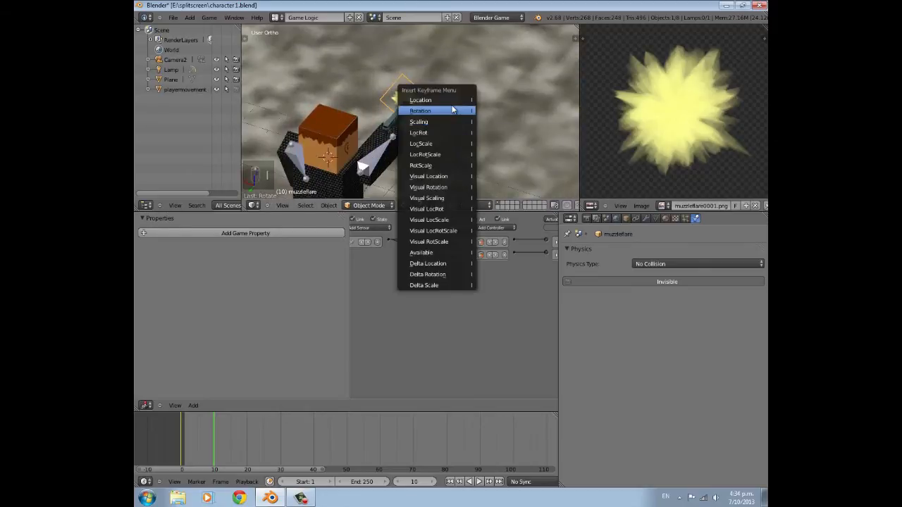
{"action": "left_click", "coordinate": [435, 115]}
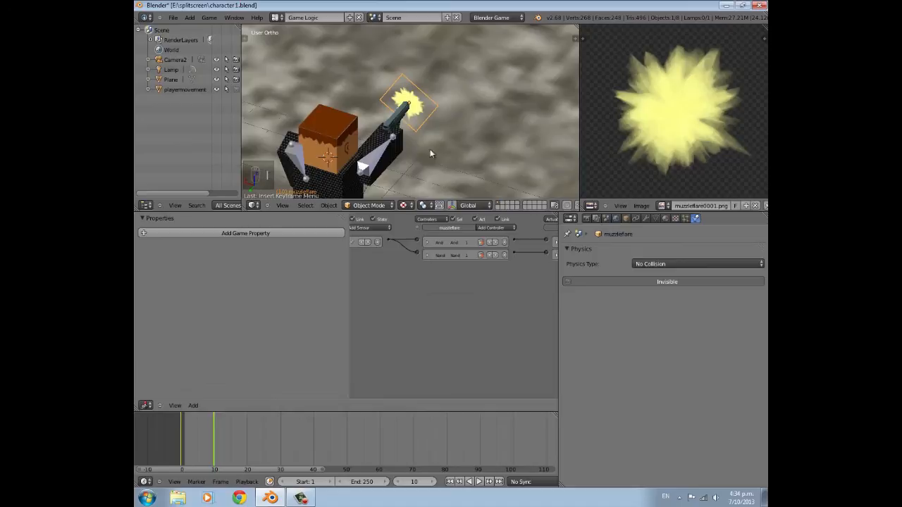
Scale the muzzleflare plane up about 2.4 times at frame 10 and insert a Scaling keyframe
{"action": "key", "text": "s"}
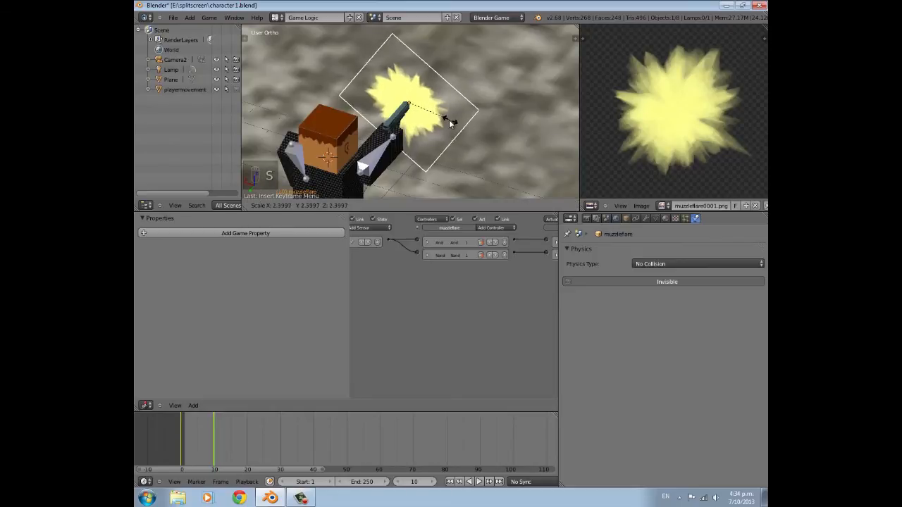
{"action": "left_click", "coordinate": [450, 124]}
{"action": "key", "text": "i"}
{"action": "left_click", "coordinate": [448, 123]}
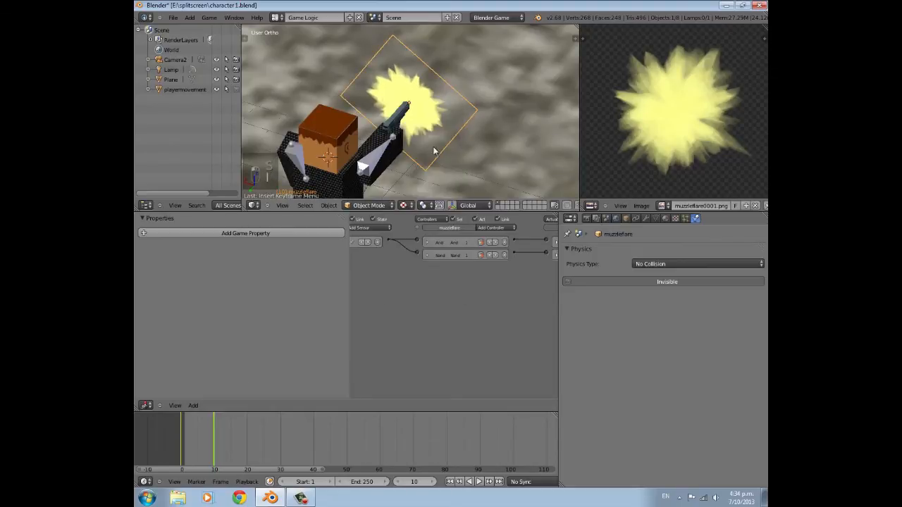
At frame 5, scale the muzzleflare plane down to a small size and insert a Scaling keyframe
{"action": "left_click", "coordinate": [195, 437]}
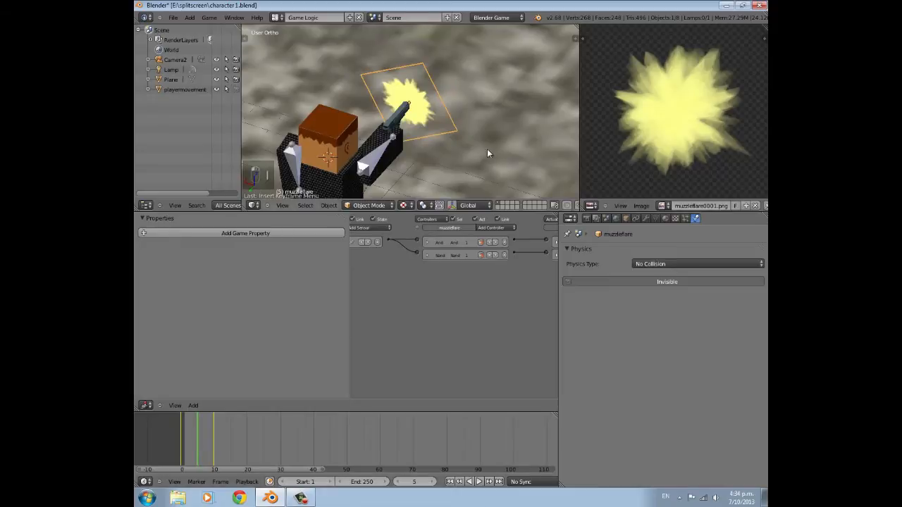
{"action": "key", "text": "s"}
{"action": "left_click", "coordinate": [433, 124]}
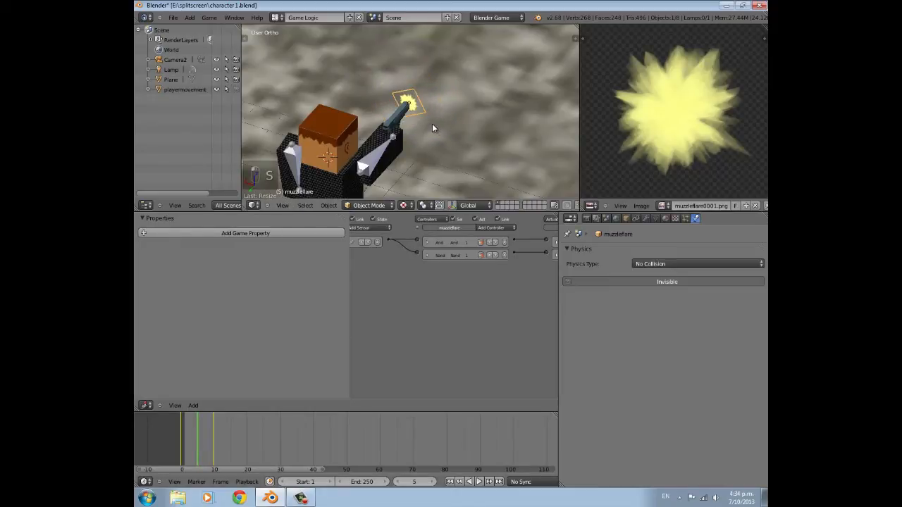
{"action": "key", "text": "i"}
{"action": "left_click", "coordinate": [431, 124]}
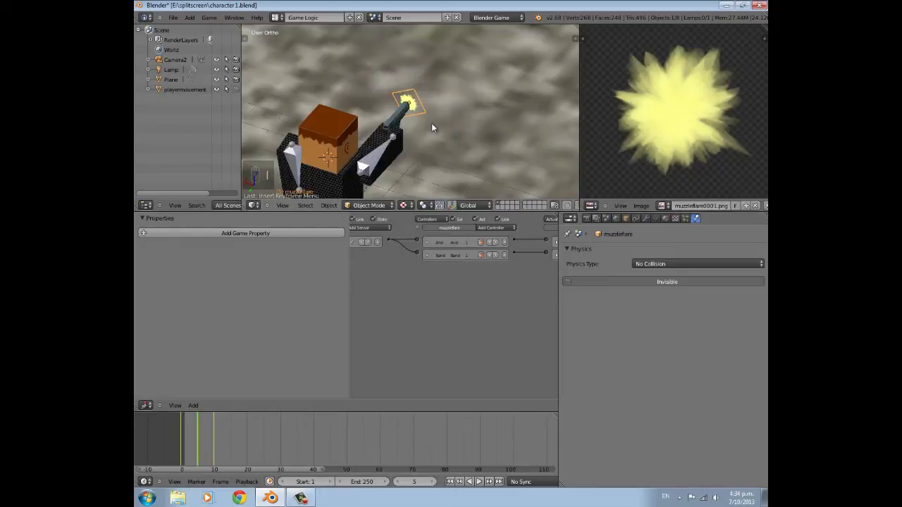
Scrub through the timeline to check the muzzle flare's spin and size changes, ending at frame 0
{"action": "scroll", "coordinate": [431, 126], "scroll_direction": "down", "scroll_amount": 4}
{"action": "middle_click_drag", "start_coordinate": [431, 126], "coordinate": [525, 126]}
{"action": "scroll", "coordinate": [521, 127], "scroll_direction": "up", "scroll_amount": 4}
{"action": "left_click_drag", "start_coordinate": [184, 441], "coordinate": [205, 440]}
{"action": "mouse_move", "coordinate": [172, 432]}
{"action": "left_mouse_down"}
{"action": "mouse_move", "coordinate": [205, 429]}
{"action": "mouse_move", "coordinate": [169, 430]}
{"action": "mouse_move", "coordinate": [201, 435]}
{"action": "mouse_move", "coordinate": [182, 436]}
{"action": "left_mouse_up"}
{"action": "scroll", "coordinate": [418, 296], "scroll_direction": "down", "scroll_amount": 4}
{"action": "scroll", "coordinate": [434, 286], "scroll_direction": "up", "scroll_amount": 4}
{"action": "scroll", "coordinate": [434, 286], "scroll_direction": "down", "scroll_amount": 4}
Narrow the game properties area and add an Always sensor to the muzzleflare logic
{"action": "middle_click_drag", "start_coordinate": [374, 266], "coordinate": [425, 263]}
{"action": "left_click_drag", "start_coordinate": [351, 269], "coordinate": [230, 279]}
{"action": "scroll", "coordinate": [260, 301], "scroll_direction": "up", "scroll_amount": 4}
{"action": "left_click", "coordinate": [325, 228]}
{"action": "left_click", "coordinate": [312, 241]}
Add an Action actuator to the muzzleflare and link the Always sensor to it through a new And controller
{"action": "middle_click_drag", "start_coordinate": [401, 287], "coordinate": [342, 288]}
{"action": "left_click", "coordinate": [524, 228]}
{"action": "left_click", "coordinate": [524, 235]}
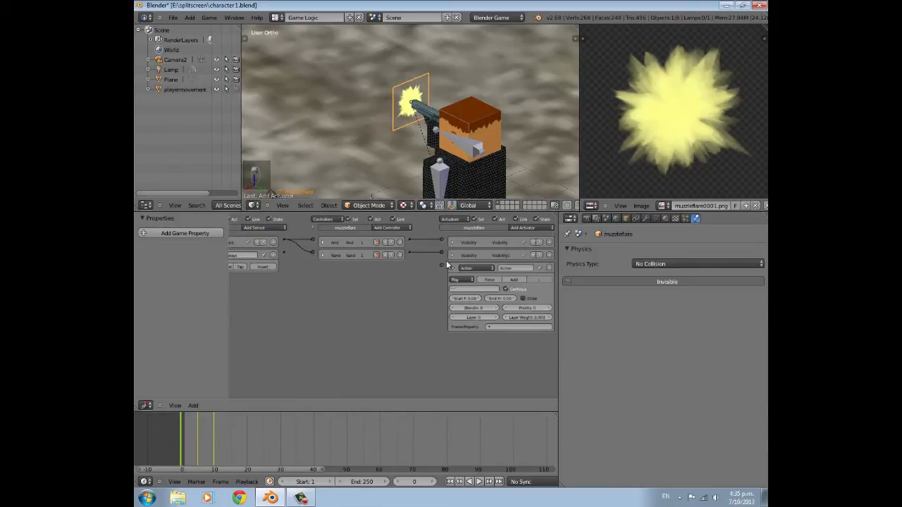
{"action": "left_click_drag", "start_coordinate": [284, 253], "coordinate": [441, 265]}
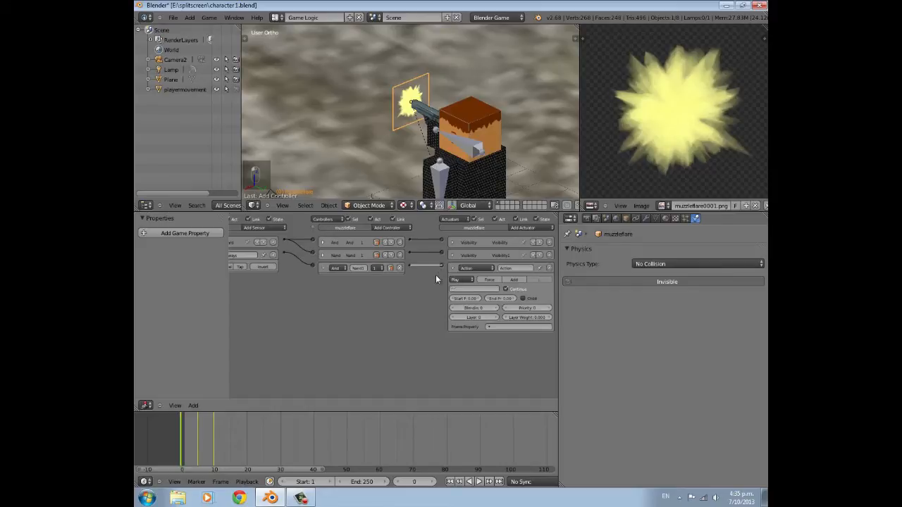
Turn on true level triggering for the Always sensor and collapse it
{"action": "middle_click_drag", "start_coordinate": [377, 295], "coordinate": [436, 300]}
{"action": "left_click", "coordinate": [237, 266]}
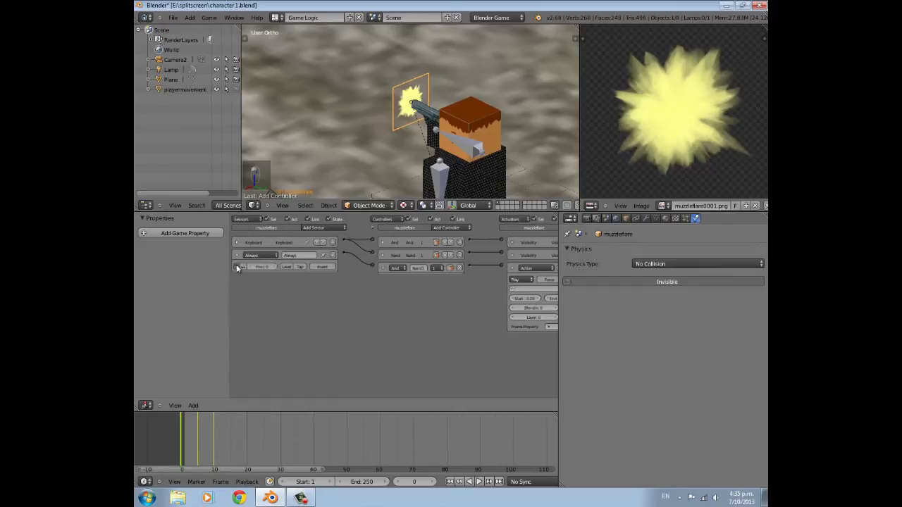
{"action": "left_click", "coordinate": [236, 255]}
Assign muzzleflareAction to the Action actuator, set its end frame to 10 and collapse it
{"action": "middle_click_drag", "start_coordinate": [428, 293], "coordinate": [368, 279]}
{"action": "left_click", "coordinate": [476, 289]}
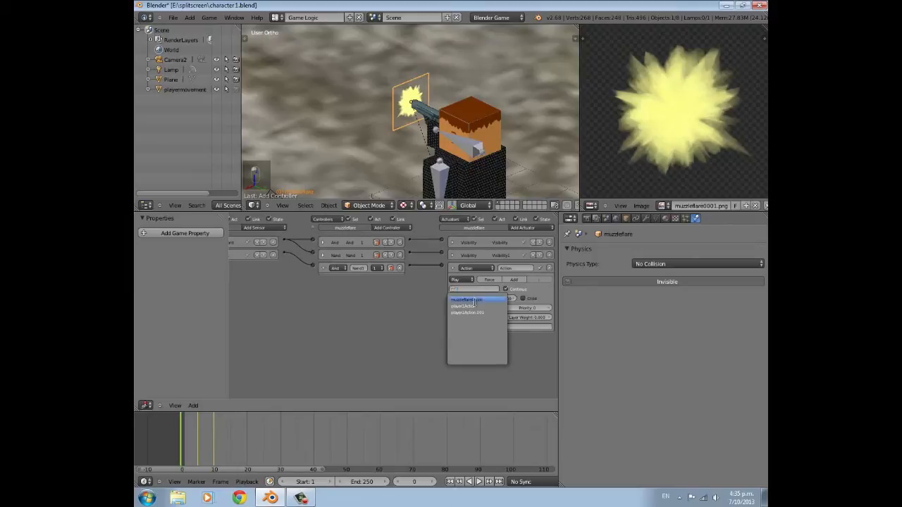
{"action": "left_click", "coordinate": [480, 298]}
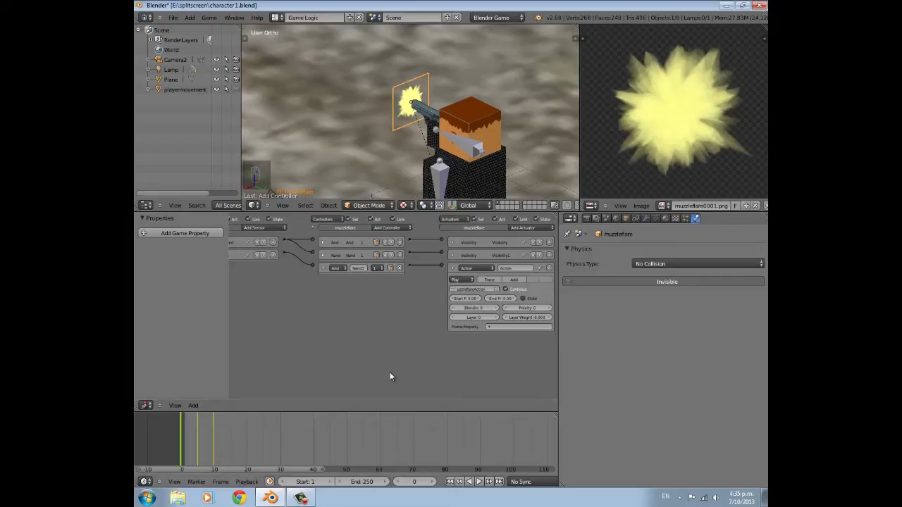
{"action": "left_click", "coordinate": [498, 297]}
{"action": "type", "text": "1"}
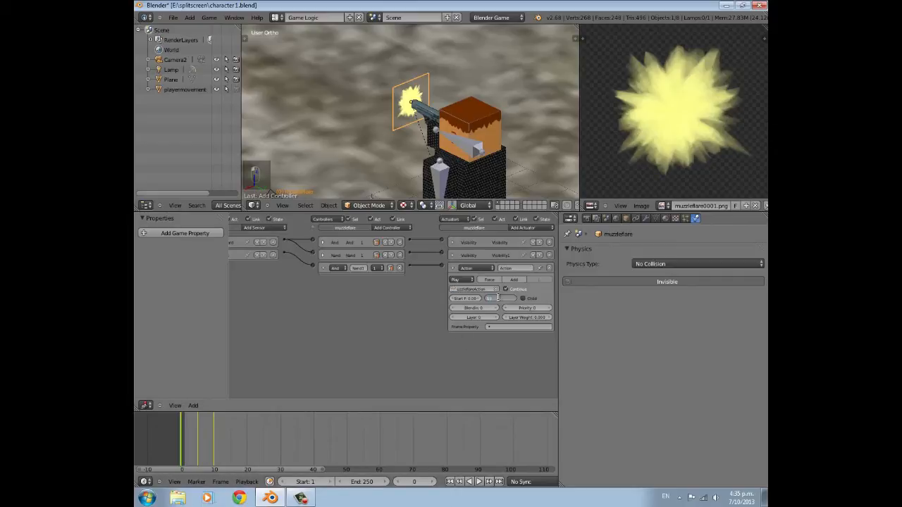
{"action": "key", "text": "Return"}
{"action": "left_click", "coordinate": [452, 267]}
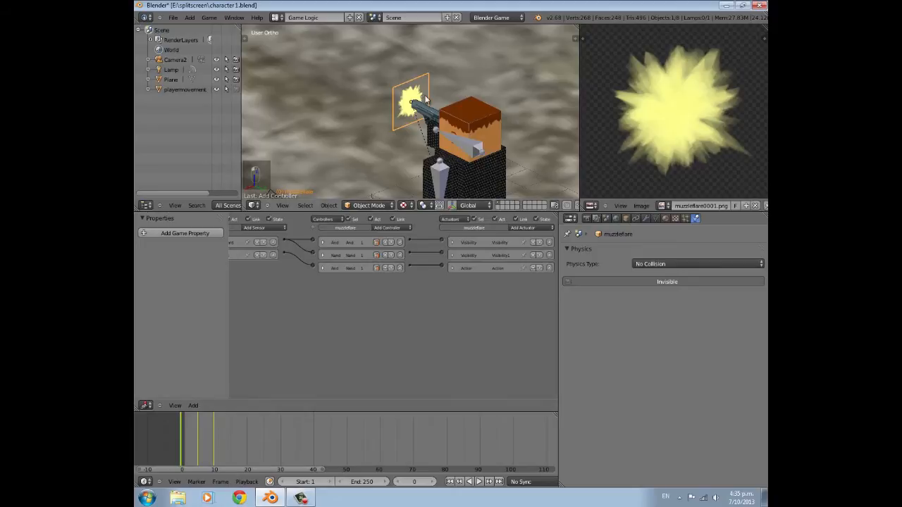
Run the game from an enlarged camera view and fire with the spacebar to test the animated muzzle flare
{"action": "key", "text": "KP_0"}
{"action": "key", "text": "p"}
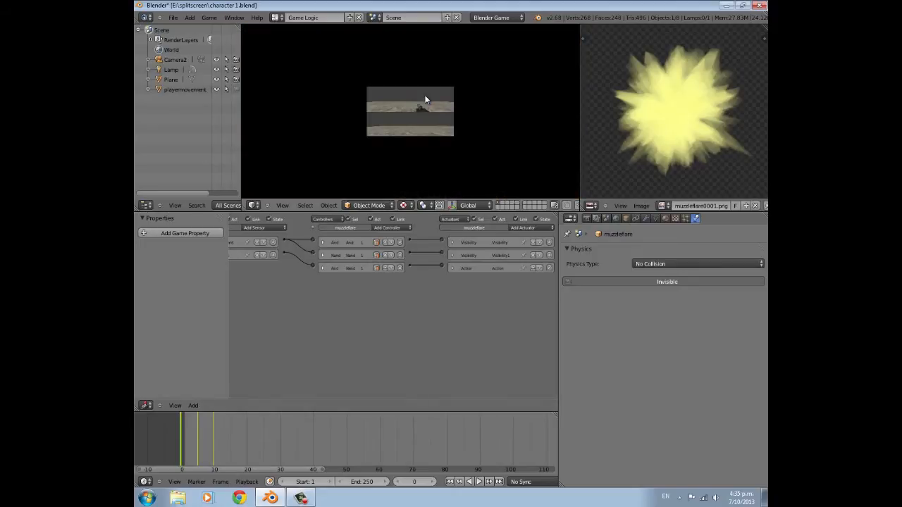
{"action": "key", "text": "Escape"}
{"action": "scroll", "coordinate": [425, 99], "scroll_direction": "up", "scroll_amount": 4}
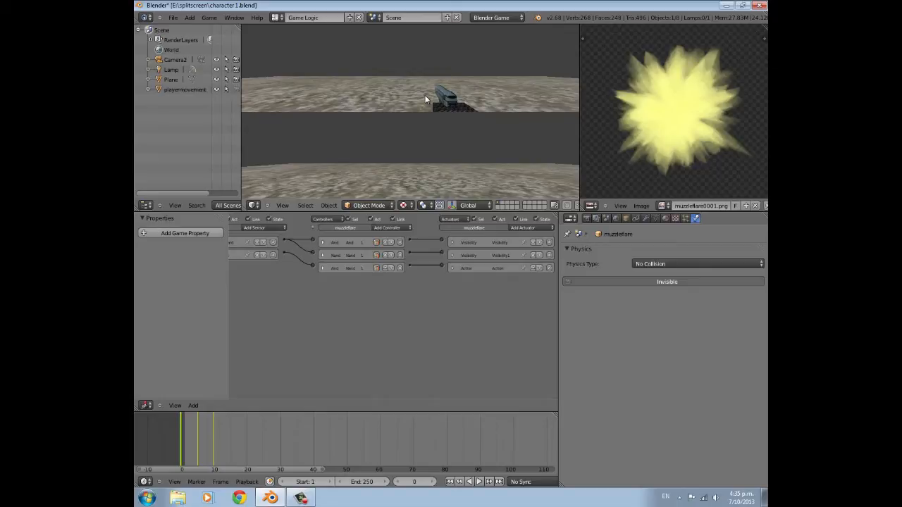
{"action": "key", "text": "space"}
{"action": "key", "text": "Escape"}
Snap the 3D cursor to the selected muzzleflare plane at the tip of the gun
{"action": "middle_click_drag", "start_coordinate": [472, 99], "coordinate": [357, 88]}
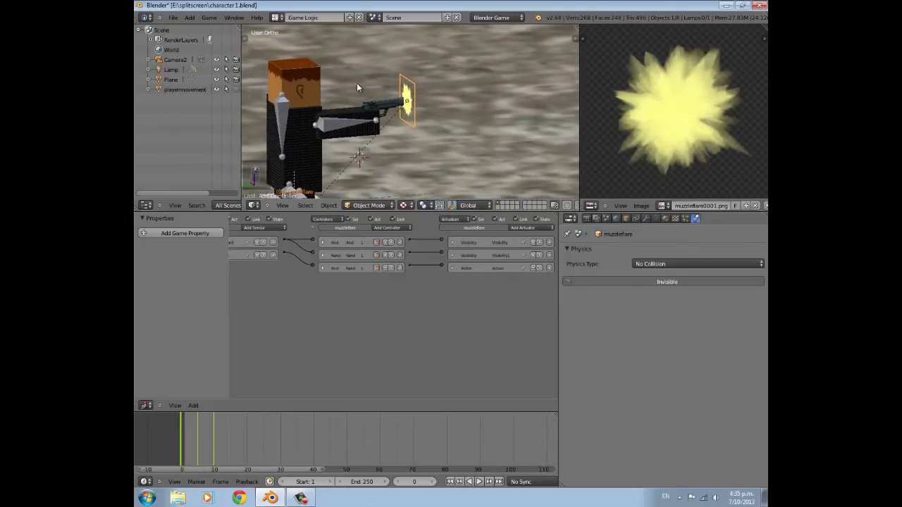
{"action": "scroll", "coordinate": [370, 111], "scroll_direction": "up", "scroll_amount": 3}
{"action": "middle_click_drag", "start_coordinate": [392, 131], "coordinate": [405, 114]}
{"action": "scroll", "coordinate": [405, 115], "scroll_direction": "down", "scroll_amount": 10}
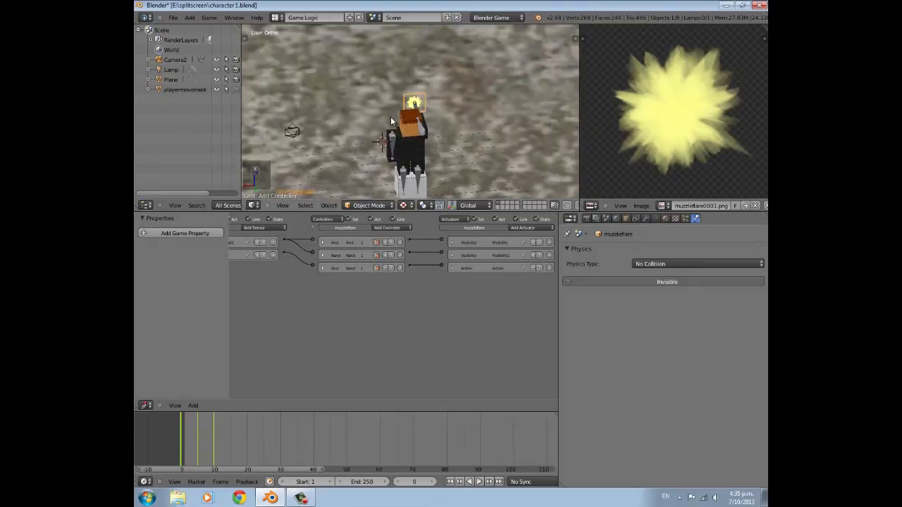
{"action": "key", "text": "shift+s"}
{"action": "left_click", "coordinate": [425, 123]}
{"action": "scroll", "coordinate": [441, 114], "scroll_direction": "up", "scroll_amount": 6}
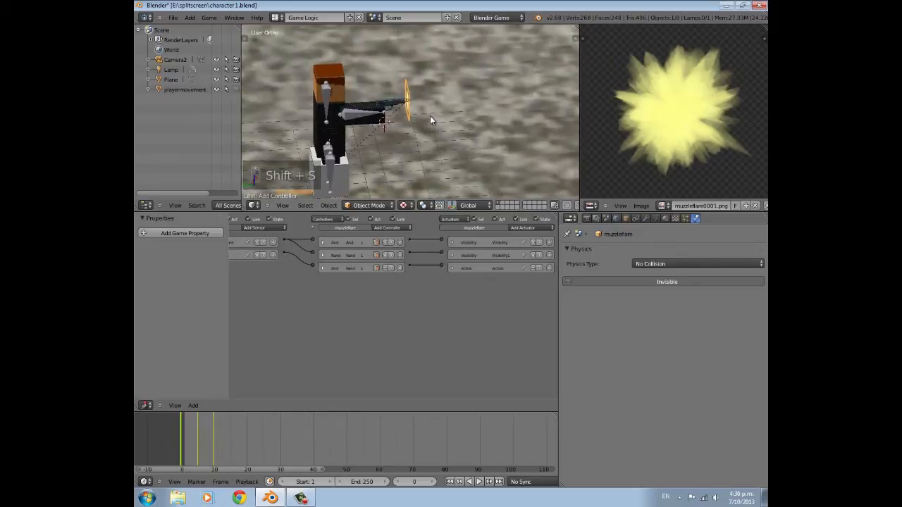
{"action": "key", "text": "shift+a"}
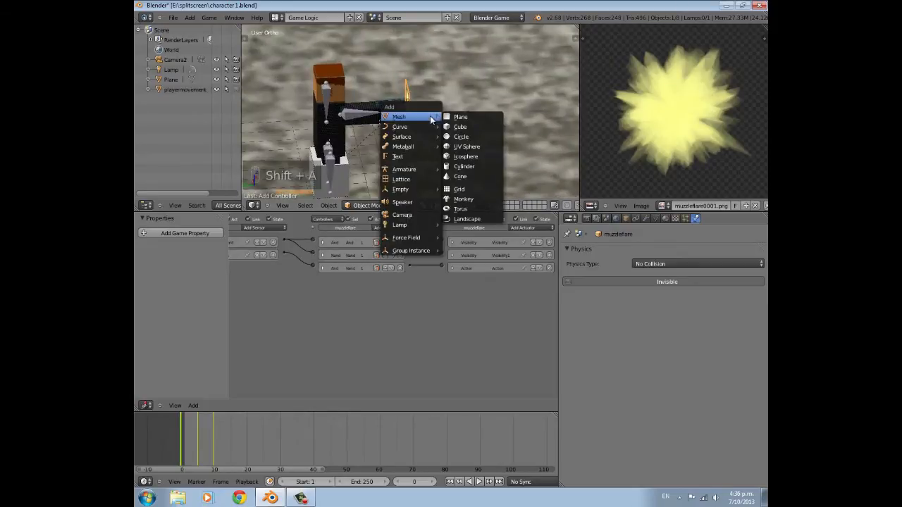
{"action": "key", "text": "shift+s"}
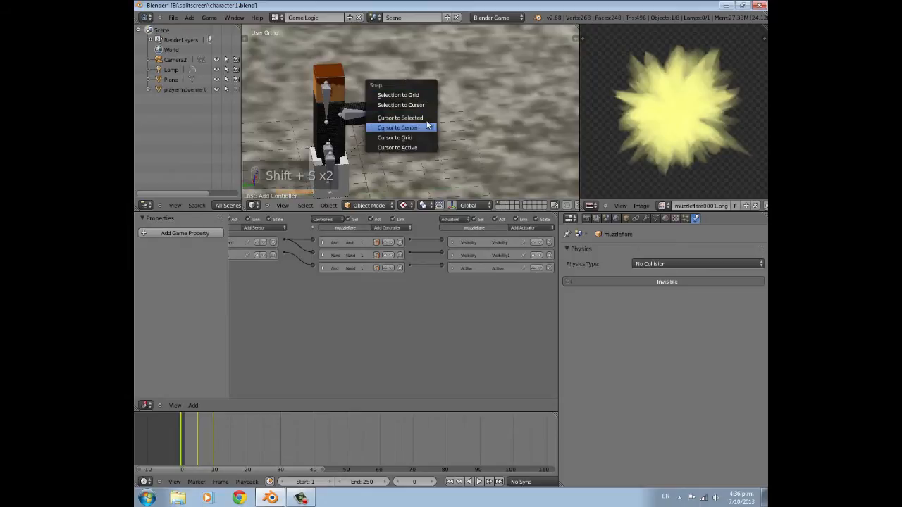
{"action": "left_click", "coordinate": [428, 119]}
Add a cube at the 3D cursor on the muzzle flare and scale it down to a small block
{"action": "key", "text": "shift+a"}
{"action": "mouse_move", "coordinate": [438, 112]}
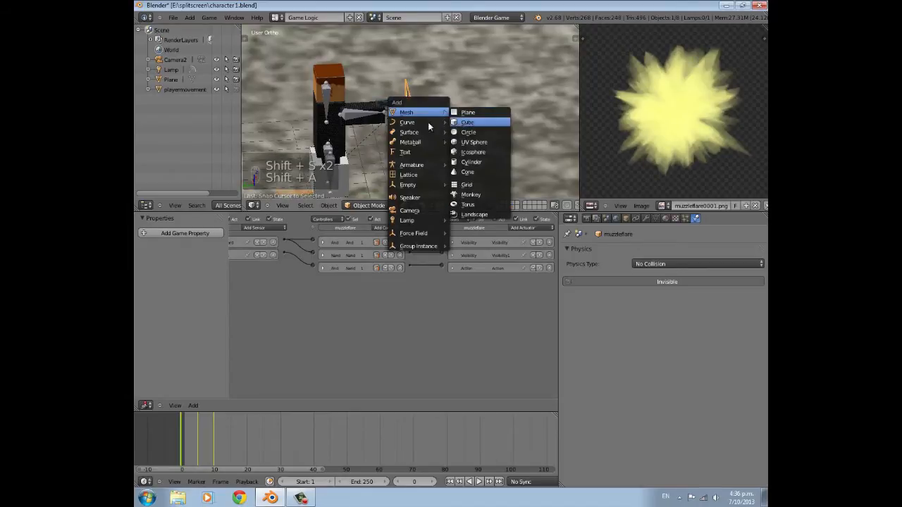
{"action": "left_click", "coordinate": [466, 123]}
{"action": "scroll", "coordinate": [414, 124], "scroll_direction": "up", "scroll_amount": 3}
{"action": "key", "text": "s"}
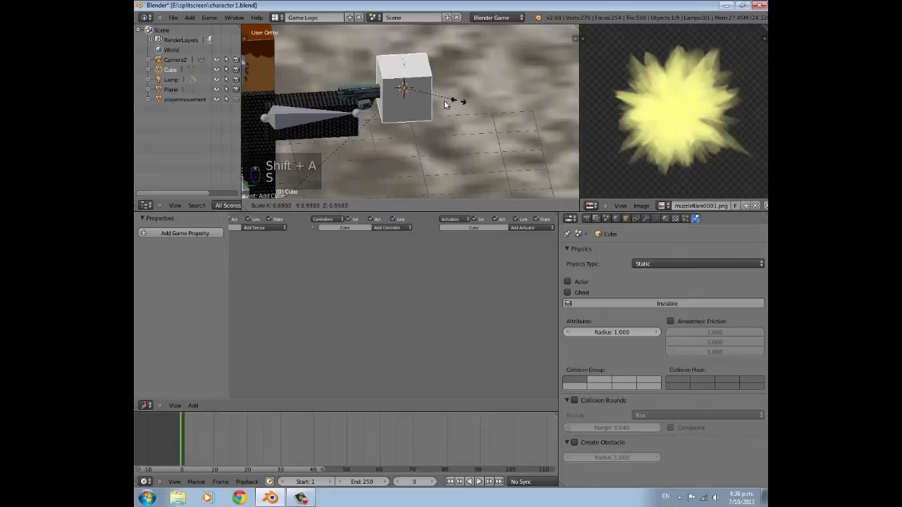
{"action": "left_click", "coordinate": [375, 91]}
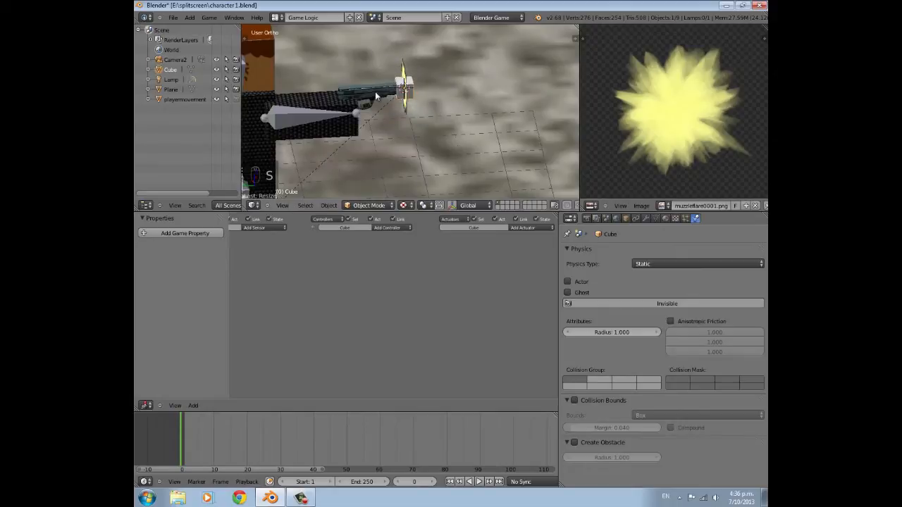
Move the small cube just in front of the muzzle flare, rescale it slightly and adjust its position along the Y axis
{"action": "key", "text": "g"}
{"action": "left_click", "coordinate": [425, 101]}
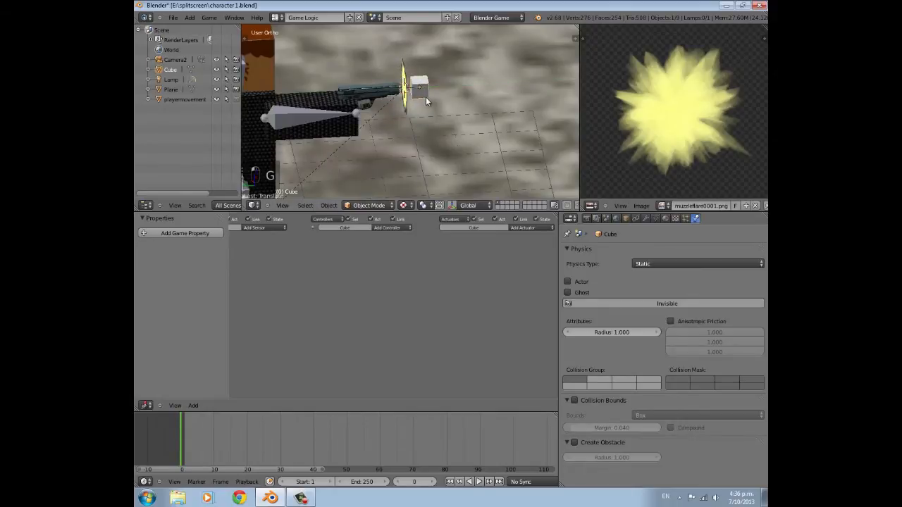
{"action": "key", "text": "s"}
{"action": "left_click", "coordinate": [456, 92]}
{"action": "key", "text": "g"}
{"action": "key", "text": "y"}
{"action": "left_click", "coordinate": [446, 92]}
{"action": "middle_click_drag", "start_coordinate": [478, 102], "coordinate": [452, 116]}
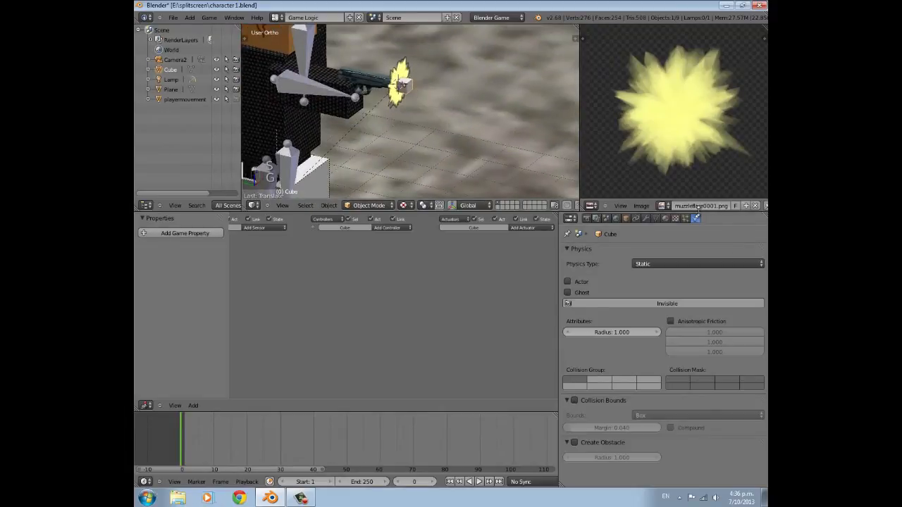
Set the cube's physics type to No Collision and open its material settings
{"action": "left_click", "coordinate": [684, 265]}
{"action": "left_click", "coordinate": [680, 263]}
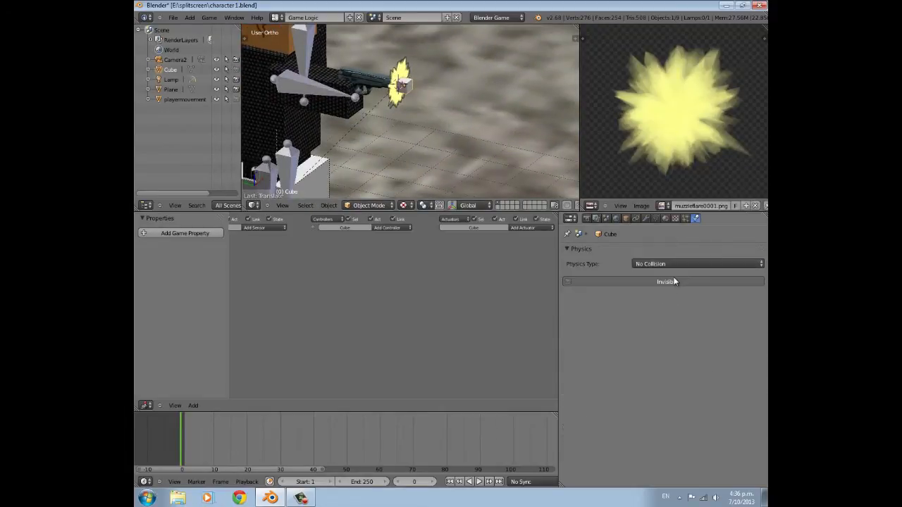
{"action": "left_click", "coordinate": [665, 218]}
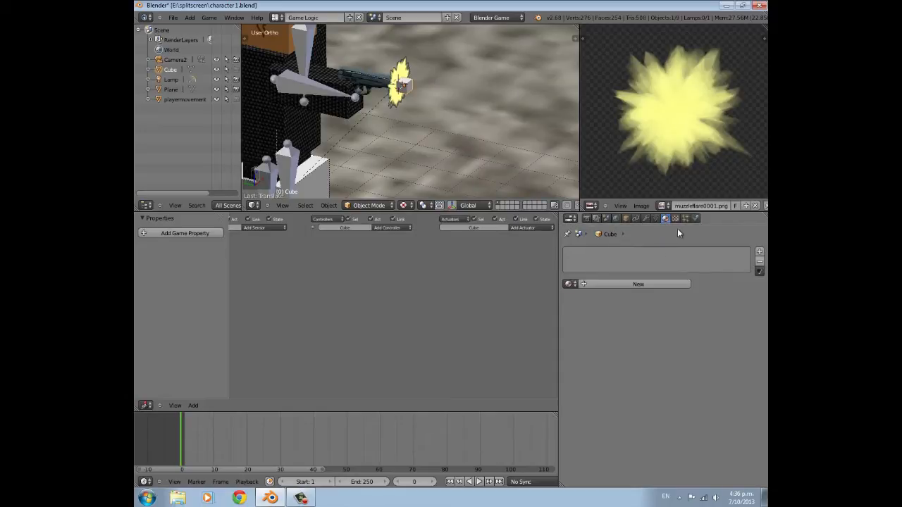
{"action": "middle_click_drag", "start_coordinate": [351, 231], "coordinate": [430, 239]}
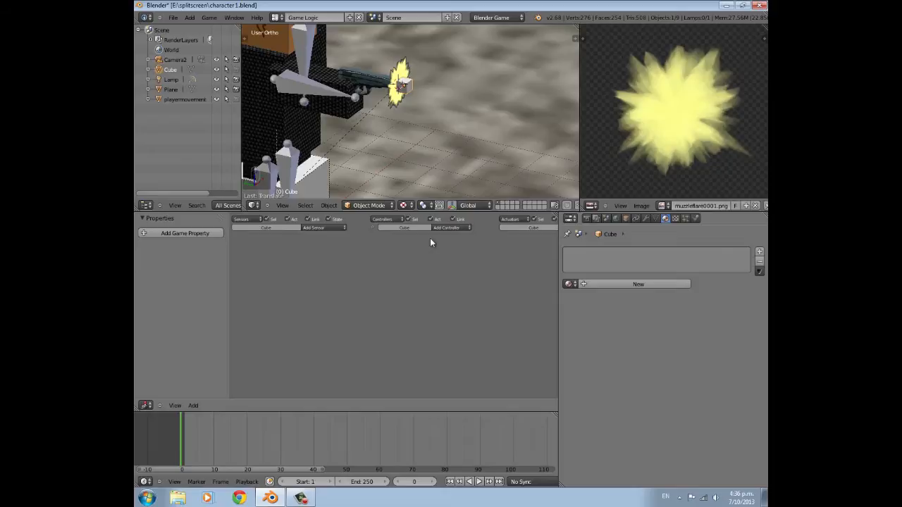
Parent the cube to the playermovement object using the Object option and deselect everything
{"action": "scroll", "coordinate": [357, 112], "scroll_direction": "up", "scroll_amount": 2}
{"action": "scroll", "coordinate": [346, 141], "scroll_direction": "down", "scroll_amount": 4}
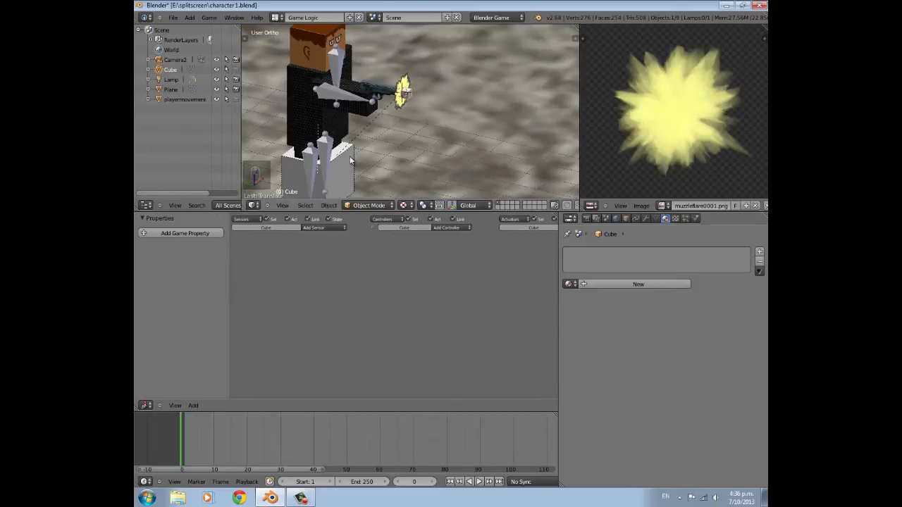
{"action": "right_click", "coordinate": [351, 161], "text": "shift"}
{"action": "key", "text": "ctrl+p"}
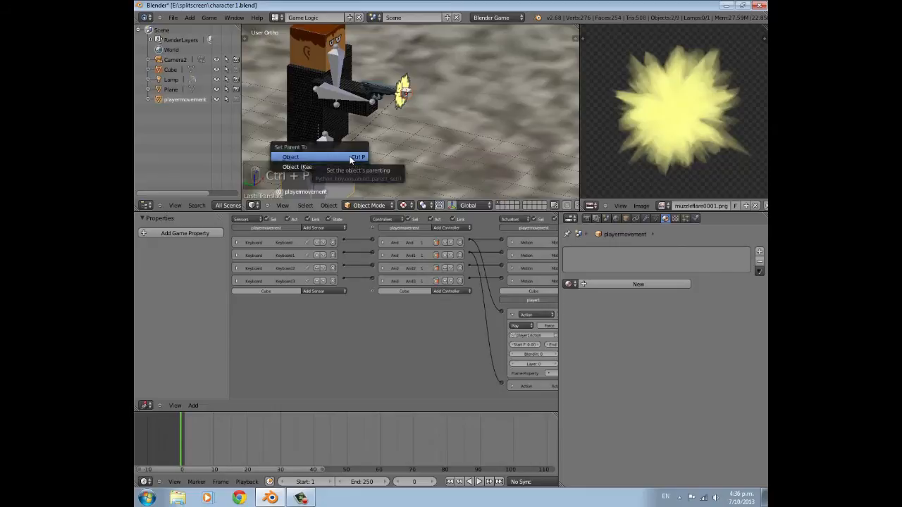
{"action": "left_click", "coordinate": [350, 160]}
{"action": "key", "text": "a"}
{"action": "scroll", "coordinate": [368, 154], "scroll_direction": "down", "scroll_amount": 4}
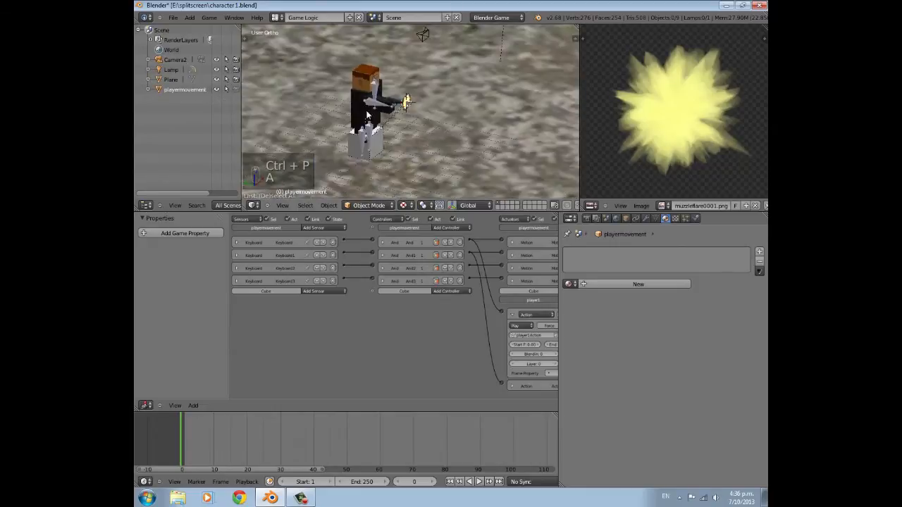
Select the small cube in front of the gun's muzzle flare
{"action": "middle_click_drag", "start_coordinate": [368, 154], "coordinate": [432, 131]}
{"action": "scroll", "coordinate": [431, 131], "scroll_direction": "up", "scroll_amount": 3}
{"action": "scroll", "coordinate": [432, 130], "scroll_direction": "up", "scroll_amount": 4}
{"action": "right_click", "coordinate": [414, 82]}
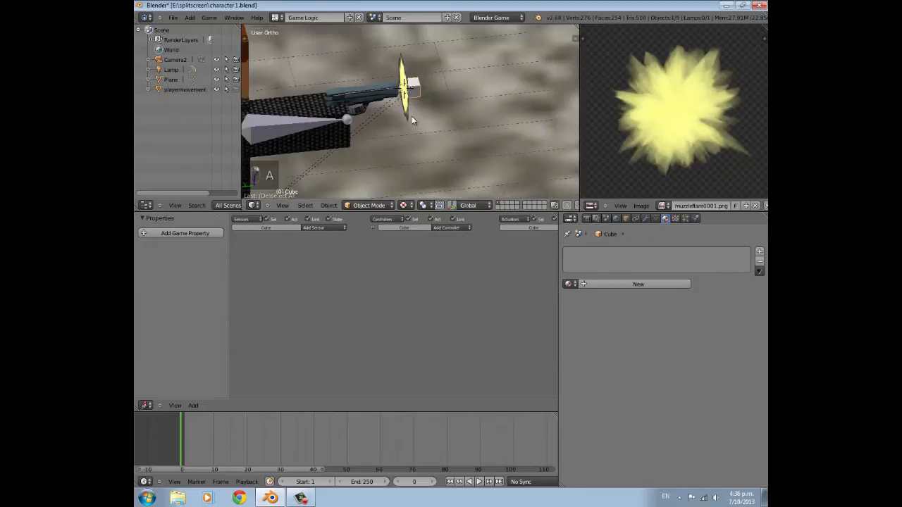
{"action": "right_click", "coordinate": [416, 85]}
{"action": "right_click", "coordinate": [417, 86]}
Switch to the empty second layer and snap the 3D cursor to the center of the scene
{"action": "left_click", "coordinate": [504, 205]}
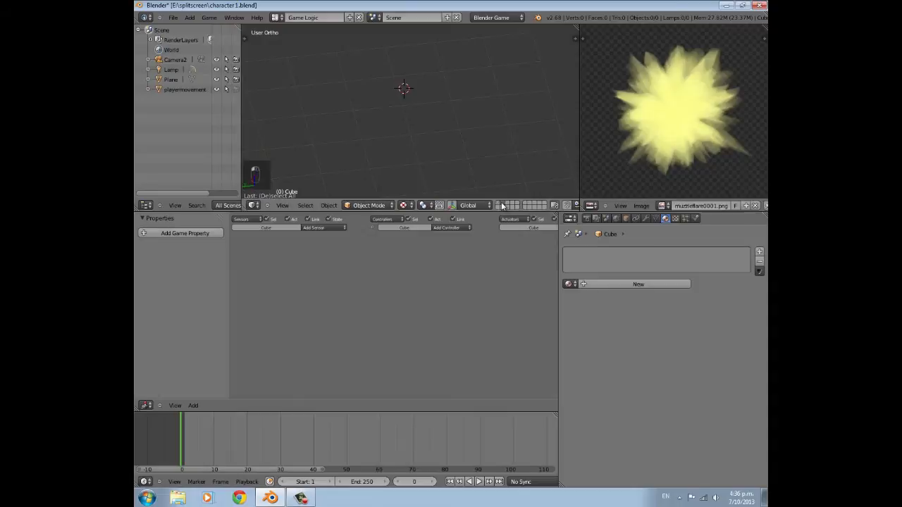
{"action": "key", "text": "shift+s"}
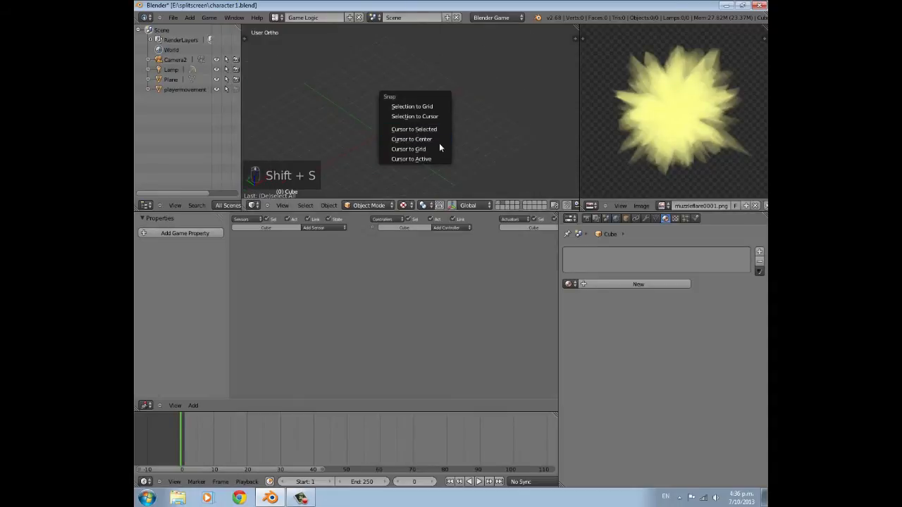
{"action": "left_click", "coordinate": [439, 143]}
{"action": "key", "text": "shift+s"}
{"action": "left_click", "coordinate": [427, 122]}
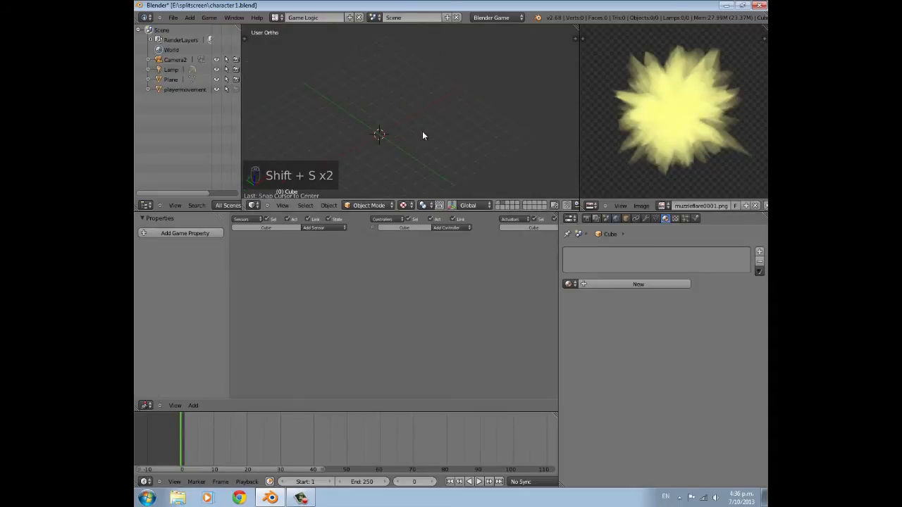
Add a cylinder mesh with 16 vertices at the 3D cursor
{"action": "key", "text": "shift+a"}
{"action": "mouse_move", "coordinate": [422, 131]}
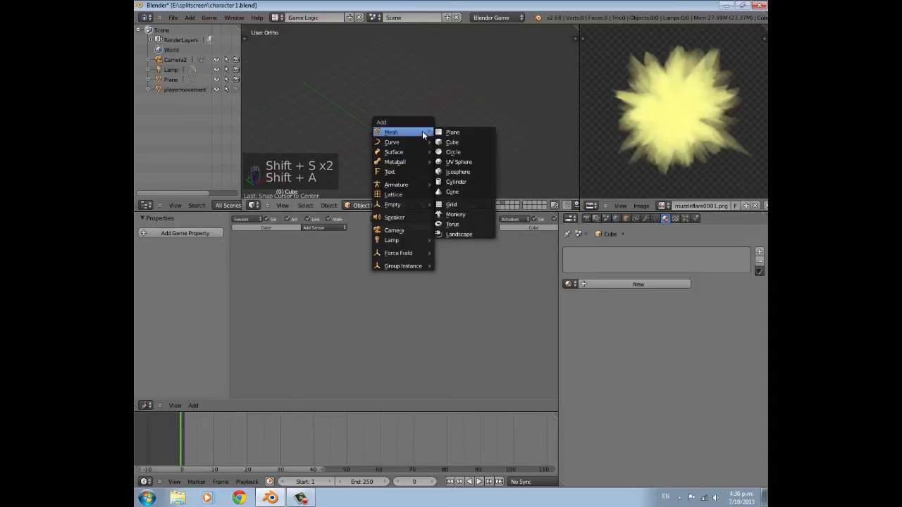
{"action": "left_click", "coordinate": [462, 181]}
{"action": "key", "text": "t"}
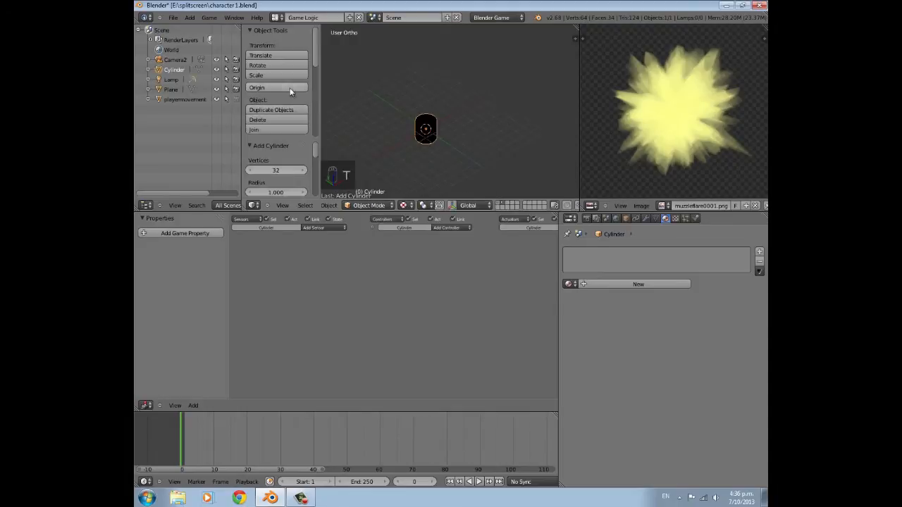
{"action": "scroll", "coordinate": [283, 143], "scroll_direction": "down", "scroll_amount": 5}
{"action": "scroll", "coordinate": [283, 143], "scroll_direction": "up", "scroll_amount": 5}
{"action": "left_click", "coordinate": [277, 170]}
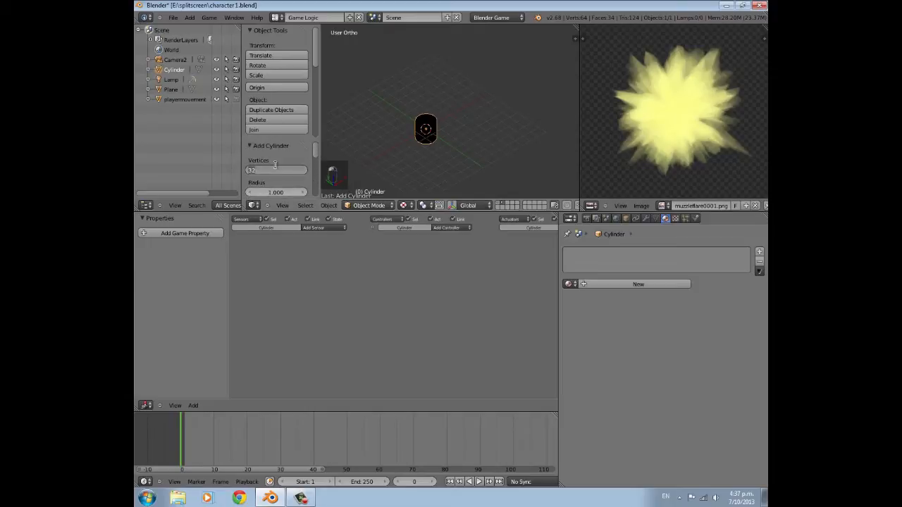
{"action": "key", "text": "Return"}
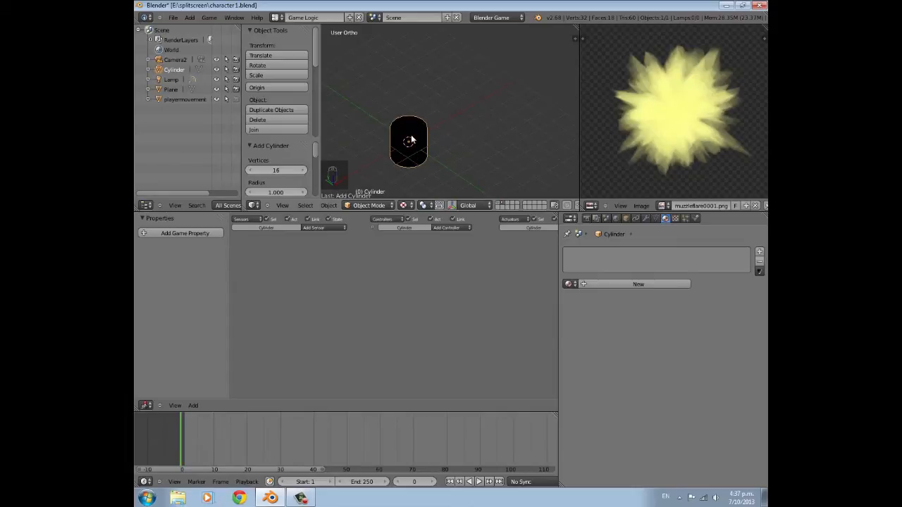
{"action": "key", "text": "t"}
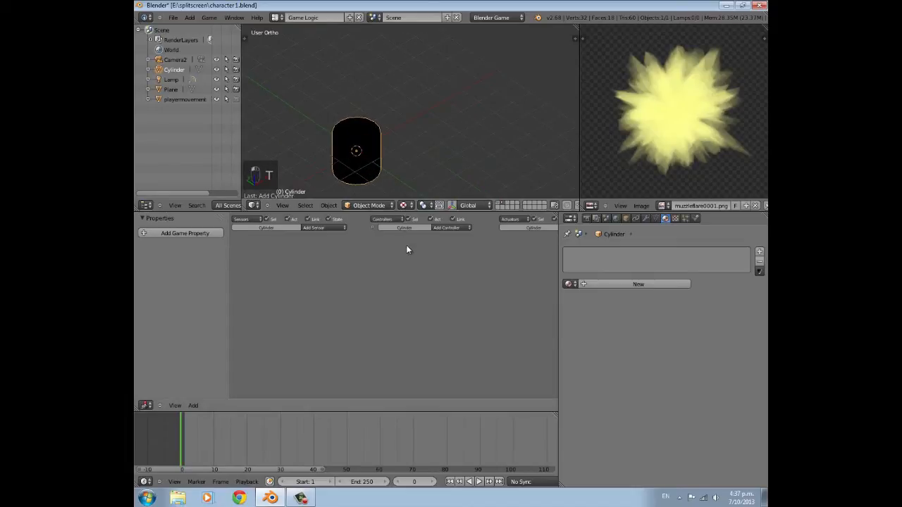
Enlarge the 3D view area and rename the cylinder object as bullet
{"action": "left_click_drag", "start_coordinate": [414, 200], "coordinate": [414, 267]}
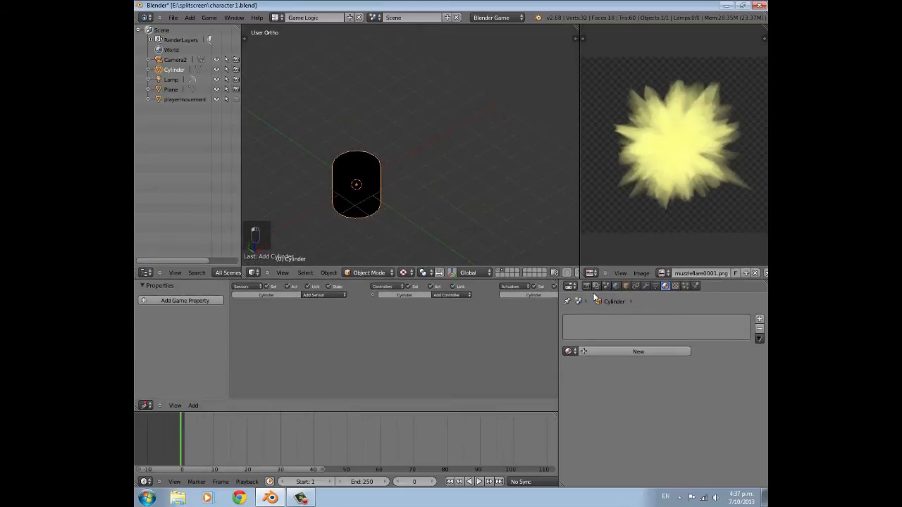
{"action": "left_click", "coordinate": [624, 287]}
{"action": "left_click", "coordinate": [610, 319]}
{"action": "type", "text": "bullet"}
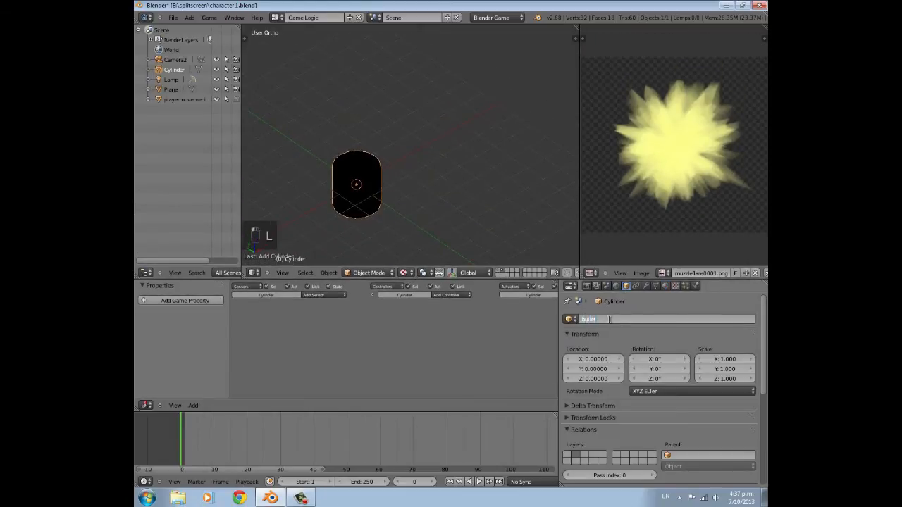
{"action": "key", "text": "Return"}
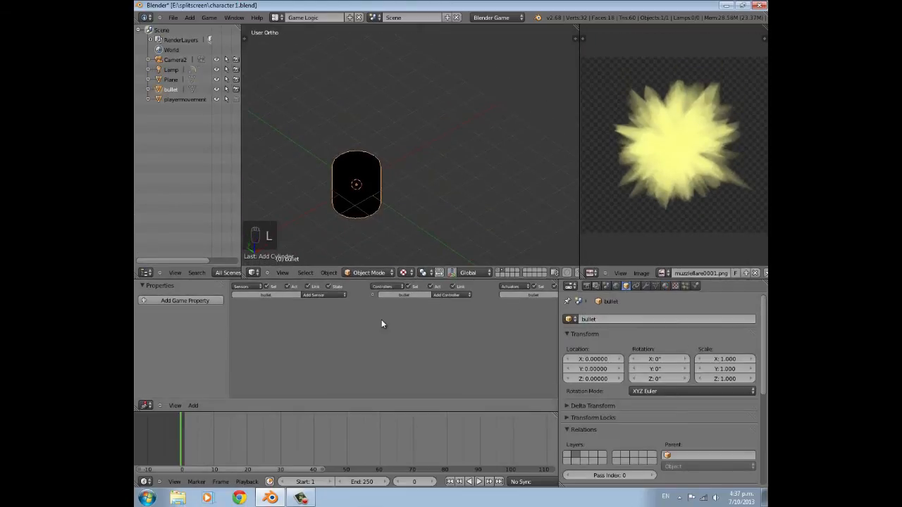
Add a game property named bullet to the bullet object
{"action": "left_click", "coordinate": [165, 300]}
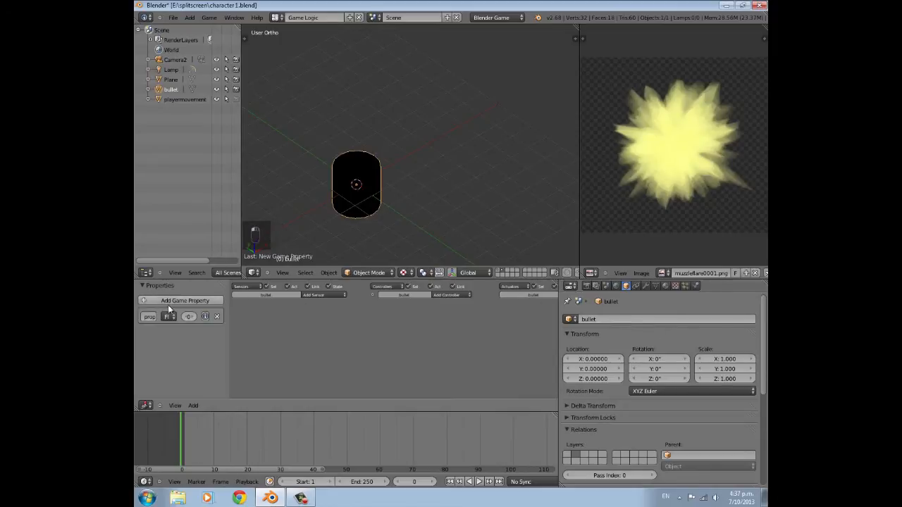
{"action": "left_click", "coordinate": [148, 317]}
{"action": "type", "text": "bullet"}
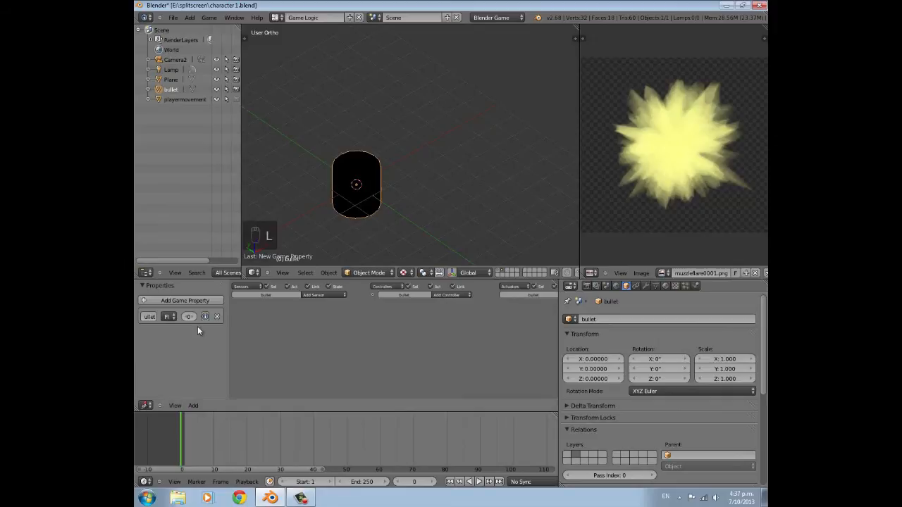
Create a new material for the bullet with specular intensity 0 and Shadeless shading
{"action": "left_click", "coordinate": [665, 285]}
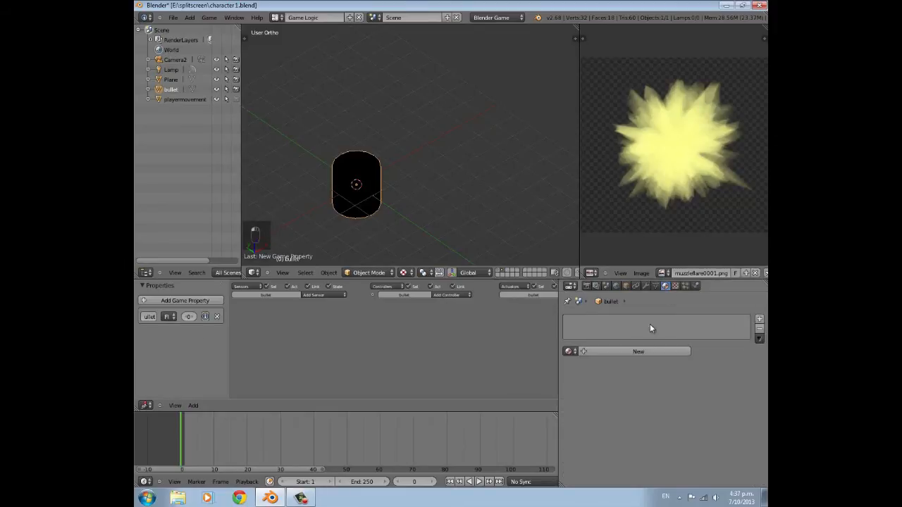
{"action": "left_click", "coordinate": [641, 350]}
{"action": "scroll", "coordinate": [627, 394], "scroll_direction": "down", "scroll_amount": 4}
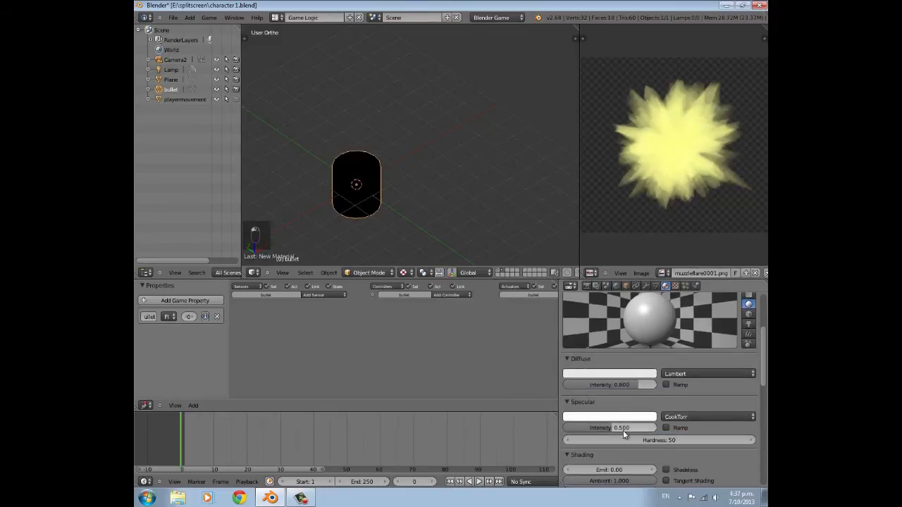
{"action": "left_click_drag", "start_coordinate": [622, 428], "coordinate": [571, 428]}
{"action": "scroll", "coordinate": [670, 391], "scroll_direction": "down", "scroll_amount": 4}
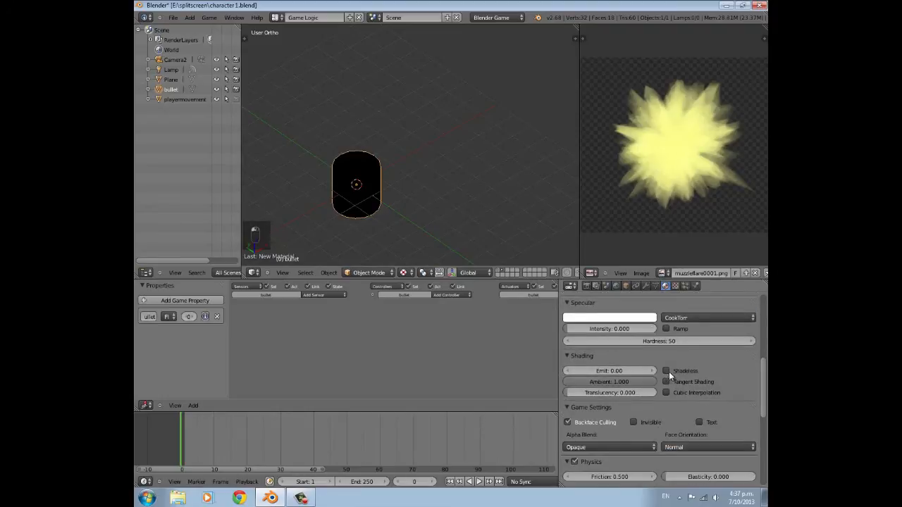
{"action": "left_click", "coordinate": [667, 371]}
Set the bullet material's diffuse color to yellow and turn off Backface Culling
{"action": "scroll", "coordinate": [639, 393], "scroll_direction": "up", "scroll_amount": 5}
{"action": "left_click", "coordinate": [599, 413]}
{"action": "left_click_drag", "start_coordinate": [608, 313], "coordinate": [571, 341]}
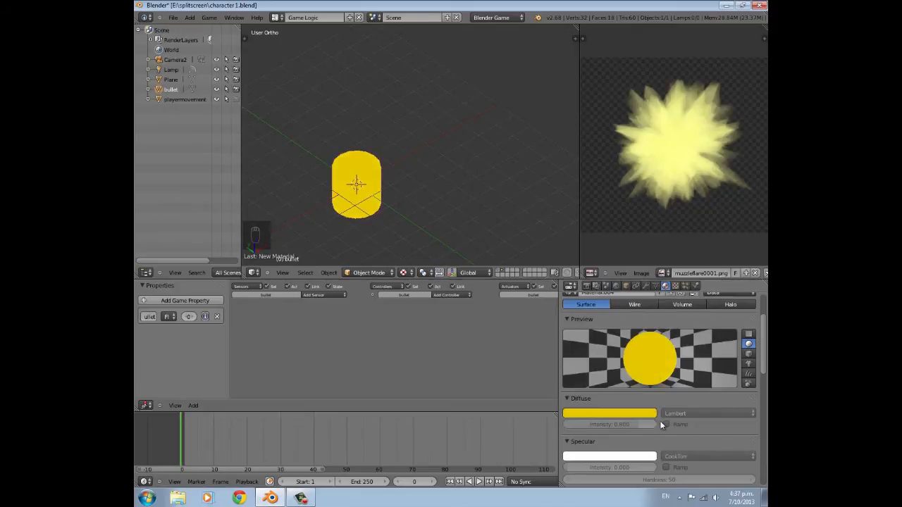
{"action": "scroll", "coordinate": [574, 365], "scroll_direction": "down", "scroll_amount": 5}
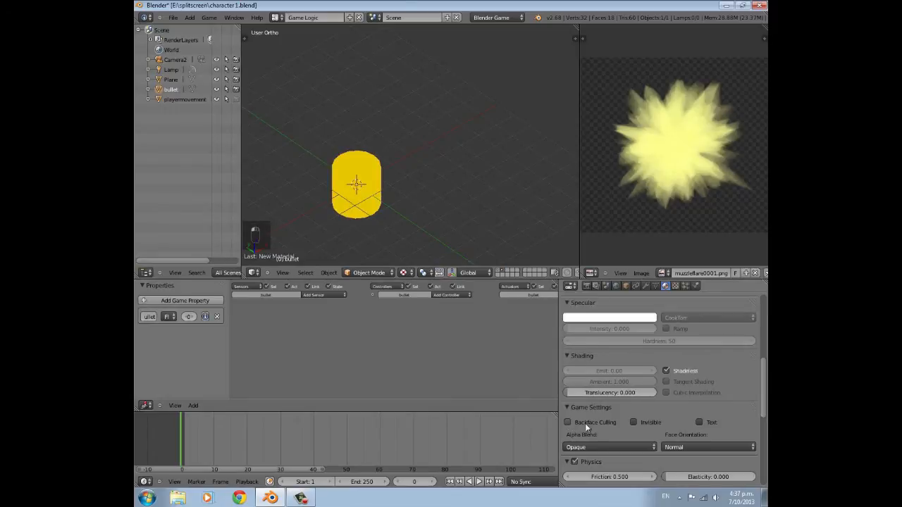
{"action": "scroll", "coordinate": [570, 416], "scroll_direction": "down", "scroll_amount": 3}
{"action": "scroll", "coordinate": [361, 157], "scroll_direction": "up", "scroll_amount": 3}
{"action": "scroll", "coordinate": [414, 160], "scroll_direction": "down", "scroll_amount": 5}
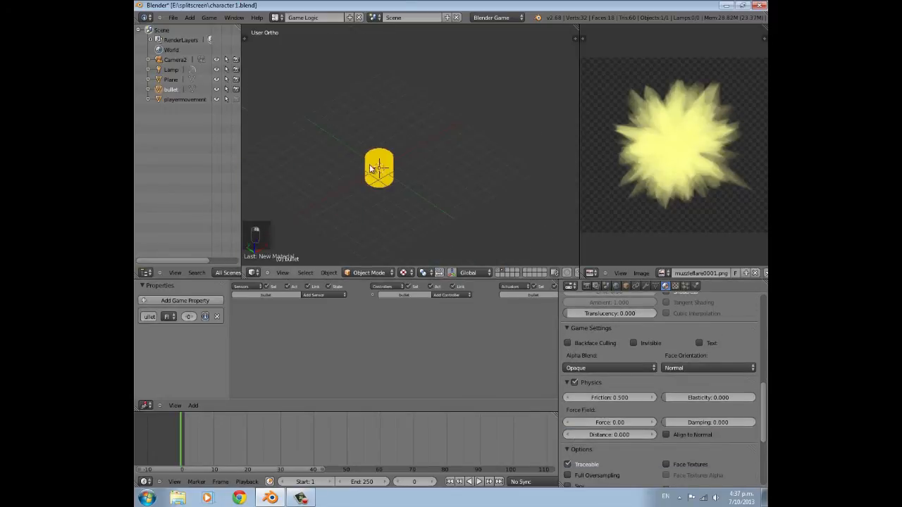
Rotate the bullet 90 degrees around the X axis so it lies horizontally
{"action": "type", "text": "rx90"}
{"action": "key", "text": "Return"}
{"action": "scroll", "coordinate": [388, 165], "scroll_direction": "up", "scroll_amount": 4}
{"action": "middle_click_drag", "start_coordinate": [389, 164], "coordinate": [417, 84], "text": "shift"}
Select the bullet's front end face in Edit Mode and extrude it outward along the cylinder's axis
{"action": "key", "text": "Tab"}
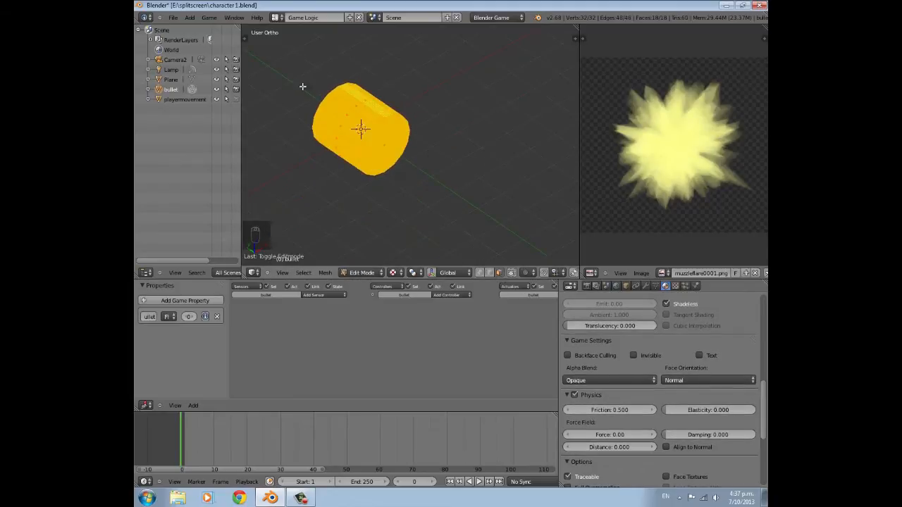
{"action": "right_click", "coordinate": [379, 128]}
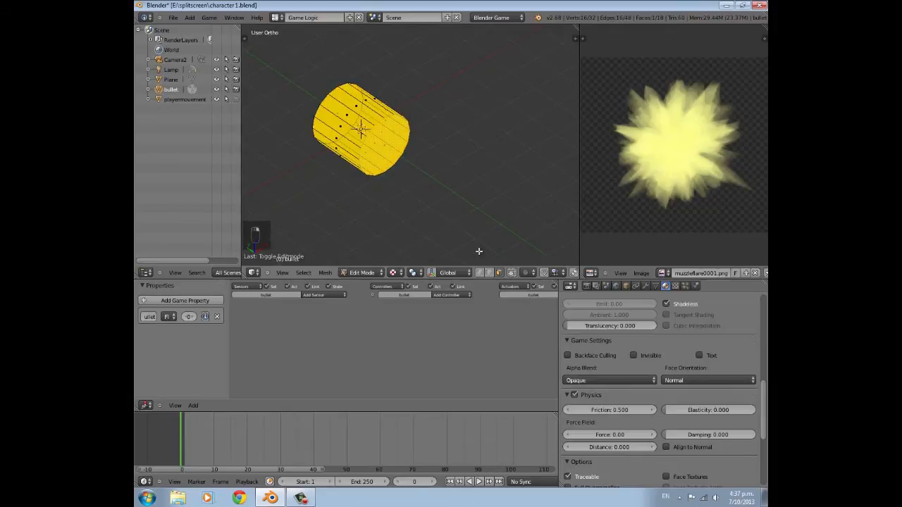
{"action": "right_click", "coordinate": [380, 123]}
{"action": "right_click", "coordinate": [392, 133]}
{"action": "key", "text": "e"}
{"action": "left_click", "coordinate": [424, 159]}
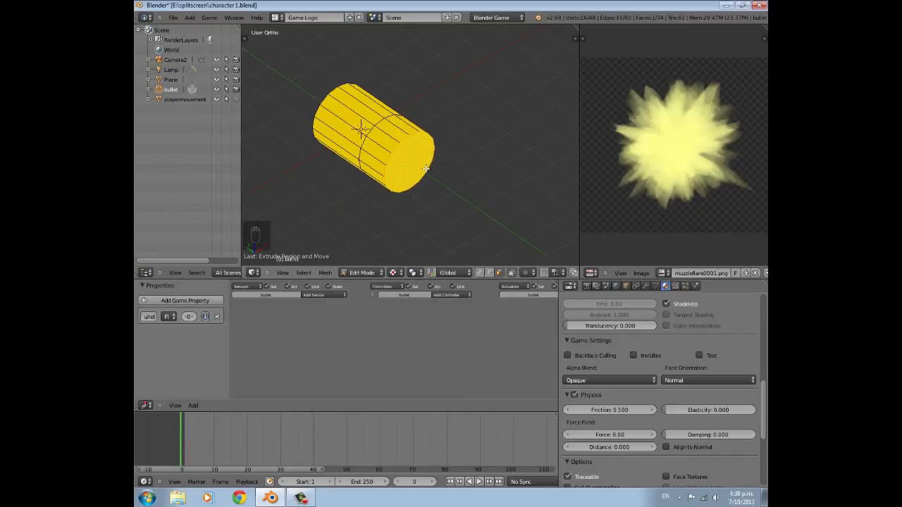
Merge the extruded end's vertices into a single point to form the bullet's tip and return to Object Mode
{"action": "key", "text": "alt+m"}
{"action": "left_click", "coordinate": [425, 167]}
{"action": "key", "text": "Tab"}
{"action": "middle_click_drag", "start_coordinate": [352, 168], "coordinate": [382, 171]}
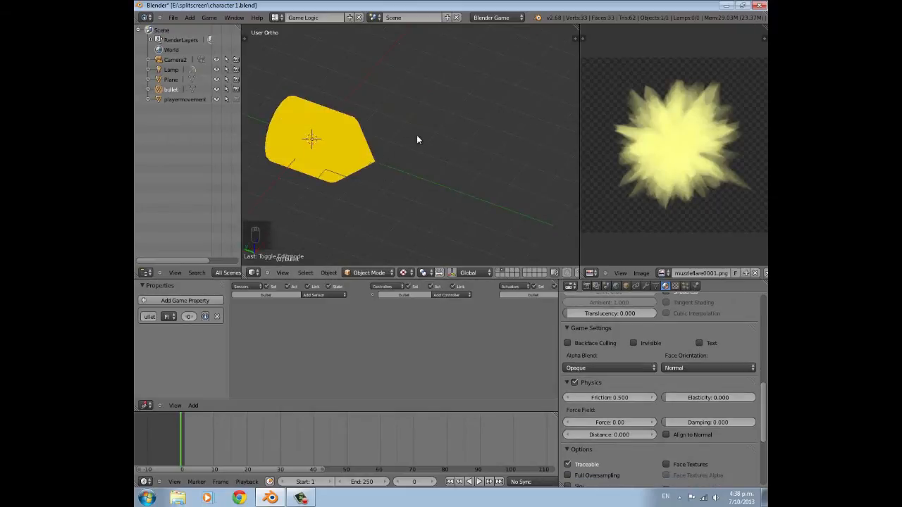
Select the bullet's cylindrical body without the tip in Edit Mode and scale it down to about 0.64
{"action": "middle_click_drag", "start_coordinate": [378, 173], "coordinate": [398, 141]}
{"action": "key", "text": "Tab"}
{"action": "key", "text": "z"}
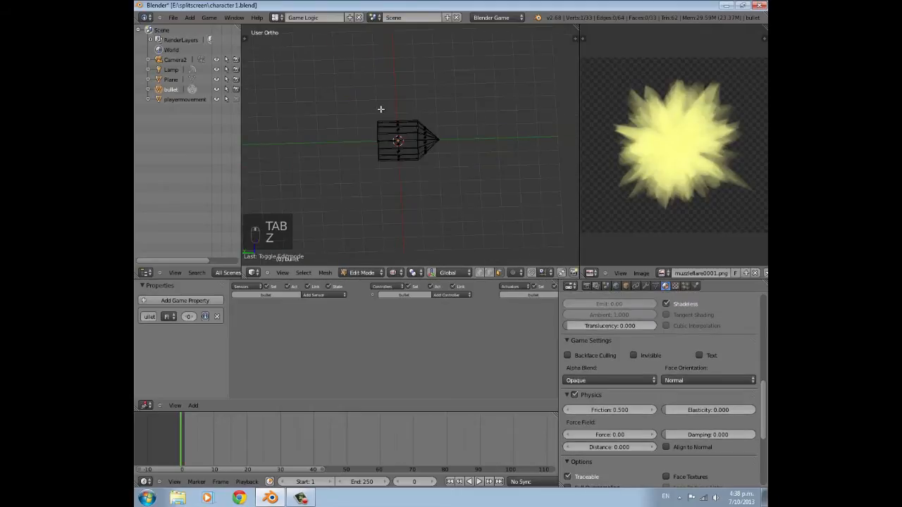
{"action": "scroll", "coordinate": [342, 81], "scroll_direction": "up", "scroll_amount": 2}
{"action": "key", "text": "b"}
{"action": "left_click_drag", "start_coordinate": [337, 76], "coordinate": [428, 245]}
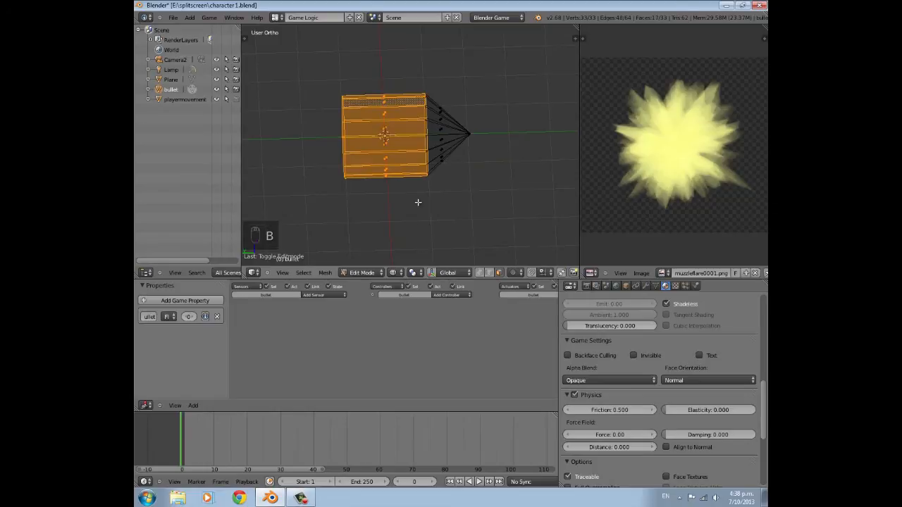
{"action": "key", "text": "s"}
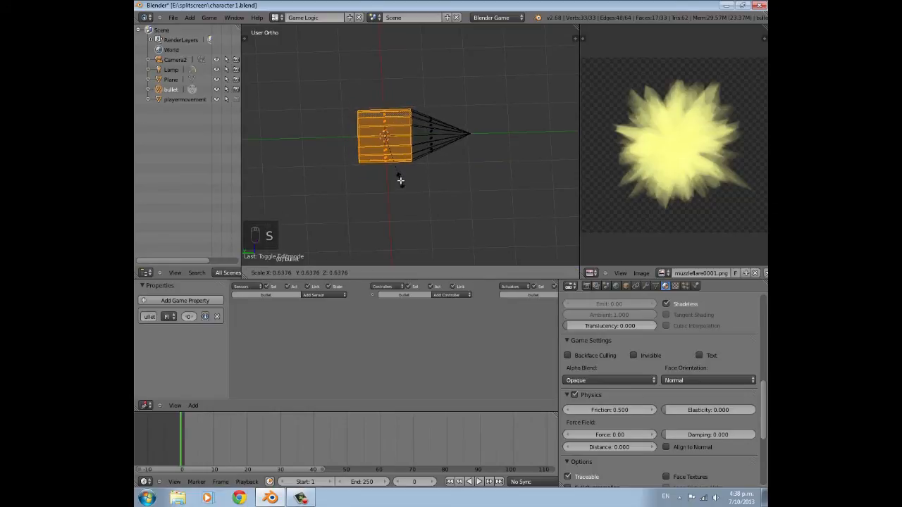
{"action": "left_click", "coordinate": [400, 181]}
Move the scaled body along the Y axis toward the bullet's tip and return to Object Mode
{"action": "key", "text": "g"}
{"action": "key", "text": "y"}
{"action": "left_click", "coordinate": [417, 160]}
{"action": "key", "text": "Tab"}
{"action": "middle_click_drag", "start_coordinate": [451, 139], "coordinate": [307, 80]}
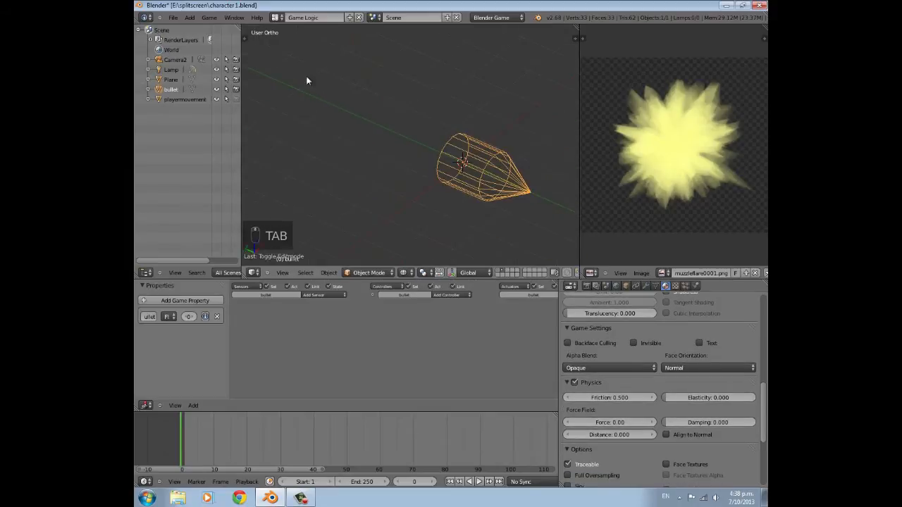
Set the bullet's origin to its geometry
{"action": "key", "text": "t"}
{"action": "left_click", "coordinate": [272, 88]}
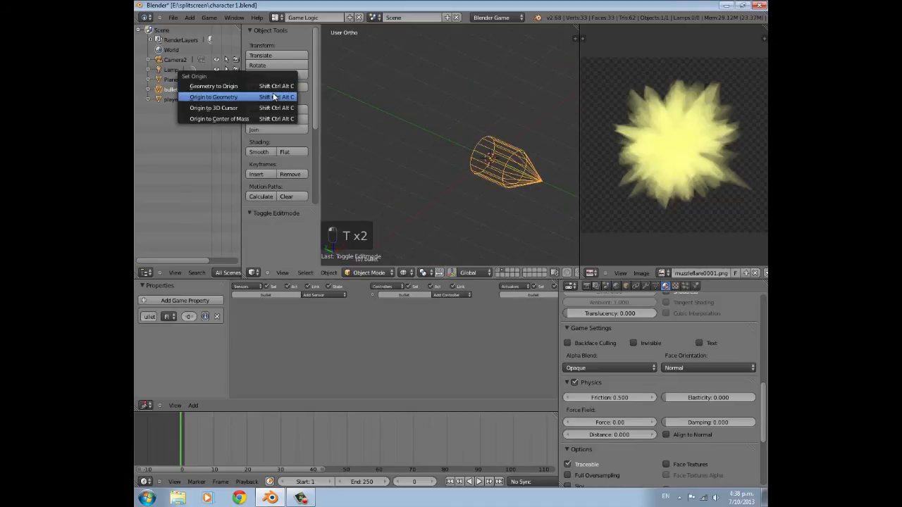
{"action": "left_click", "coordinate": [271, 92]}
{"action": "middle_click_drag", "start_coordinate": [354, 161], "coordinate": [446, 169]}
{"action": "scroll", "coordinate": [445, 168], "scroll_direction": "down", "scroll_amount": 2}
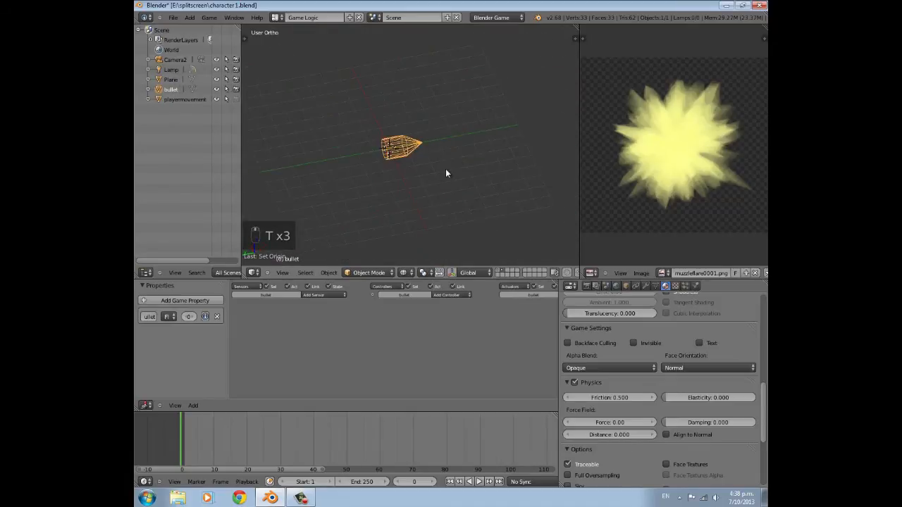
Reposition the bullet's body section freely in Edit Mode to adjust the cone's length, and return to Object Mode
{"action": "scroll", "coordinate": [445, 168], "scroll_direction": "up", "scroll_amount": 9}
{"action": "key", "text": "Tab"}
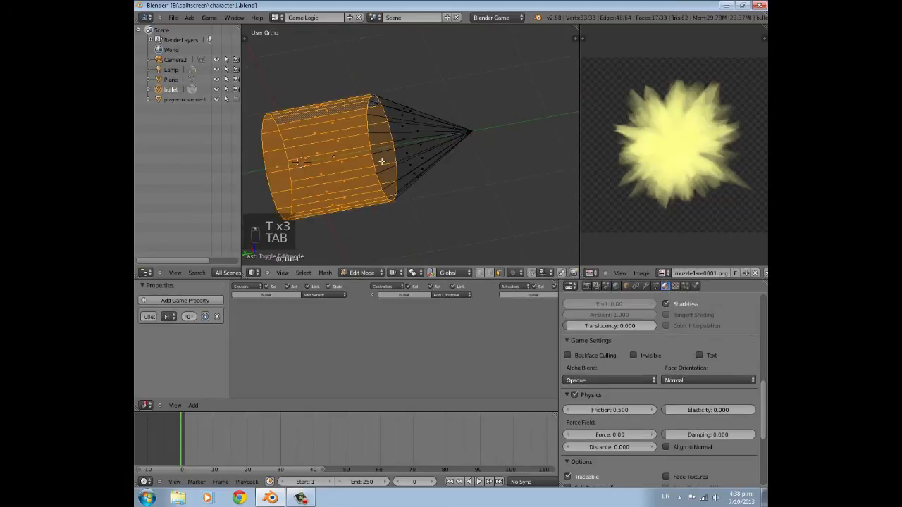
{"action": "key", "text": "g"}
{"action": "left_click", "coordinate": [341, 160]}
{"action": "key", "text": "Tab"}
Recenter the reshaped bullet's origin with Origin to Geometry
{"action": "key", "text": "t"}
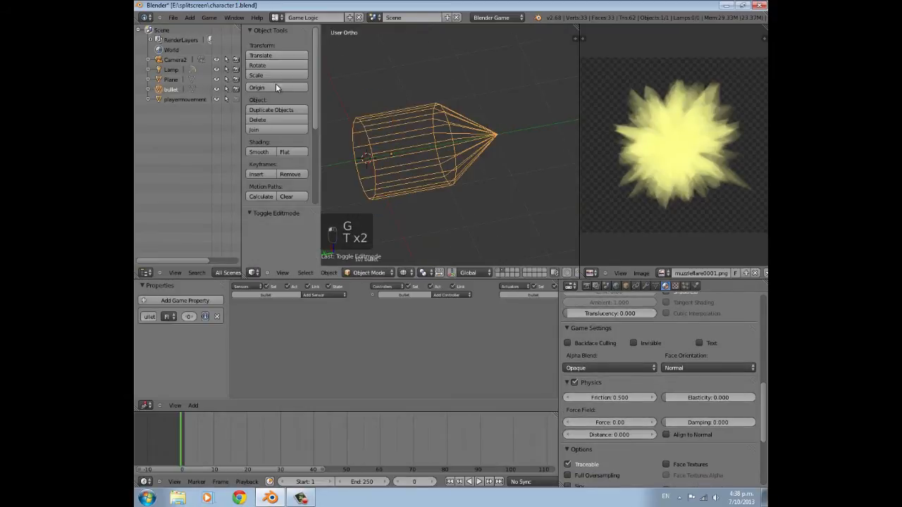
{"action": "left_click", "coordinate": [276, 87]}
{"action": "left_click", "coordinate": [276, 83]}
{"action": "scroll", "coordinate": [461, 148], "scroll_direction": "down", "scroll_amount": 4}
{"action": "scroll", "coordinate": [460, 145], "scroll_direction": "down", "scroll_amount": 1}
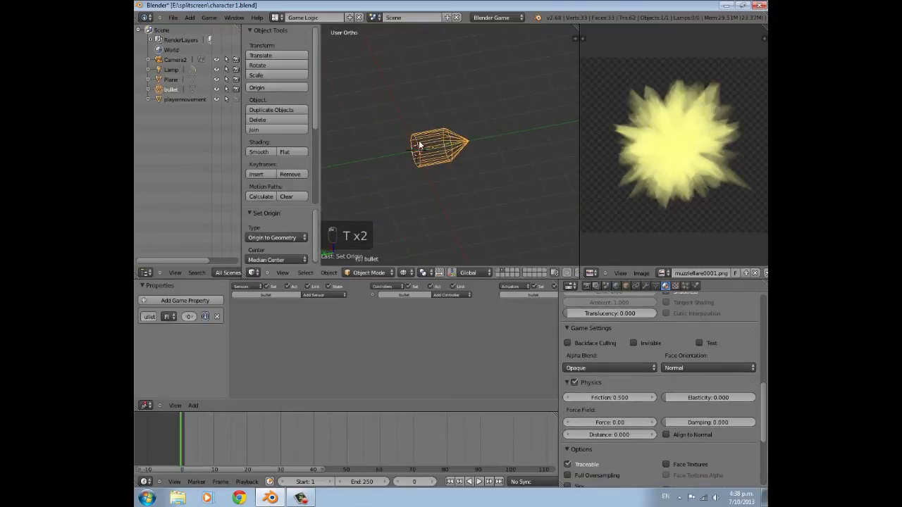
{"action": "key", "text": "t"}
Switch the viewport from wireframe to solid display and apply smooth shading to the bullet
{"action": "scroll", "coordinate": [430, 152], "scroll_direction": "up", "scroll_amount": 3}
{"action": "left_click_drag", "start_coordinate": [464, 170], "coordinate": [504, 173], "text": "shift"}
{"action": "middle_click_drag", "start_coordinate": [504, 173], "coordinate": [530, 175], "text": "shift"}
{"action": "scroll", "coordinate": [522, 192], "scroll_direction": "down", "scroll_amount": 3}
{"action": "key", "text": "z"}
{"action": "mouse_move", "coordinate": [512, 216]}
{"action": "middle_mouse_down"}
{"action": "mouse_move", "coordinate": [477, 198]}
{"action": "mouse_move", "coordinate": [433, 213]}
{"action": "mouse_move", "coordinate": [469, 213]}
{"action": "middle_mouse_up"}
{"action": "scroll", "coordinate": [477, 203], "scroll_direction": "down", "scroll_amount": 2}
{"action": "key", "text": "t"}
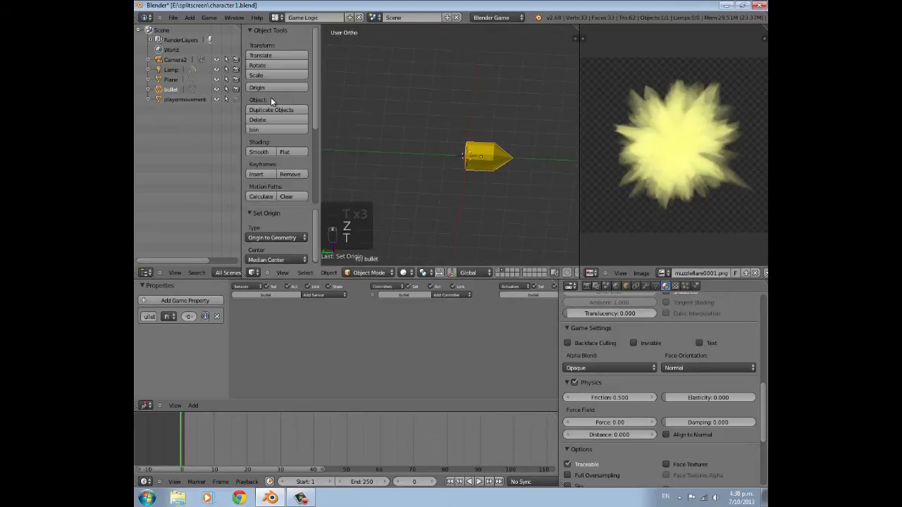
{"action": "left_click", "coordinate": [258, 151]}
{"action": "key", "text": "t"}
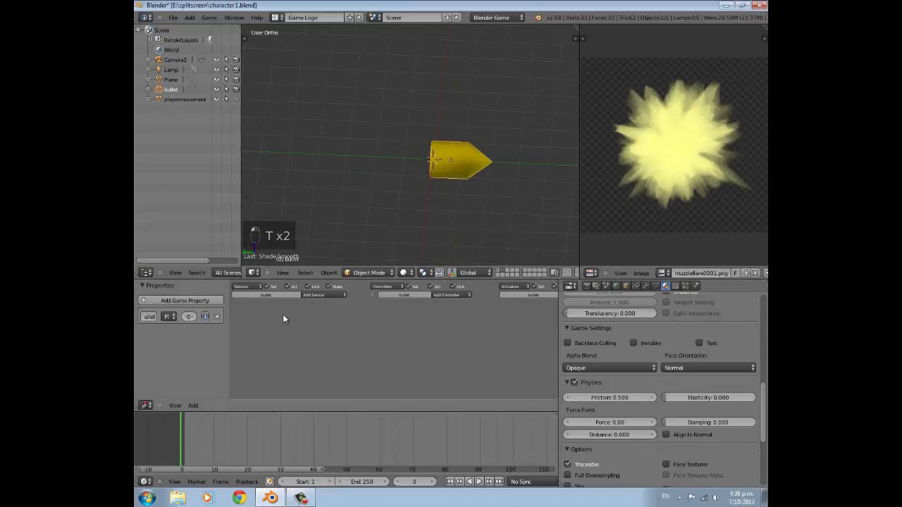
Give the bullet an Always sensor connected through an And controller to a Motion actuator
{"action": "left_click", "coordinate": [319, 295]}
{"action": "left_click", "coordinate": [316, 312]}
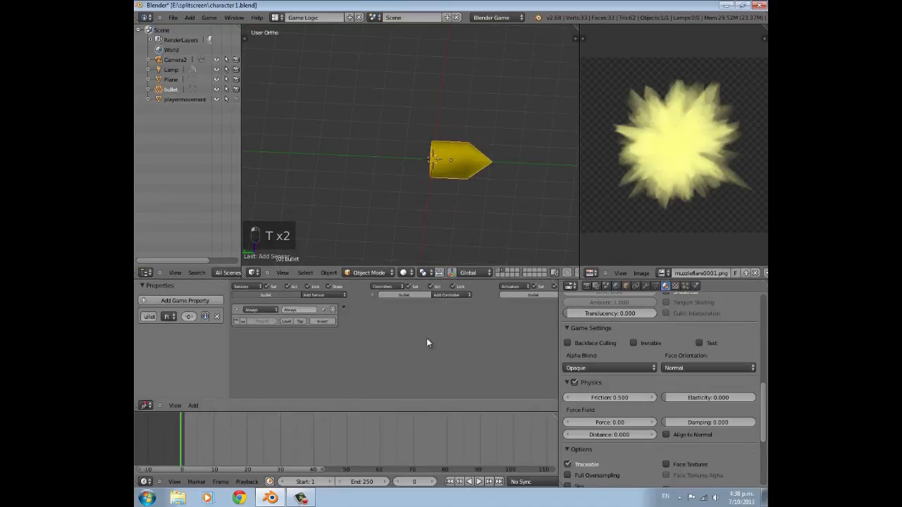
{"action": "left_click", "coordinate": [525, 295]}
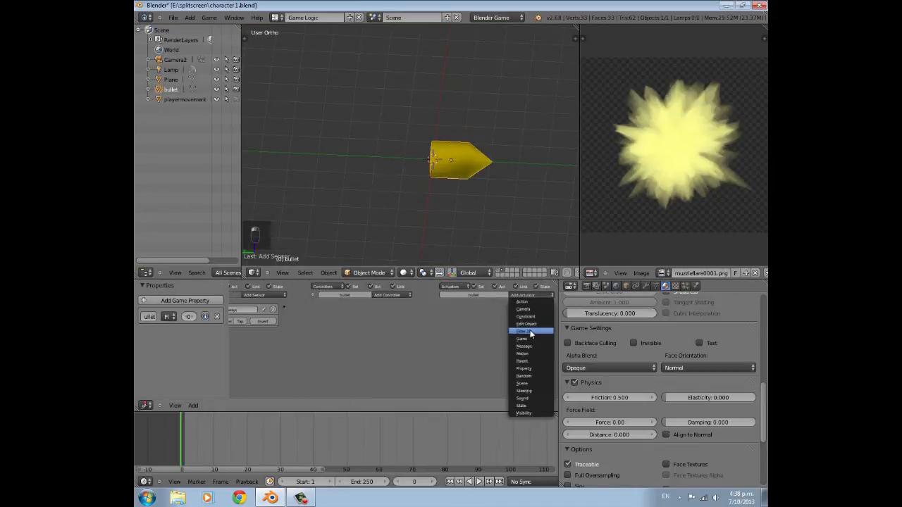
{"action": "left_click", "coordinate": [525, 354]}
{"action": "left_click_drag", "start_coordinate": [439, 307], "coordinate": [282, 307]}
Show the transform manipulator in Local orientation and set the Motion actuator's Z location to 0.20
{"action": "left_click", "coordinate": [481, 274]}
{"action": "left_click", "coordinate": [485, 255]}
{"action": "scroll", "coordinate": [486, 211], "scroll_direction": "up", "scroll_amount": 4}
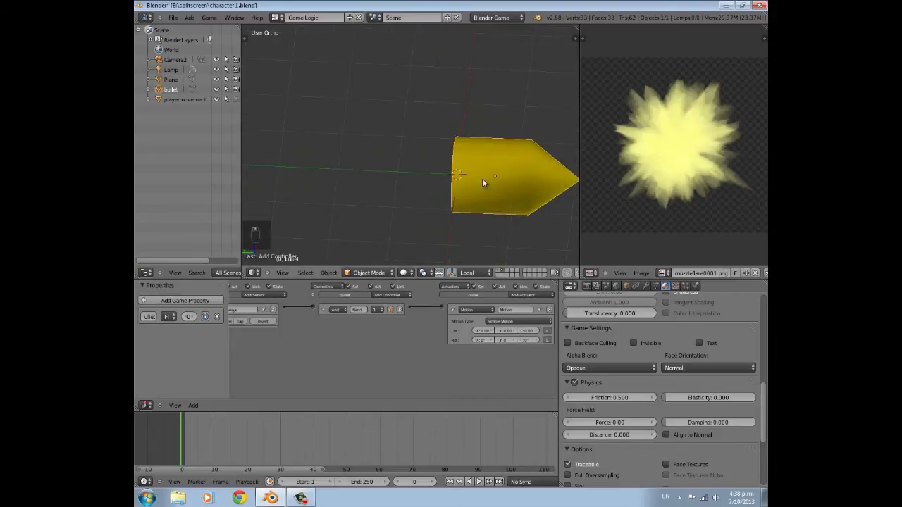
{"action": "scroll", "coordinate": [467, 158], "scroll_direction": "down", "scroll_amount": 8}
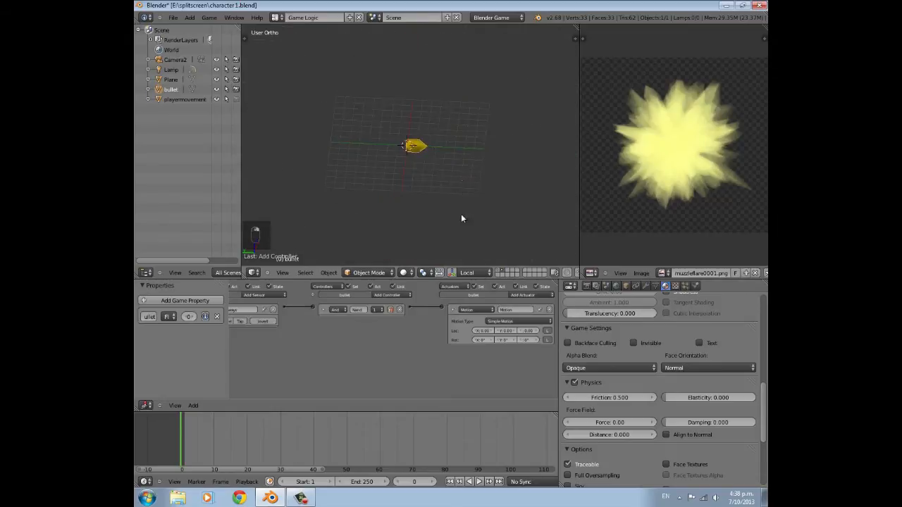
{"action": "left_click", "coordinate": [451, 273]}
{"action": "scroll", "coordinate": [466, 182], "scroll_direction": "up", "scroll_amount": 2}
{"action": "middle_click_drag", "start_coordinate": [467, 185], "coordinate": [391, 129]}
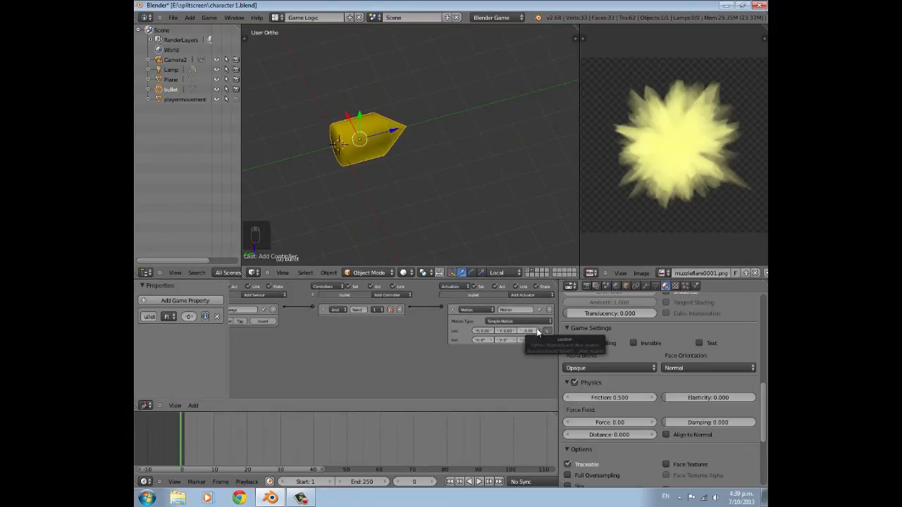
{"action": "left_click", "coordinate": [538, 332]}
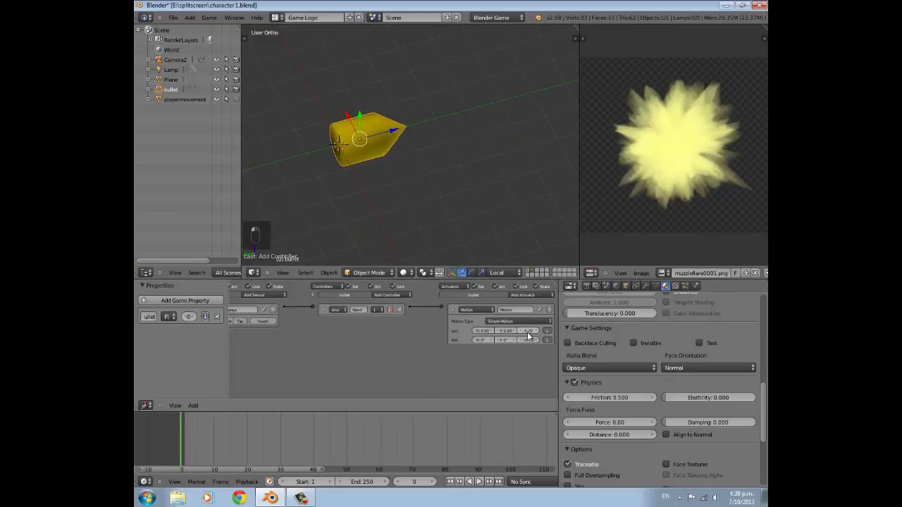
{"action": "left_click", "coordinate": [452, 310]}
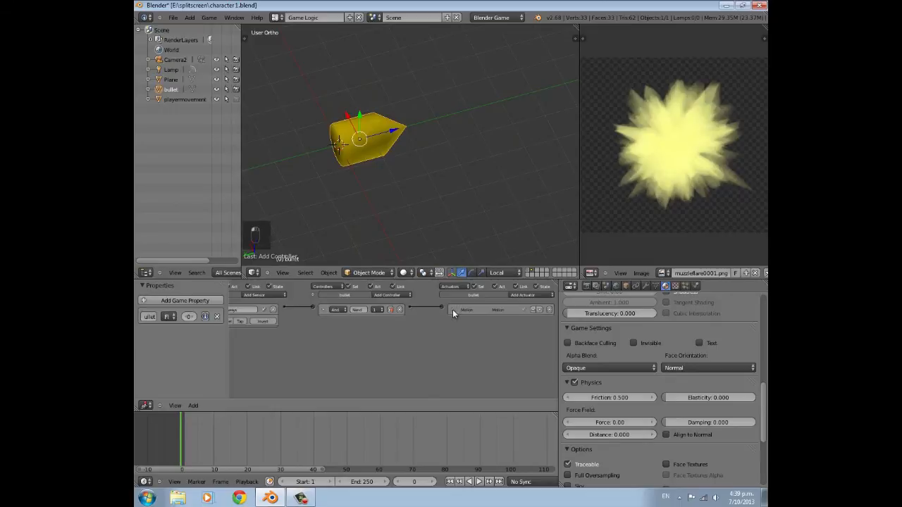
Display the character's layer, select the cube at the gun's muzzle and rename it bulletspawner
{"action": "left_click", "coordinate": [528, 272]}
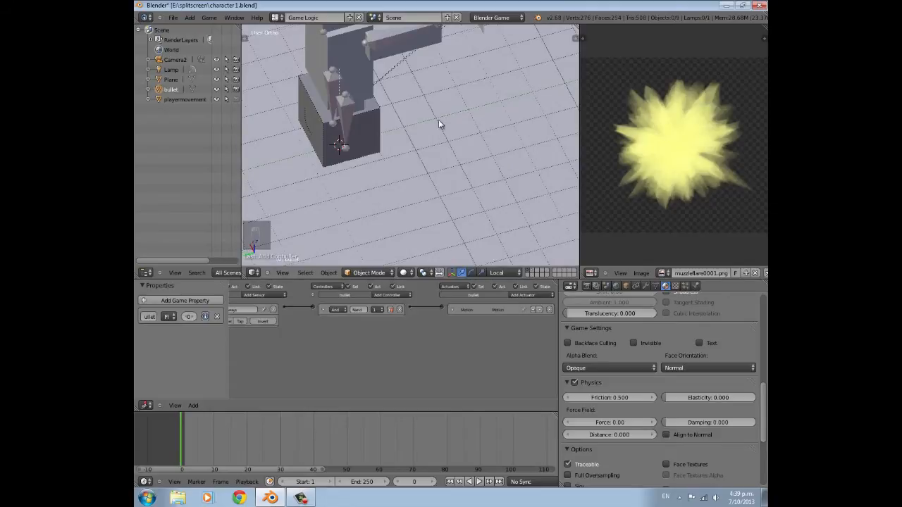
{"action": "scroll", "coordinate": [440, 174], "scroll_direction": "down", "scroll_amount": 2}
{"action": "middle_click_drag", "start_coordinate": [480, 95], "coordinate": [447, 127]}
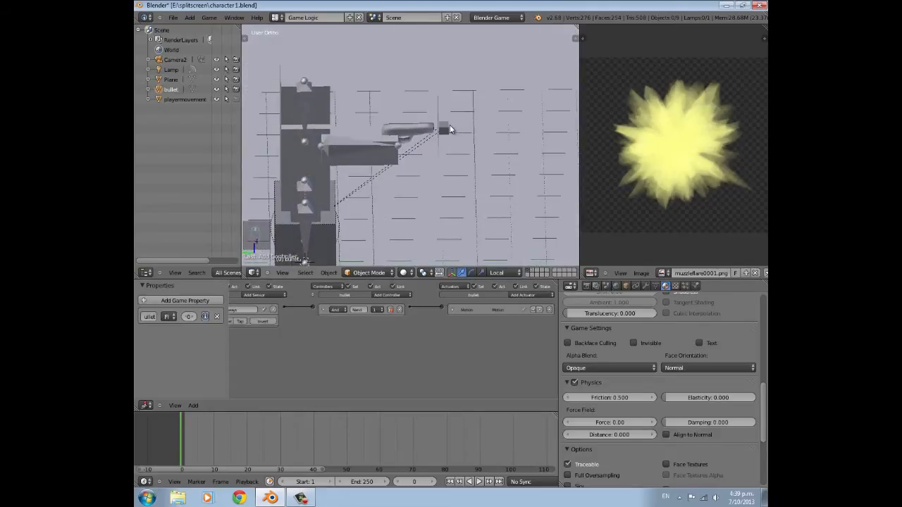
{"action": "right_click", "coordinate": [449, 125]}
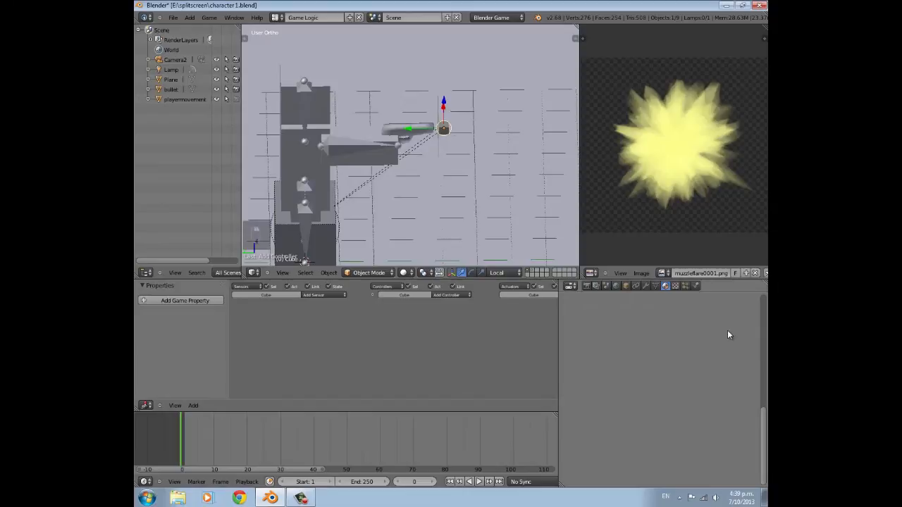
{"action": "left_click", "coordinate": [626, 286]}
{"action": "type", "text": "bulletspawner"}
{"action": "key", "text": "Return"}
Add an And controller to bulletspawner and connect the muzzle flare's Keyboard sensor to it with both objects selected
{"action": "middle_click_drag", "start_coordinate": [501, 145], "coordinate": [477, 145]}
{"action": "scroll", "coordinate": [477, 145], "scroll_direction": "up", "scroll_amount": 4}
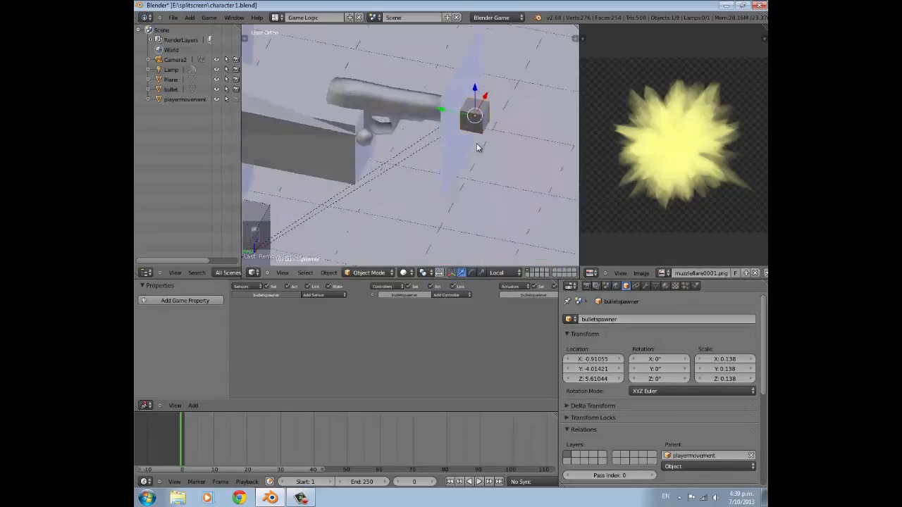
{"action": "scroll", "coordinate": [465, 141], "scroll_direction": "down", "scroll_amount": 4}
{"action": "right_click", "coordinate": [435, 124], "text": "shift"}
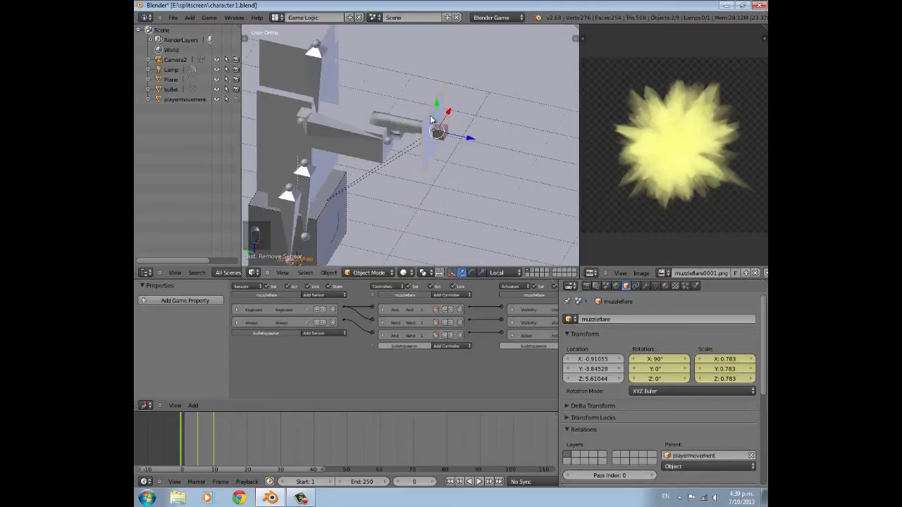
{"action": "left_click", "coordinate": [443, 346]}
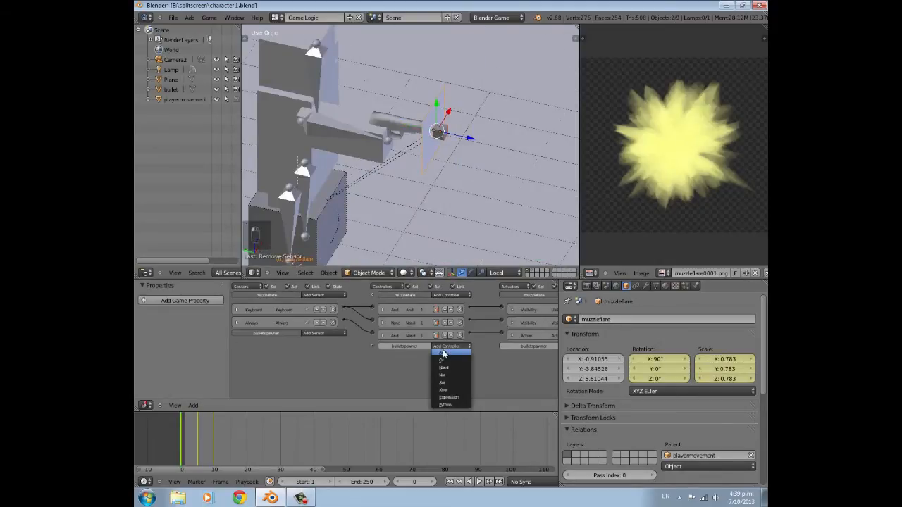
{"action": "left_click", "coordinate": [444, 352]}
{"action": "left_click_drag", "start_coordinate": [343, 310], "coordinate": [346, 326]}
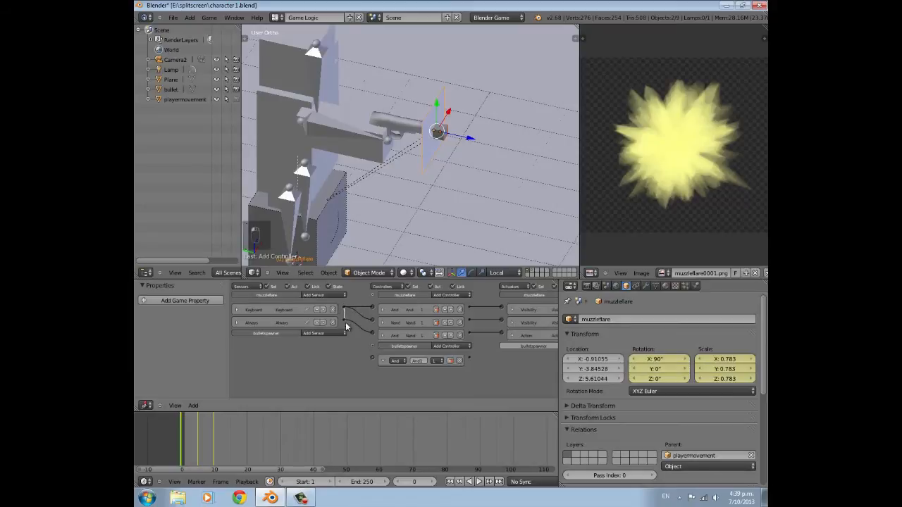
{"action": "left_click", "coordinate": [236, 310]}
{"action": "left_click", "coordinate": [237, 310]}
{"action": "left_click_drag", "start_coordinate": [343, 310], "coordinate": [372, 360]}
{"action": "middle_click_drag", "start_coordinate": [549, 366], "coordinate": [490, 370]}
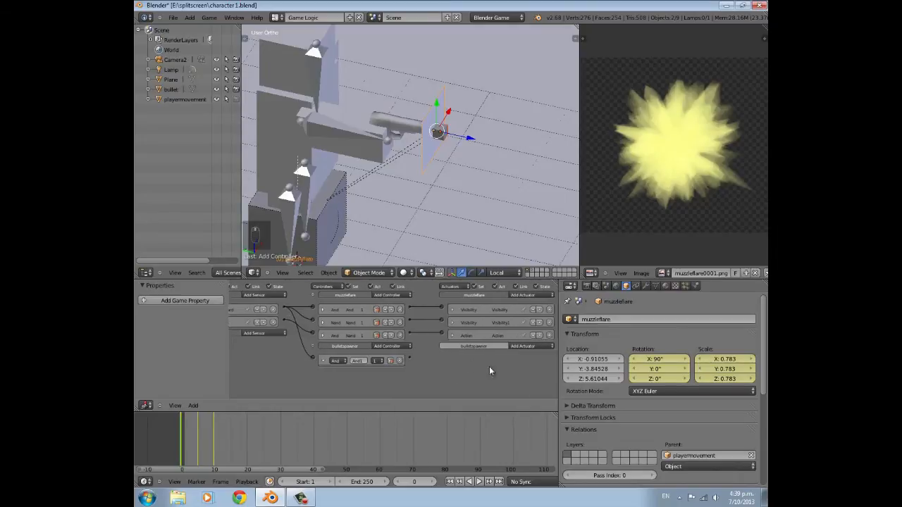
Connect a new Edit Object actuator to bulletspawner's And controller, set to add the bullet object with a time of 120
{"action": "left_click", "coordinate": [535, 347]}
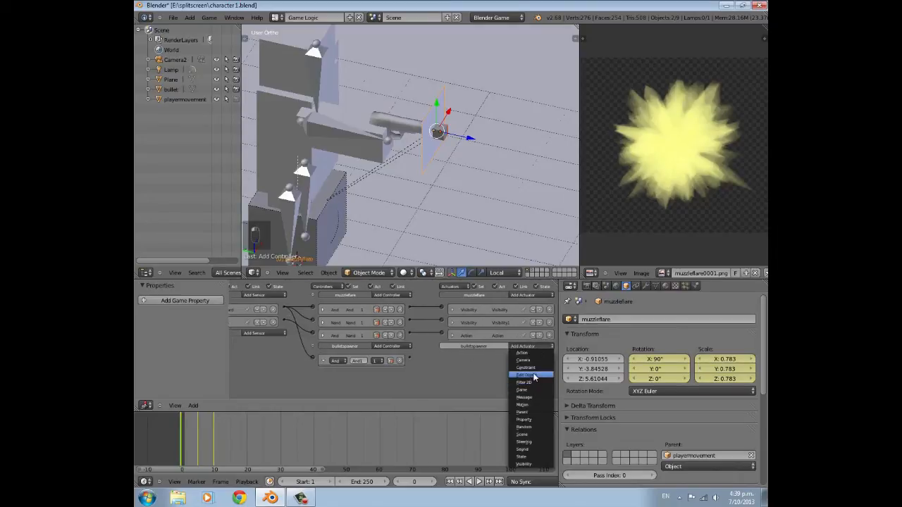
{"action": "left_click", "coordinate": [534, 375]}
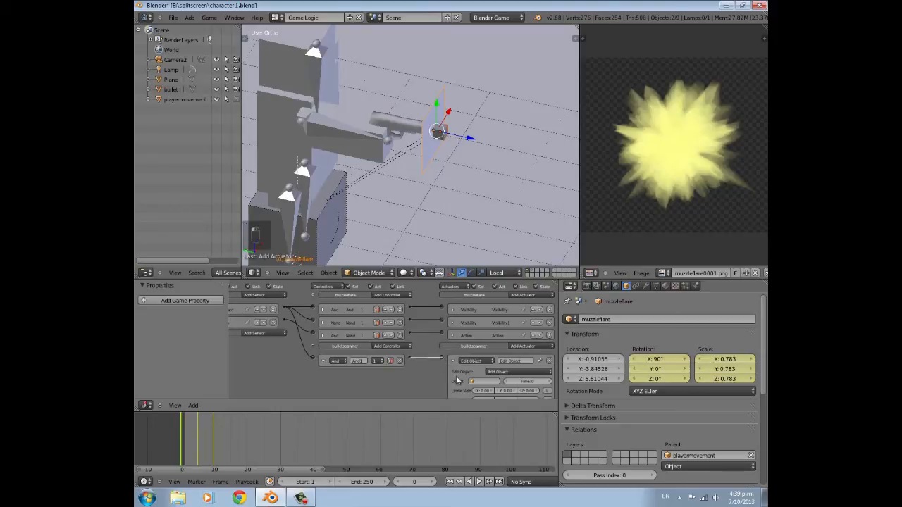
{"action": "left_click", "coordinate": [485, 381]}
{"action": "left_click", "coordinate": [489, 393]}
{"action": "left_click", "coordinate": [527, 381]}
{"action": "type", "text": "120"}
{"action": "key", "text": "Return"}
{"action": "middle_click_drag", "start_coordinate": [442, 363], "coordinate": [430, 344], "text": "ctrl"}
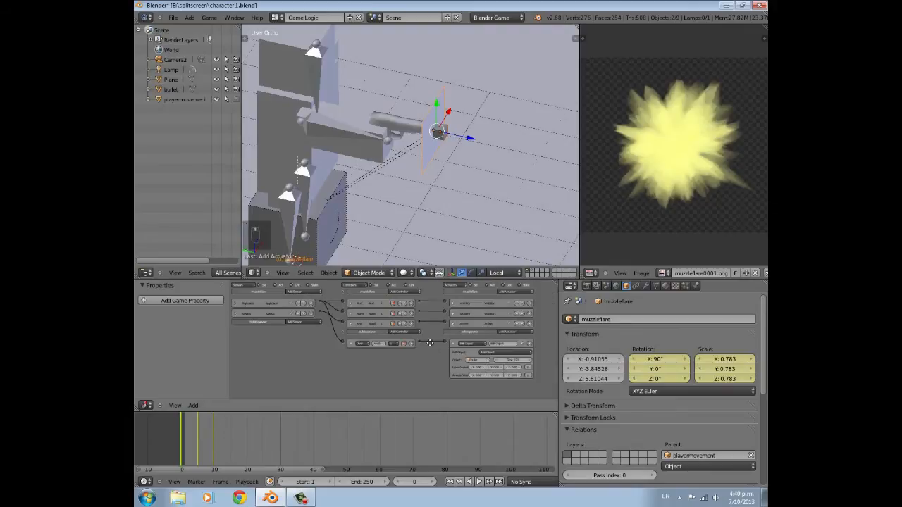
{"action": "left_click", "coordinate": [453, 344]}
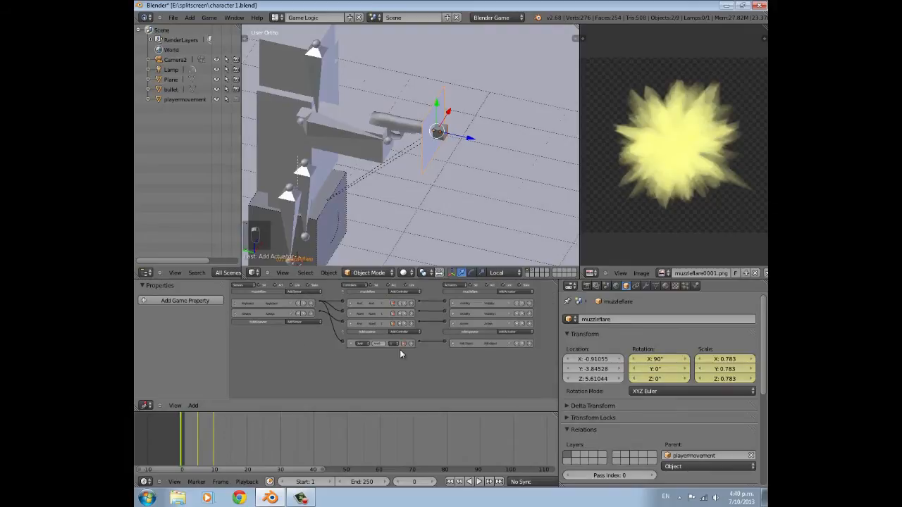
{"action": "left_click", "coordinate": [351, 343]}
Switch the viewport to textured shading
{"action": "scroll", "coordinate": [414, 188], "scroll_direction": "down", "scroll_amount": 4}
{"action": "middle_click_drag", "start_coordinate": [414, 188], "coordinate": [397, 174]}
{"action": "scroll", "coordinate": [435, 144], "scroll_direction": "up", "scroll_amount": 4}
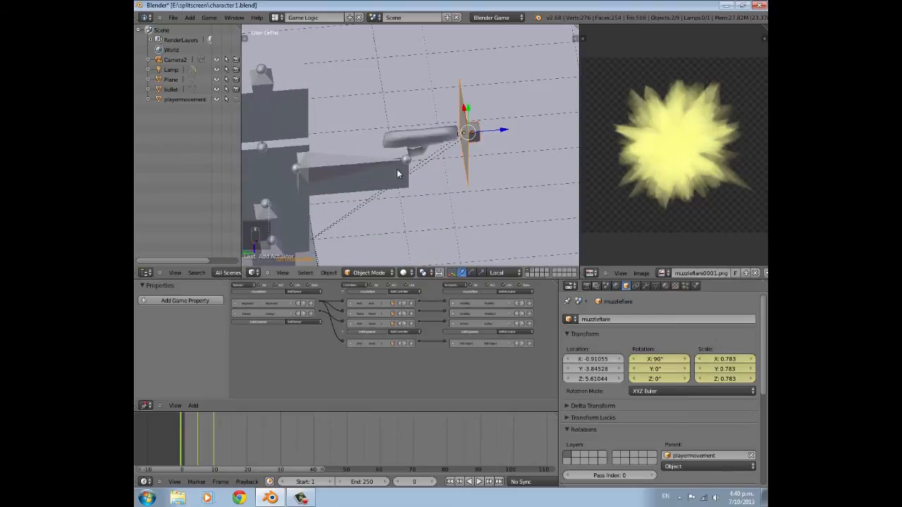
{"action": "left_click", "coordinate": [396, 271]}
{"action": "left_click", "coordinate": [414, 231]}
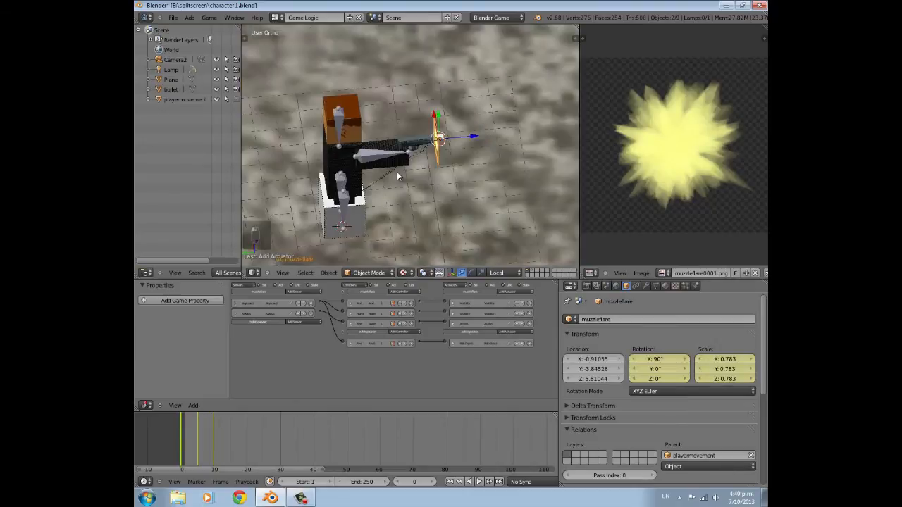
Run the game from the camera view, fire a test shot to check the bullet, and exit the game
{"action": "key", "text": "KP_0"}
{"action": "key", "text": "p"}
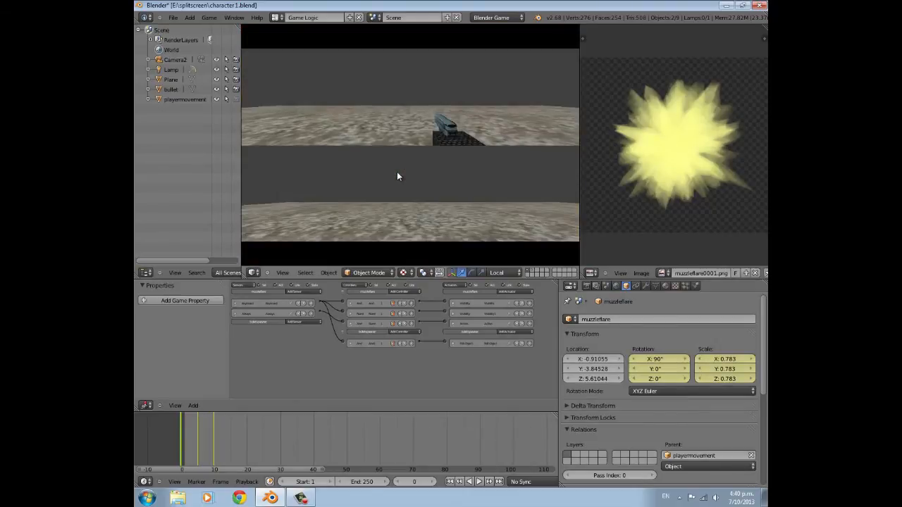
{"action": "key", "text": "space"}
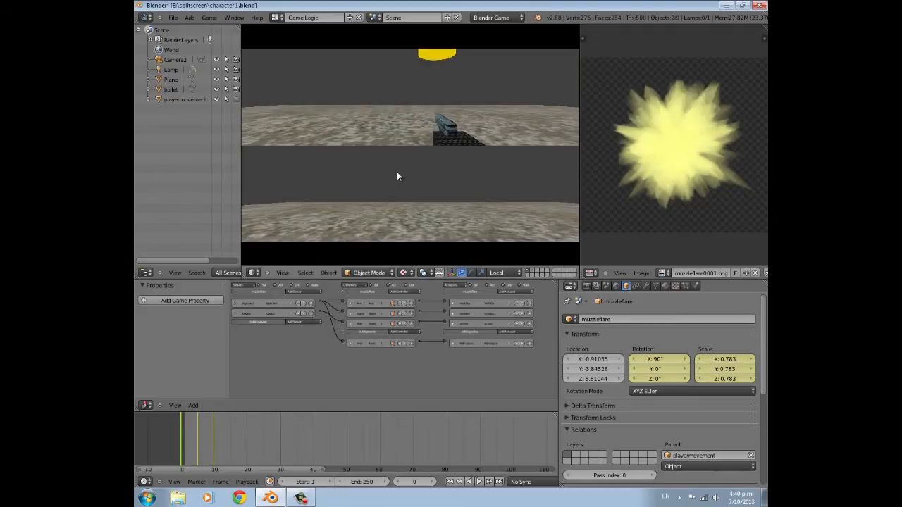
{"action": "key", "text": "Escape"}
Rotate the bulletspawner cube at the gun's muzzle 90° about the X axis
{"action": "middle_click_drag", "start_coordinate": [461, 158], "coordinate": [424, 128]}
{"action": "scroll", "coordinate": [423, 132], "scroll_direction": "up", "scroll_amount": 2}
{"action": "right_click", "coordinate": [380, 139]}
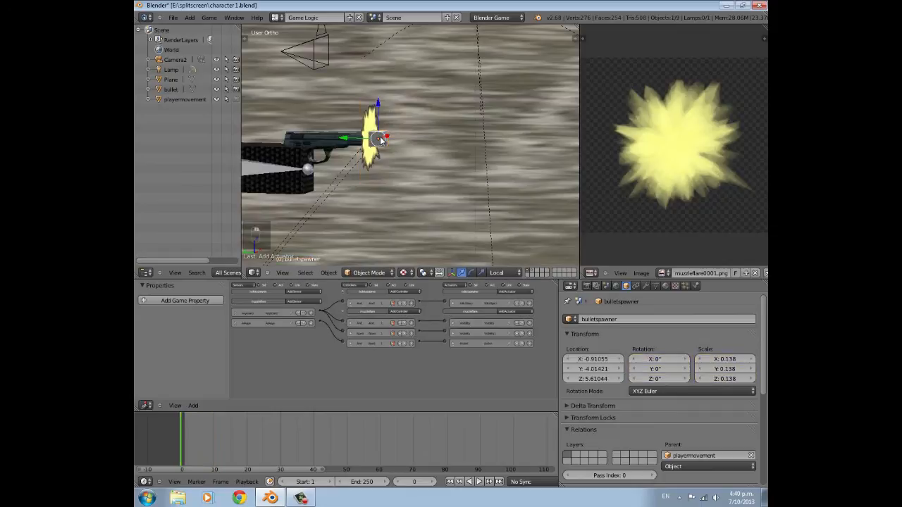
{"action": "type", "text": "rx90"}
{"action": "key", "text": "Return"}
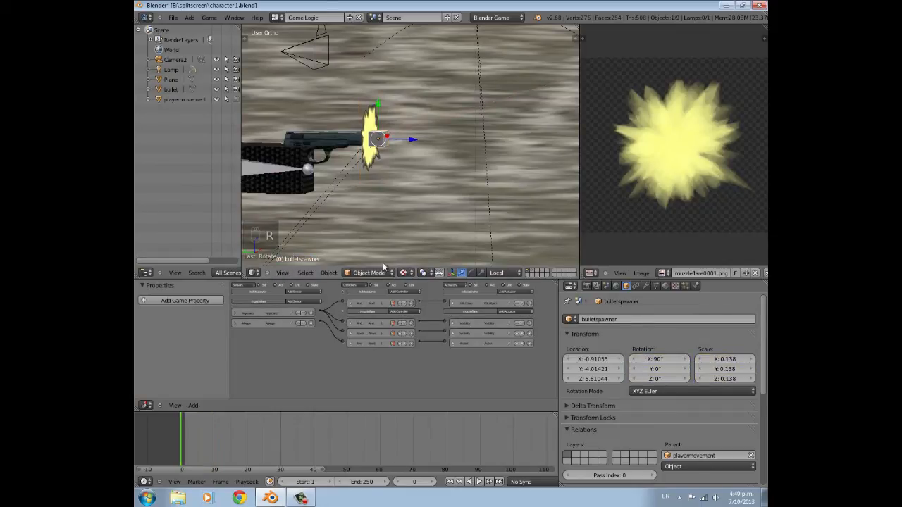
Run the game from the camera view, fire repeatedly while moving and turning the player, and exit the game
{"action": "key", "text": "KP_0"}
{"action": "key", "text": "p"}
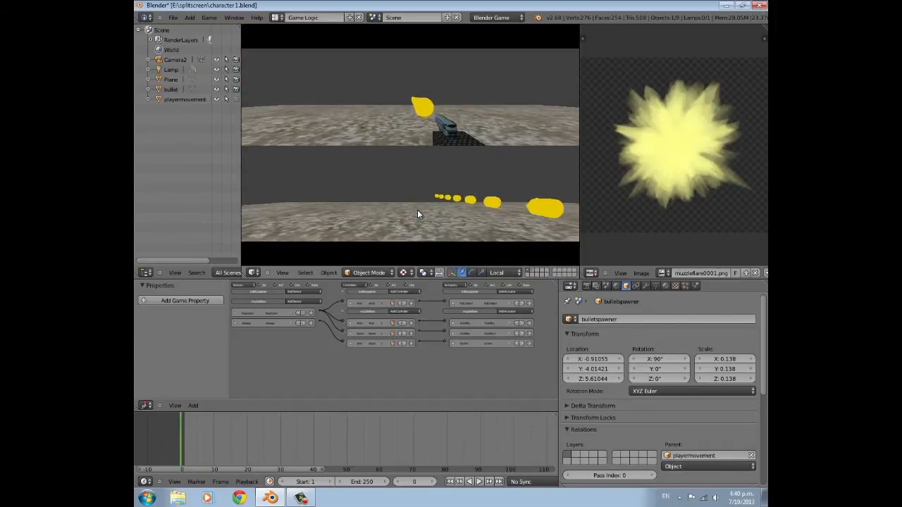
{"action": "key", "text": "space"}
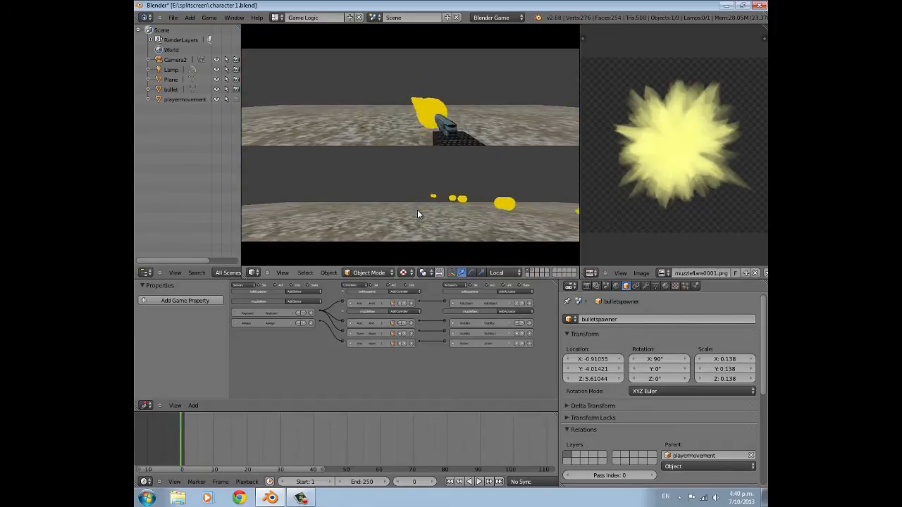
{"action": "key", "text": "Left"}
{"action": "key", "text": "space"}
{"action": "key", "text": "Right"}
{"action": "key", "text": "Right"}
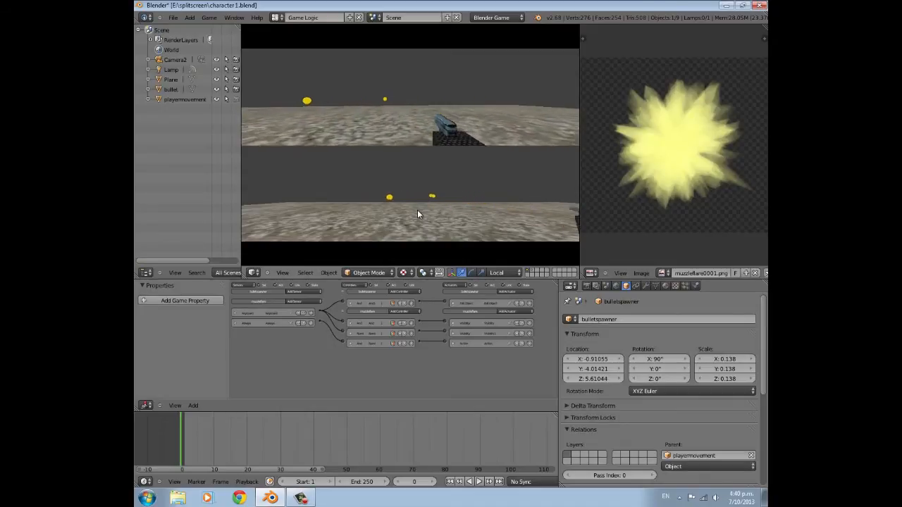
{"action": "key", "text": "Up"}
{"action": "key", "text": "space"}
{"action": "key", "text": "Left"}
{"action": "key", "text": "Right"}
{"action": "key", "text": "space"}
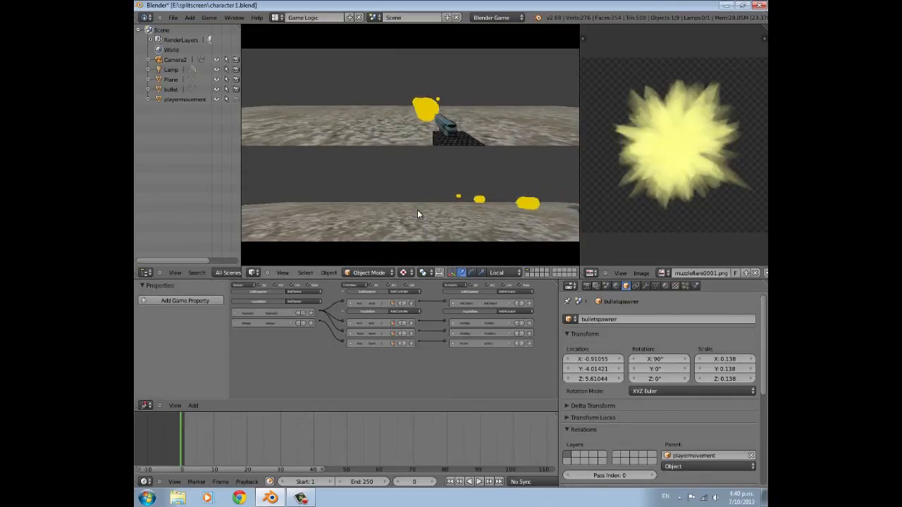
{"action": "key", "text": "Escape"}
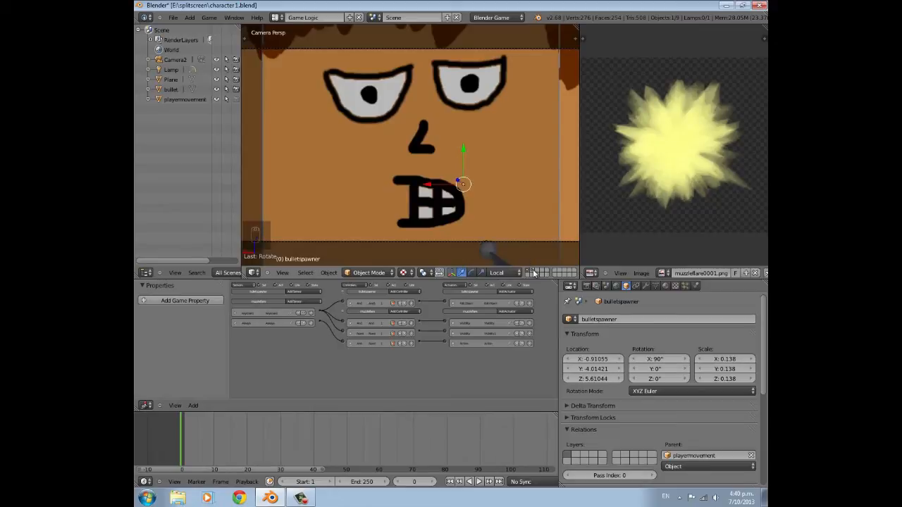
Show the bullet's layer and scale the bullet's entire mesh down to about 0.16 in Edit Mode
{"action": "left_click", "coordinate": [533, 271]}
{"action": "scroll", "coordinate": [435, 145], "scroll_direction": "down", "scroll_amount": 3}
{"action": "middle_click_drag", "start_coordinate": [435, 144], "coordinate": [328, 191]}
{"action": "scroll", "coordinate": [328, 192], "scroll_direction": "down", "scroll_amount": 4}
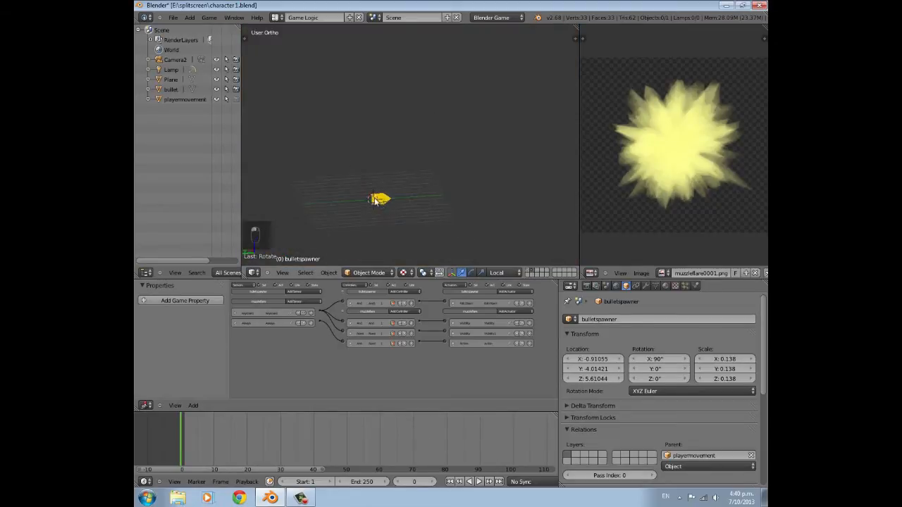
{"action": "right_click", "coordinate": [378, 199]}
{"action": "scroll", "coordinate": [412, 232], "scroll_direction": "up", "scroll_amount": 3}
{"action": "middle_click_drag", "start_coordinate": [414, 234], "coordinate": [482, 129]}
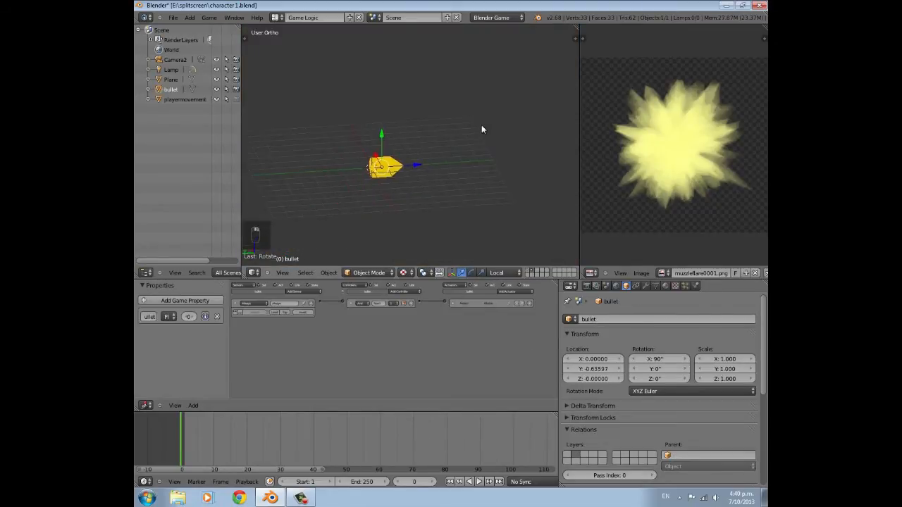
{"action": "key", "text": "Tab"}
{"action": "key", "text": "q"}
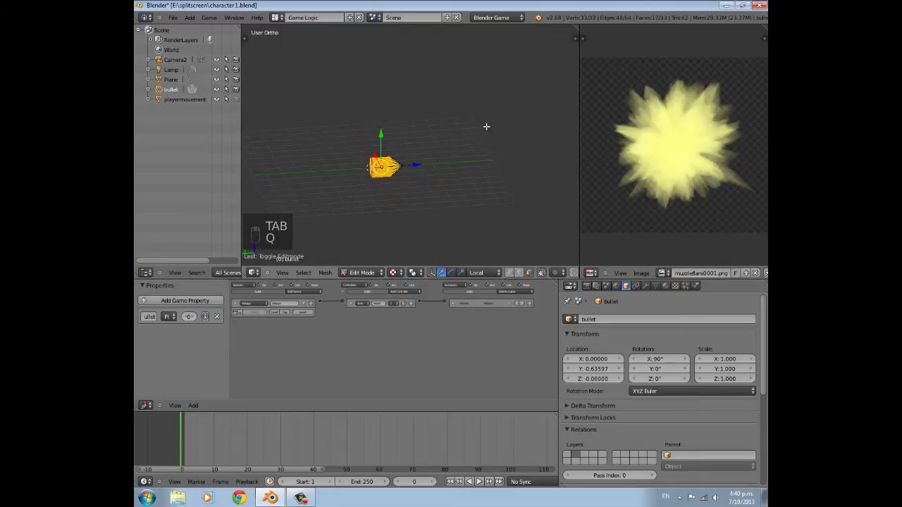
{"action": "key", "text": "a"}
{"action": "key", "text": "a"}
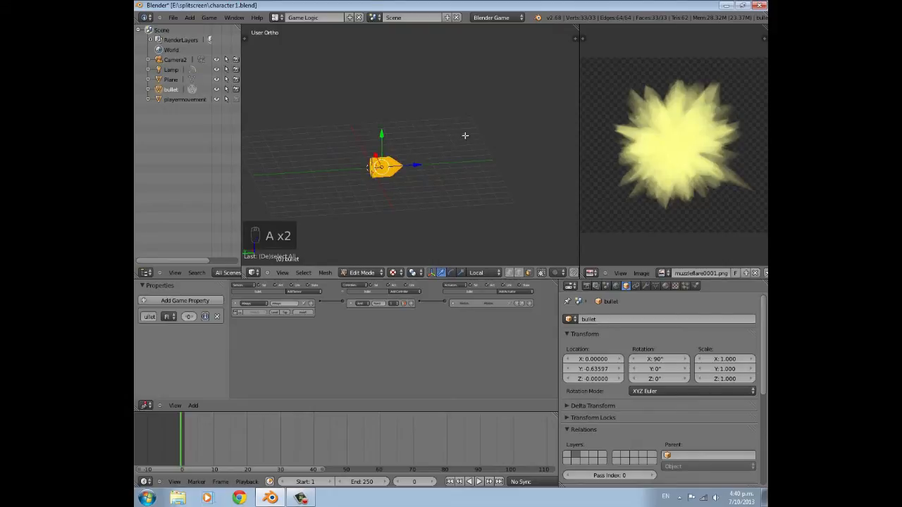
{"action": "key", "text": "s"}
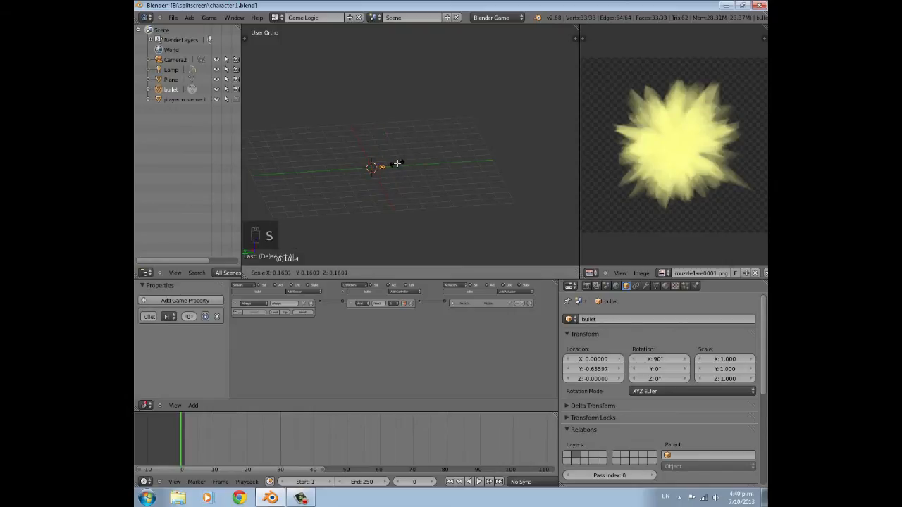
{"action": "left_click", "coordinate": [396, 163]}
{"action": "key", "text": "Tab"}
{"action": "scroll", "coordinate": [394, 177], "scroll_direction": "up", "scroll_amount": 6}
{"action": "middle_click_drag", "start_coordinate": [362, 201], "coordinate": [435, 152], "text": "shift"}
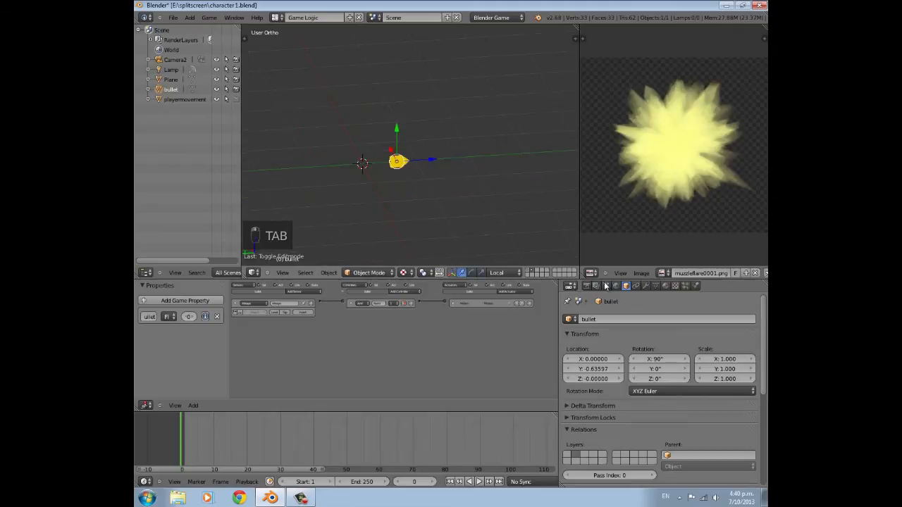
Change the bullet's physics type from Static and enable collision bounds with the Cylinder shape
{"action": "left_click", "coordinate": [695, 285]}
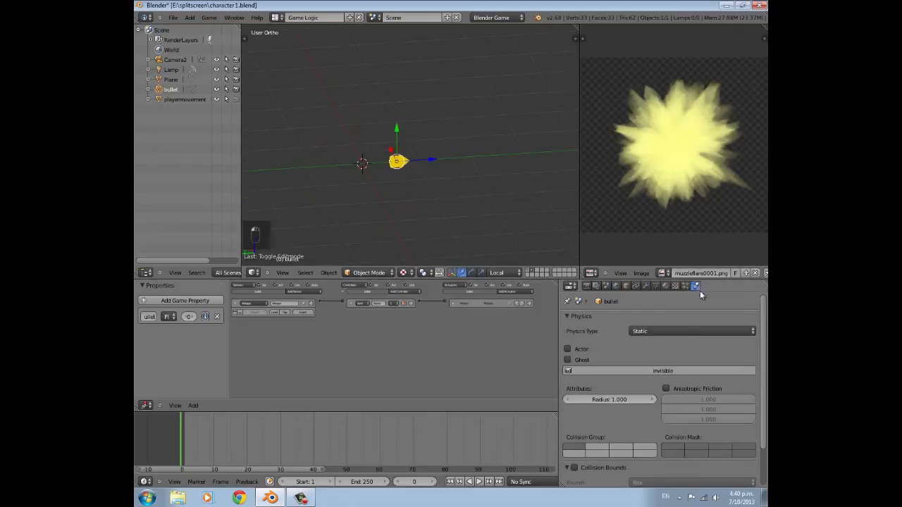
{"action": "left_click", "coordinate": [673, 331]}
{"action": "left_click", "coordinate": [673, 297]}
{"action": "scroll", "coordinate": [634, 383], "scroll_direction": "down", "scroll_amount": 2}
{"action": "scroll", "coordinate": [626, 386], "scroll_direction": "down", "scroll_amount": 2}
{"action": "left_click", "coordinate": [574, 422]}
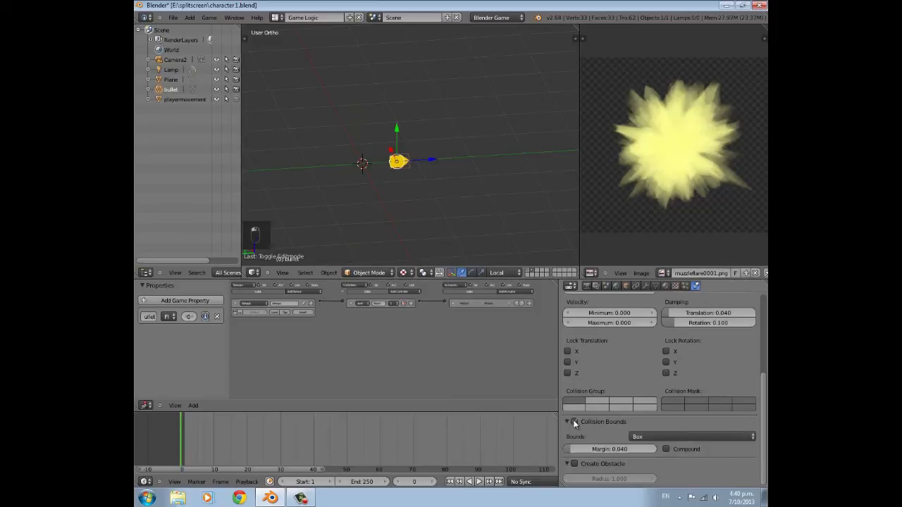
{"action": "left_click", "coordinate": [645, 435]}
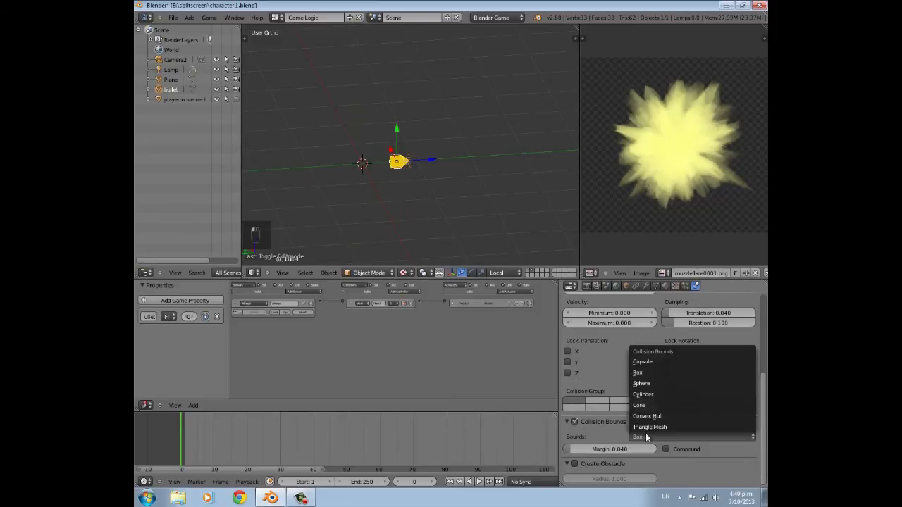
{"action": "left_click", "coordinate": [652, 395]}
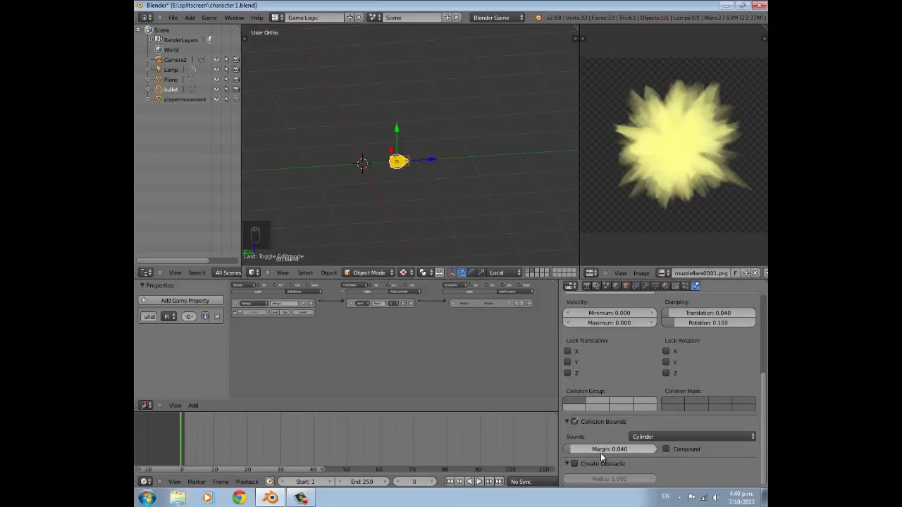
Reset the bullet object's origin point with the Set Origin operation
{"action": "scroll", "coordinate": [452, 176], "scroll_direction": "up", "scroll_amount": 5}
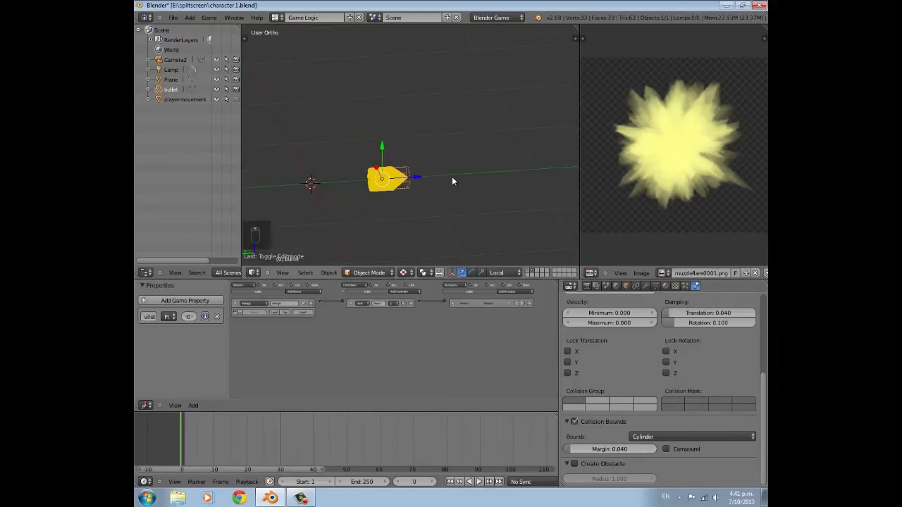
{"action": "scroll", "coordinate": [429, 164], "scroll_direction": "up", "scroll_amount": 6}
{"action": "scroll", "coordinate": [428, 163], "scroll_direction": "down", "scroll_amount": 4}
{"action": "key", "text": "t"}
{"action": "left_click", "coordinate": [273, 88]}
{"action": "left_click", "coordinate": [274, 88]}
{"action": "key", "text": "t"}
{"action": "scroll", "coordinate": [411, 173], "scroll_direction": "down", "scroll_amount": 3}
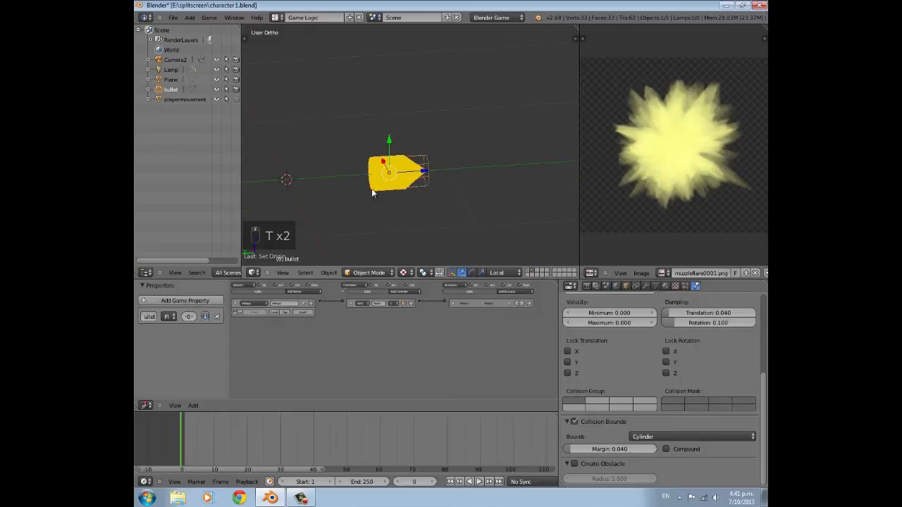
Expand the bullet's Motion actuator and set its Z location to 1.00
{"action": "middle_click_drag", "start_coordinate": [371, 188], "coordinate": [448, 205]}
{"action": "left_click", "coordinate": [454, 304]}
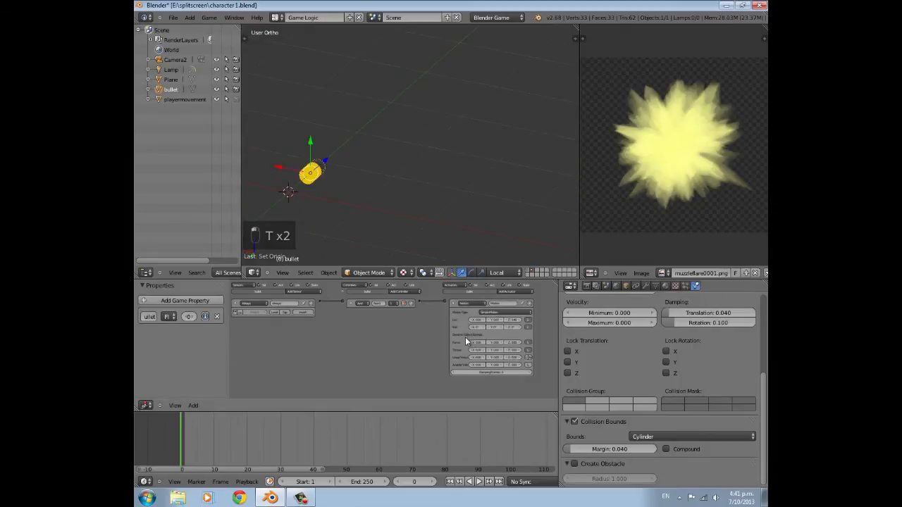
{"action": "scroll", "coordinate": [465, 337], "scroll_direction": "up", "scroll_amount": 3}
{"action": "scroll", "coordinate": [533, 362], "scroll_direction": "down", "scroll_amount": 1}
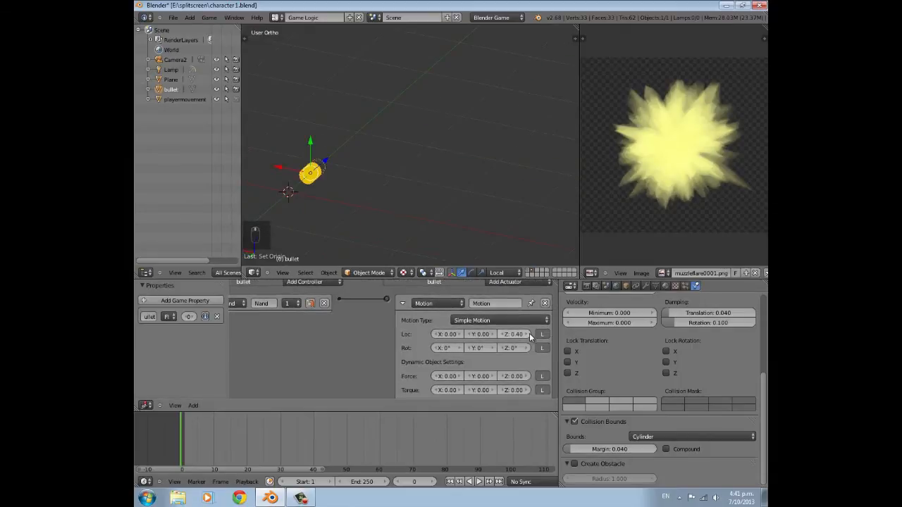
{"action": "left_click", "coordinate": [528, 335]}
{"action": "left_click", "coordinate": [527, 335]}
Return to the player's layer, run the game from the camera view to check the bullet speed, and exit
{"action": "left_click", "coordinate": [532, 271]}
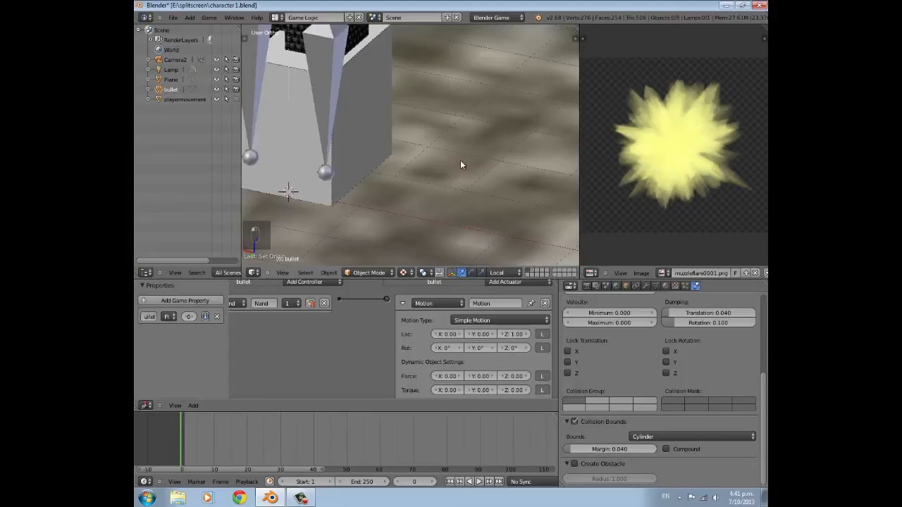
{"action": "key", "text": "KP_0"}
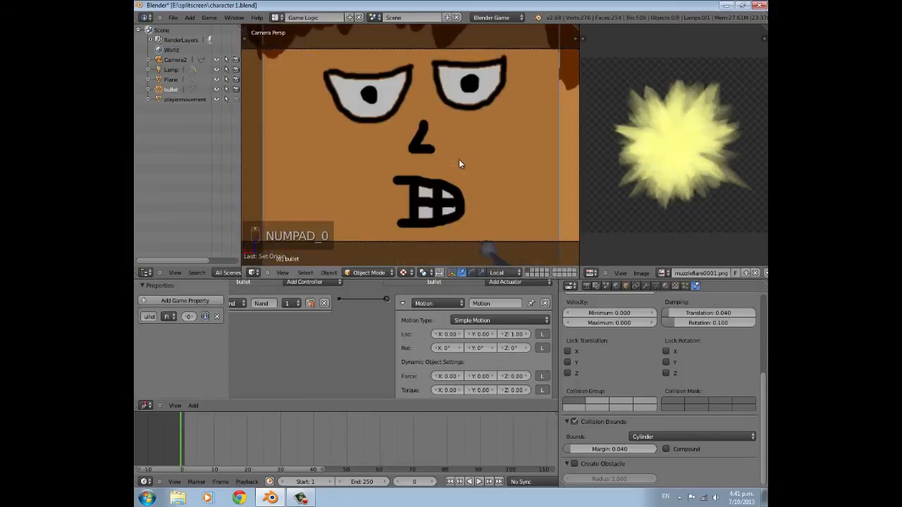
{"action": "key", "text": "p"}
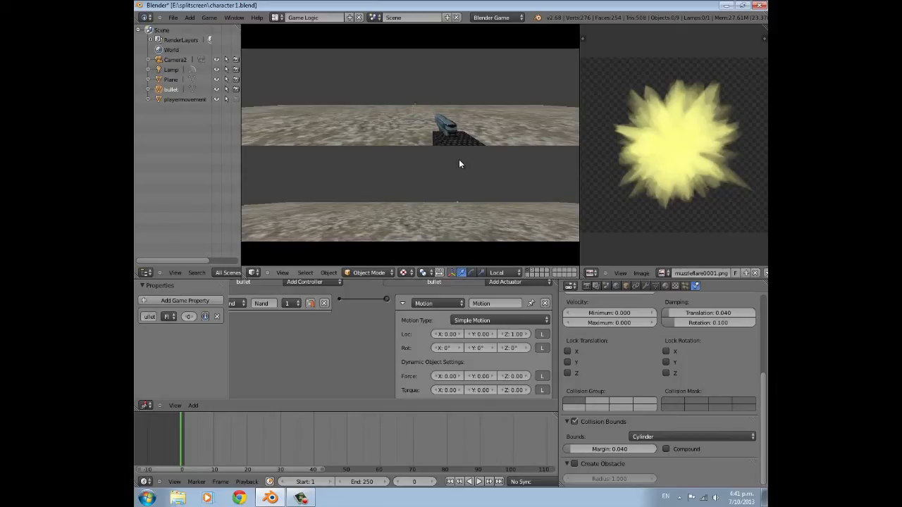
{"action": "key", "text": "Escape"}
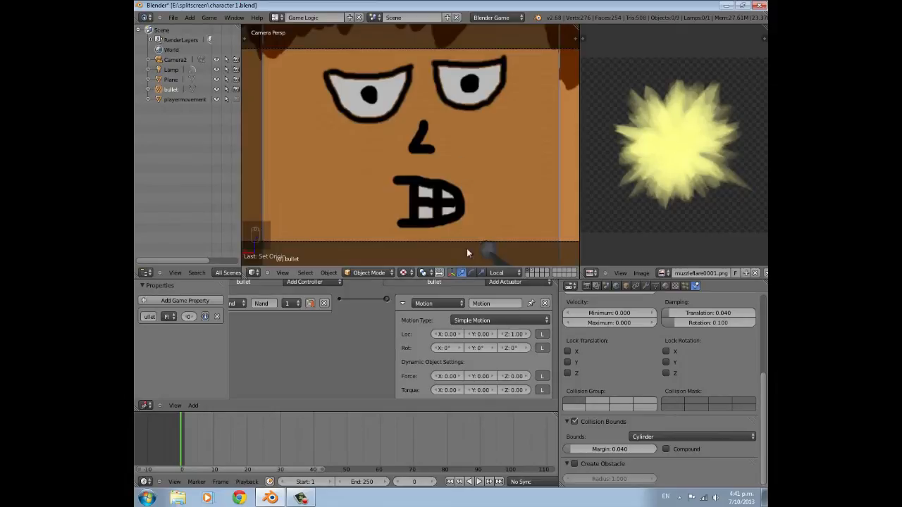
Set the bullet's Motion actuator to a Z linear velocity of 50 and a Z location of 0, and test-run the game
{"action": "scroll", "coordinate": [493, 324], "scroll_direction": "down", "scroll_amount": 3}
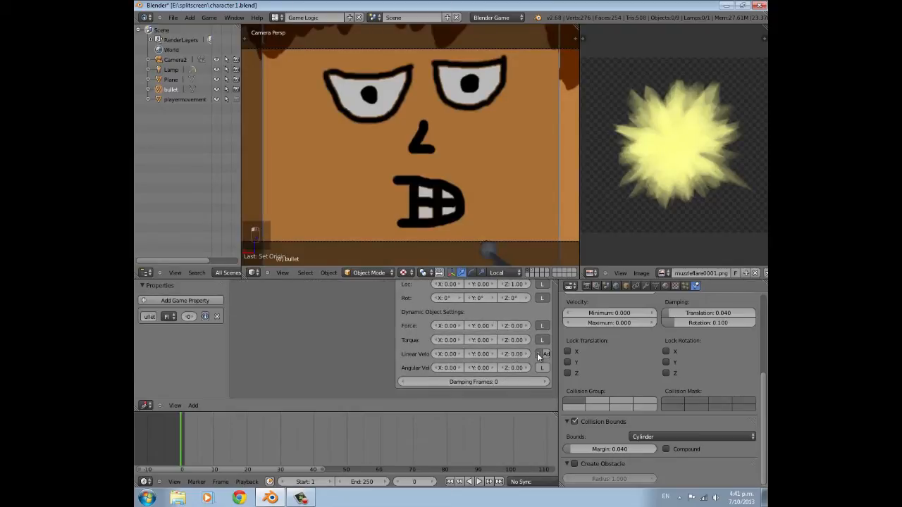
{"action": "left_click", "coordinate": [513, 354]}
{"action": "type", "text": "50"}
{"action": "key", "text": "Return"}
{"action": "scroll", "coordinate": [514, 352], "scroll_direction": "up", "scroll_amount": 1}
{"action": "middle_click_drag", "start_coordinate": [527, 341], "coordinate": [468, 379]}
{"action": "left_click", "coordinate": [515, 324]}
{"action": "type", "text": "1.0"}
{"action": "key", "text": "Escape"}
{"action": "key", "text": "p"}
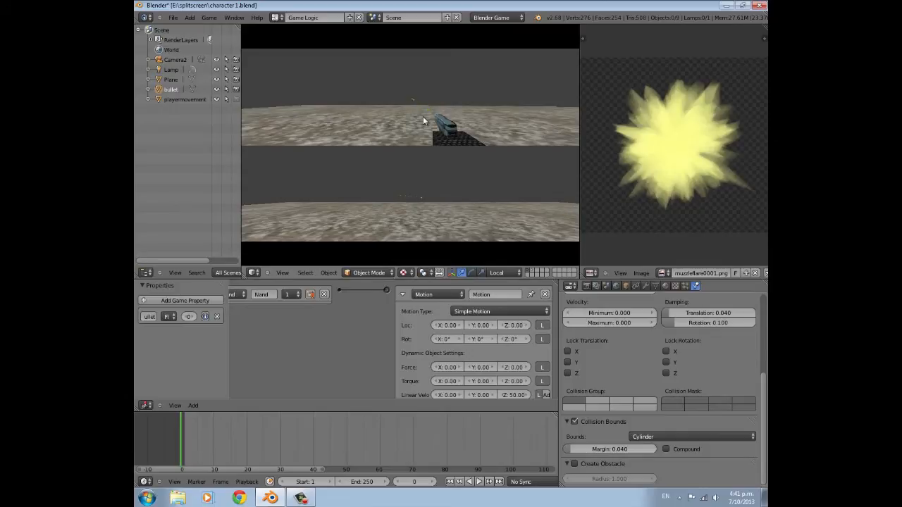
{"action": "key", "text": "Escape"}
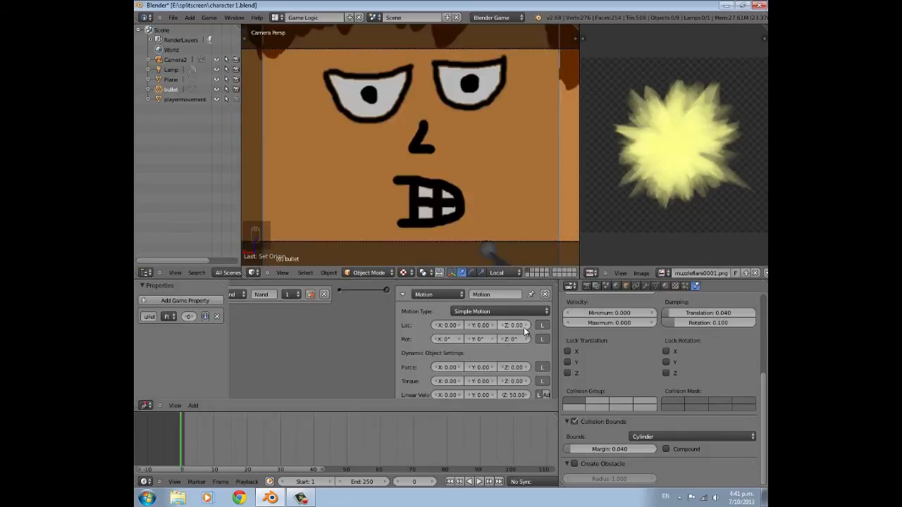
Set the Motion actuator's Z location to 0.50, test firing in the game, and exit
{"action": "key", "text": "p"}
{"action": "left_click", "coordinate": [442, 142]}
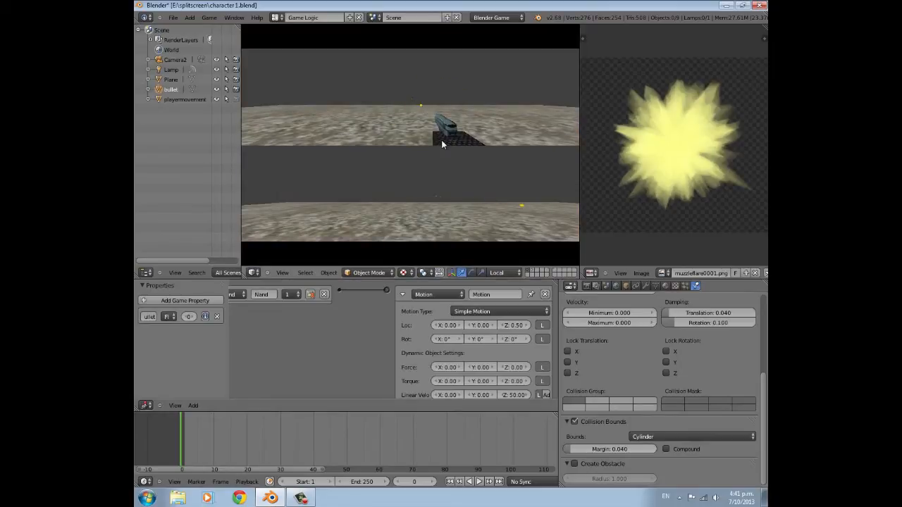
{"action": "key", "text": "a"}
{"action": "key", "text": "space"}
{"action": "key", "text": "Escape"}
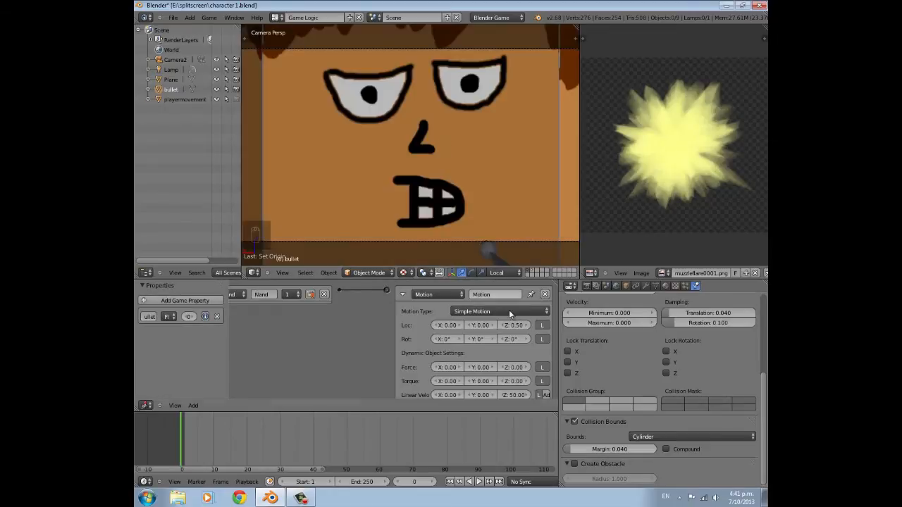
Collapse the bullet's Motion actuator, And controller and Always sensor logic bricks
{"action": "scroll", "coordinate": [510, 346], "scroll_direction": "down", "scroll_amount": 3}
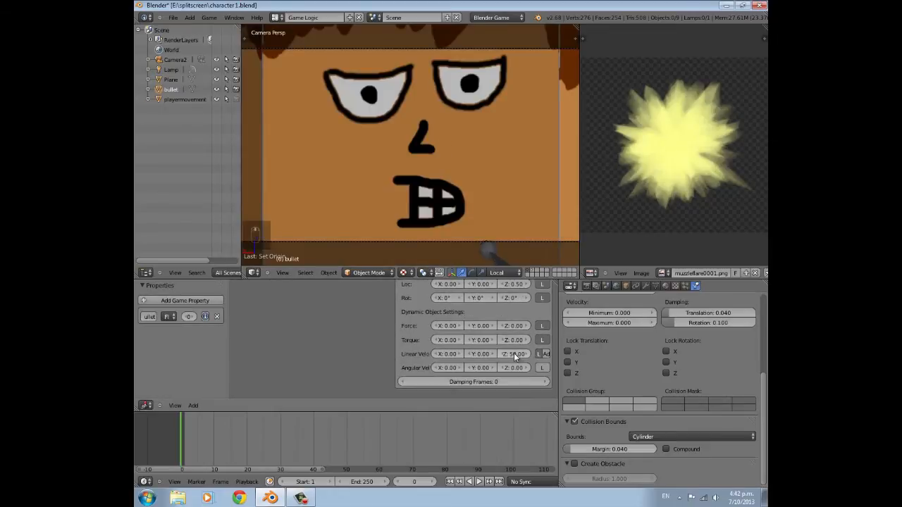
{"action": "scroll", "coordinate": [499, 351], "scroll_direction": "up", "scroll_amount": 1}
{"action": "scroll", "coordinate": [499, 351], "scroll_direction": "up", "scroll_amount": 4}
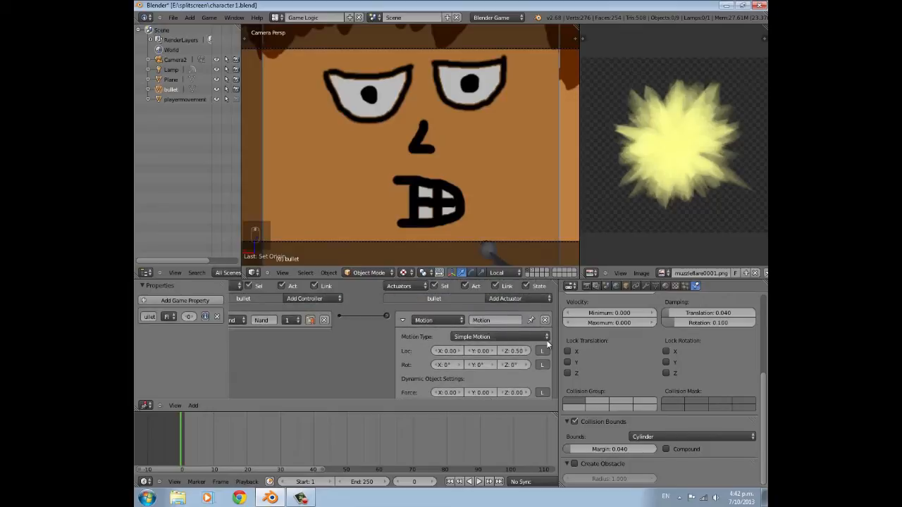
{"action": "scroll", "coordinate": [436, 313], "scroll_direction": "left", "scroll_amount": 6, "text": "ctrl"}
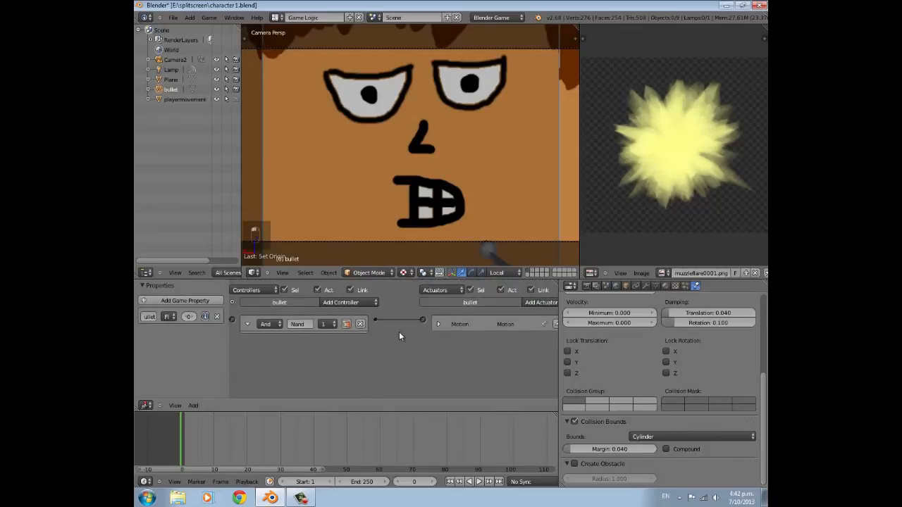
{"action": "middle_click_drag", "start_coordinate": [373, 357], "coordinate": [422, 355]}
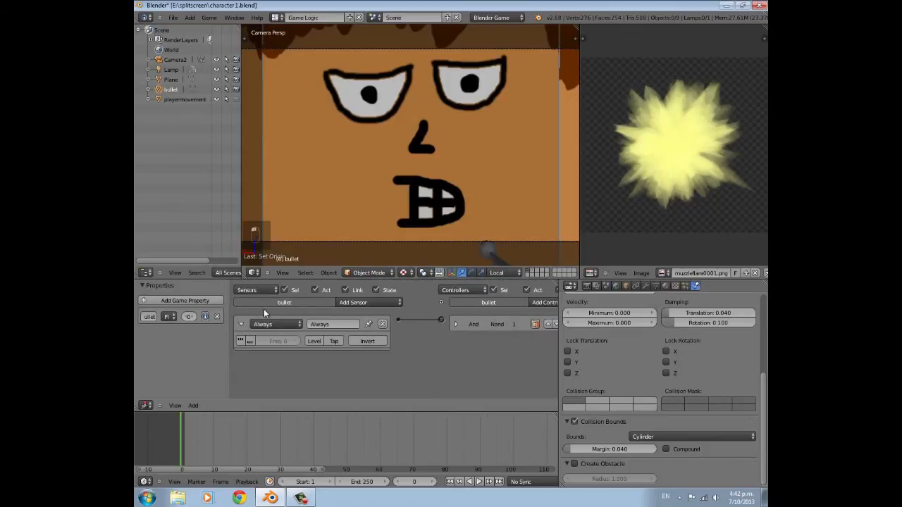
{"action": "left_click", "coordinate": [240, 324]}
Leave the camera view and look at the whole character with its gun from an angle above
{"action": "key", "text": "KP_0"}
{"action": "scroll", "coordinate": [418, 182], "scroll_direction": "down", "scroll_amount": 3}
{"action": "middle_click_drag", "start_coordinate": [456, 154], "coordinate": [392, 91]}
{"action": "scroll", "coordinate": [418, 181], "scroll_direction": "up", "scroll_amount": 5}
{"action": "scroll", "coordinate": [391, 91], "scroll_direction": "down", "scroll_amount": 3}
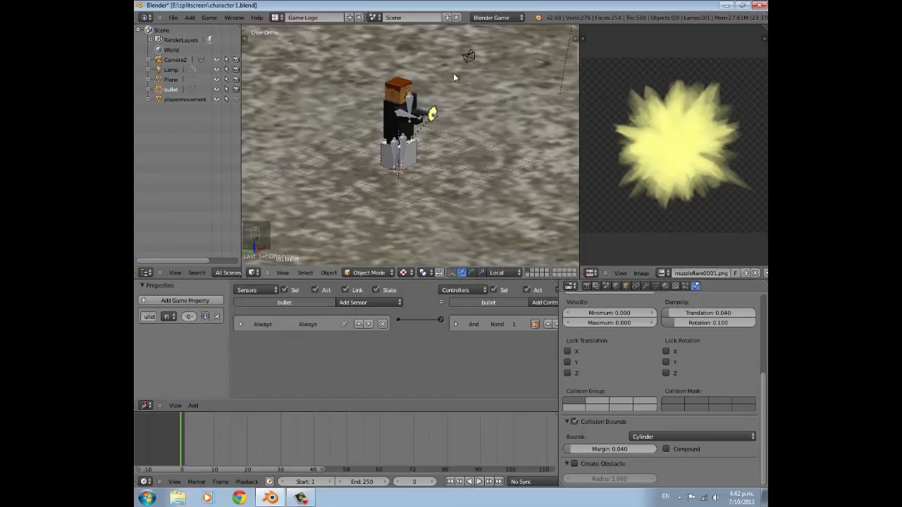
Add a cube mesh at the character's feet
{"action": "scroll", "coordinate": [426, 180], "scroll_direction": "up", "scroll_amount": 4}
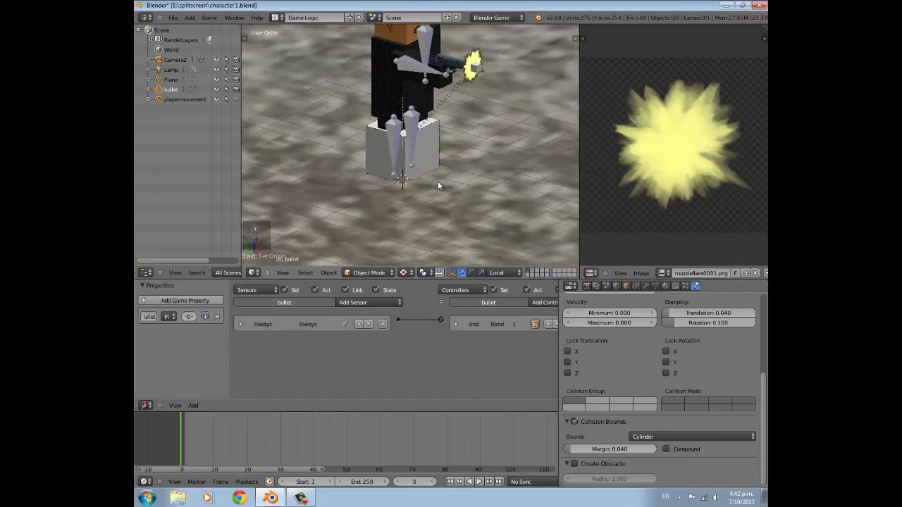
{"action": "mouse_move", "coordinate": [462, 181]}
{"action": "middle_mouse_down"}
{"action": "mouse_move", "coordinate": [372, 179]}
{"action": "mouse_move", "coordinate": [475, 170]}
{"action": "middle_mouse_up"}
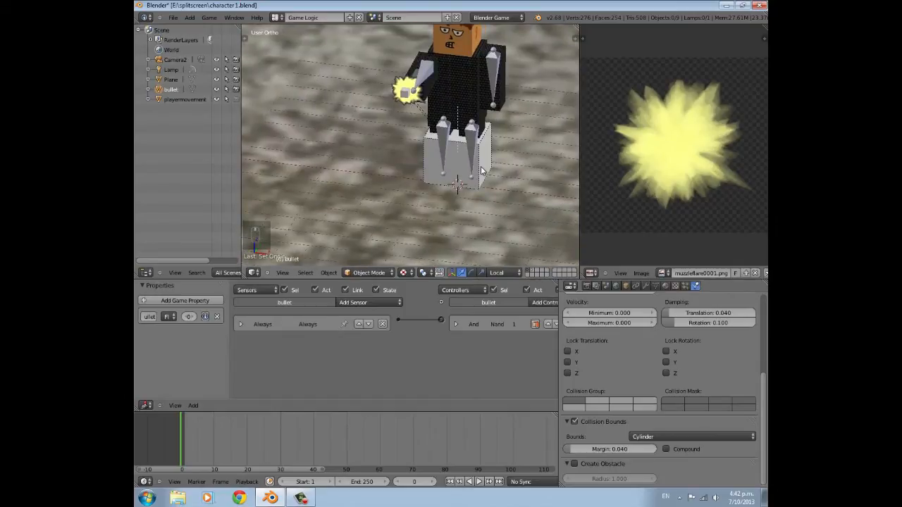
{"action": "scroll", "coordinate": [504, 113], "scroll_direction": "down", "scroll_amount": 3}
{"action": "scroll", "coordinate": [480, 145], "scroll_direction": "up", "scroll_amount": 3}
{"action": "scroll", "coordinate": [479, 147], "scroll_direction": "down", "scroll_amount": 2}
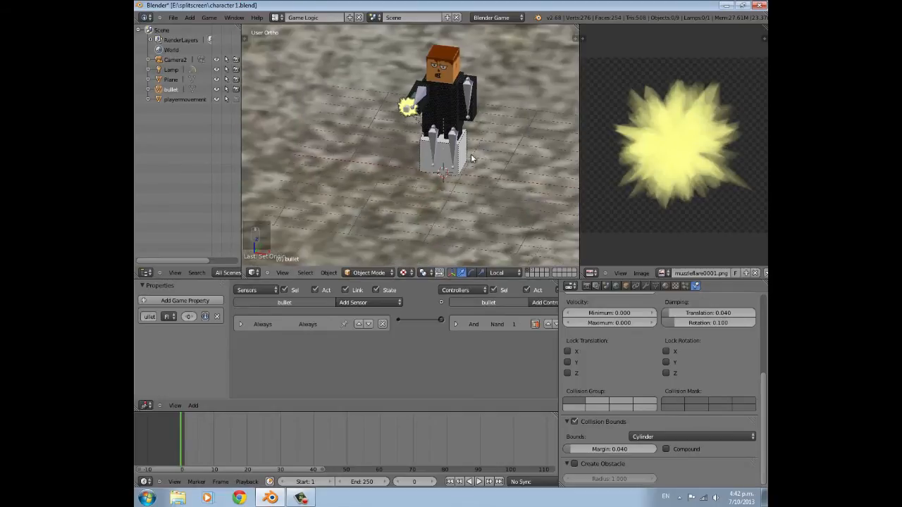
{"action": "scroll", "coordinate": [472, 159], "scroll_direction": "up", "scroll_amount": 2}
{"action": "key", "text": "shift+a"}
{"action": "mouse_move", "coordinate": [498, 169]}
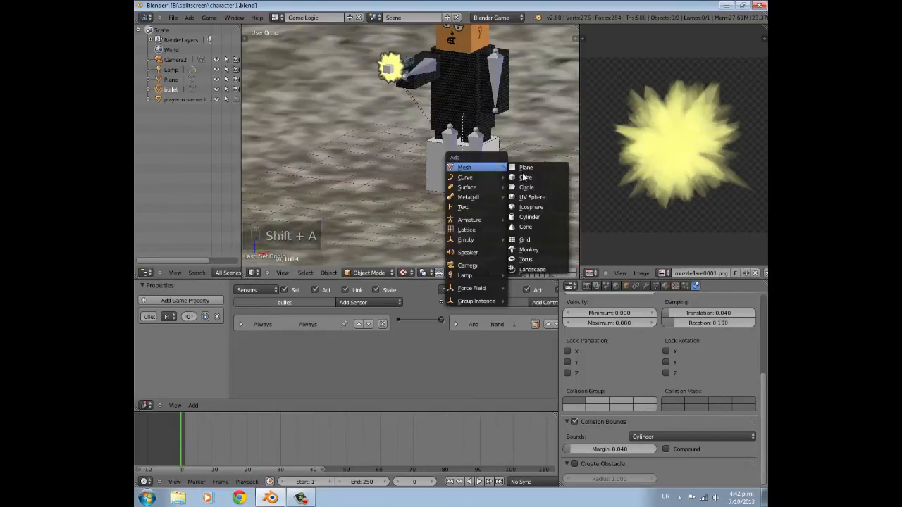
{"action": "left_click", "coordinate": [525, 177]}
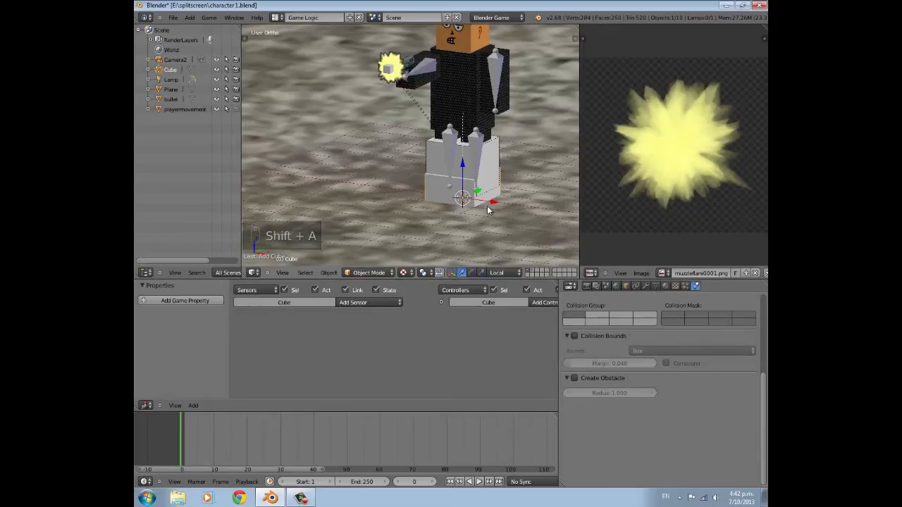
Raise the cube along the Z axis until it surrounds the character's upper body
{"action": "scroll", "coordinate": [486, 206], "scroll_direction": "up", "scroll_amount": 3}
{"action": "key", "text": "g"}
{"action": "key", "text": "z"}
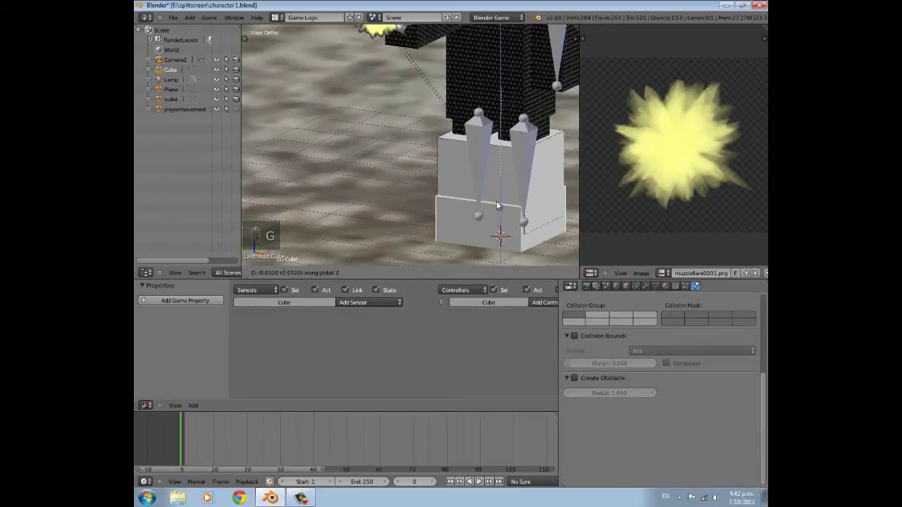
{"action": "left_click", "coordinate": [473, 107]}
{"action": "scroll", "coordinate": [472, 105], "scroll_direction": "down", "scroll_amount": 5}
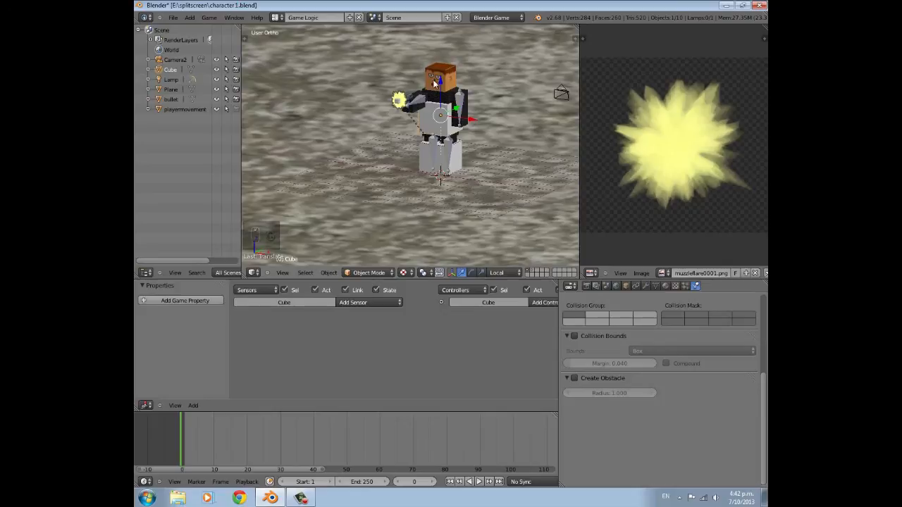
{"action": "left_click_drag", "start_coordinate": [438, 82], "coordinate": [443, 64]}
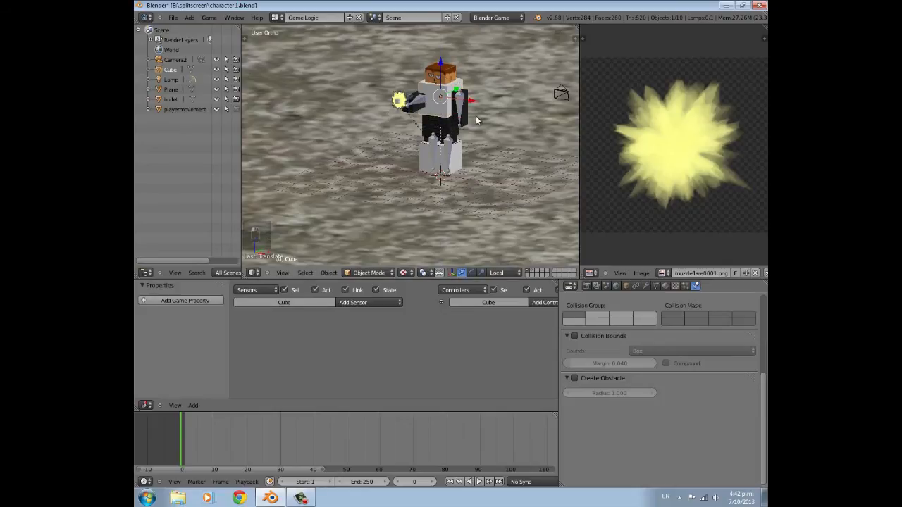
Scale the cube uniformly to about 1.54 and nudge it sideways so it encloses both arms
{"action": "middle_click_drag", "start_coordinate": [476, 119], "coordinate": [466, 146]}
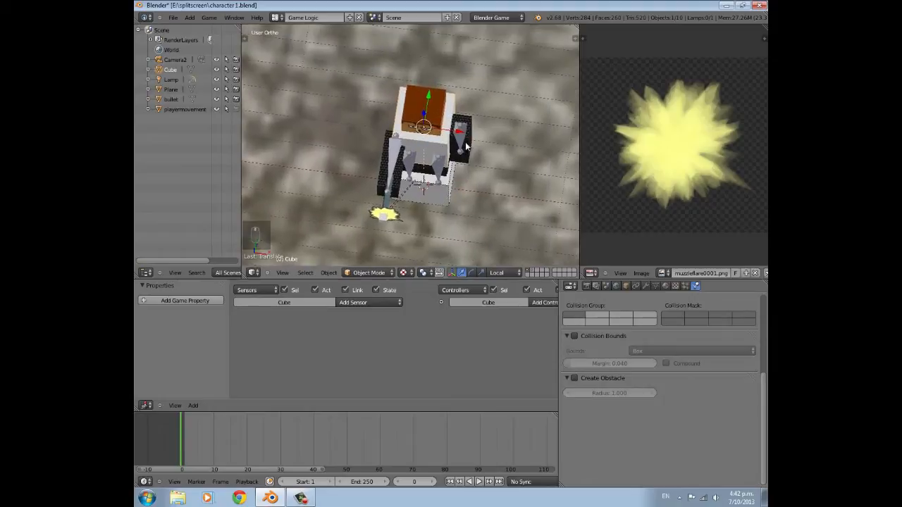
{"action": "key", "text": "s"}
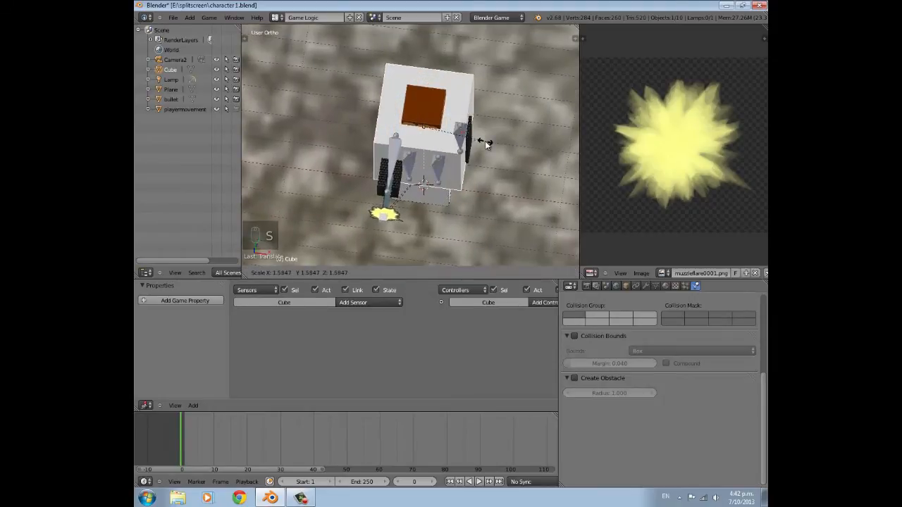
{"action": "left_click", "coordinate": [484, 141]}
{"action": "left_click_drag", "start_coordinate": [463, 135], "coordinate": [465, 137]}
Scale the cube along Y to about 0.87 and shift it forward along the character's facing direction
{"action": "scroll", "coordinate": [465, 139], "scroll_direction": "down", "scroll_amount": 3}
{"action": "middle_click_drag", "start_coordinate": [462, 143], "coordinate": [345, 122]}
{"action": "scroll", "coordinate": [465, 106], "scroll_direction": "up", "scroll_amount": 3}
{"action": "scroll", "coordinate": [394, 127], "scroll_direction": "up", "scroll_amount": 3}
{"action": "key", "text": "s"}
{"action": "key", "text": "y"}
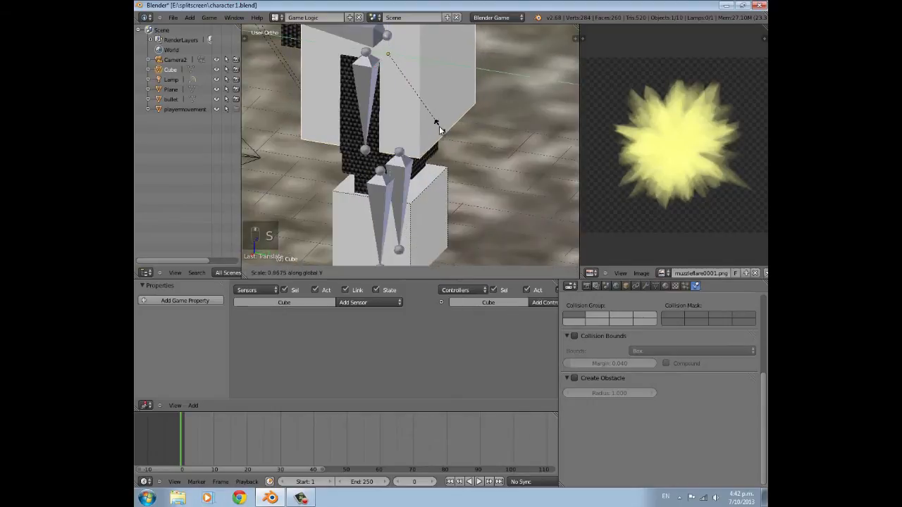
{"action": "left_click", "coordinate": [438, 129]}
{"action": "scroll", "coordinate": [410, 121], "scroll_direction": "down", "scroll_amount": 3}
{"action": "middle_click_drag", "start_coordinate": [409, 118], "coordinate": [452, 93]}
{"action": "left_click_drag", "start_coordinate": [442, 92], "coordinate": [423, 94]}
Stretch the cube along Z and adjust its height so it spans the torso and head
{"action": "middle_click_drag", "start_coordinate": [425, 97], "coordinate": [431, 173]}
{"action": "scroll", "coordinate": [403, 214], "scroll_direction": "up", "scroll_amount": 2}
{"action": "middle_click_drag", "start_coordinate": [431, 173], "coordinate": [423, 137]}
{"action": "key", "text": "s"}
{"action": "key", "text": "z"}
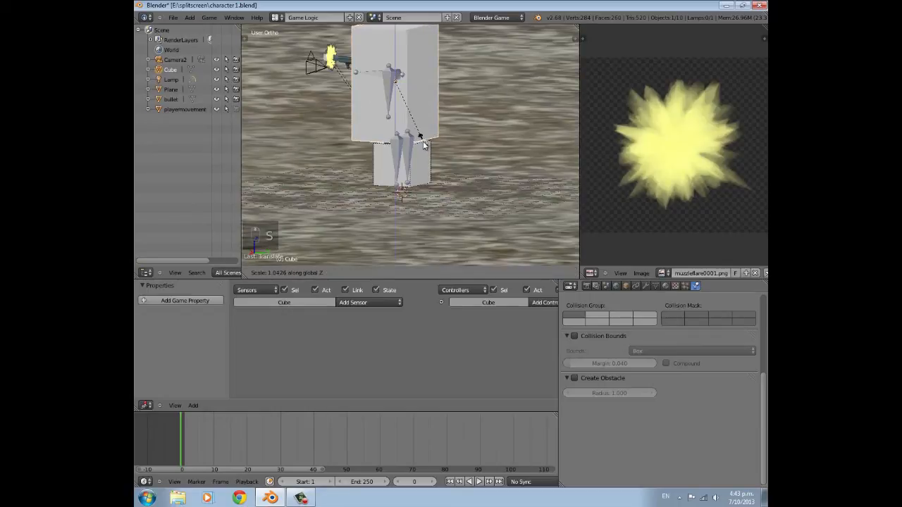
{"action": "left_click", "coordinate": [421, 142]}
{"action": "left_click_drag", "start_coordinate": [395, 47], "coordinate": [396, 50]}
In wireframe from the right side, scale the cube along Z by about 0.98 and nudge it vertically to fit the body
{"action": "scroll", "coordinate": [376, 105], "scroll_direction": "up", "scroll_amount": 3}
{"action": "middle_click_drag", "start_coordinate": [375, 107], "coordinate": [386, 138]}
{"action": "scroll", "coordinate": [426, 130], "scroll_direction": "down", "scroll_amount": 3}
{"action": "key", "text": "z"}
{"action": "key", "text": "KP_3"}
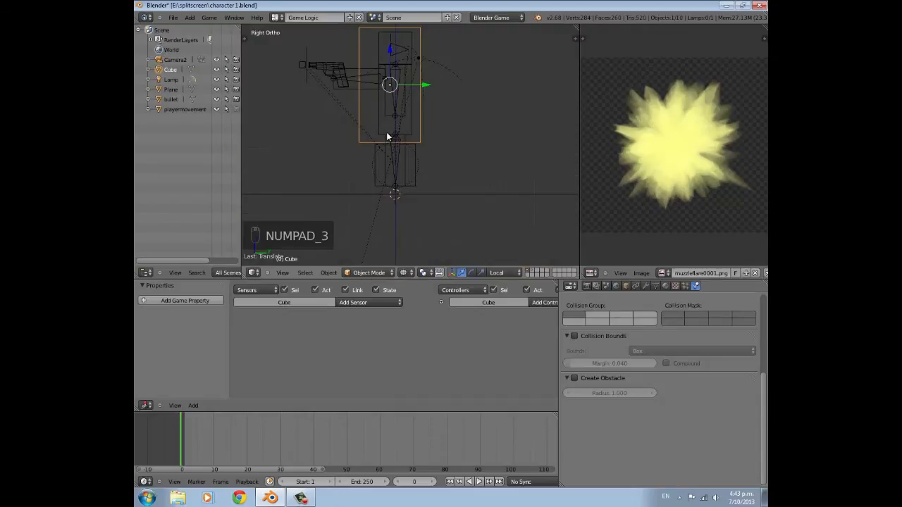
{"action": "middle_click_drag", "start_coordinate": [385, 115], "coordinate": [384, 155], "text": "shift"}
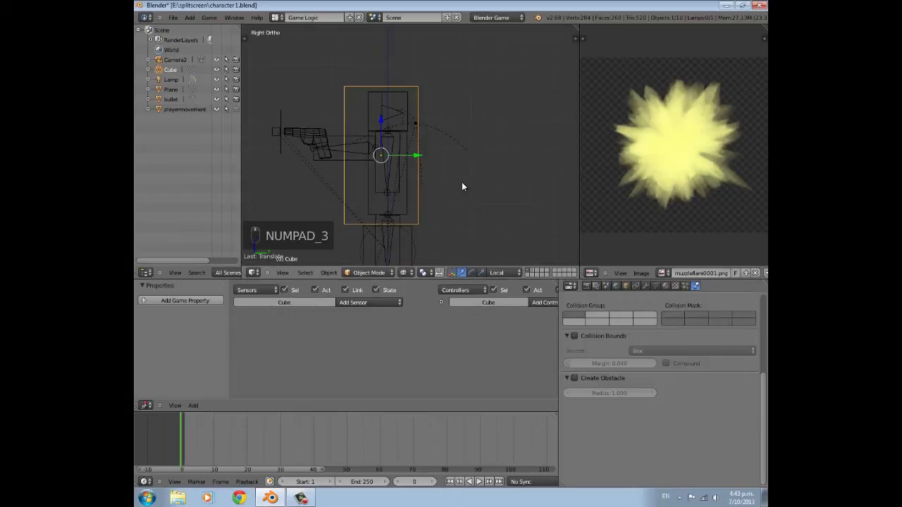
{"action": "key", "text": "s"}
{"action": "key", "text": "z"}
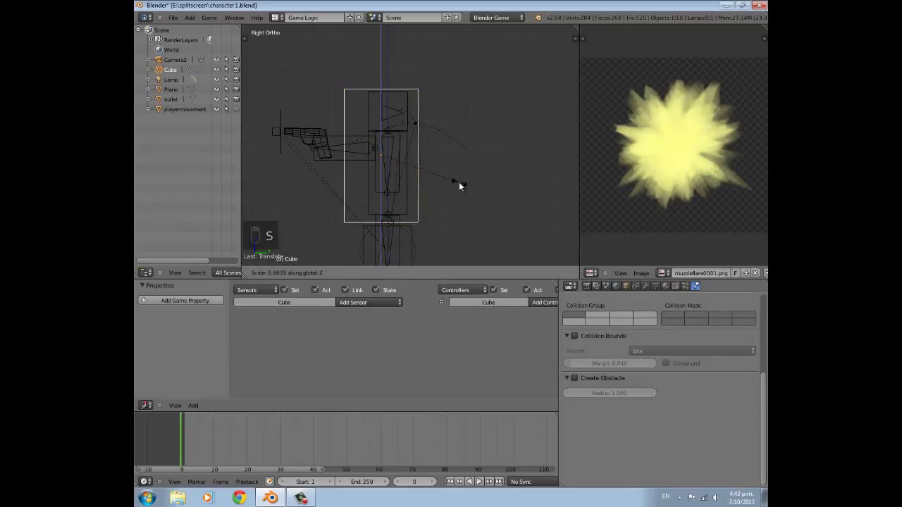
{"action": "left_click", "coordinate": [460, 181]}
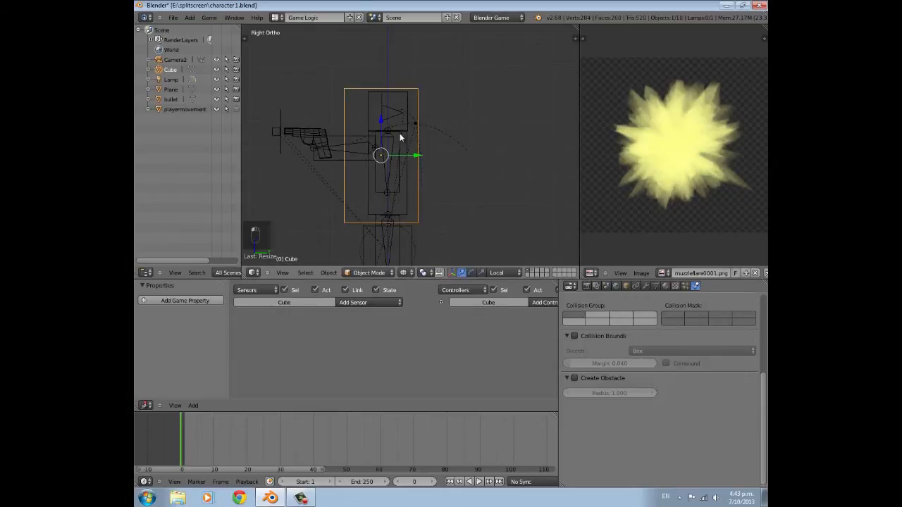
{"action": "left_click_drag", "start_coordinate": [384, 122], "coordinate": [384, 120]}
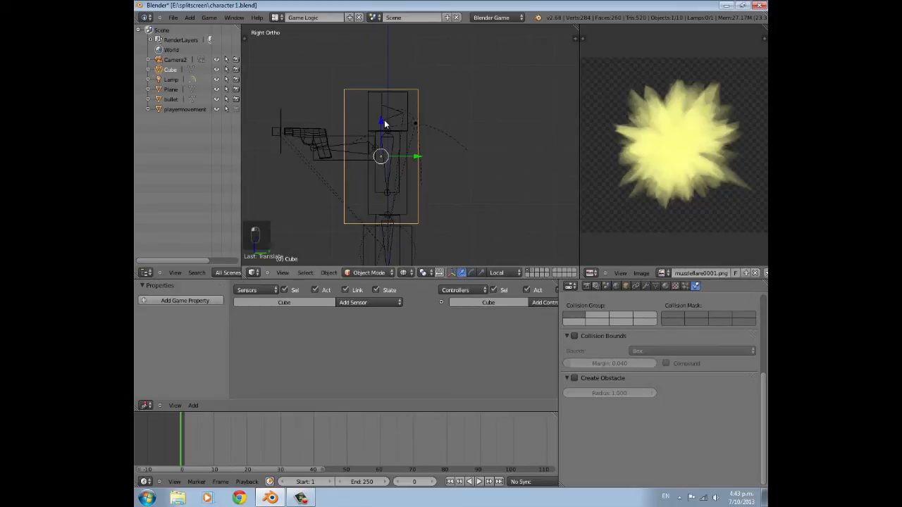
From the top view, shift the cube along its local Y axis by about -0.08
{"action": "middle_click_drag", "start_coordinate": [442, 138], "coordinate": [435, 209]}
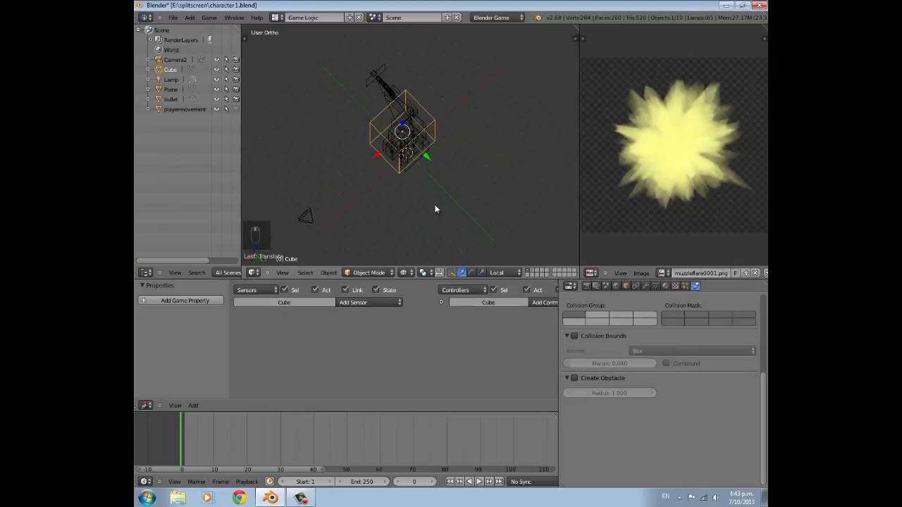
{"action": "key", "text": "KP_7"}
{"action": "scroll", "coordinate": [435, 204], "scroll_direction": "up", "scroll_amount": 5}
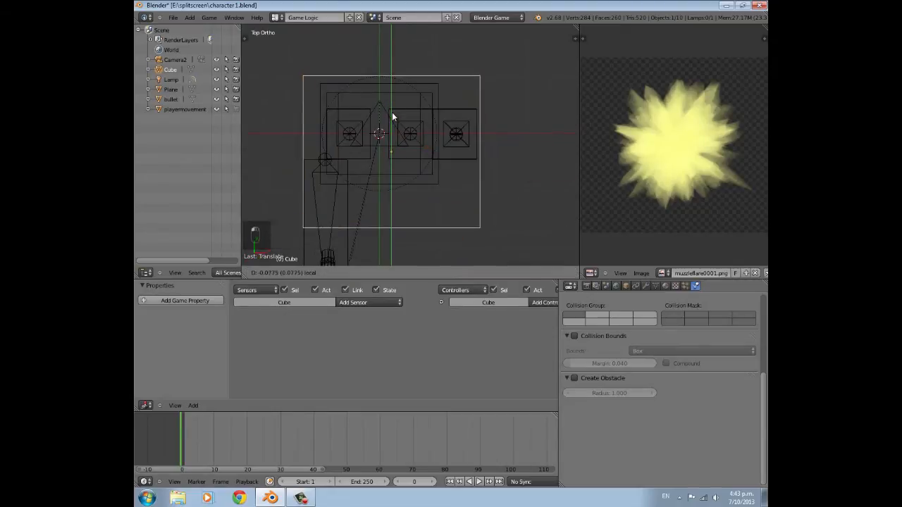
{"action": "scroll", "coordinate": [393, 115], "scroll_direction": "down", "scroll_amount": 4}
{"action": "middle_click_drag", "start_coordinate": [392, 119], "coordinate": [485, 165]}
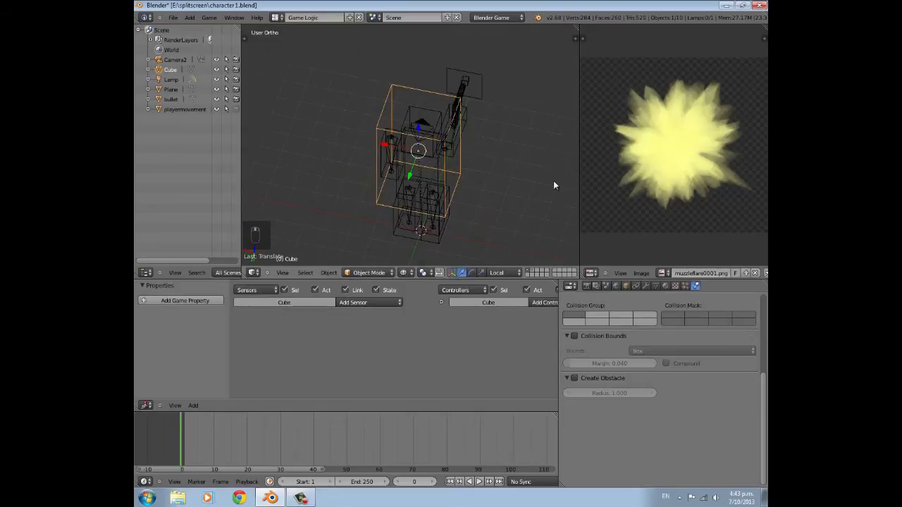
Turn on Ghost and Box collision bounds for the cube, with a collision margin of 0.144
{"action": "scroll", "coordinate": [587, 388], "scroll_direction": "up", "scroll_amount": 5}
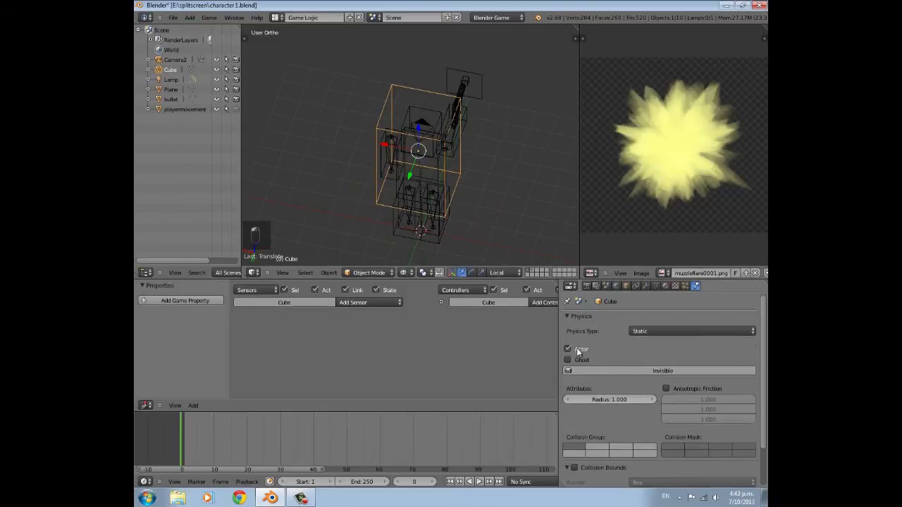
{"action": "scroll", "coordinate": [679, 349], "scroll_direction": "down", "scroll_amount": 2}
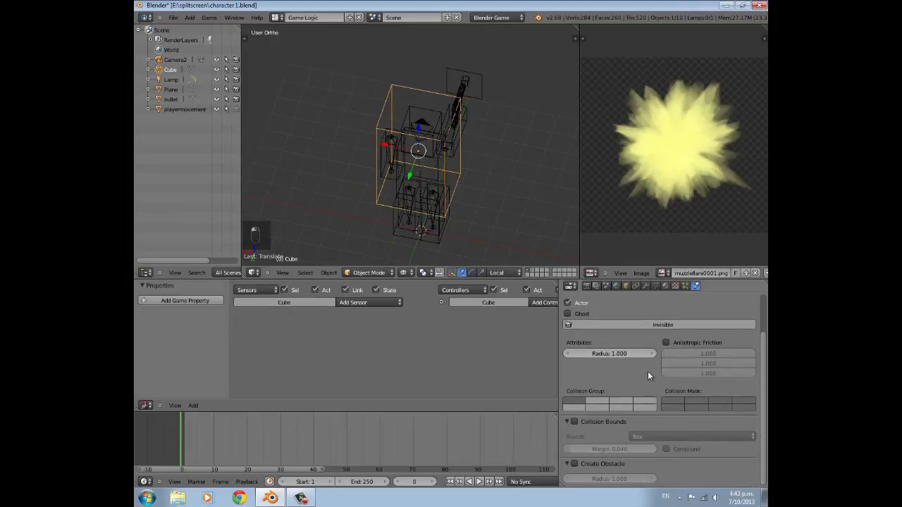
{"action": "left_click", "coordinate": [573, 421]}
{"action": "left_click", "coordinate": [585, 451]}
{"action": "type", "text": "0"}
{"action": "key", "text": "Return"}
{"action": "left_click", "coordinate": [568, 314]}
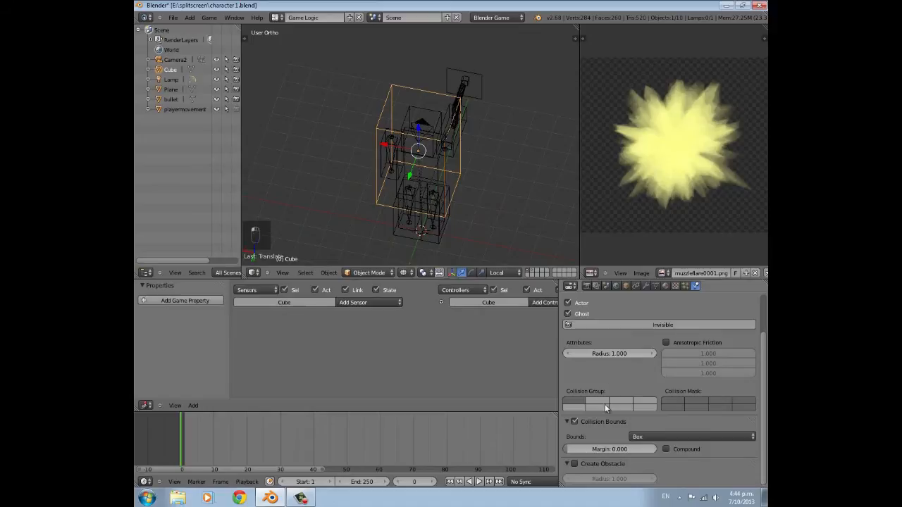
{"action": "mouse_move", "coordinate": [575, 451]}
{"action": "left_mouse_down"}
{"action": "mouse_move", "coordinate": [650, 455]}
{"action": "mouse_move", "coordinate": [575, 449]}
{"action": "mouse_move", "coordinate": [587, 448]}
{"action": "left_mouse_up"}
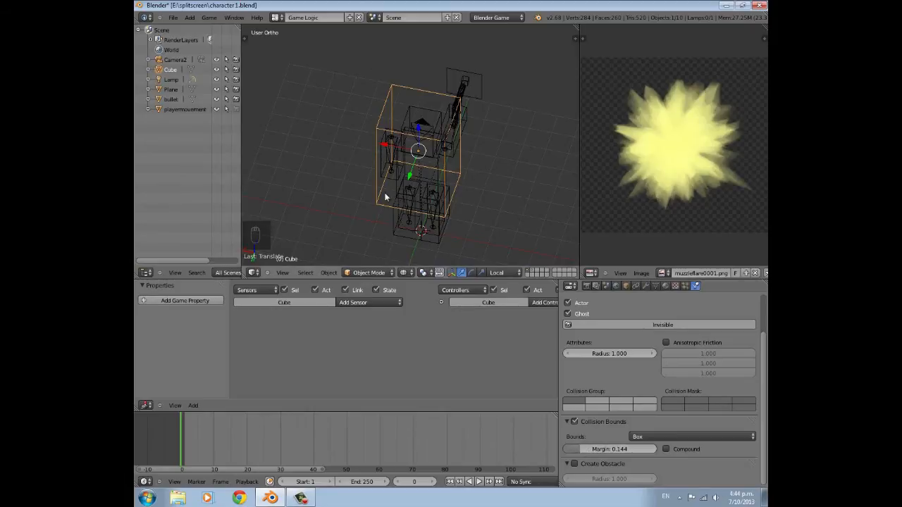
Make the cube invisible in the game and set its physics type to Sensor
{"action": "middle_click_drag", "start_coordinate": [427, 185], "coordinate": [350, 153]}
{"action": "scroll", "coordinate": [409, 152], "scroll_direction": "up", "scroll_amount": 5}
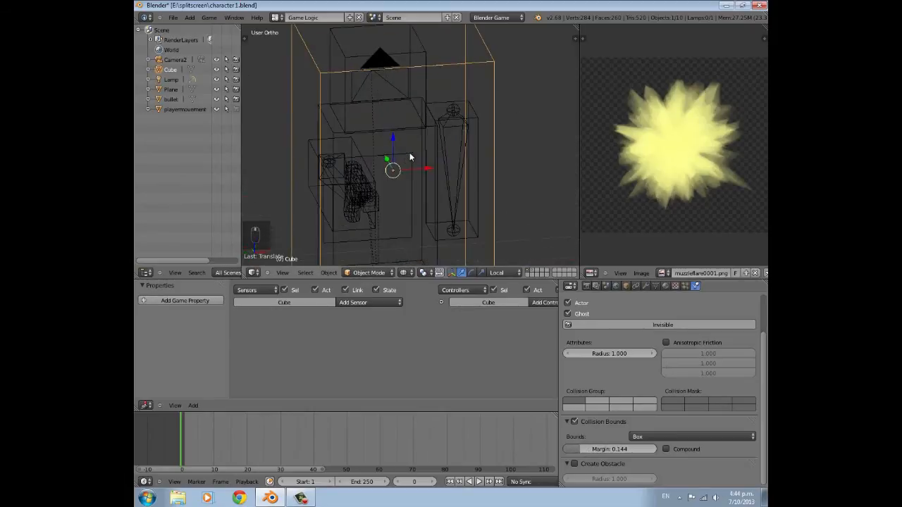
{"action": "scroll", "coordinate": [455, 180], "scroll_direction": "down", "scroll_amount": 4}
{"action": "scroll", "coordinate": [395, 247], "scroll_direction": "down", "scroll_amount": 4}
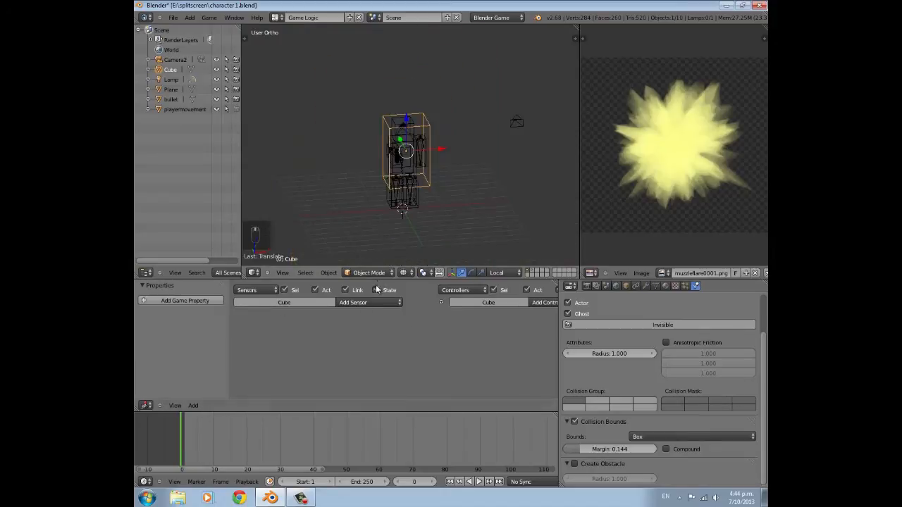
{"action": "scroll", "coordinate": [427, 181], "scroll_direction": "up", "scroll_amount": 5}
{"action": "middle_click_drag", "start_coordinate": [428, 181], "coordinate": [451, 177]}
{"action": "scroll", "coordinate": [451, 177], "scroll_direction": "down", "scroll_amount": 3}
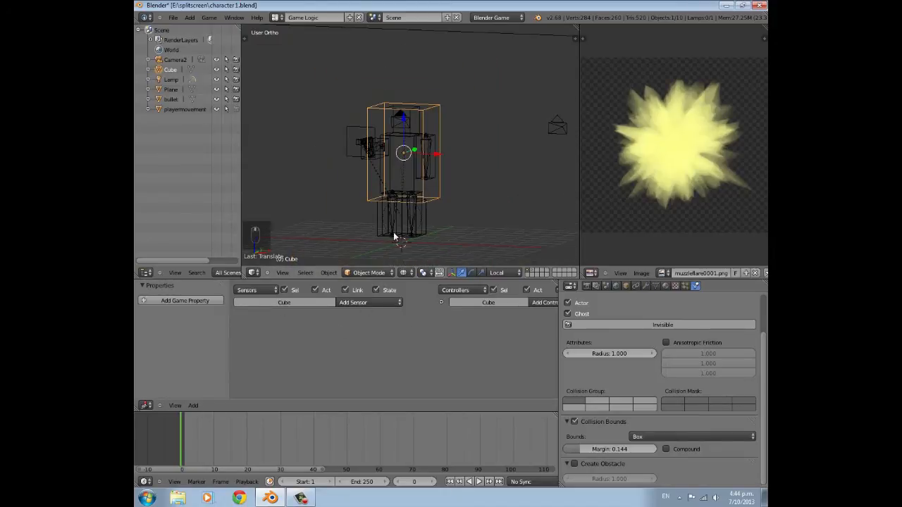
{"action": "scroll", "coordinate": [606, 331], "scroll_direction": "up", "scroll_amount": 2}
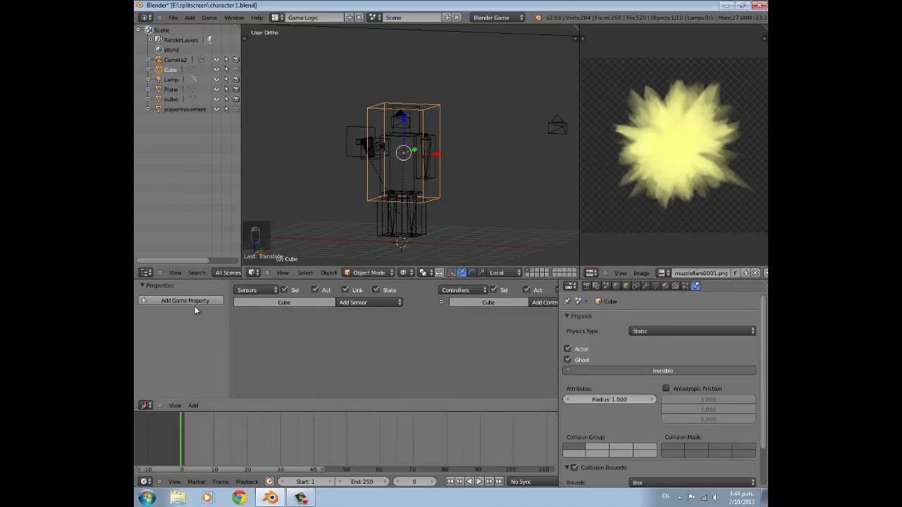
{"action": "left_click", "coordinate": [655, 333]}
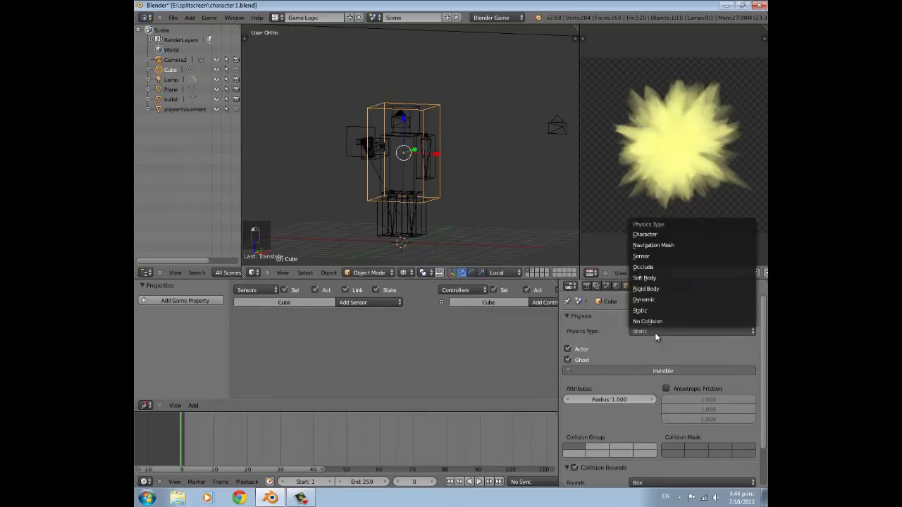
{"action": "left_click", "coordinate": [651, 256]}
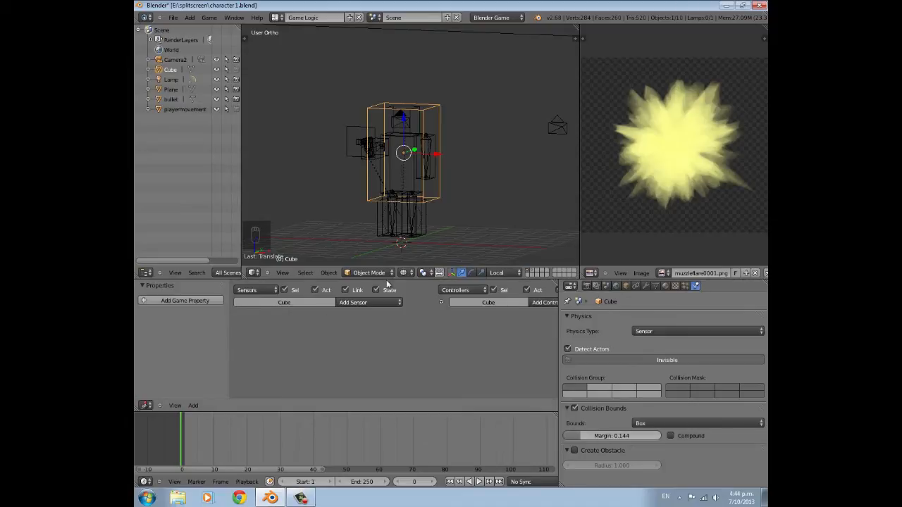
{"action": "middle_click_drag", "start_coordinate": [366, 225], "coordinate": [403, 227]}
{"action": "scroll", "coordinate": [403, 227], "scroll_direction": "up", "scroll_amount": 3}
{"action": "left_click", "coordinate": [188, 301]}
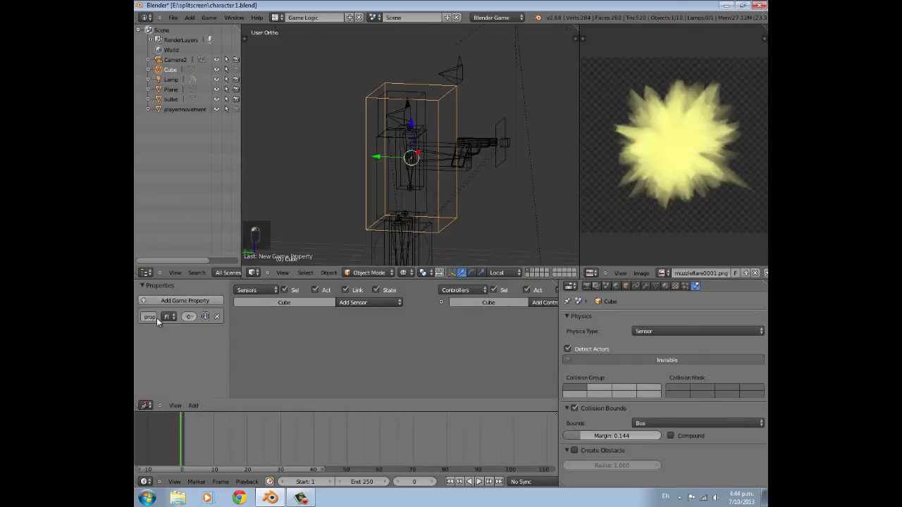
{"action": "left_click", "coordinate": [216, 316]}
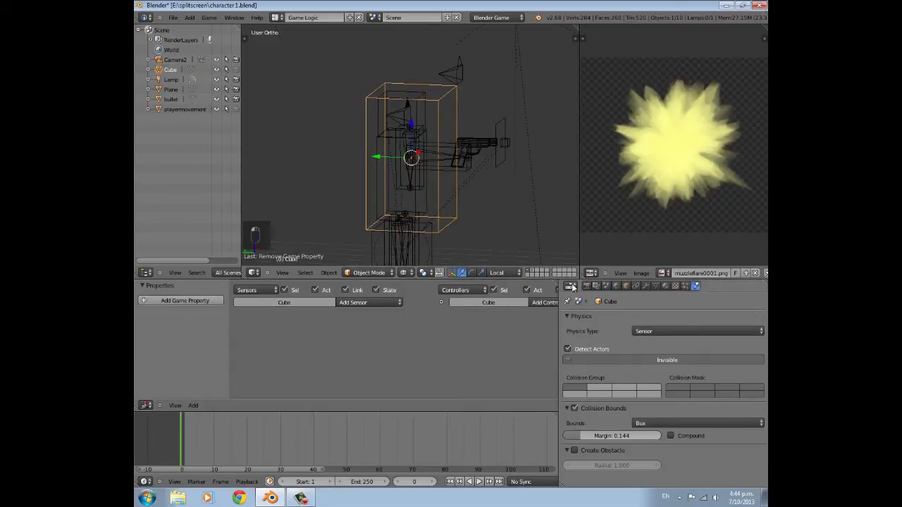
Rename the cube object as "player sensor"
{"action": "left_click", "coordinate": [626, 285]}
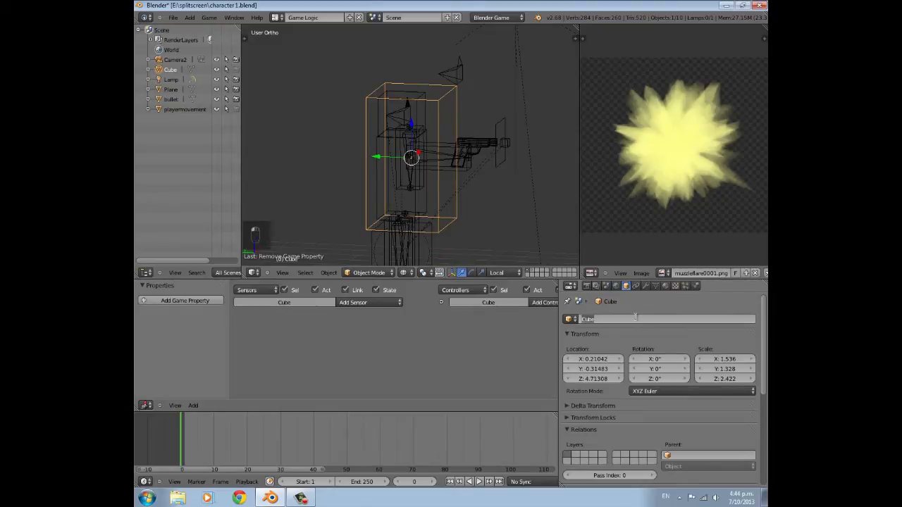
{"action": "type", "text": "player"}
{"action": "key", "text": "BackSpace"}
{"action": "key", "text": "BackSpace"}
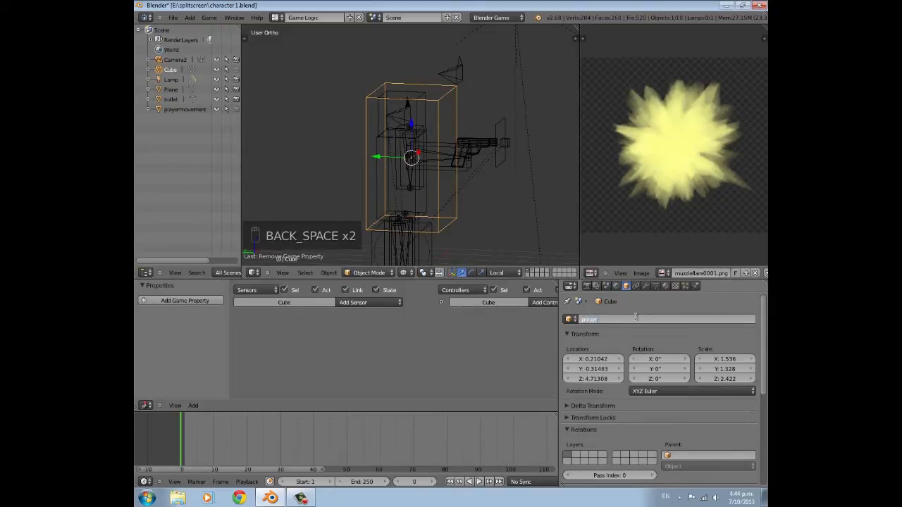
{"action": "key", "text": "Return"}
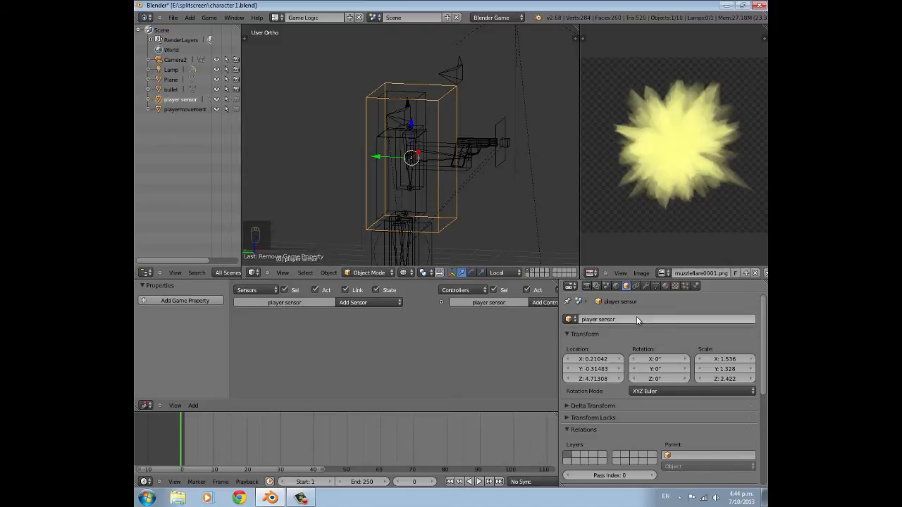
Add a Collision sensor to the player sensor object that reacts to the property "bullet"
{"action": "left_click", "coordinate": [368, 302]}
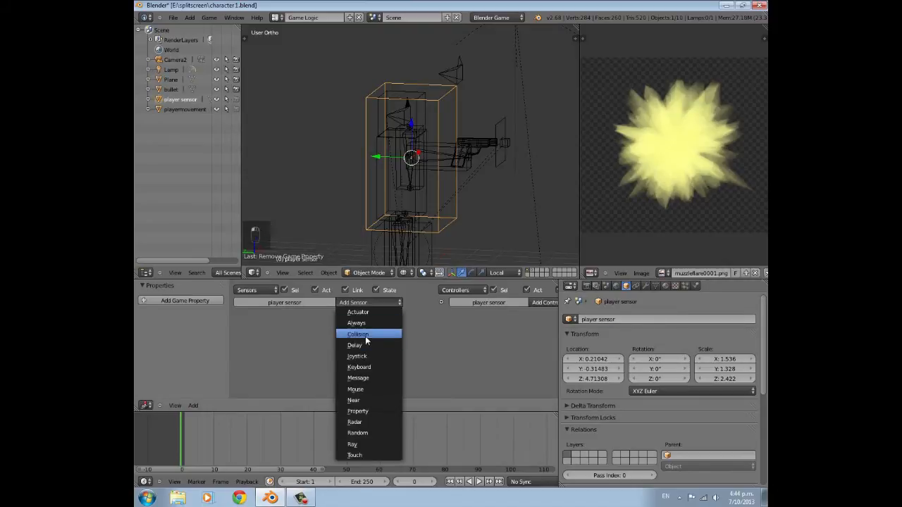
{"action": "left_click", "coordinate": [365, 335]}
{"action": "left_click", "coordinate": [342, 357]}
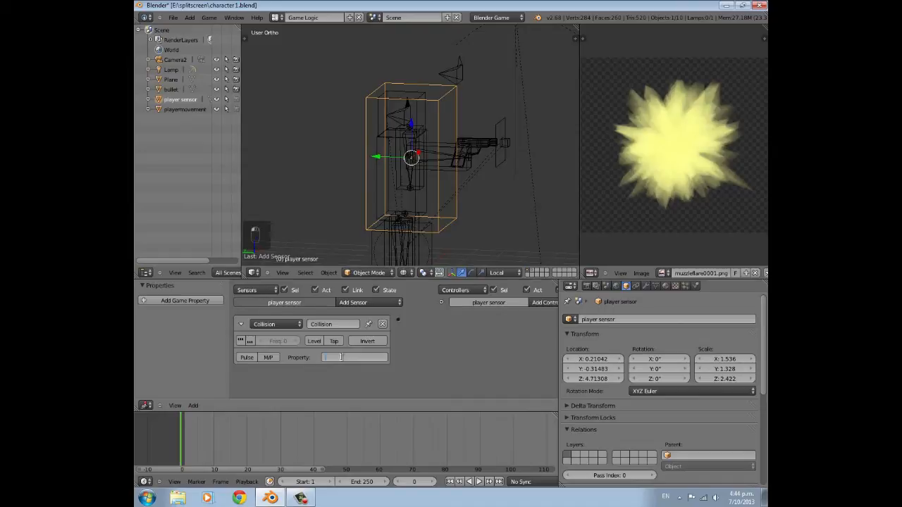
{"action": "type", "text": "bullet"}
{"action": "key", "text": "Return"}
Check the game property of the bullet object on the second layer and return to the first layer
{"action": "left_click", "coordinate": [536, 276]}
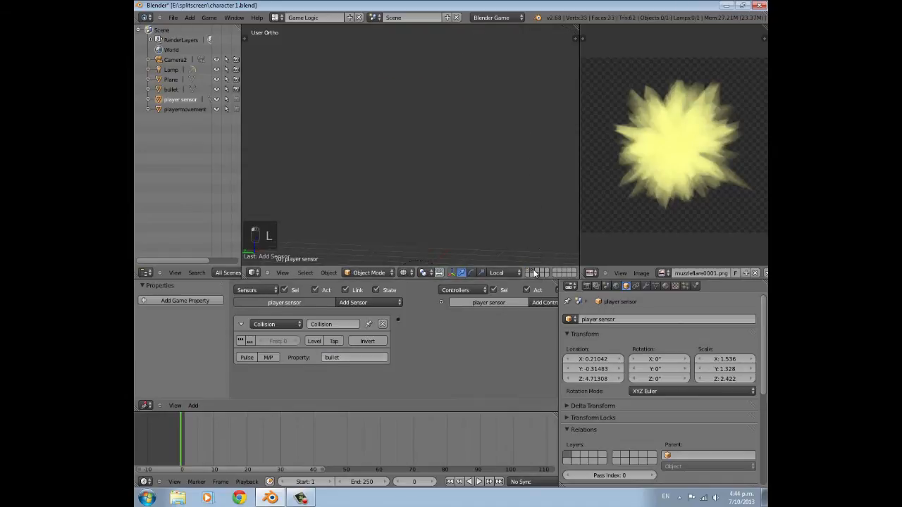
{"action": "right_click", "coordinate": [413, 204]}
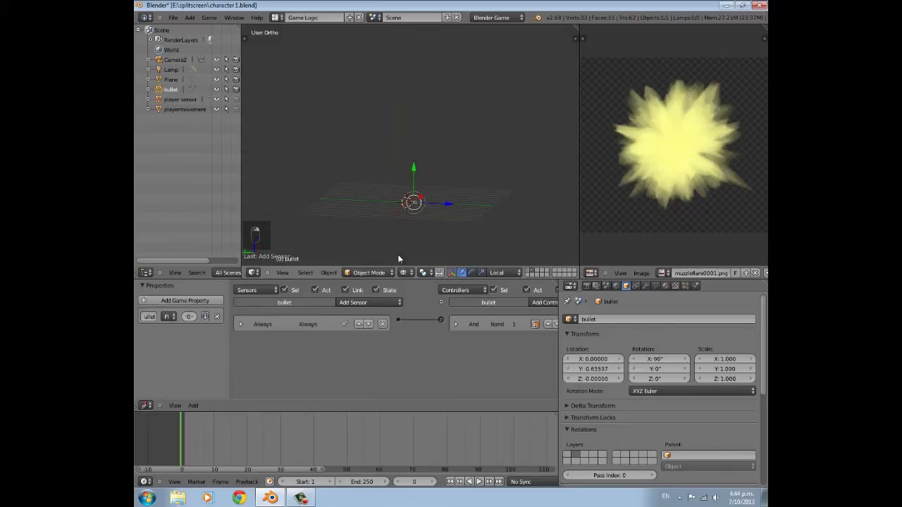
{"action": "left_click", "coordinate": [529, 273]}
{"action": "scroll", "coordinate": [434, 208], "scroll_direction": "up", "scroll_amount": 3}
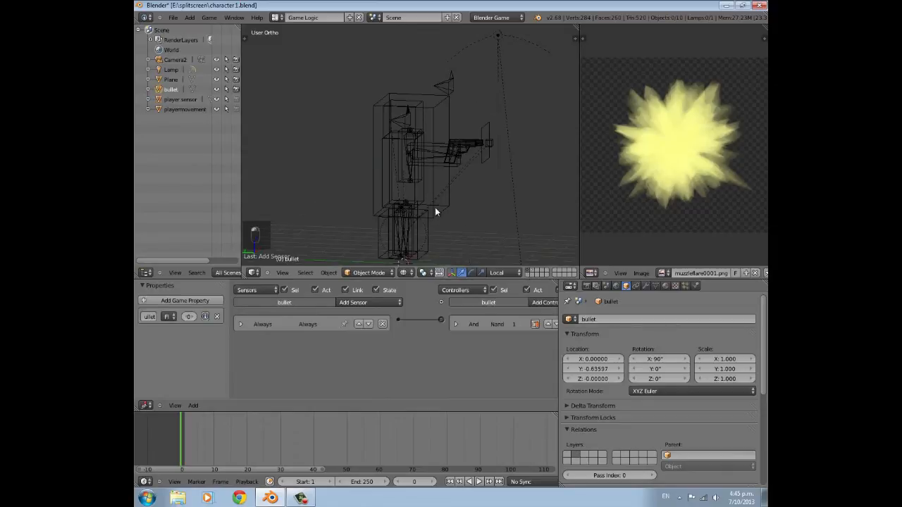
Add an And controller to the player sensor object and link the Collision sensor to it
{"action": "right_click", "coordinate": [450, 201]}
{"action": "middle_click_drag", "start_coordinate": [416, 202], "coordinate": [432, 205]}
{"action": "scroll", "coordinate": [367, 357], "scroll_direction": "down", "scroll_amount": 4}
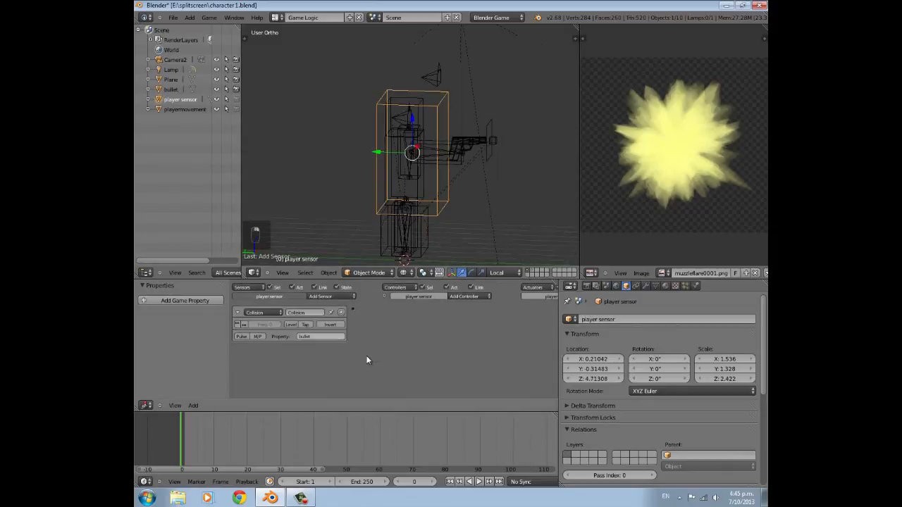
{"action": "middle_click_drag", "start_coordinate": [497, 341], "coordinate": [407, 338]}
{"action": "left_click", "coordinate": [520, 296]}
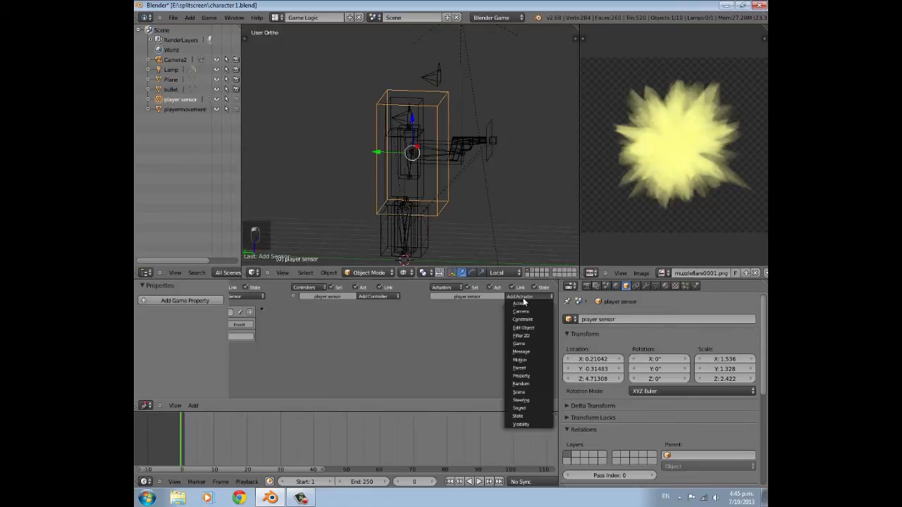
{"action": "middle_click_drag", "start_coordinate": [460, 312], "coordinate": [506, 304]}
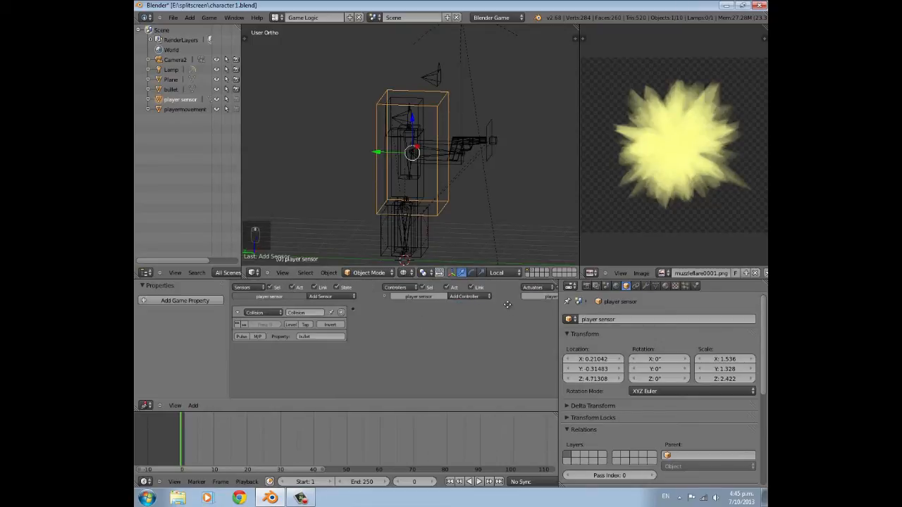
{"action": "left_click", "coordinate": [465, 296]}
{"action": "left_click", "coordinate": [463, 305]}
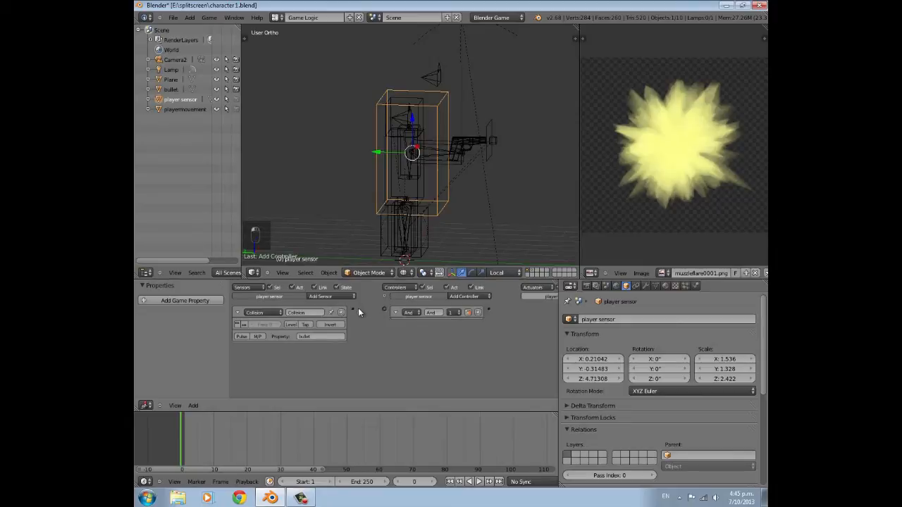
{"action": "left_click_drag", "start_coordinate": [357, 308], "coordinate": [383, 311]}
{"action": "middle_click_drag", "start_coordinate": [540, 333], "coordinate": [450, 318]}
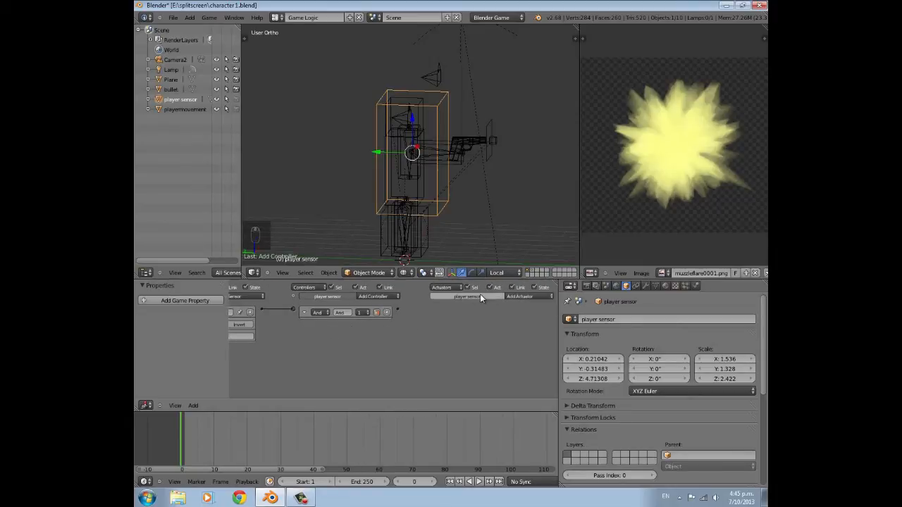
{"action": "mouse_move", "coordinate": [413, 326]}
{"action": "middle_mouse_down"}
{"action": "mouse_move", "coordinate": [474, 326]}
{"action": "mouse_move", "coordinate": [412, 326]}
{"action": "middle_mouse_up"}
{"action": "middle_click_drag", "start_coordinate": [481, 143], "coordinate": [405, 209]}
{"action": "scroll", "coordinate": [365, 195], "scroll_direction": "down", "scroll_amount": 5}
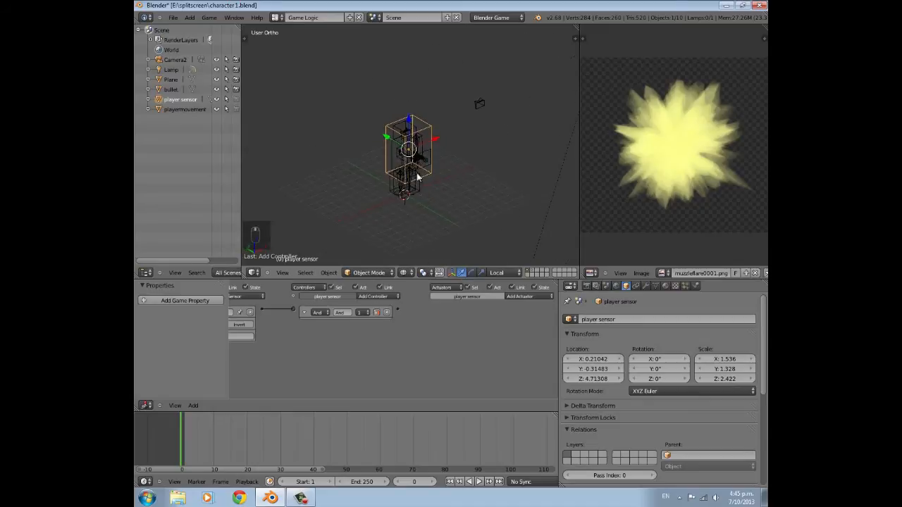
Add a plane mesh and move it along Y to about -2.67, in front of the character
{"action": "scroll", "coordinate": [387, 183], "scroll_direction": "up", "scroll_amount": 5}
{"action": "scroll", "coordinate": [392, 187], "scroll_direction": "down", "scroll_amount": 4}
{"action": "middle_click_drag", "start_coordinate": [424, 193], "coordinate": [413, 175], "text": "shift"}
{"action": "scroll", "coordinate": [422, 151], "scroll_direction": "up", "scroll_amount": 2}
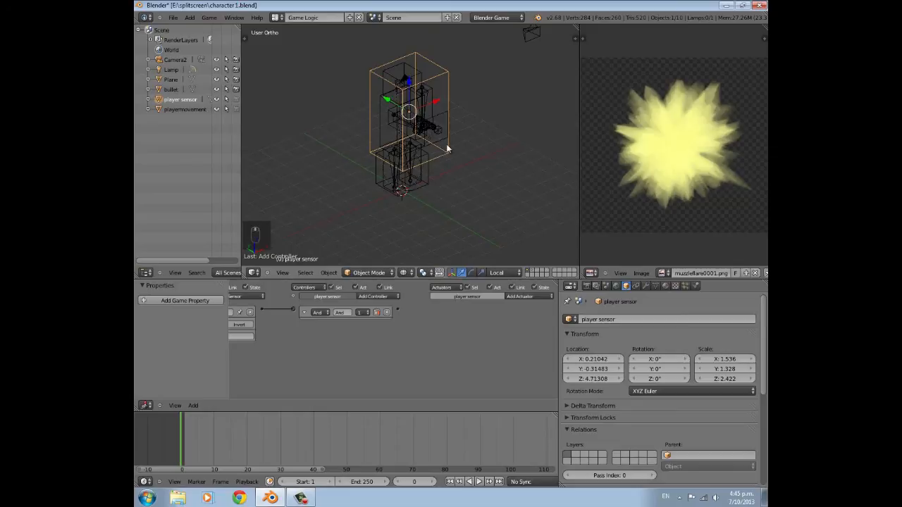
{"action": "scroll", "coordinate": [386, 175], "scroll_direction": "up", "scroll_amount": 3}
{"action": "key", "text": "shift+a"}
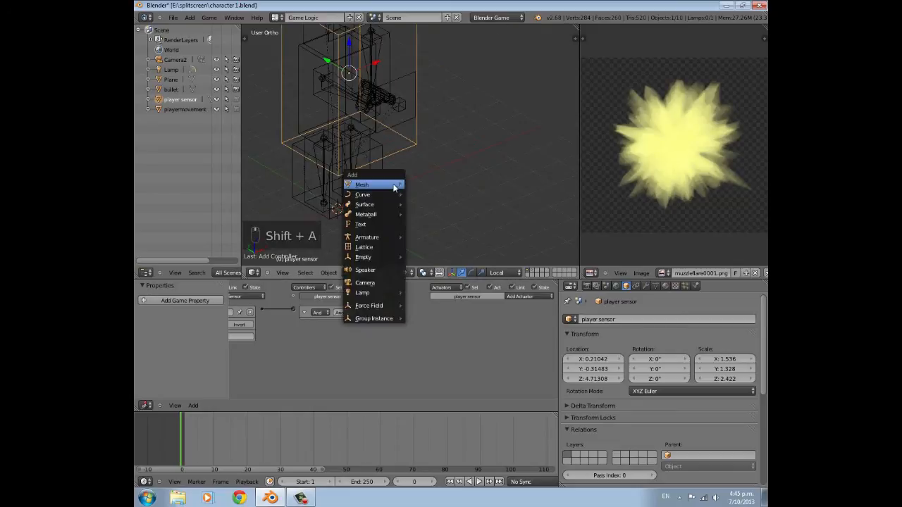
{"action": "mouse_move", "coordinate": [395, 186]}
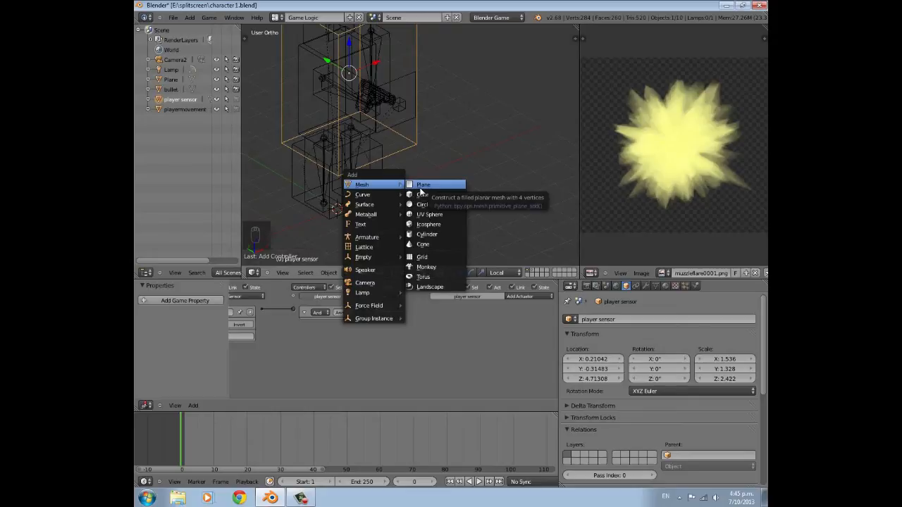
{"action": "left_click", "coordinate": [421, 187]}
{"action": "scroll", "coordinate": [380, 198], "scroll_direction": "down", "scroll_amount": 3}
{"action": "left_click_drag", "start_coordinate": [357, 164], "coordinate": [375, 183]}
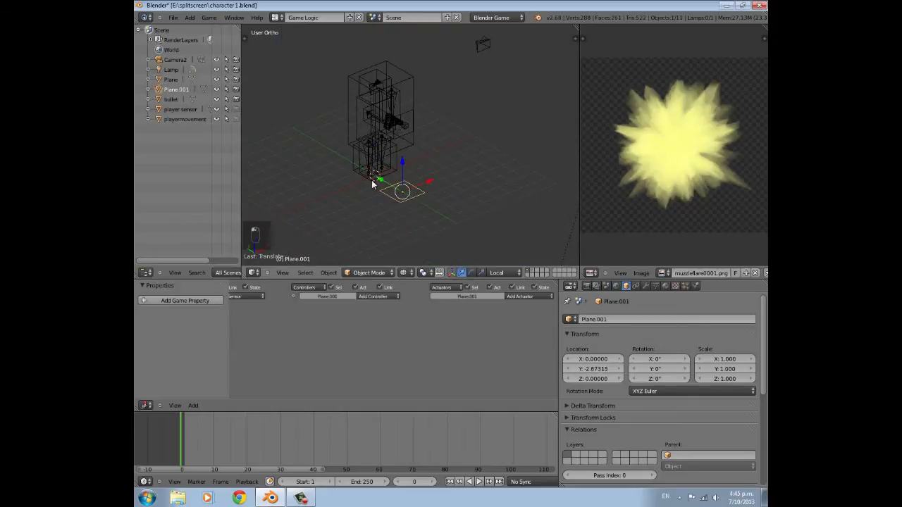
Rename the new plane as blood
{"action": "left_click", "coordinate": [633, 318]}
{"action": "key", "text": "BackSpace"}
{"action": "type", "text": "blod"}
{"action": "key", "text": "Return"}
{"action": "left_click", "coordinate": [633, 319]}
{"action": "type", "text": "blood"}
{"action": "key", "text": "Return"}
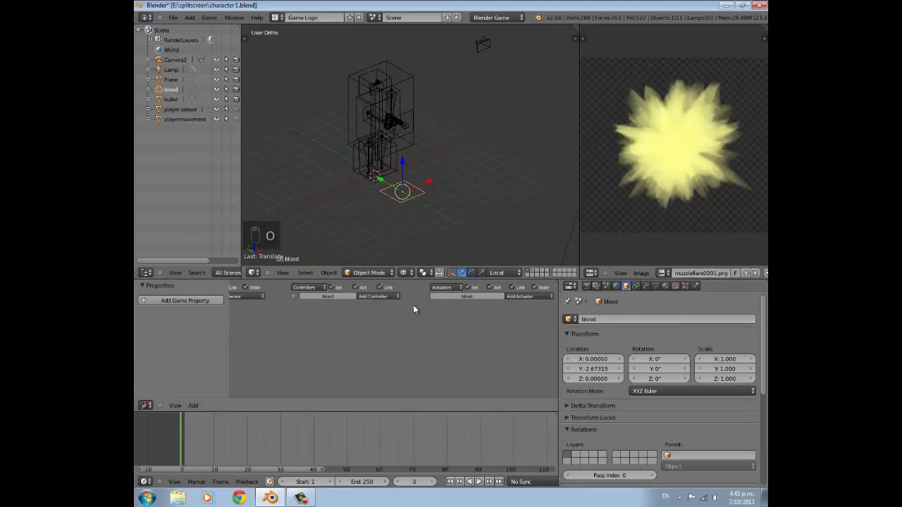
Scale the blood plane along X to about 1.51 and raise it to about 6.25 on Z
{"action": "middle_click_drag", "start_coordinate": [320, 332], "coordinate": [413, 332]}
{"action": "key", "text": "s"}
{"action": "key", "text": "x"}
{"action": "left_click", "coordinate": [451, 202]}
{"action": "scroll", "coordinate": [433, 204], "scroll_direction": "up", "scroll_amount": 2}
{"action": "scroll", "coordinate": [429, 206], "scroll_direction": "down", "scroll_amount": 3}
{"action": "left_click_drag", "start_coordinate": [411, 143], "coordinate": [415, 95]}
{"action": "scroll", "coordinate": [412, 160], "scroll_direction": "up", "scroll_amount": 3}
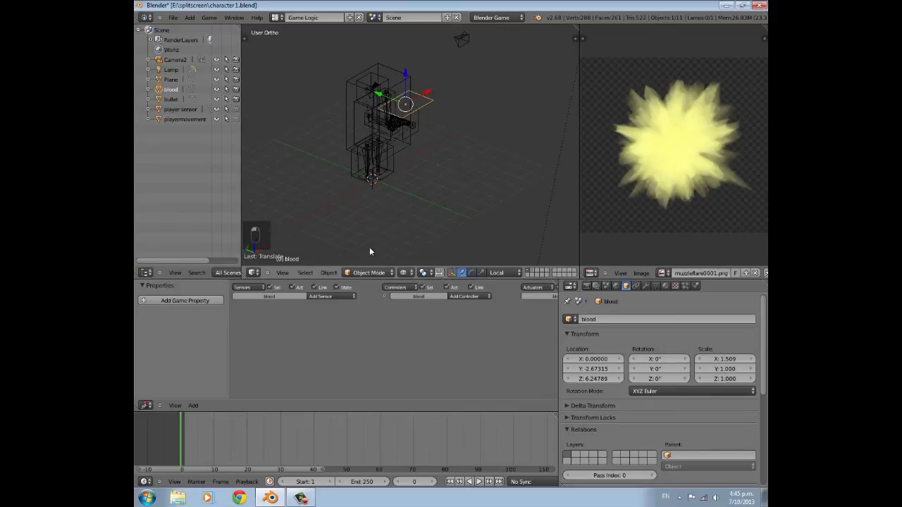
Display the viewport with textures and rotate the blood plane 90 degrees about the X axis
{"action": "left_click", "coordinate": [404, 272]}
{"action": "left_click", "coordinate": [427, 234]}
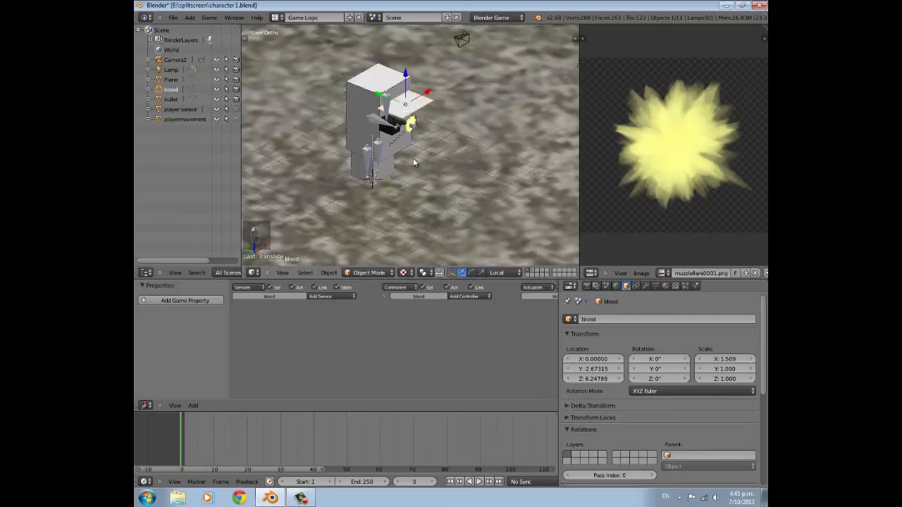
{"action": "scroll", "coordinate": [414, 163], "scroll_direction": "up", "scroll_amount": 2, "text": "shift"}
{"action": "type", "text": "rx90"}
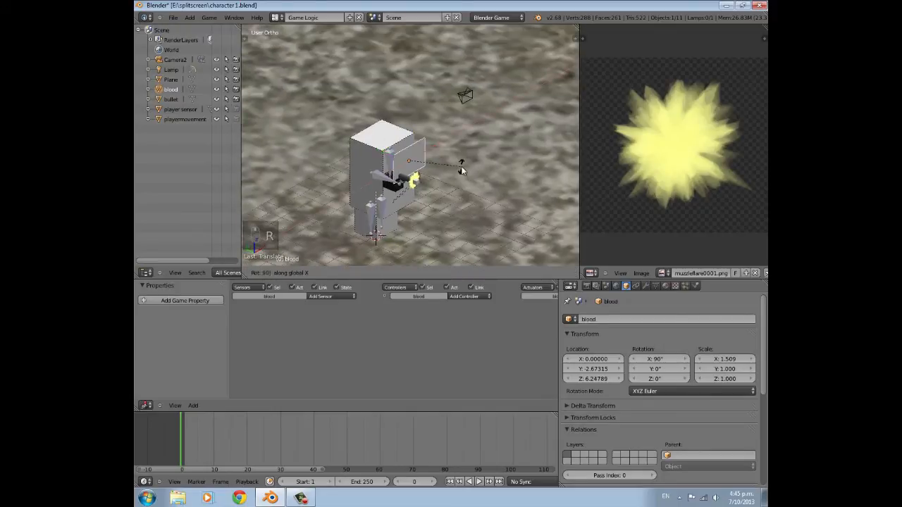
{"action": "key", "text": "Return"}
{"action": "scroll", "coordinate": [461, 166], "scroll_direction": "up", "scroll_amount": 3}
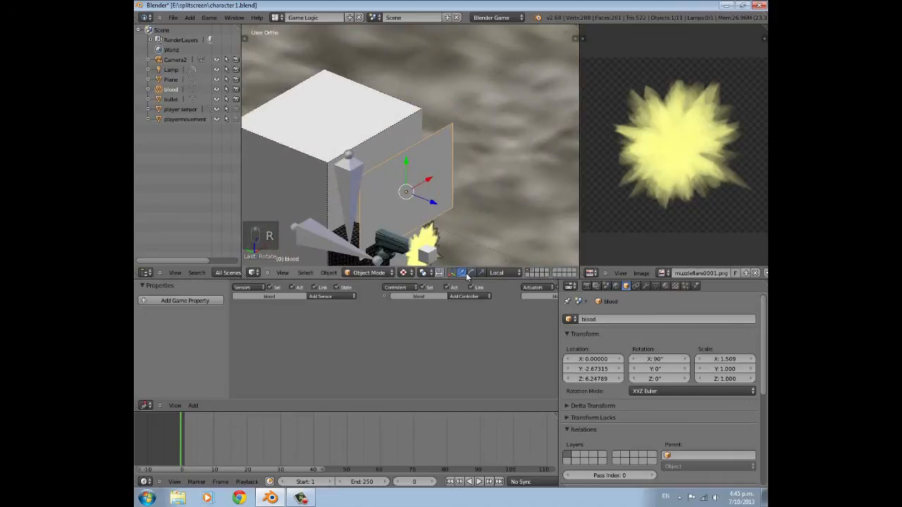
Set the transform orientation to Global and view the blood plane from the character's side
{"action": "left_click", "coordinate": [502, 273]}
{"action": "left_click", "coordinate": [511, 262]}
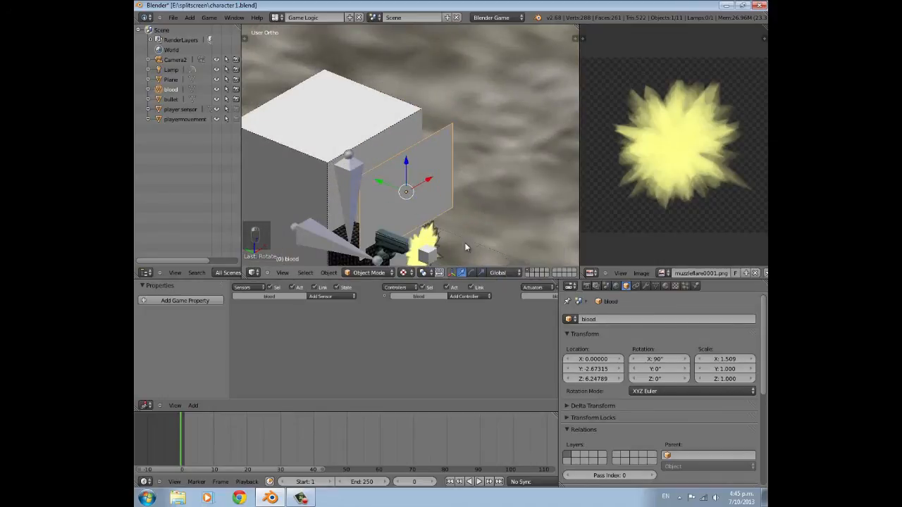
{"action": "scroll", "coordinate": [463, 243], "scroll_direction": "down", "scroll_amount": 4}
{"action": "middle_click_drag", "start_coordinate": [411, 198], "coordinate": [454, 203]}
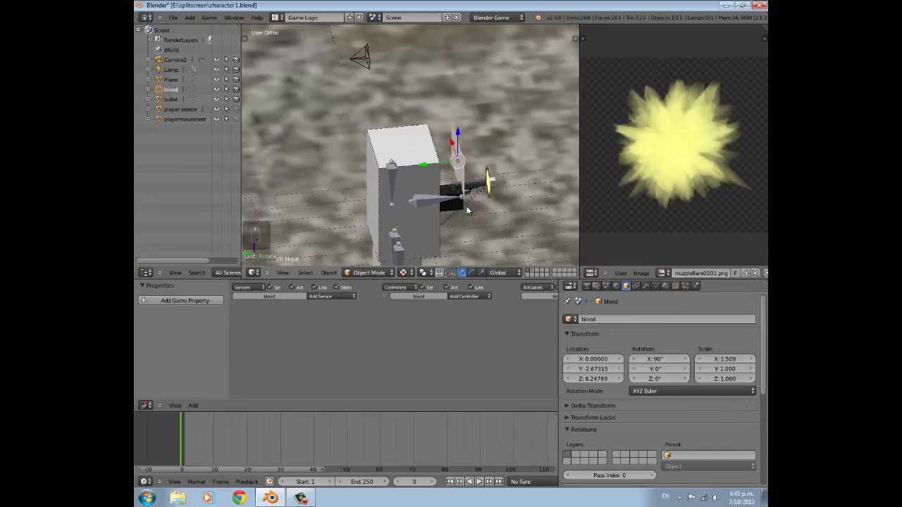
{"action": "scroll", "coordinate": [464, 211], "scroll_direction": "up", "scroll_amount": 3}
{"action": "scroll", "coordinate": [409, 262], "scroll_direction": "down", "scroll_amount": 4}
Switch to GIMP by starting it from the installed programs
{"action": "left_click", "coordinate": [147, 497]}
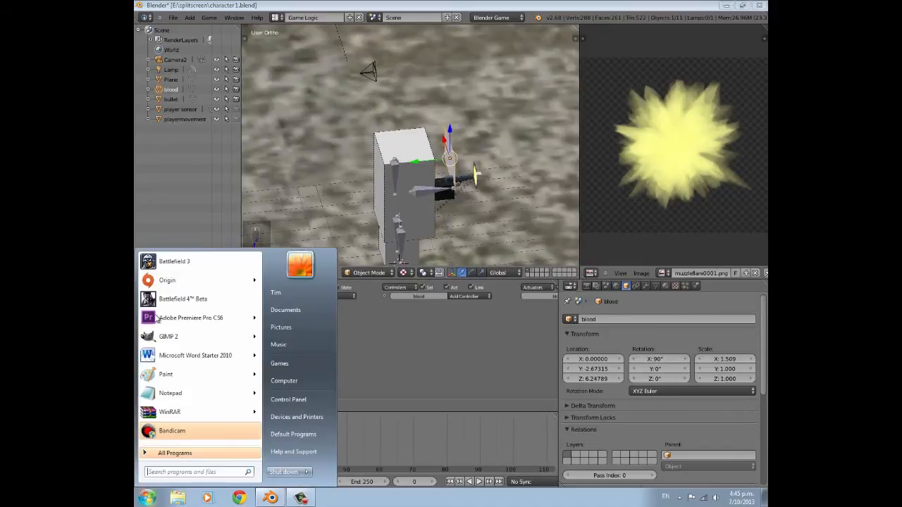
{"action": "mouse_move", "coordinate": [179, 338]}
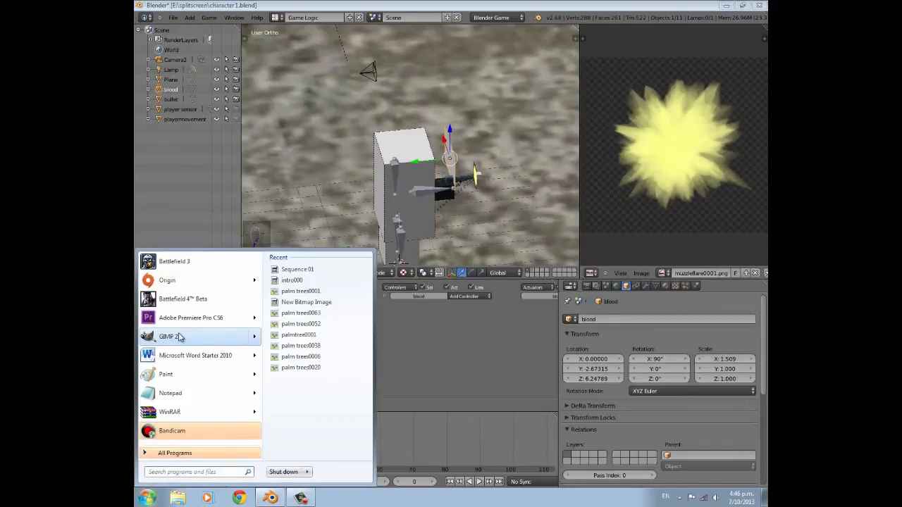
{"action": "key", "text": "Escape"}
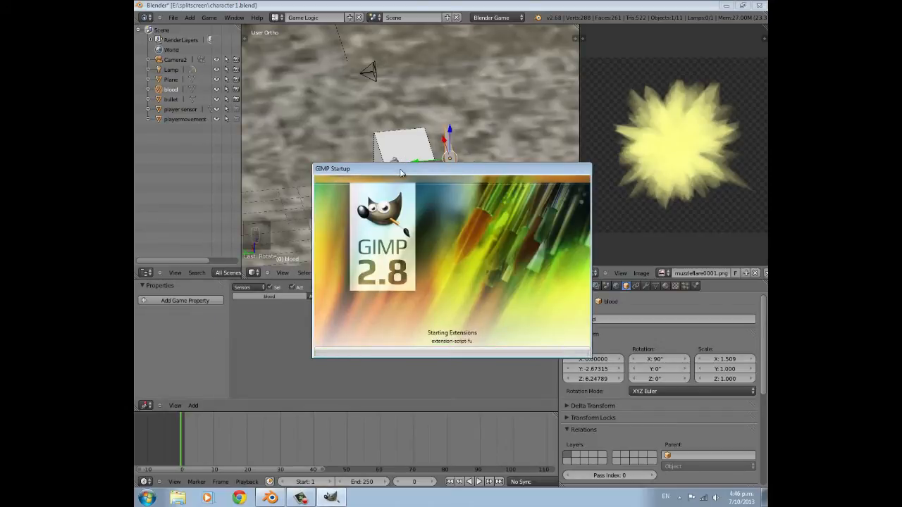
{"action": "left_click_drag", "start_coordinate": [431, 176], "coordinate": [398, 257]}
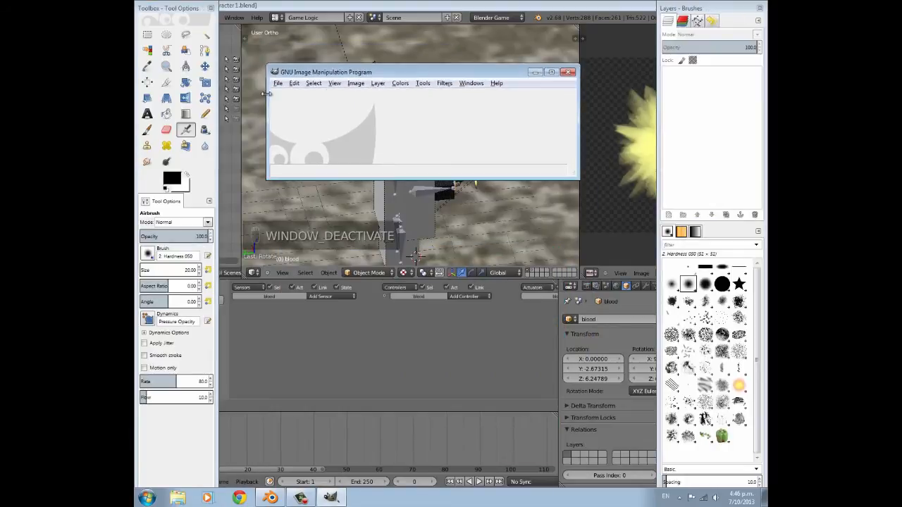
Create a new 640 × 400 pixel image and make its white background transparent with Color to Alpha
{"action": "left_click", "coordinate": [278, 83]}
{"action": "left_click", "coordinate": [289, 93]}
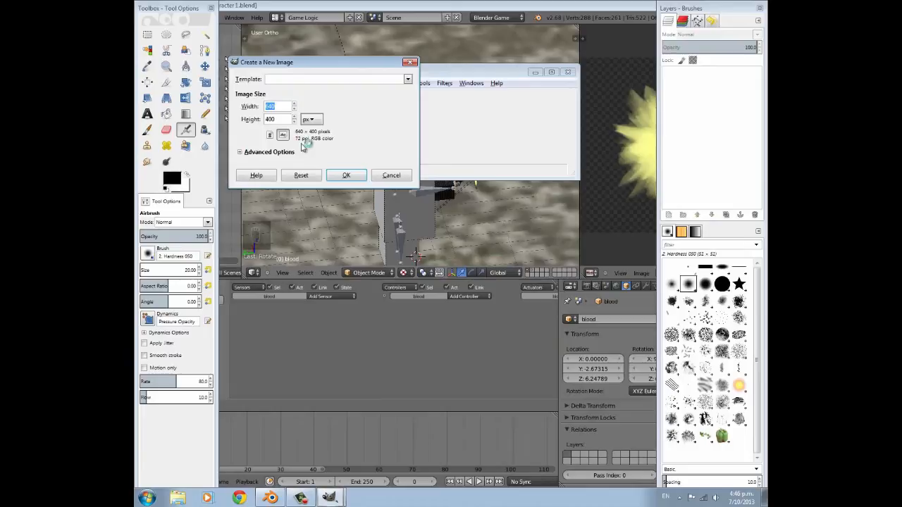
{"action": "left_click", "coordinate": [345, 175]}
{"action": "left_click", "coordinate": [400, 83]}
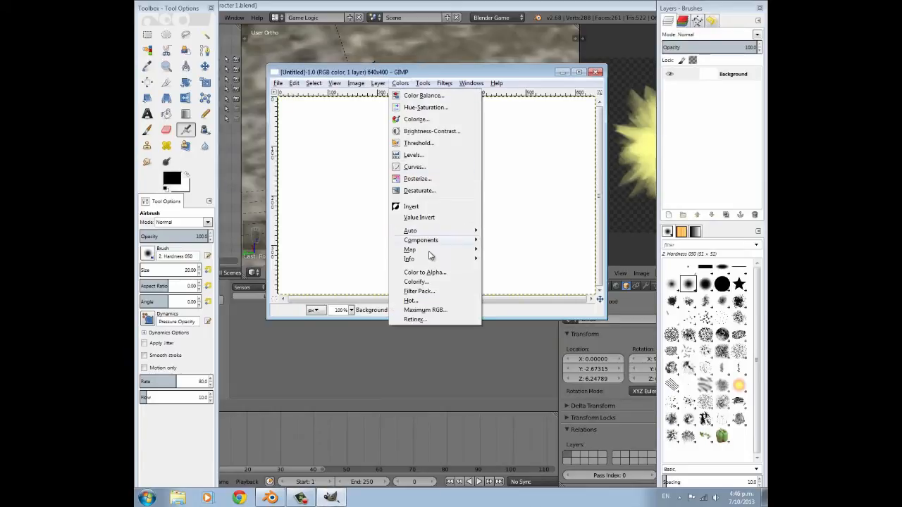
{"action": "left_click", "coordinate": [431, 272]}
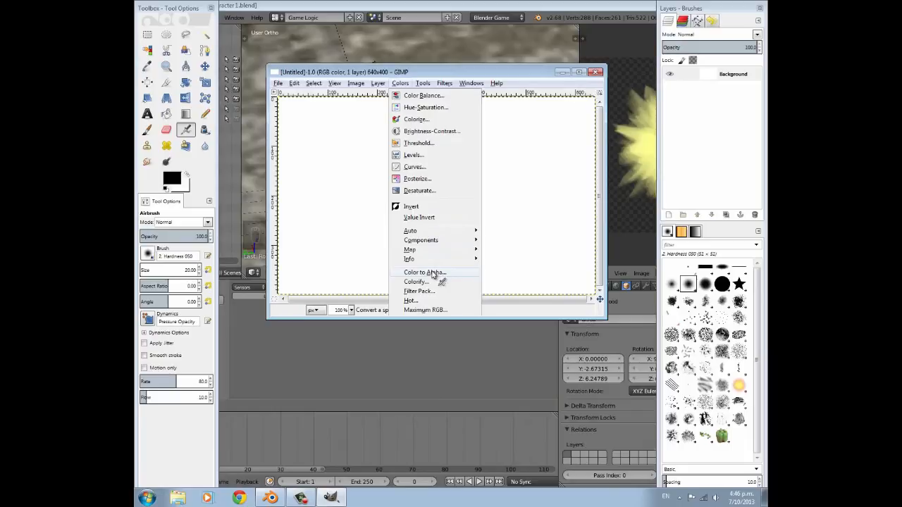
{"action": "left_click", "coordinate": [271, 246]}
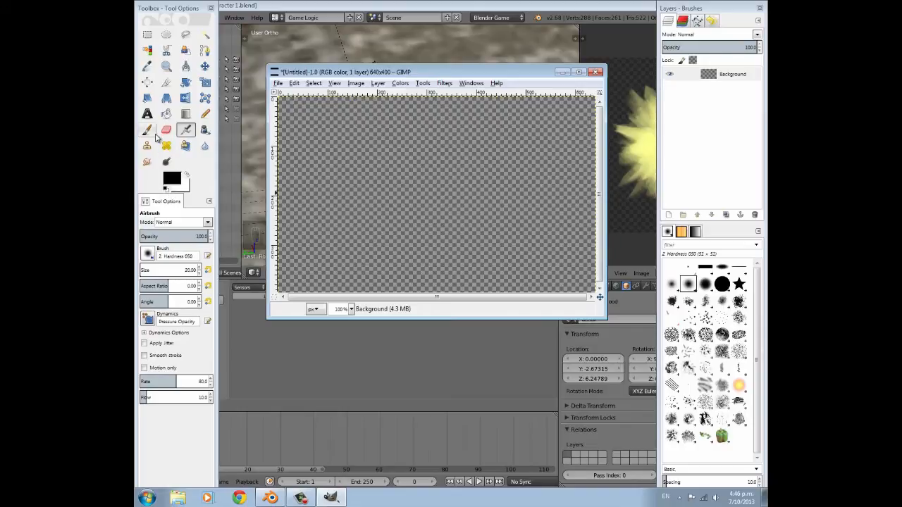
Set the foreground color to dark red af0000 and give the Airbrush the Splats 02 brush at size 348.48
{"action": "left_click", "coordinate": [172, 180]}
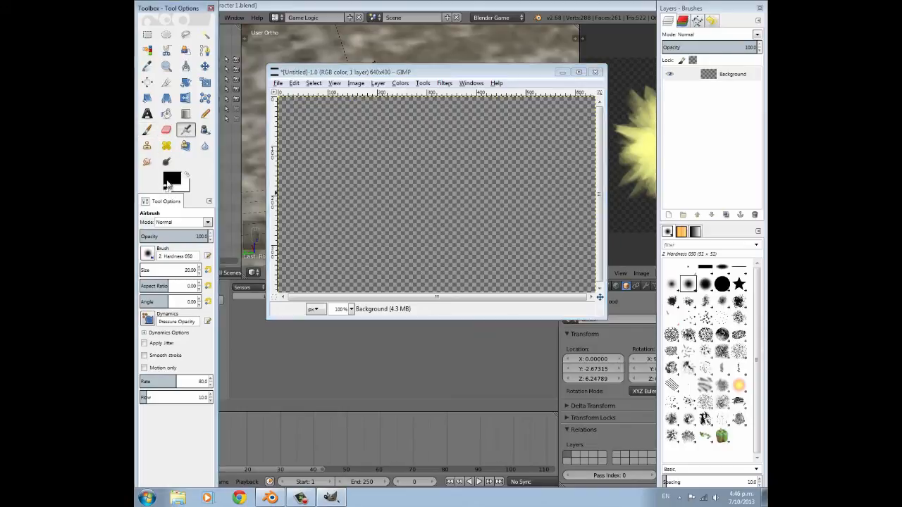
{"action": "left_click", "coordinate": [344, 215]}
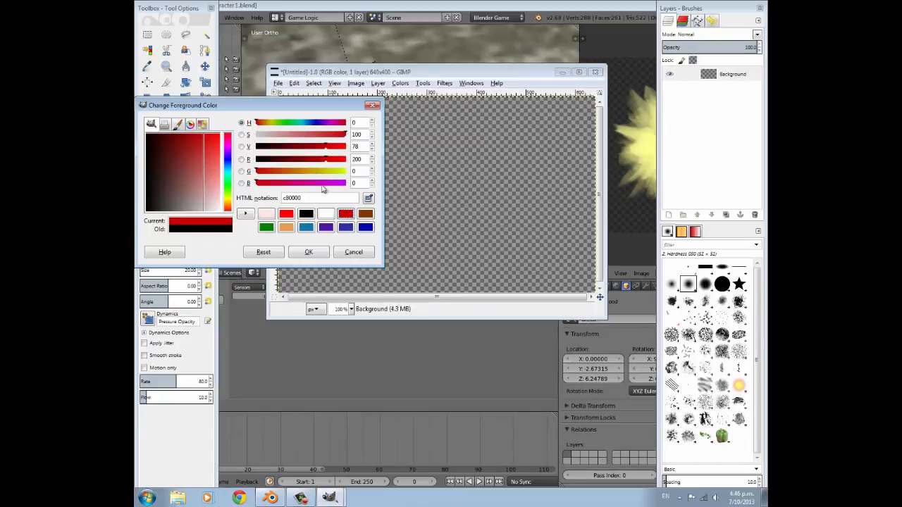
{"action": "left_click", "coordinate": [308, 252]}
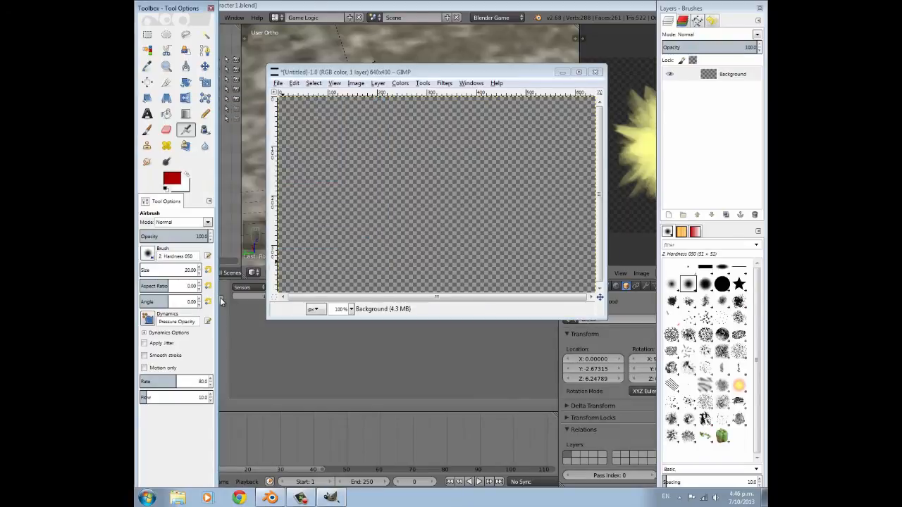
{"action": "left_click", "coordinate": [147, 254]}
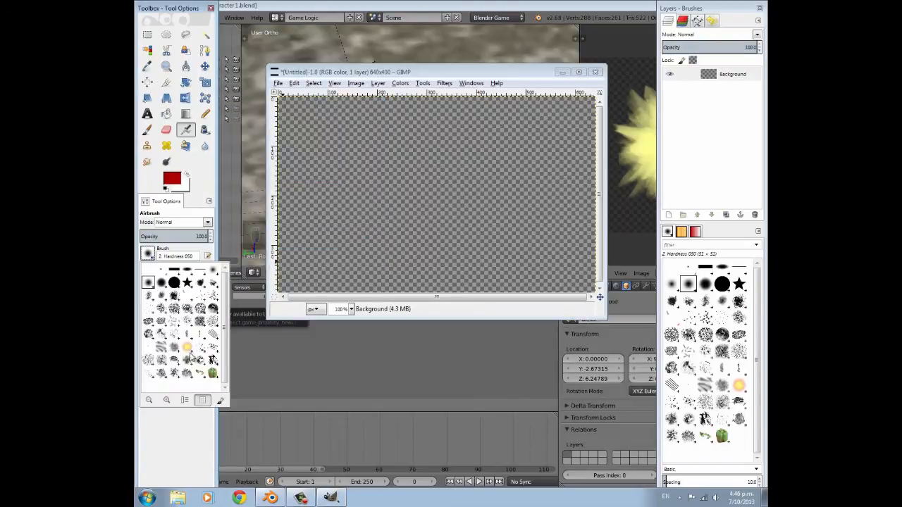
{"action": "left_click", "coordinate": [212, 354]}
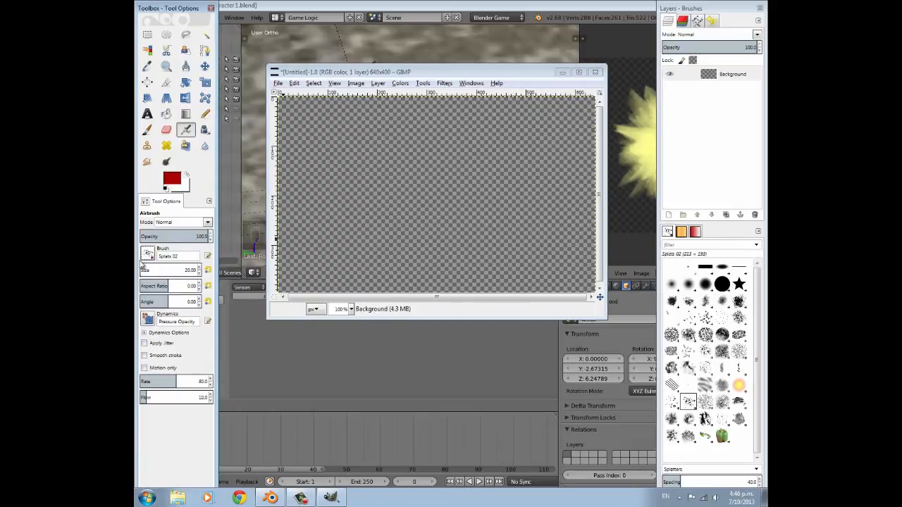
{"action": "left_click_drag", "start_coordinate": [145, 270], "coordinate": [161, 271]}
Airbrush red splatters along the bottom edge of the image, including both lower corners
{"action": "left_click_drag", "start_coordinate": [333, 248], "coordinate": [305, 275]}
{"action": "left_click_drag", "start_coordinate": [410, 276], "coordinate": [403, 281]}
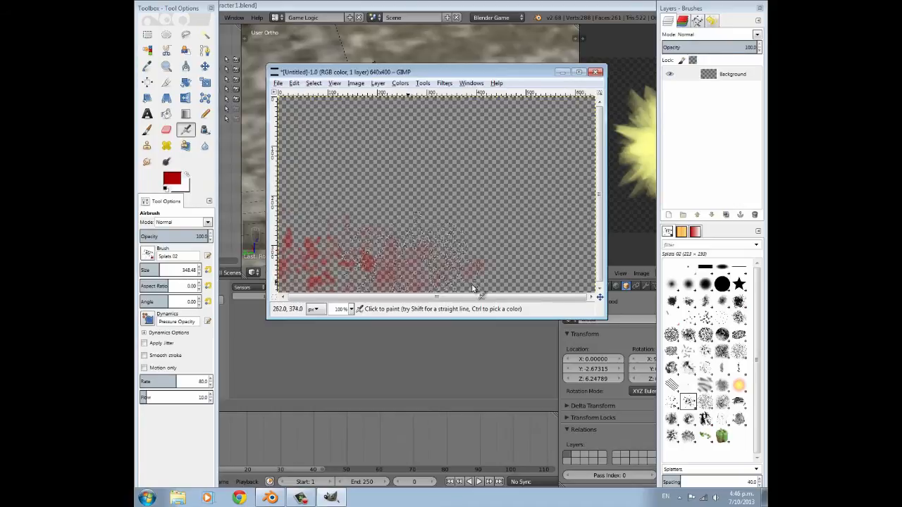
{"action": "mouse_move", "coordinate": [574, 281]}
{"action": "left_mouse_down"}
{"action": "mouse_move", "coordinate": [567, 268]}
{"action": "mouse_move", "coordinate": [562, 273]}
{"action": "mouse_move", "coordinate": [596, 264]}
{"action": "left_mouse_up"}
Keep af0000 as the foreground color and airbrush splatters into both upper corners and down the left edge
{"action": "key", "text": "m"}
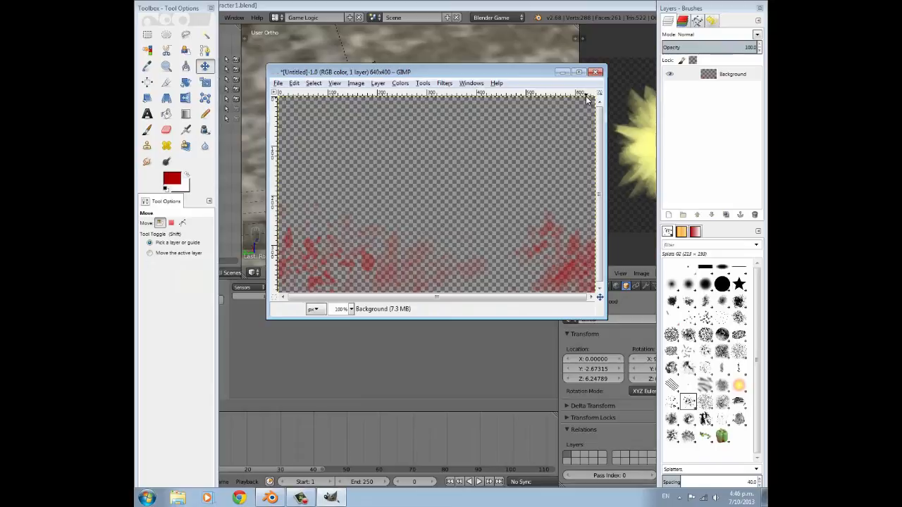
{"action": "left_click", "coordinate": [172, 178]}
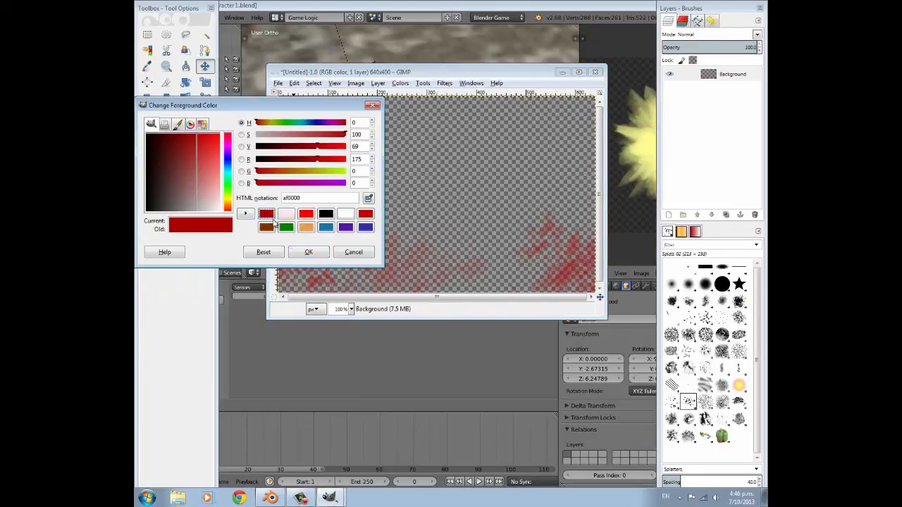
{"action": "left_click", "coordinate": [308, 251]}
{"action": "left_click", "coordinate": [186, 130]}
{"action": "left_click", "coordinate": [574, 110]}
{"action": "mouse_move", "coordinate": [284, 115]}
{"action": "left_mouse_down"}
{"action": "mouse_move", "coordinate": [284, 103]}
{"action": "mouse_move", "coordinate": [310, 120]}
{"action": "mouse_move", "coordinate": [288, 133]}
{"action": "mouse_move", "coordinate": [313, 240]}
{"action": "mouse_move", "coordinate": [348, 271]}
{"action": "mouse_move", "coordinate": [292, 283]}
{"action": "left_mouse_up"}
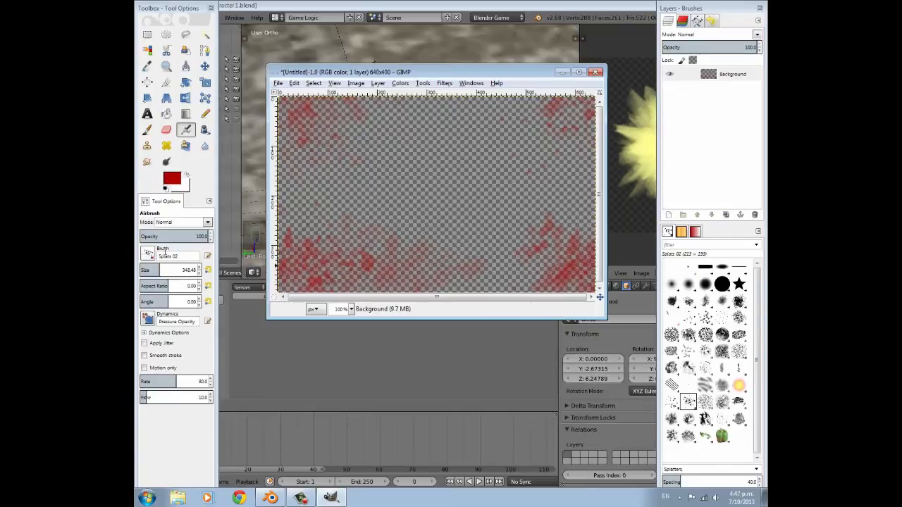
Reduce the Airbrush size to 174.74 and add denser splatters to the upper corners and side edges
{"action": "left_click_drag", "start_coordinate": [161, 269], "coordinate": [152, 269]}
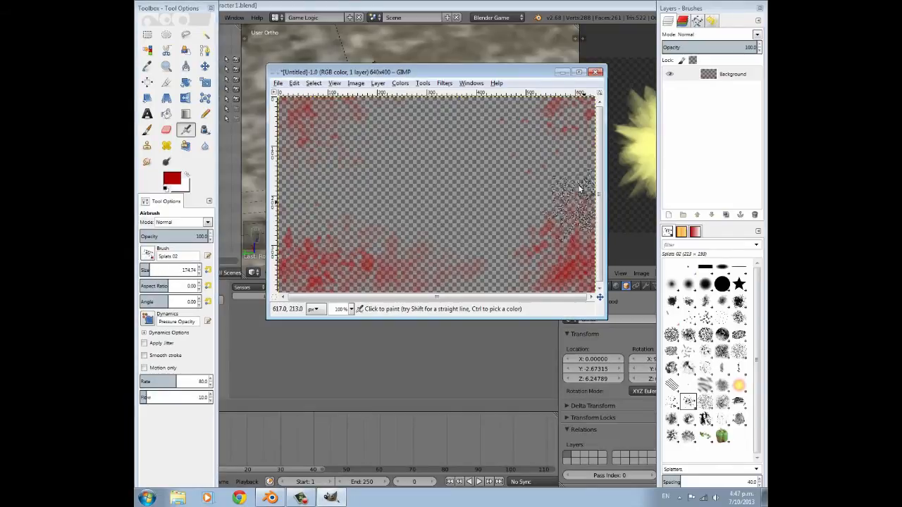
{"action": "mouse_move", "coordinate": [562, 105]}
{"action": "left_mouse_down"}
{"action": "mouse_move", "coordinate": [579, 136]}
{"action": "mouse_move", "coordinate": [582, 123]}
{"action": "mouse_move", "coordinate": [569, 120]}
{"action": "left_mouse_up"}
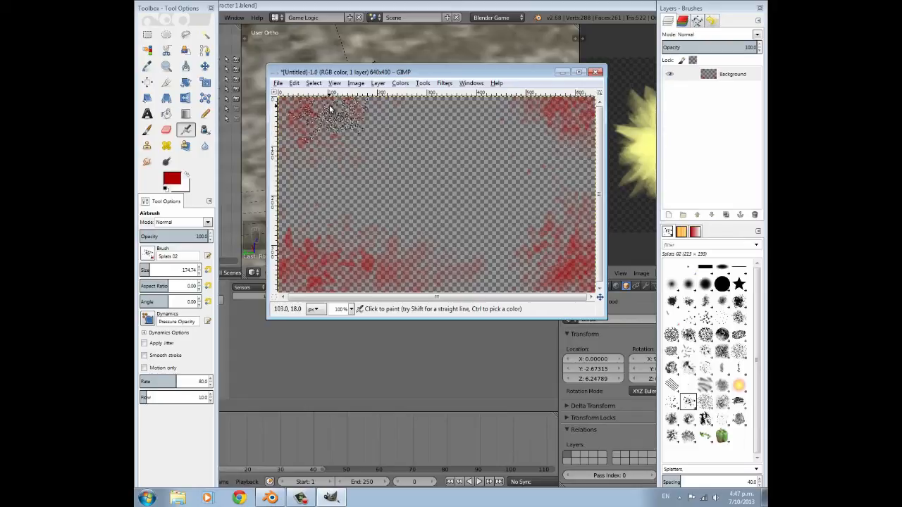
{"action": "left_click_drag", "start_coordinate": [275, 112], "coordinate": [280, 248]}
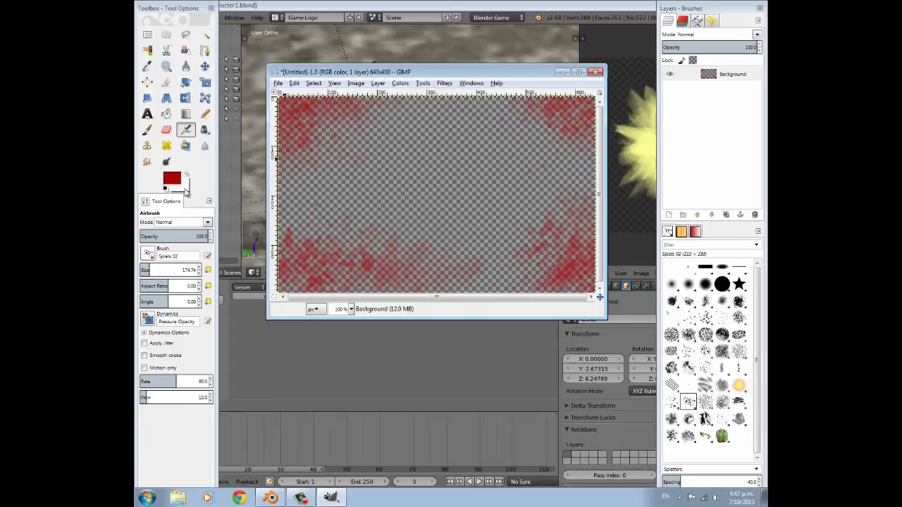
Set the foreground color to brighter red c80000 and airbrush more splatters over all four corners at size 261.61
{"action": "left_click", "coordinate": [173, 178]}
{"action": "left_click", "coordinate": [366, 214]}
{"action": "left_click", "coordinate": [309, 253]}
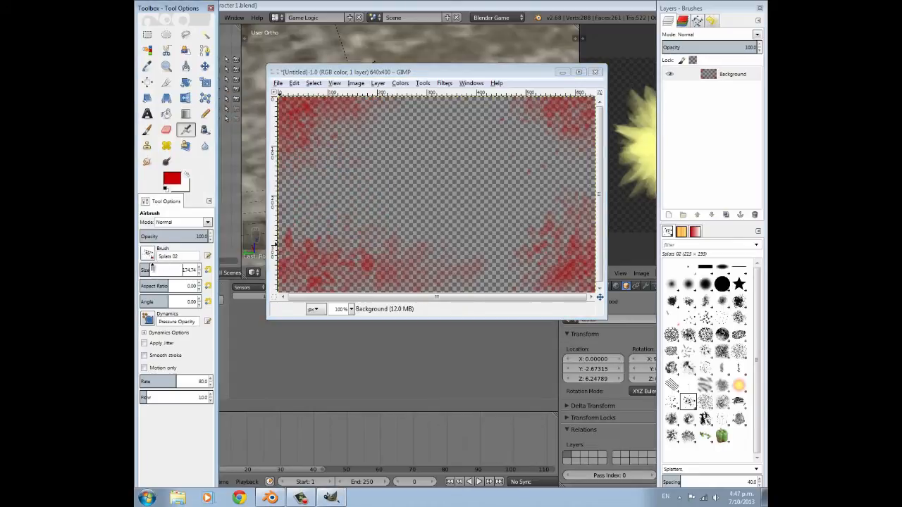
{"action": "left_click_drag", "start_coordinate": [307, 128], "coordinate": [343, 122]}
{"action": "left_click_drag", "start_coordinate": [556, 119], "coordinate": [569, 127]}
{"action": "mouse_move", "coordinate": [567, 240]}
{"action": "left_mouse_down"}
{"action": "mouse_move", "coordinate": [545, 279]}
{"action": "mouse_move", "coordinate": [493, 271]}
{"action": "mouse_move", "coordinate": [359, 278]}
{"action": "mouse_move", "coordinate": [307, 267]}
{"action": "mouse_move", "coordinate": [304, 234]}
{"action": "left_mouse_up"}
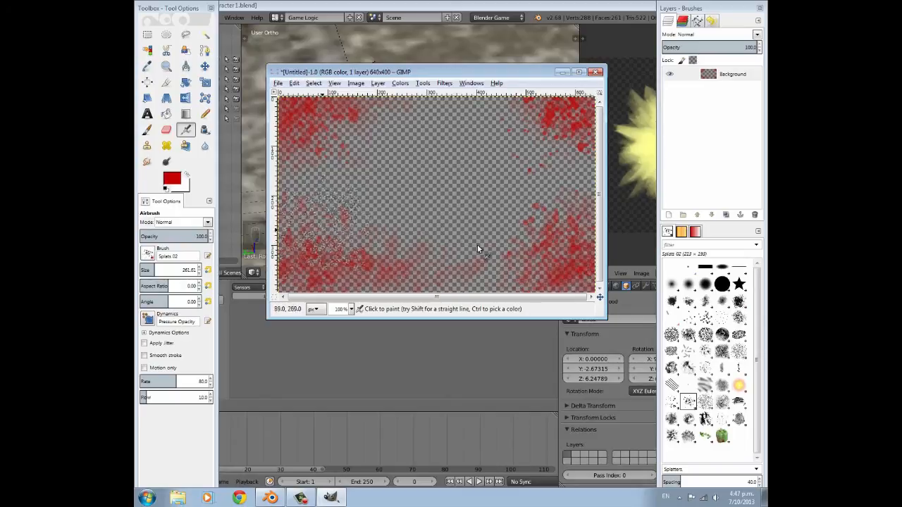
Set the Smudge tool to the 2. Hardness 075 brush at size 53.12 and smear the red splatters
{"action": "left_click", "coordinate": [146, 161]}
{"action": "left_click_drag", "start_coordinate": [281, 210], "coordinate": [310, 225]}
{"action": "key", "text": "ctrl+z"}
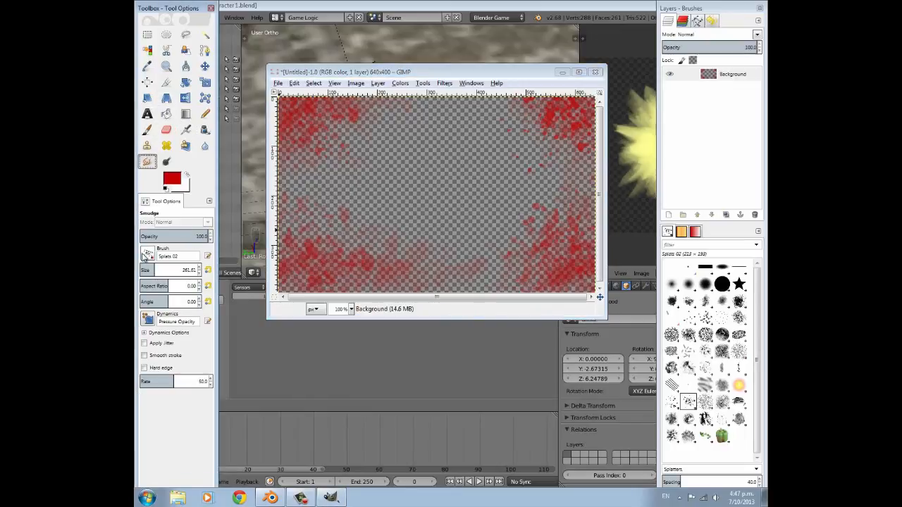
{"action": "left_click", "coordinate": [147, 255]}
{"action": "left_click", "coordinate": [174, 283]}
{"action": "left_click_drag", "start_coordinate": [166, 271], "coordinate": [158, 273]}
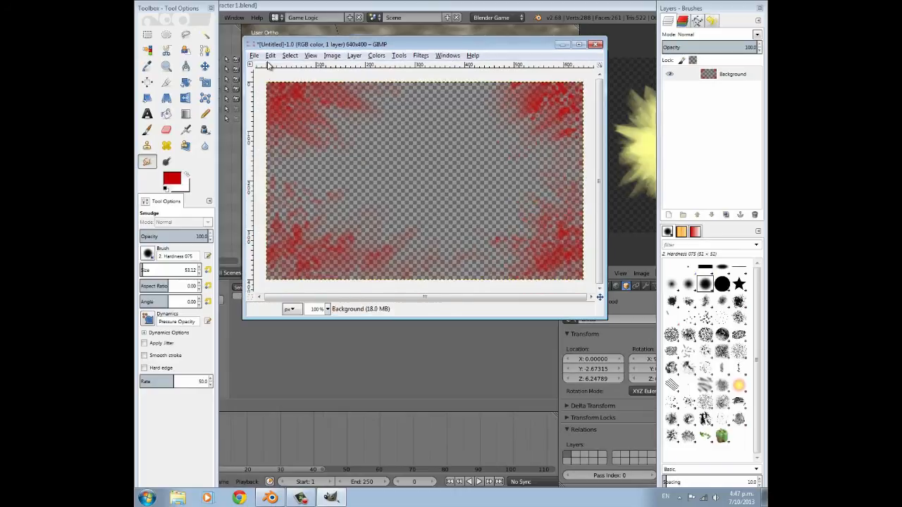
Export the splatter image as blood.png into the splitscreen folder on New Volume (E:)
{"action": "left_click", "coordinate": [254, 55]}
{"action": "left_click", "coordinate": [294, 188]}
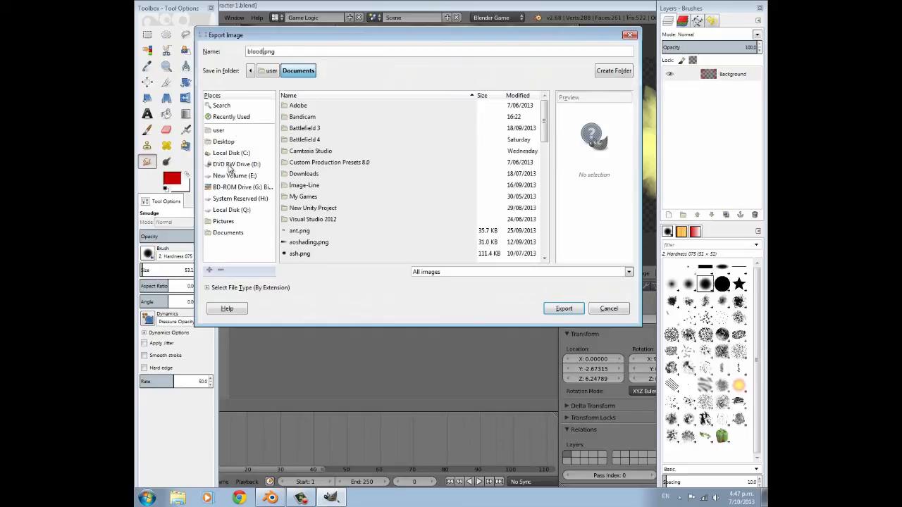
{"action": "left_click", "coordinate": [266, 179]}
{"action": "left_click_drag", "start_coordinate": [545, 126], "coordinate": [509, 226]}
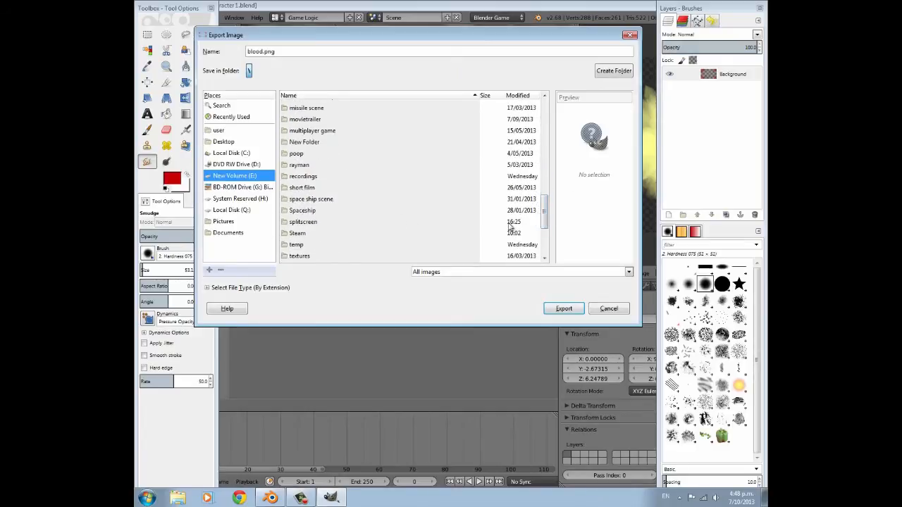
{"action": "double_click", "coordinate": [326, 222]}
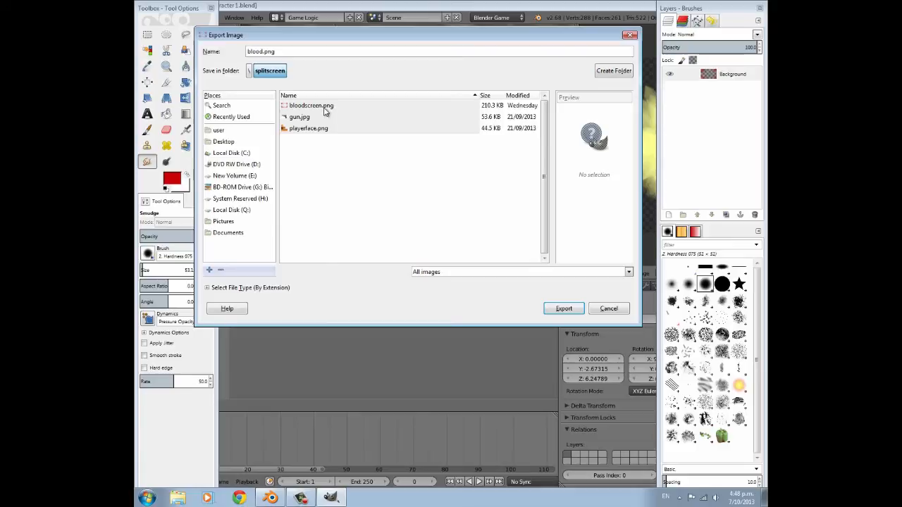
Switch to Blender, add a new material to the blood plane, and enable Z Transparency with Alpha 0.000
{"action": "left_click", "coordinate": [330, 497]}
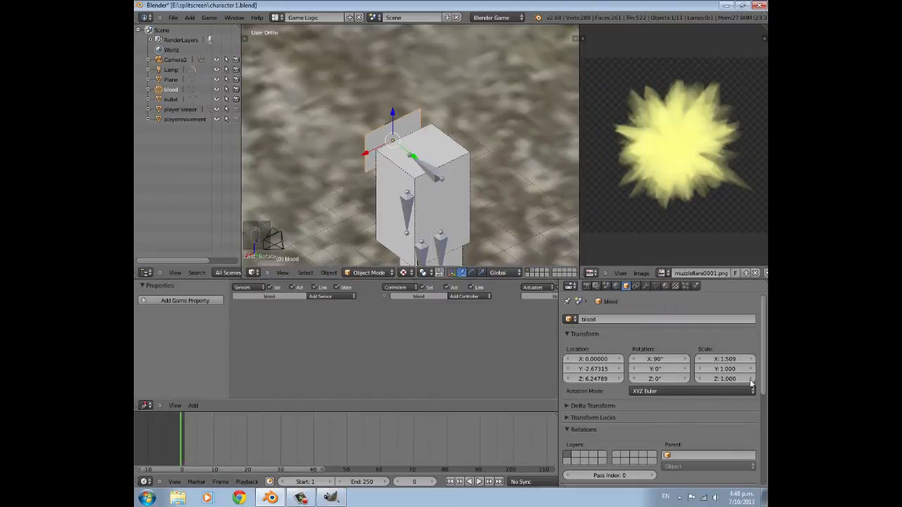
{"action": "left_click", "coordinate": [337, 498]}
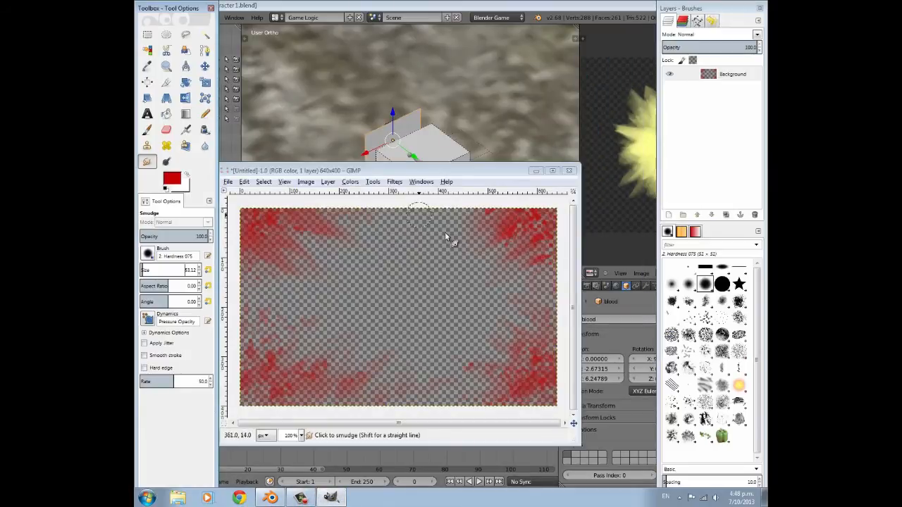
{"action": "left_click", "coordinate": [536, 170]}
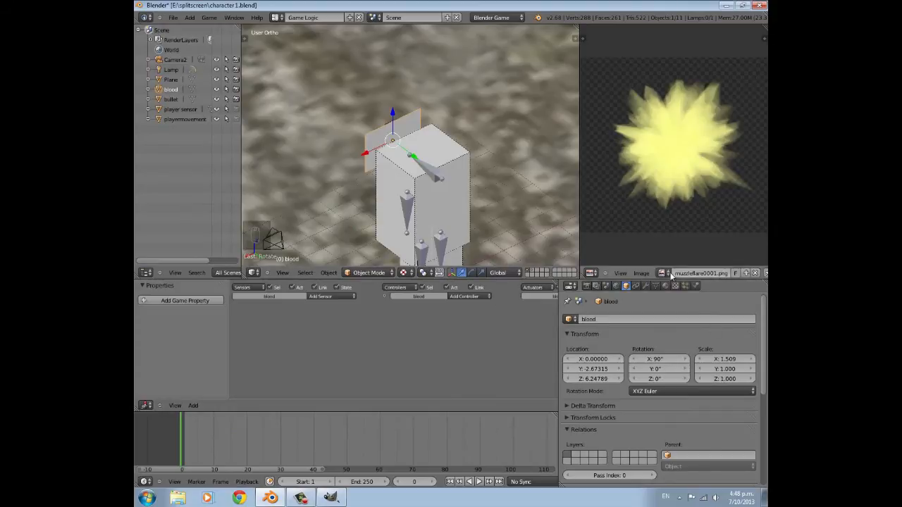
{"action": "left_click", "coordinate": [666, 286]}
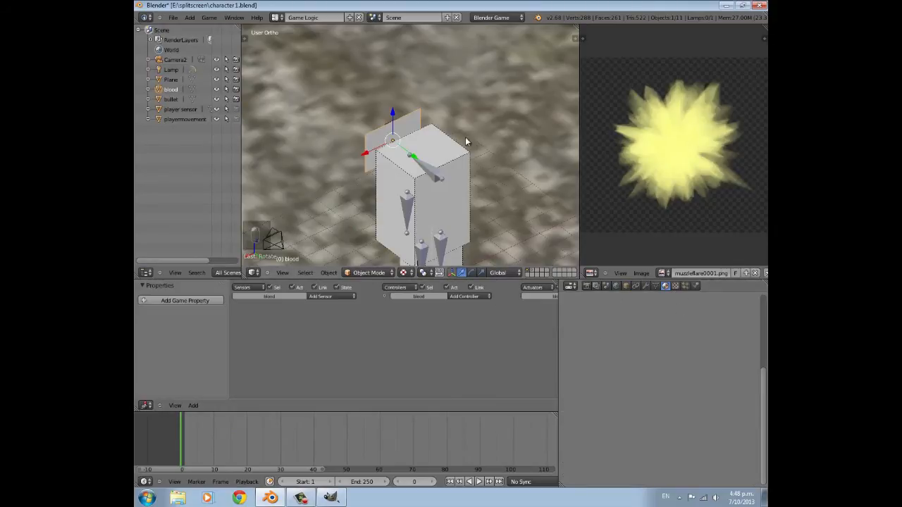
{"action": "left_click", "coordinate": [651, 352]}
{"action": "scroll", "coordinate": [661, 414], "scroll_direction": "down", "scroll_amount": 3}
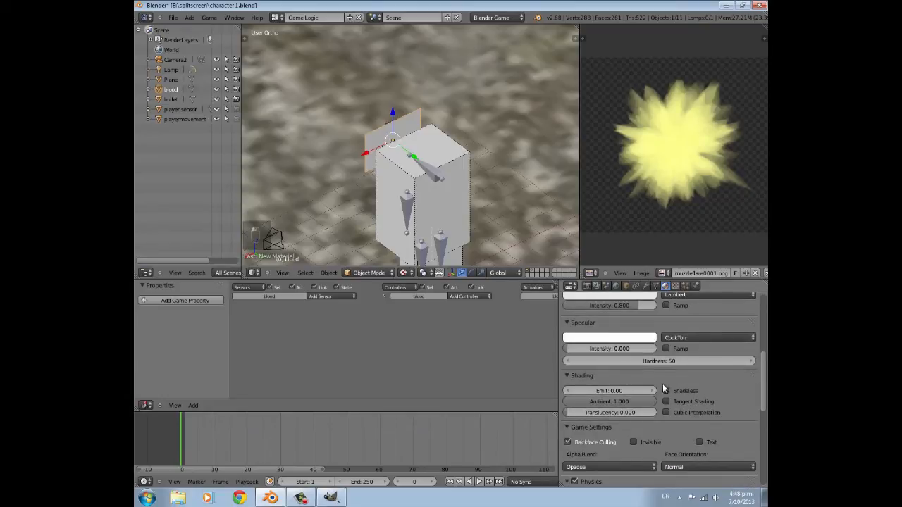
{"action": "scroll", "coordinate": [588, 413], "scroll_direction": "down", "scroll_amount": 3}
{"action": "scroll", "coordinate": [619, 415], "scroll_direction": "down", "scroll_amount": 5}
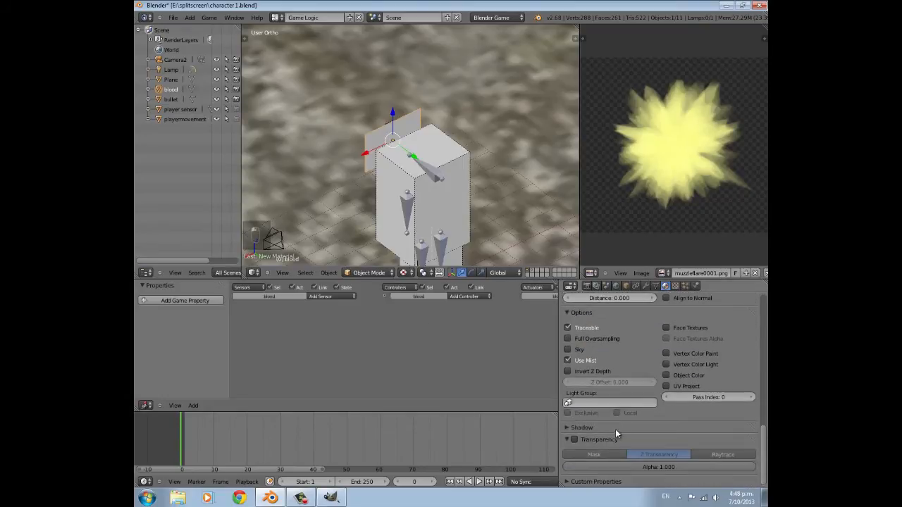
{"action": "left_click", "coordinate": [574, 438]}
{"action": "left_click_drag", "start_coordinate": [751, 467], "coordinate": [529, 432]}
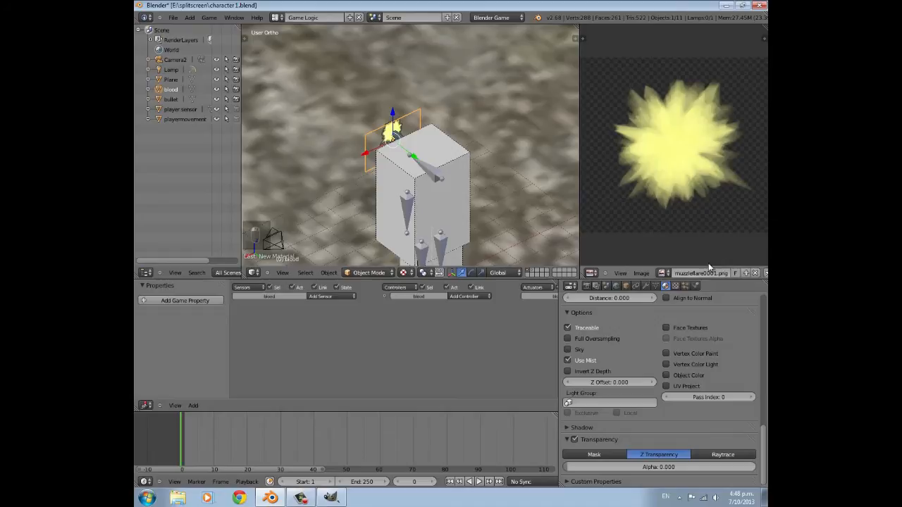
Add an Image or Movie texture to the blood plane's material and set its mapping coordinates to UV
{"action": "left_click", "coordinate": [674, 286]}
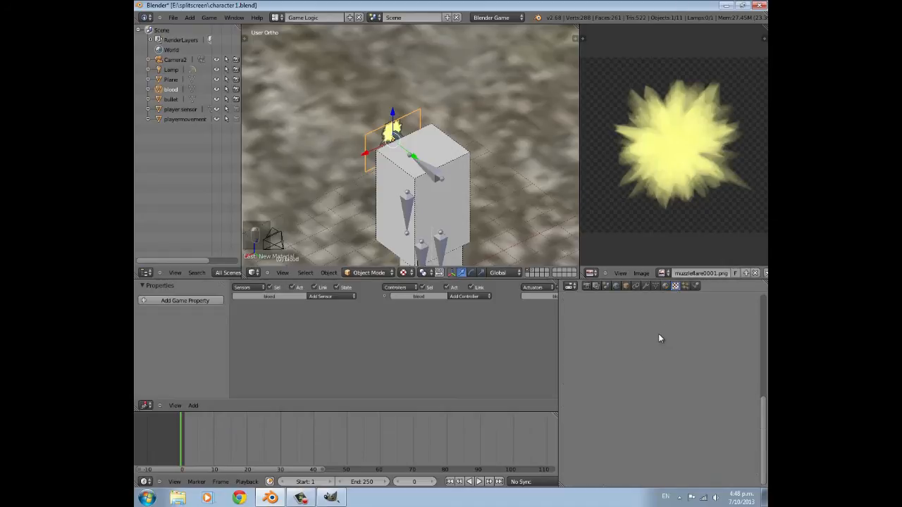
{"action": "left_click", "coordinate": [661, 384]}
{"action": "left_click", "coordinate": [662, 402]}
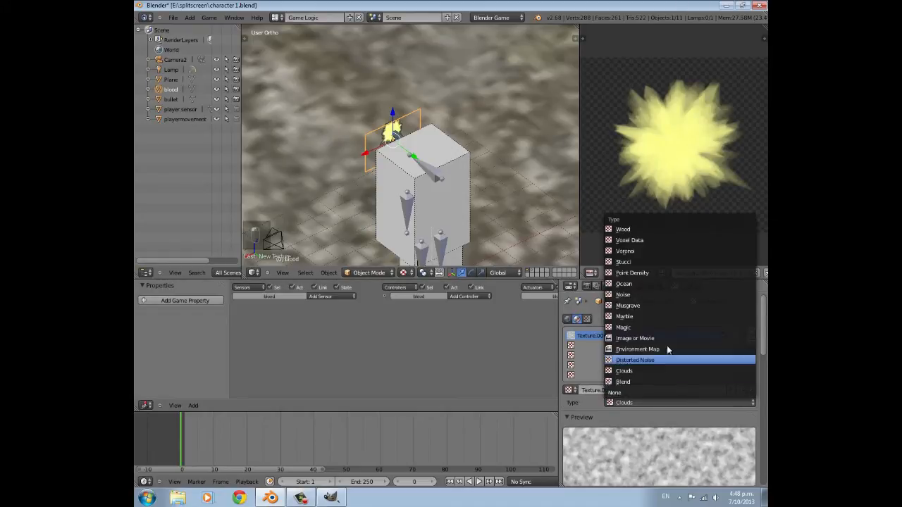
{"action": "left_click", "coordinate": [666, 338]}
{"action": "scroll", "coordinate": [654, 409], "scroll_direction": "down", "scroll_amount": 3}
{"action": "left_click", "coordinate": [677, 422]}
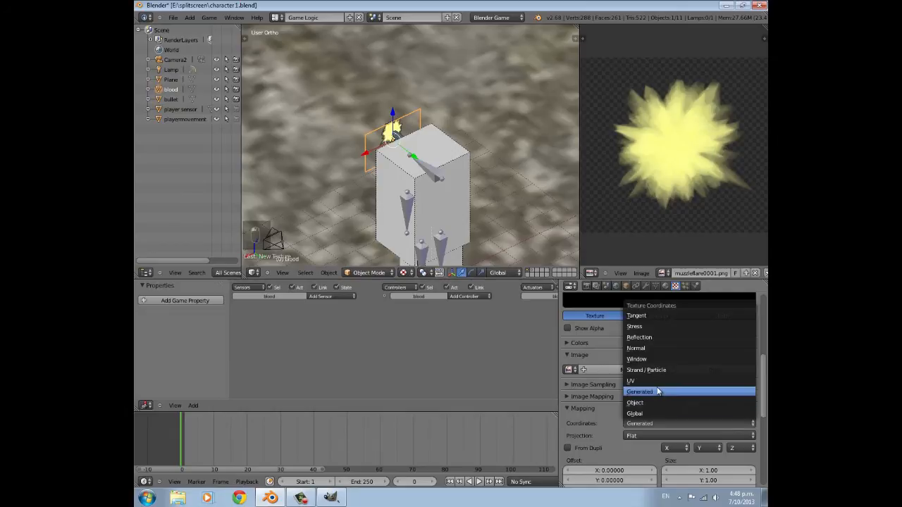
Load blood.png from E:\splitscreen as the texture image and enable its Alpha influence
{"action": "left_click", "coordinate": [694, 370]}
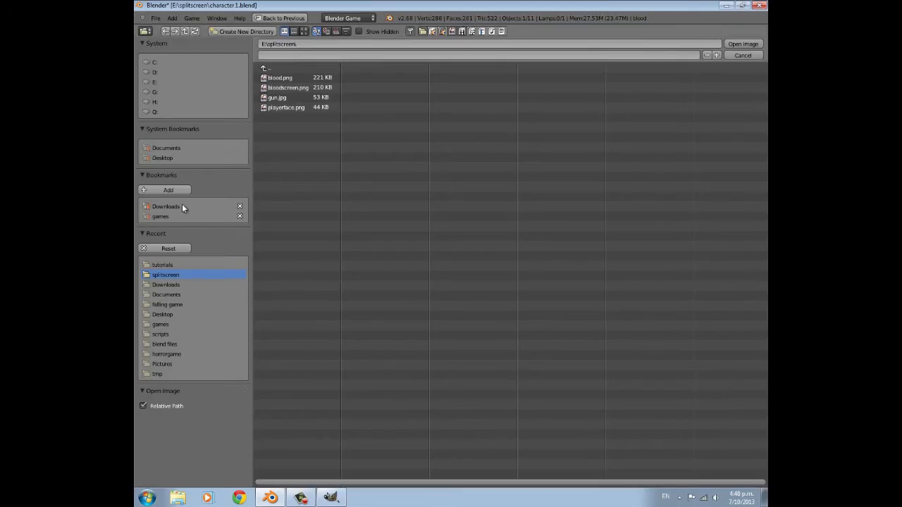
{"action": "left_click", "coordinate": [181, 203]}
{"action": "left_click", "coordinate": [179, 215]}
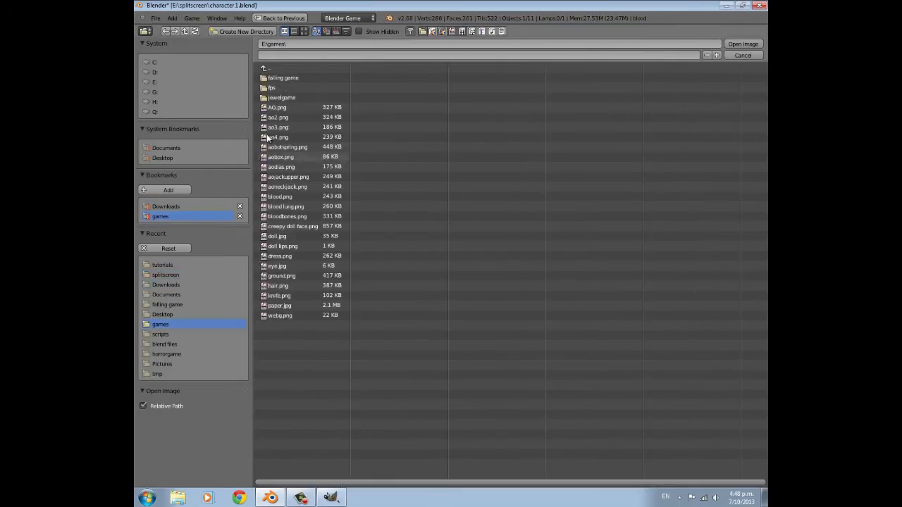
{"action": "left_click", "coordinate": [162, 265]}
{"action": "left_click", "coordinate": [172, 274]}
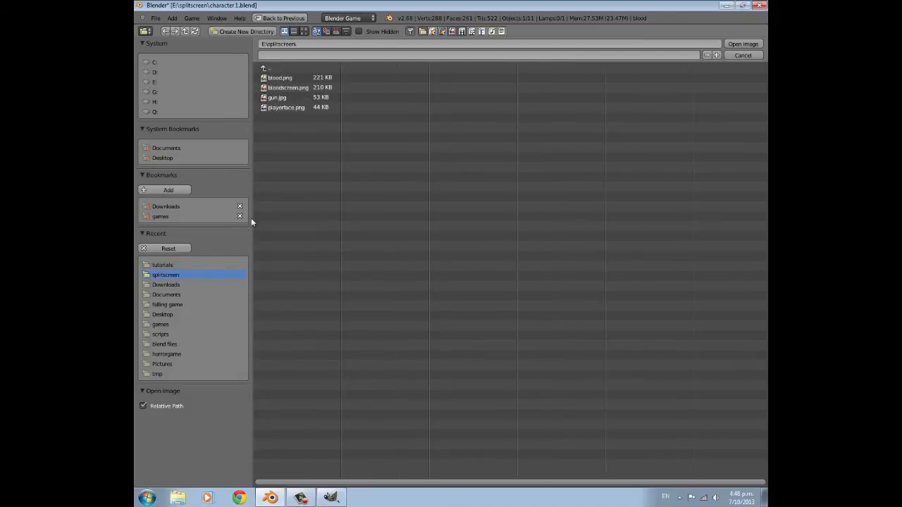
{"action": "left_click", "coordinate": [299, 79]}
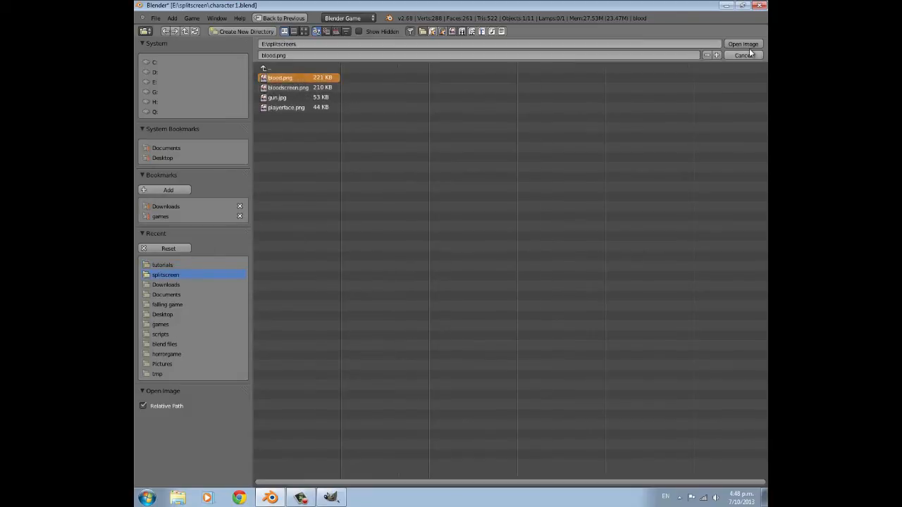
{"action": "left_click", "coordinate": [748, 44]}
{"action": "scroll", "coordinate": [690, 388], "scroll_direction": "down", "scroll_amount": 4}
{"action": "scroll", "coordinate": [691, 388], "scroll_direction": "down", "scroll_amount": 10}
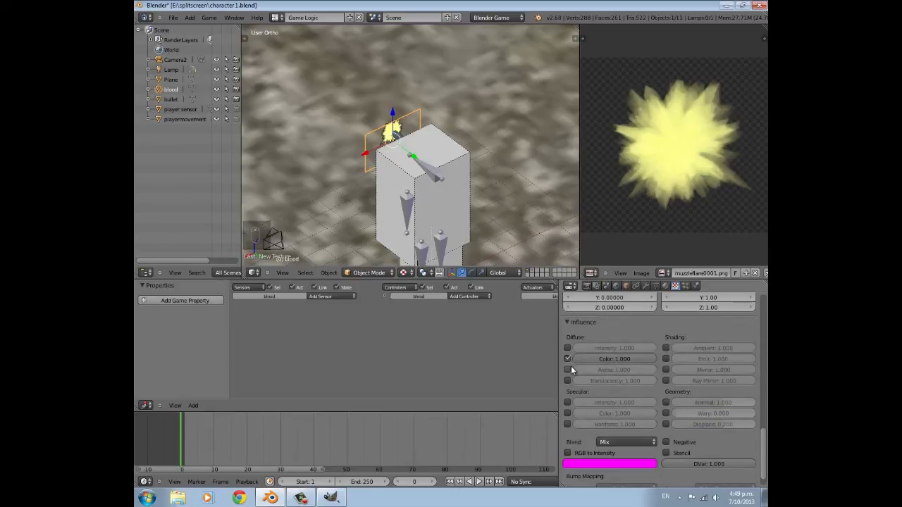
{"action": "left_click", "coordinate": [568, 369]}
UV-map the blood plane in Edit Mode from the front view with Project from View (Bounds), and return to Object Mode
{"action": "key", "text": "Tab"}
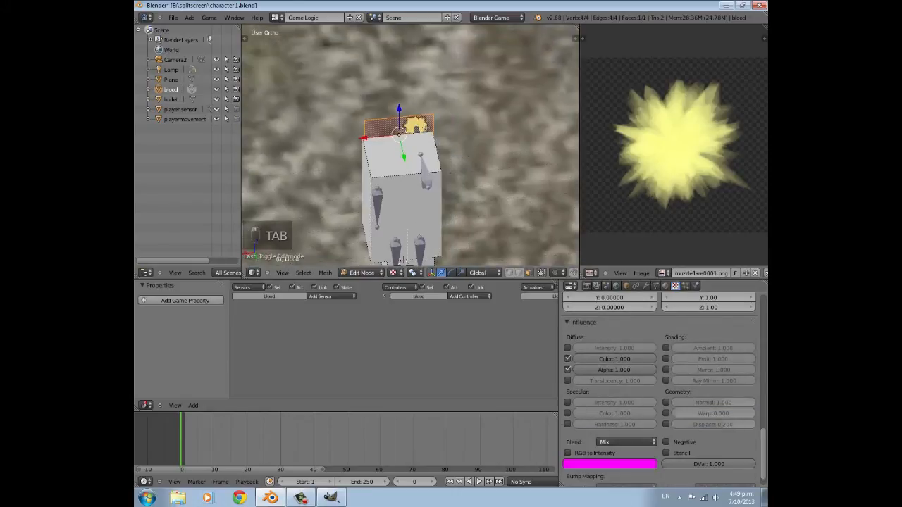
{"action": "key", "text": "u"}
{"action": "left_click", "coordinate": [420, 127]}
{"action": "scroll", "coordinate": [422, 145], "scroll_direction": "up", "scroll_amount": 3}
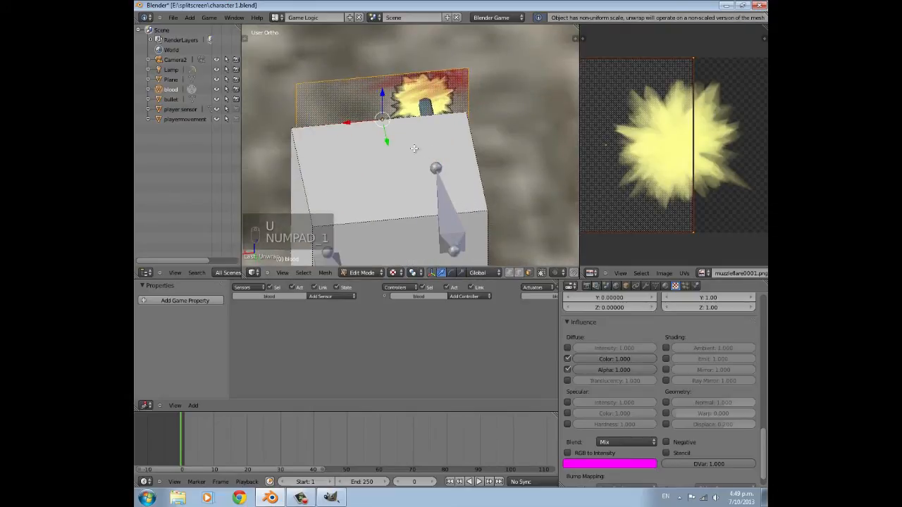
{"action": "key", "text": "KP_1"}
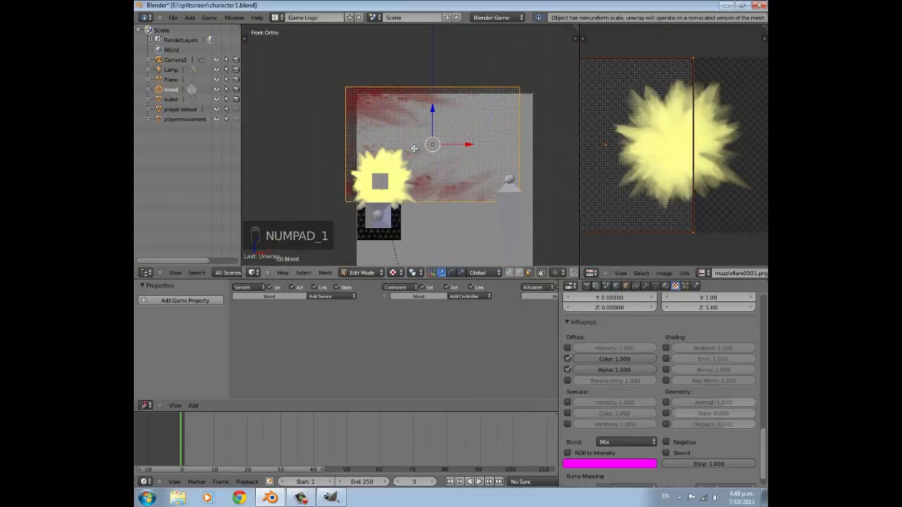
{"action": "key", "text": "u"}
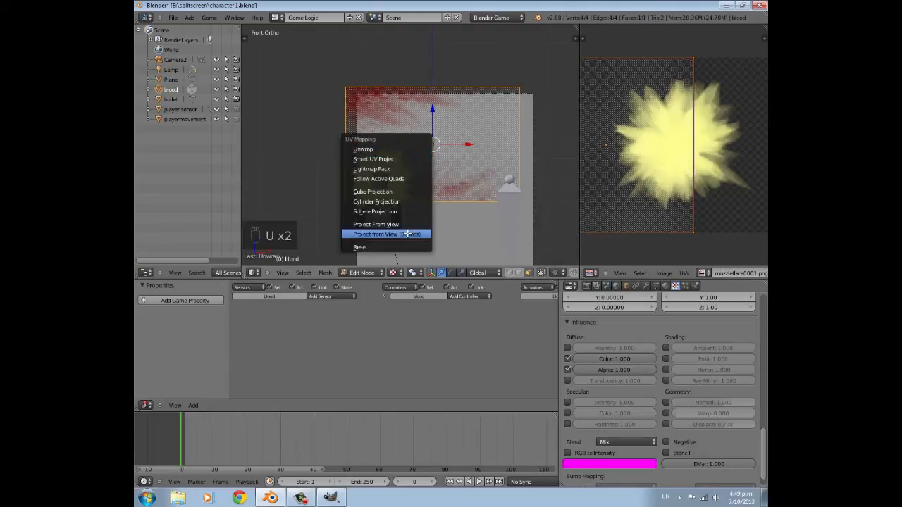
{"action": "left_click", "coordinate": [398, 234]}
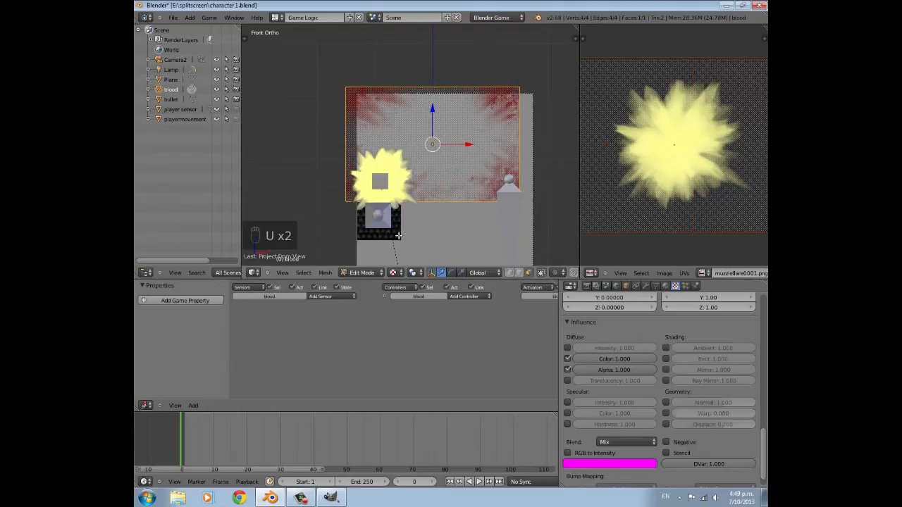
{"action": "key", "text": "Tab"}
Run the game from the camera view to check how the blood plane appears, and stop it
{"action": "middle_click_drag", "start_coordinate": [486, 166], "coordinate": [410, 178]}
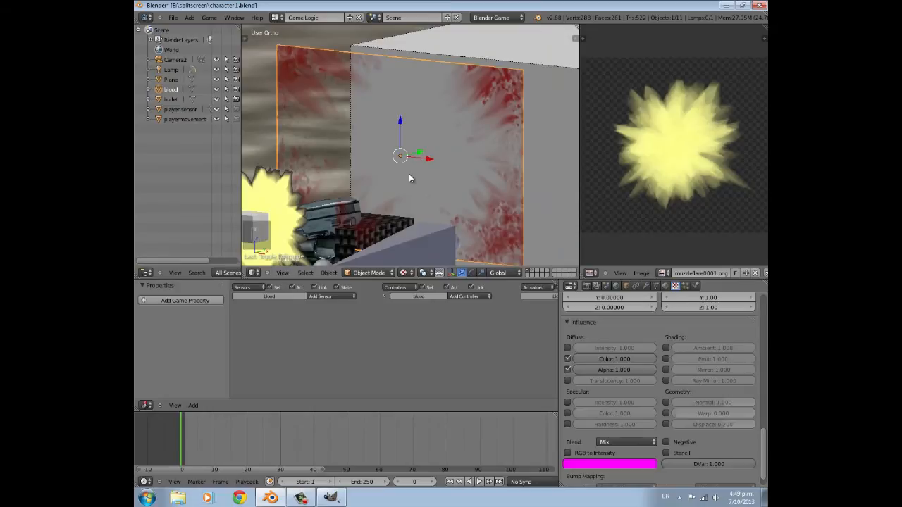
{"action": "key", "text": "KP_0"}
{"action": "scroll", "coordinate": [408, 173], "scroll_direction": "up", "scroll_amount": 4}
{"action": "scroll", "coordinate": [409, 173], "scroll_direction": "down", "scroll_amount": 4}
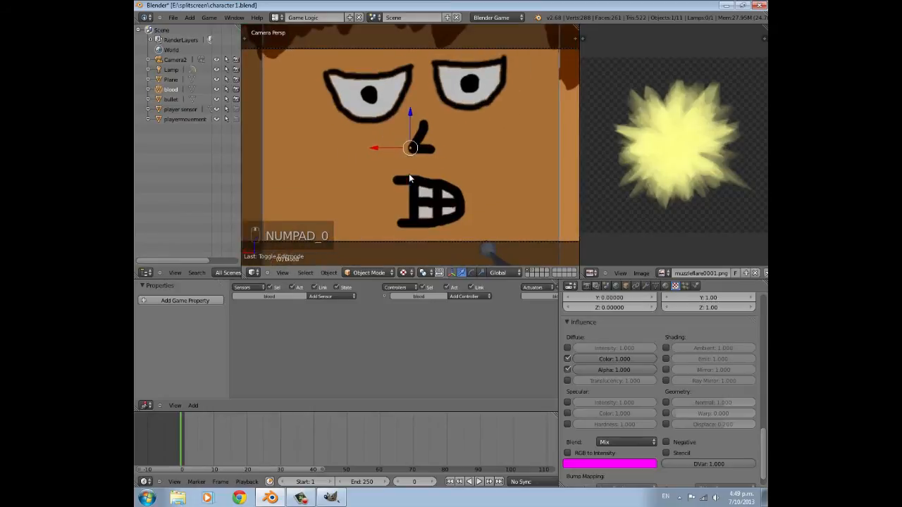
{"action": "key", "text": "p"}
{"action": "key", "text": "p"}
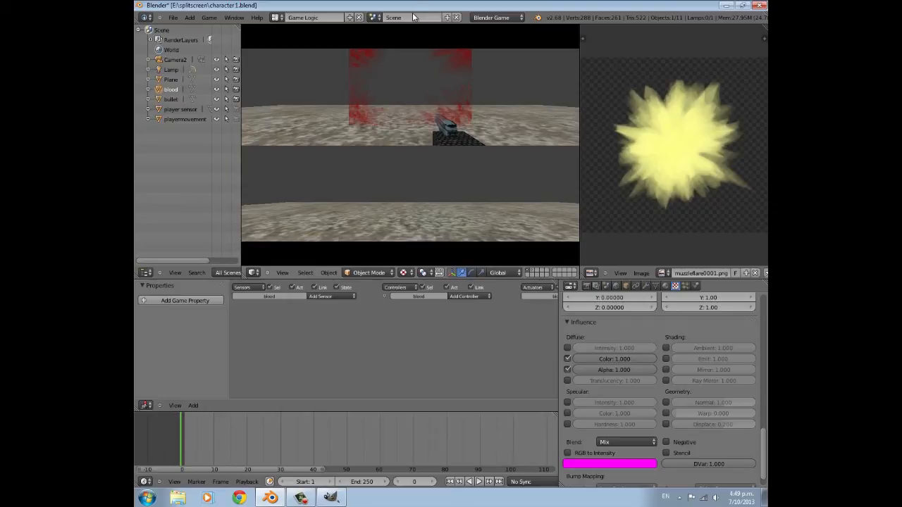
{"action": "key", "text": "Escape"}
Parent the blood plane to the playermovement object with the Object option
{"action": "middle_click_drag", "start_coordinate": [322, 22], "coordinate": [283, 22]}
{"action": "middle_click_drag", "start_coordinate": [430, 109], "coordinate": [300, 141]}
{"action": "scroll", "coordinate": [454, 155], "scroll_direction": "down", "scroll_amount": 5}
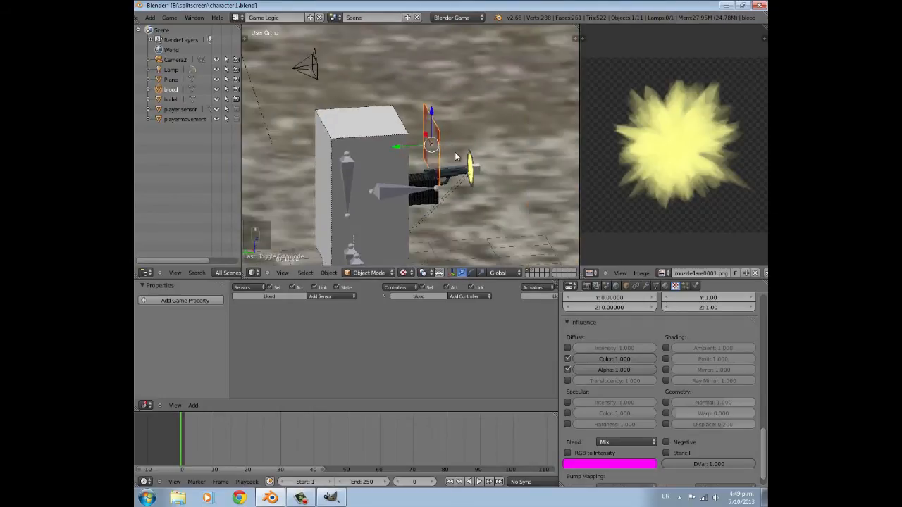
{"action": "scroll", "coordinate": [455, 155], "scroll_direction": "up", "scroll_amount": 5}
{"action": "scroll", "coordinate": [438, 142], "scroll_direction": "down", "scroll_amount": 4}
{"action": "middle_click_drag", "start_coordinate": [438, 159], "coordinate": [452, 129], "text": "shift"}
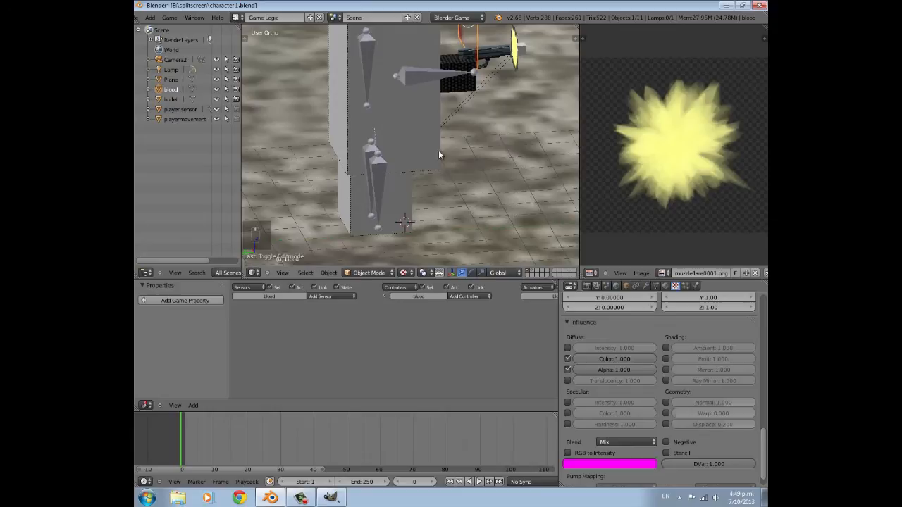
{"action": "right_click", "coordinate": [399, 198]}
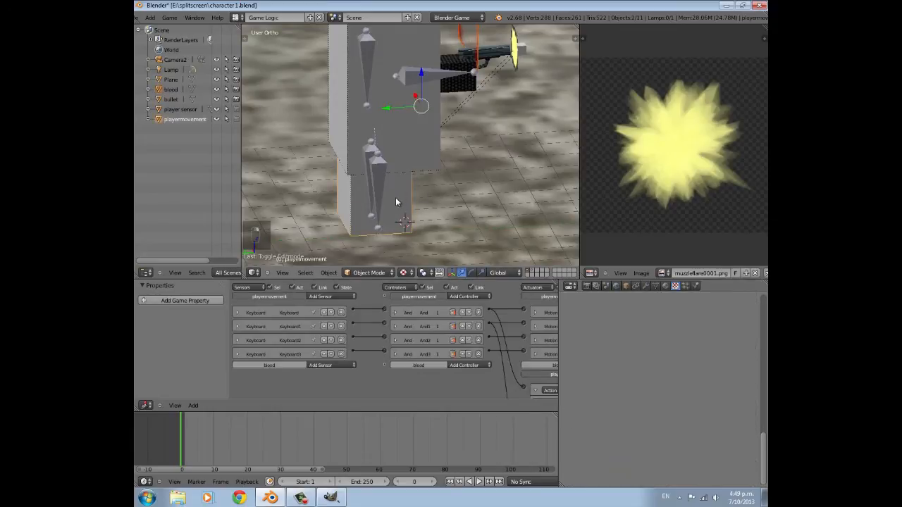
{"action": "key", "text": "ctrl+p"}
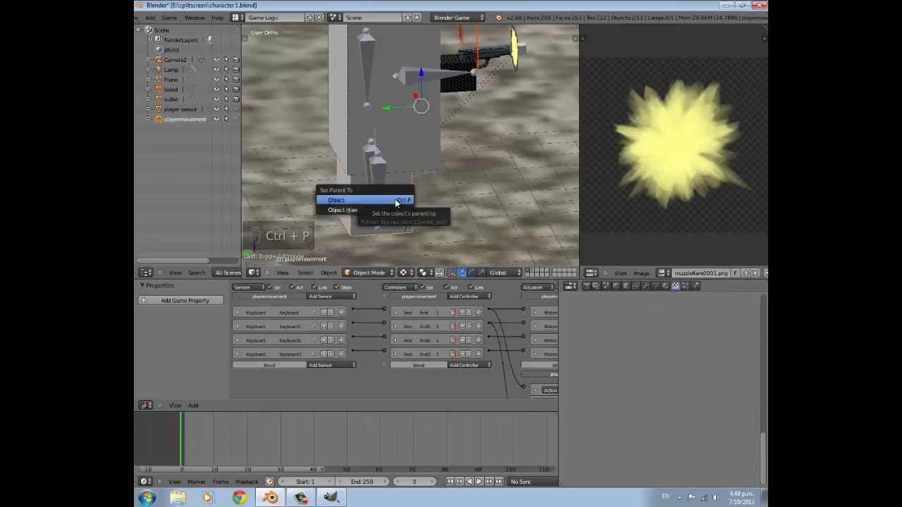
{"action": "left_click", "coordinate": [396, 203]}
Select only the blood plane and bring up its material's Game Settings
{"action": "middle_click_drag", "start_coordinate": [406, 166], "coordinate": [401, 226], "text": "shift"}
{"action": "right_click", "coordinate": [465, 90]}
{"action": "scroll", "coordinate": [467, 91], "scroll_direction": "down", "scroll_amount": 4}
{"action": "middle_click_drag", "start_coordinate": [467, 91], "coordinate": [405, 110]}
{"action": "scroll", "coordinate": [525, 105], "scroll_direction": "up", "scroll_amount": 3}
{"action": "left_click", "coordinate": [665, 286]}
{"action": "scroll", "coordinate": [631, 408], "scroll_direction": "up", "scroll_amount": 5}
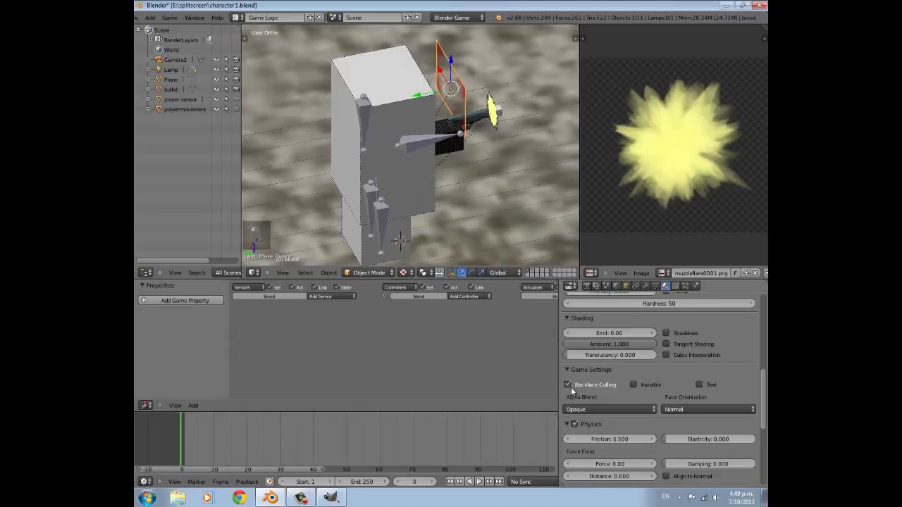
Widen the blood plane by scaling it about 1.35 times along the global X axis
{"action": "middle_click_drag", "start_coordinate": [277, 37], "coordinate": [537, 127]}
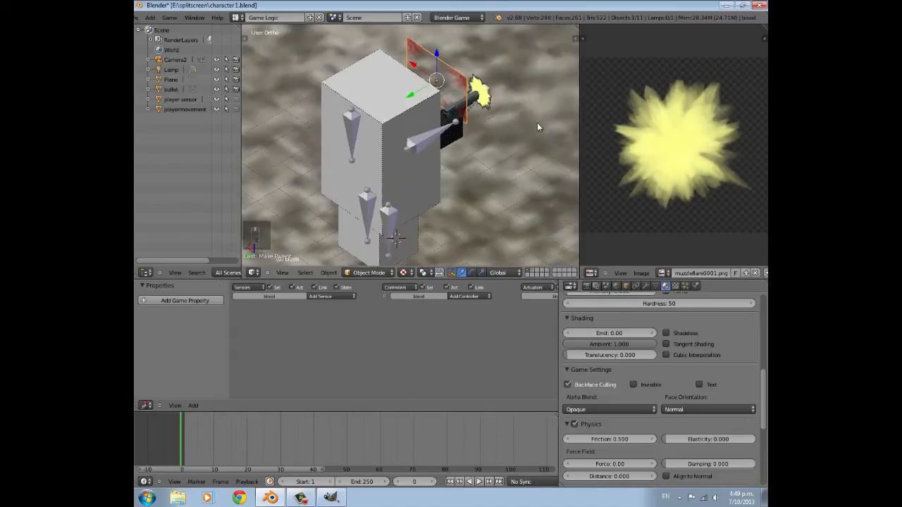
{"action": "middle_click_drag", "start_coordinate": [365, 101], "coordinate": [432, 158]}
{"action": "scroll", "coordinate": [432, 158], "scroll_direction": "up", "scroll_amount": 3}
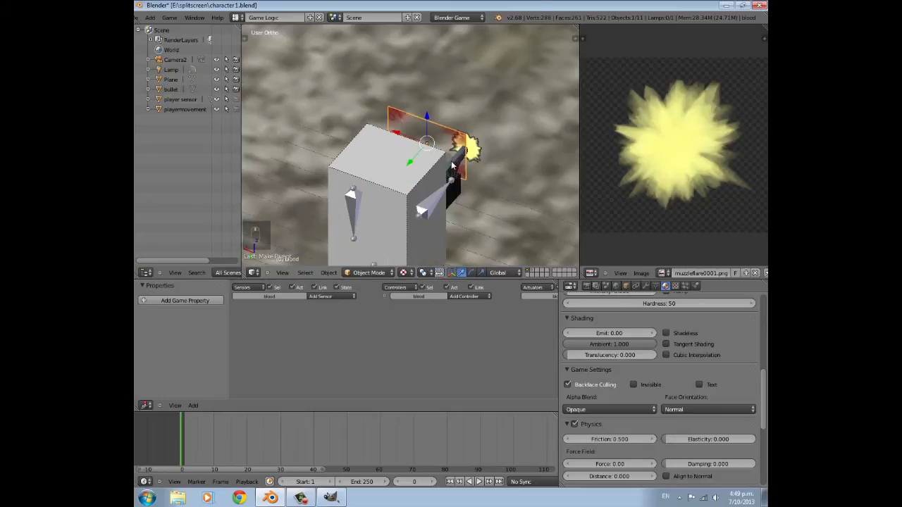
{"action": "key", "text": "s"}
{"action": "key", "text": "x"}
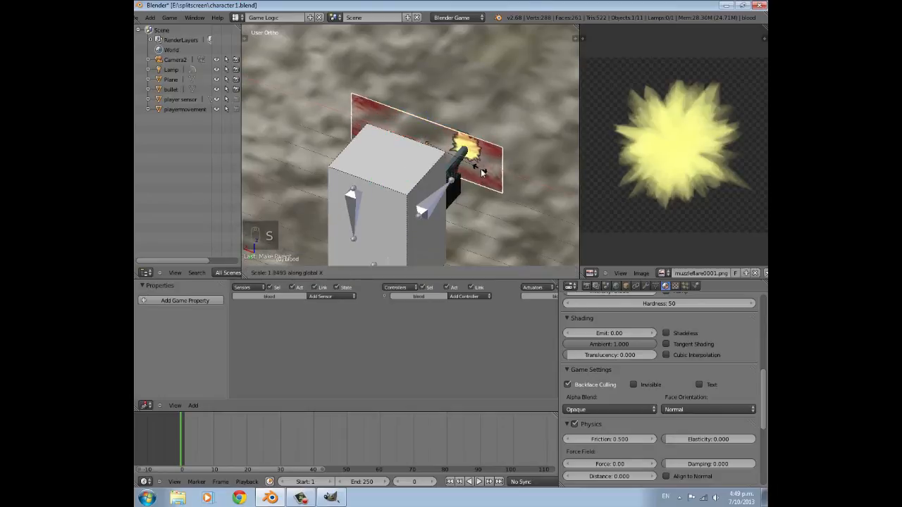
{"action": "middle_click_drag", "start_coordinate": [458, 160], "coordinate": [420, 115]}
{"action": "middle_click_drag", "start_coordinate": [361, 148], "coordinate": [387, 152]}
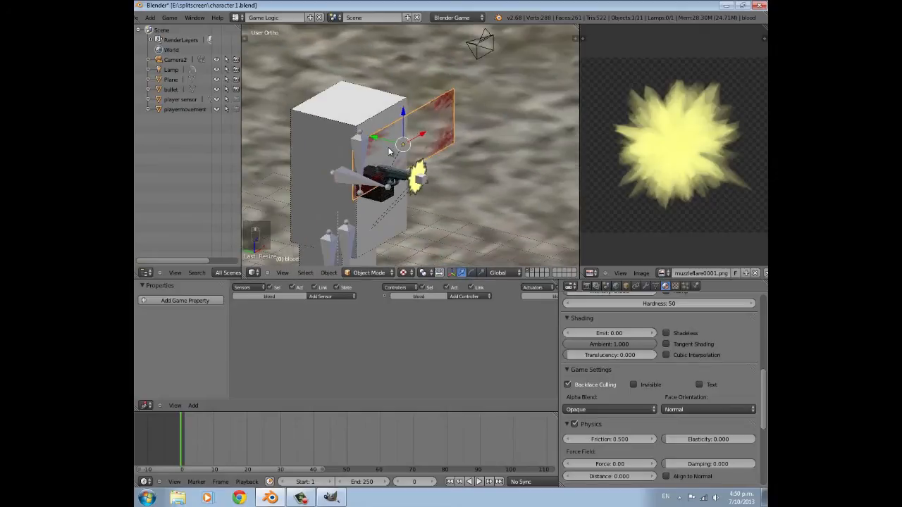
Run the game from the camera view to check the widened blood plane, and stop it
{"action": "key", "text": "KP_0"}
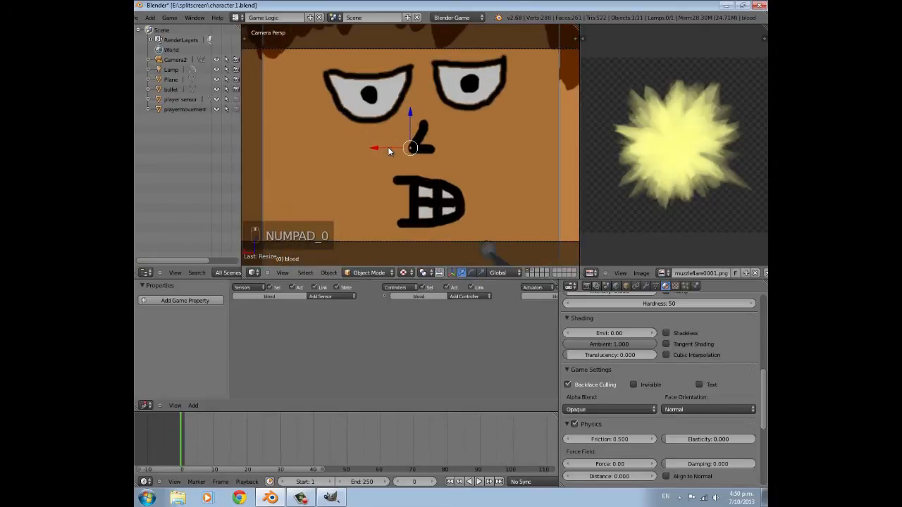
{"action": "key", "text": "p"}
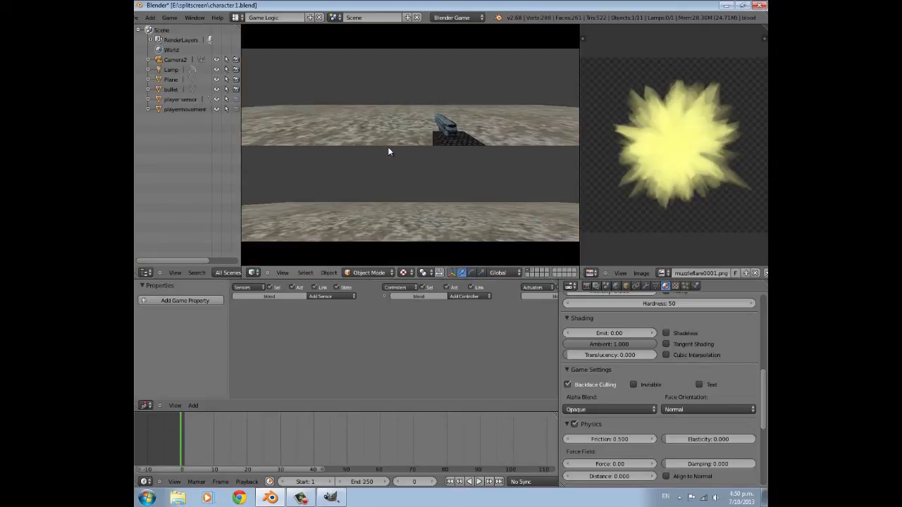
{"action": "key", "text": "Escape"}
Rotate the blood plane 180 degrees about the global Z axis
{"action": "middle_click_drag", "start_coordinate": [445, 141], "coordinate": [356, 151]}
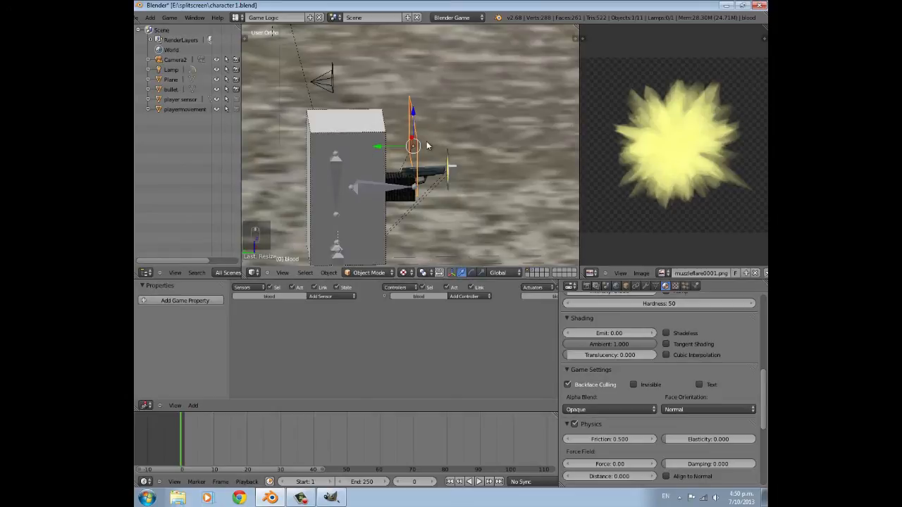
{"action": "scroll", "coordinate": [427, 143], "scroll_direction": "up", "scroll_amount": 4}
{"action": "middle_click_drag", "start_coordinate": [425, 141], "coordinate": [391, 125]}
{"action": "key", "text": "r"}
{"action": "key", "text": "z"}
{"action": "key", "text": "1"}
{"action": "key", "text": "8"}
{"action": "key", "text": "0"}
{"action": "key", "text": "Return"}
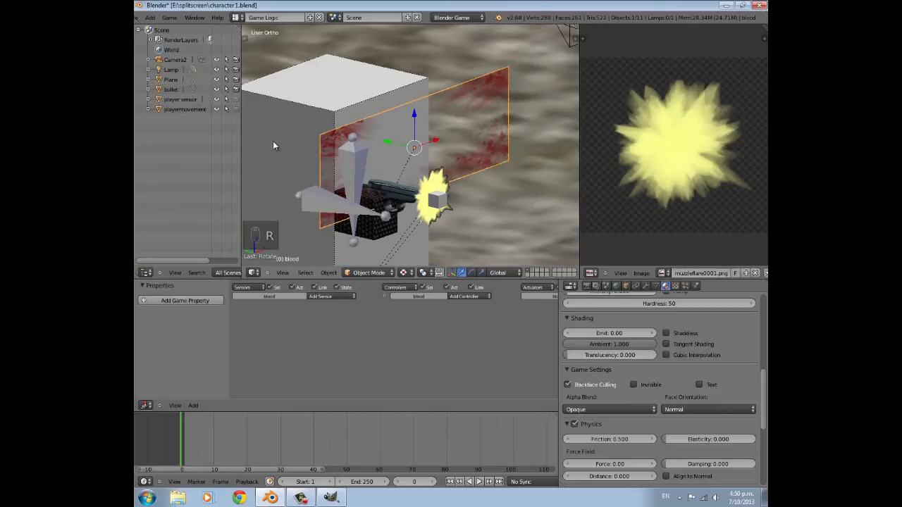
Run the game from the camera view to check the rotated blood plane, stop it, and leave the camera view
{"action": "middle_click_drag", "start_coordinate": [277, 139], "coordinate": [379, 121]}
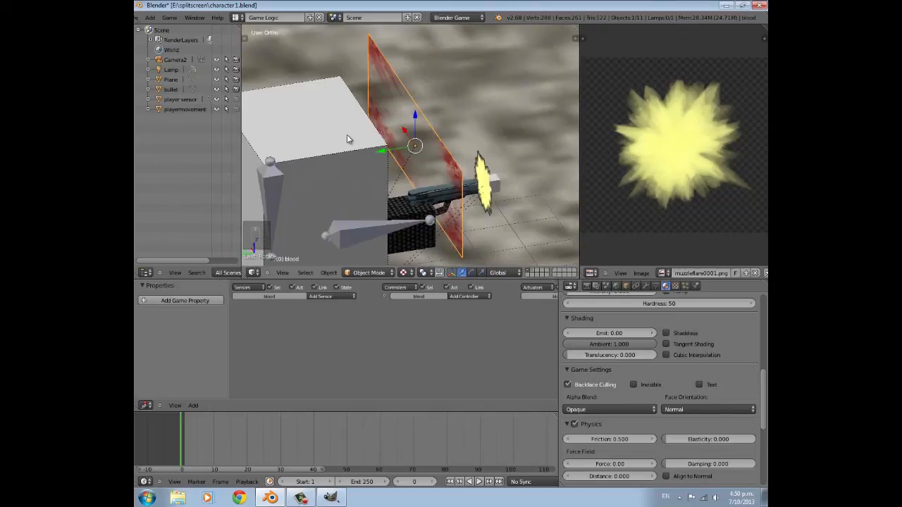
{"action": "key", "text": "KP_0"}
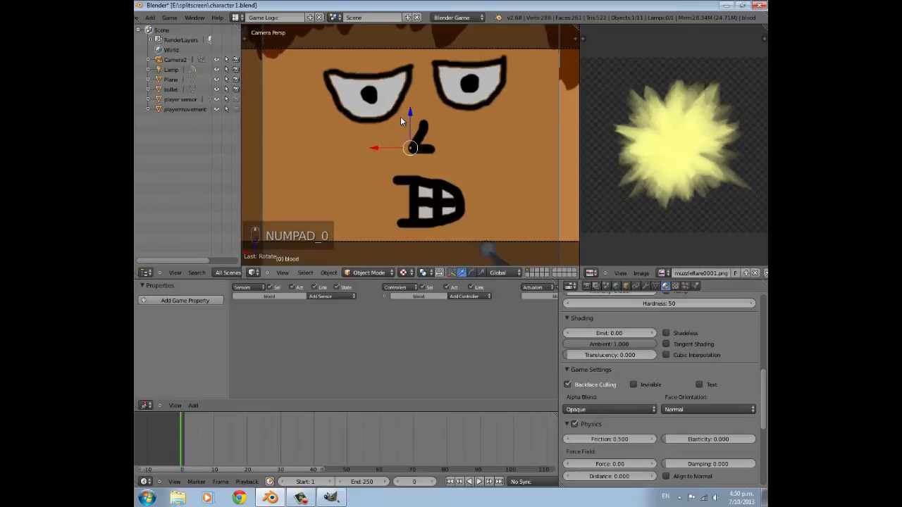
{"action": "key", "text": "p"}
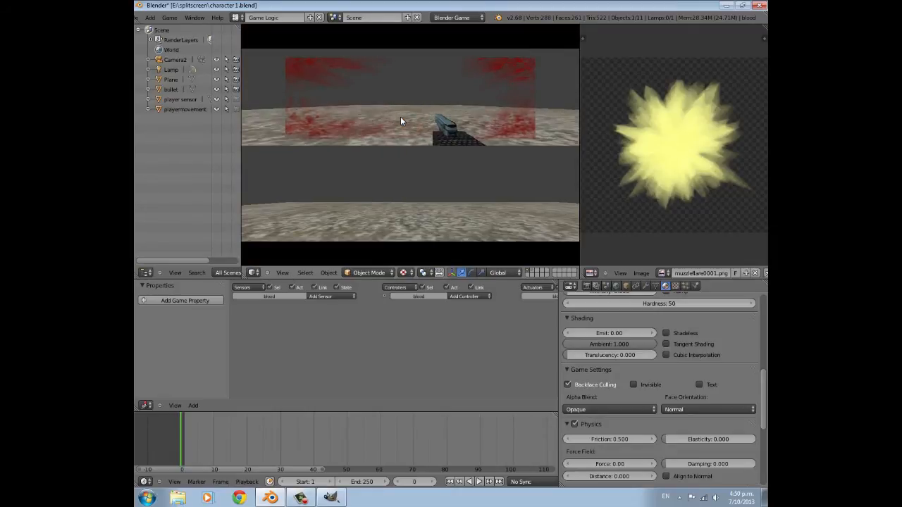
{"action": "key", "text": "Escape"}
{"action": "key", "text": "KP_0"}
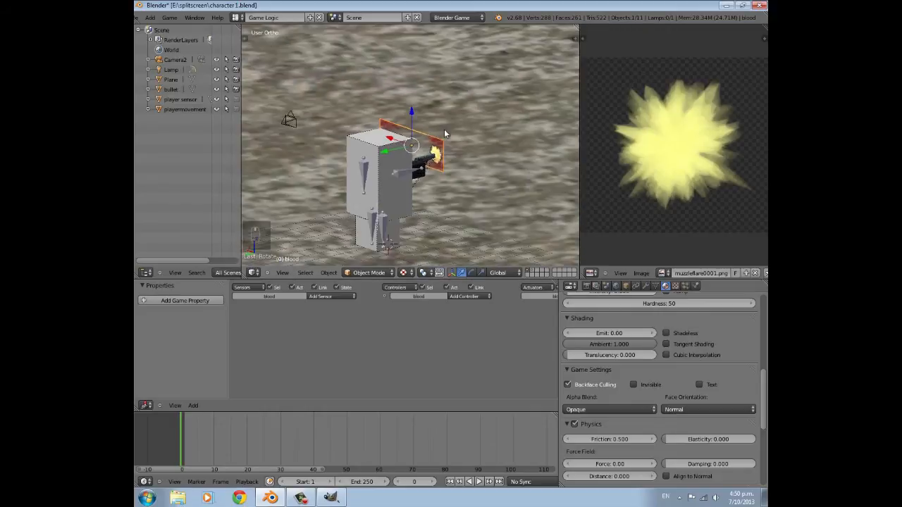
{"action": "left_click", "coordinate": [330, 498]}
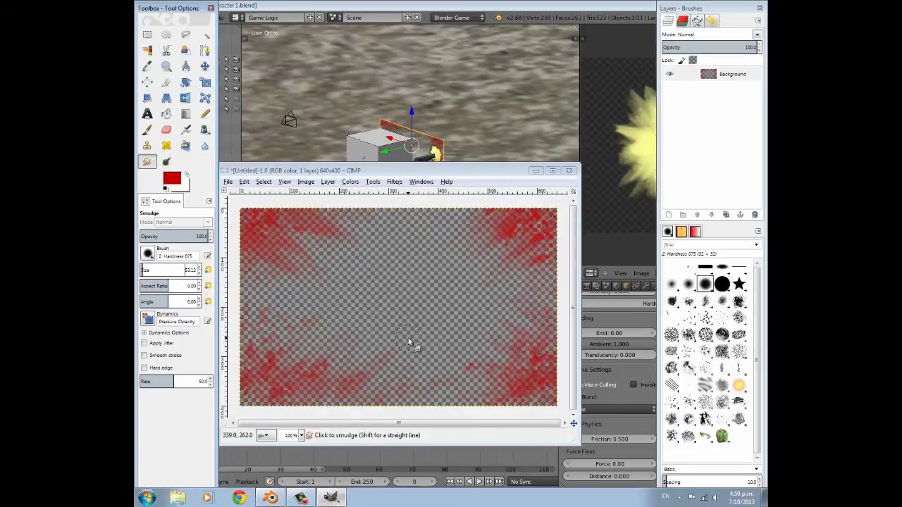
{"action": "left_click", "coordinate": [535, 170]}
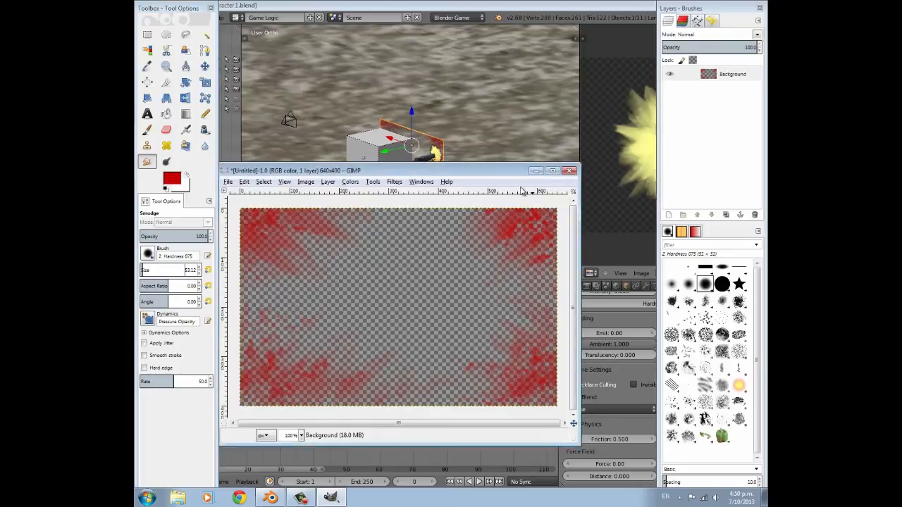
Try to enlarge the blood plane uniformly by about 1.12 times, and undo the scaling
{"action": "scroll", "coordinate": [462, 200], "scroll_direction": "up", "scroll_amount": 4}
{"action": "middle_click_drag", "start_coordinate": [462, 199], "coordinate": [417, 174]}
{"action": "key", "text": "s"}
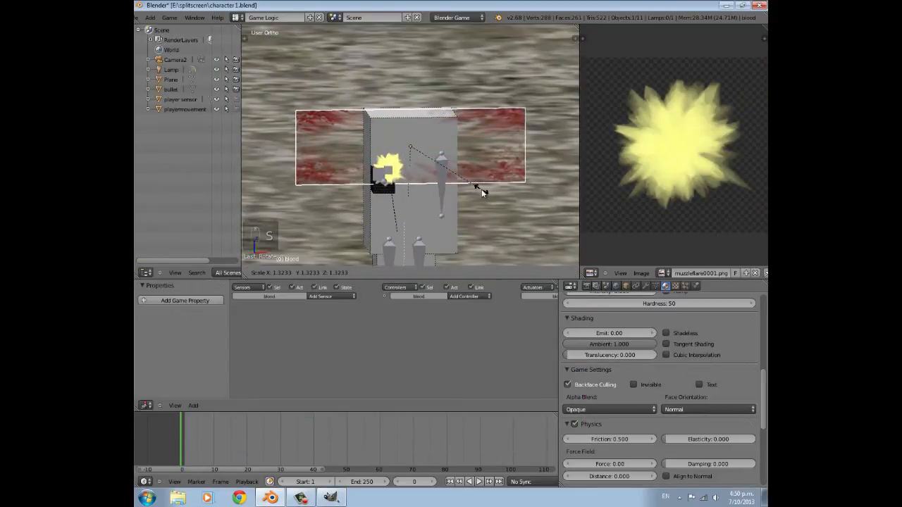
{"action": "key", "text": "ctrl+z"}
Move the blood plane freely a little closer to the front of the character's head
{"action": "middle_click_drag", "start_coordinate": [431, 167], "coordinate": [544, 196]}
{"action": "key", "text": "g"}
{"action": "left_click", "coordinate": [530, 196]}
Run the game from the camera view to check the moved blood plane, and stop it
{"action": "key", "text": "KP_0"}
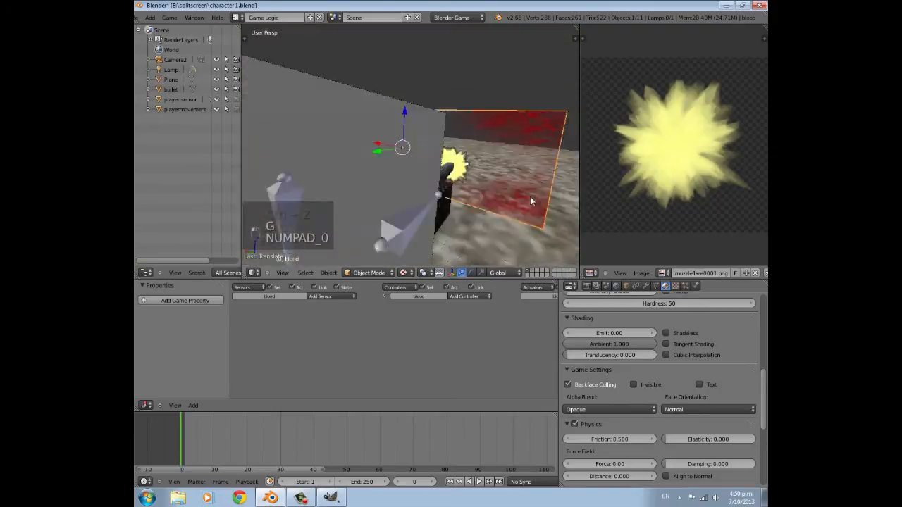
{"action": "key", "text": "p"}
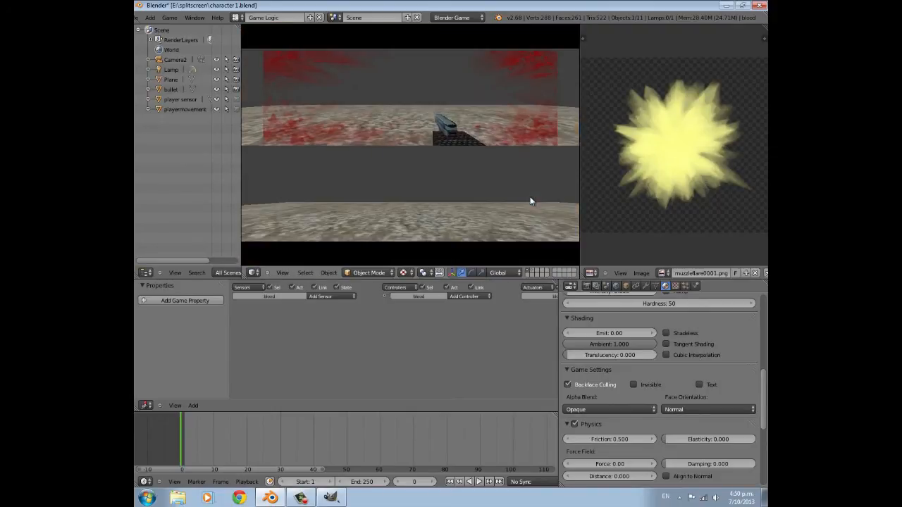
{"action": "key", "text": "Escape"}
Move the blood plane slightly along the global Y axis, closer to the character's body
{"action": "middle_click_drag", "start_coordinate": [535, 196], "coordinate": [443, 207]}
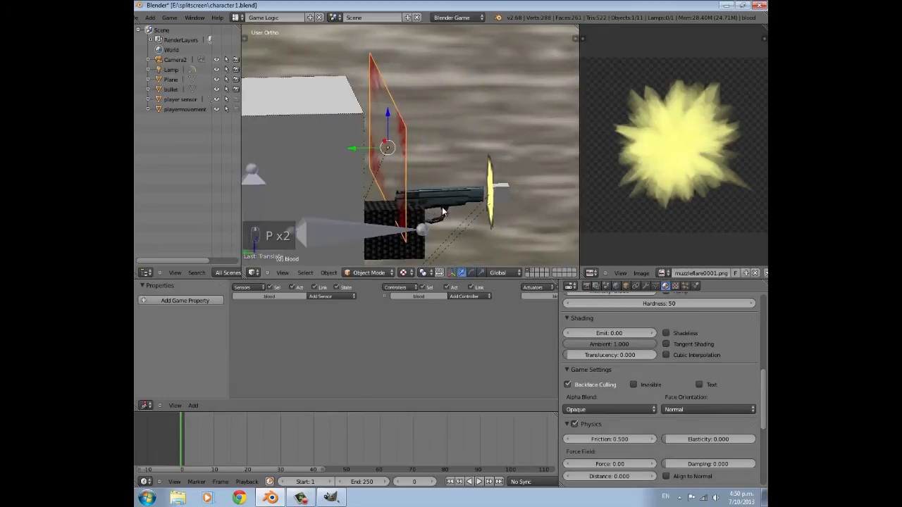
{"action": "key", "text": "g"}
{"action": "key", "text": "y"}
{"action": "left_click", "coordinate": [435, 212]}
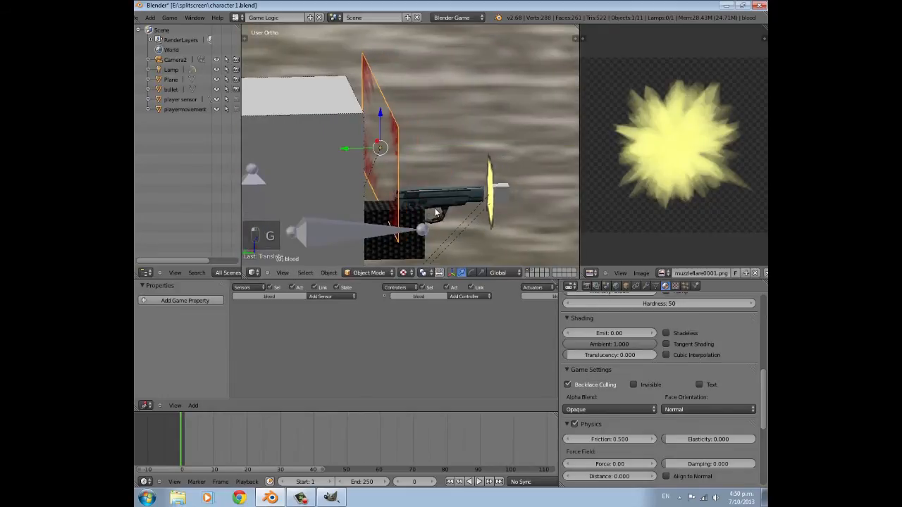
Test how much of the player's screen the blood covers by running the game from the camera view, and stop it
{"action": "key", "text": "KP_0"}
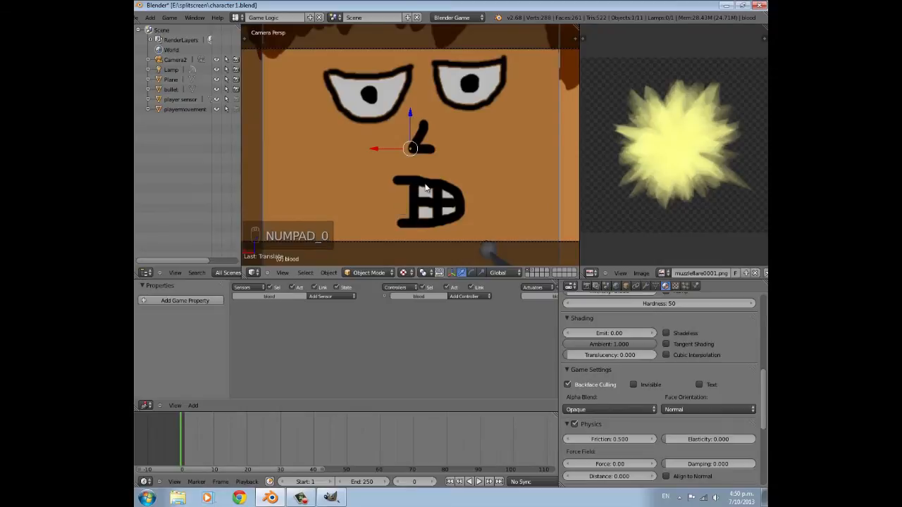
{"action": "key", "text": "p"}
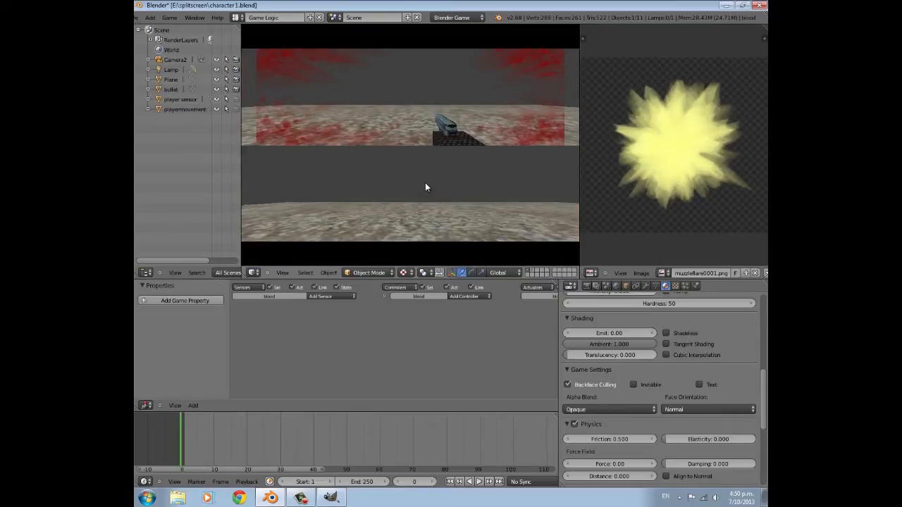
{"action": "key", "text": "Escape"}
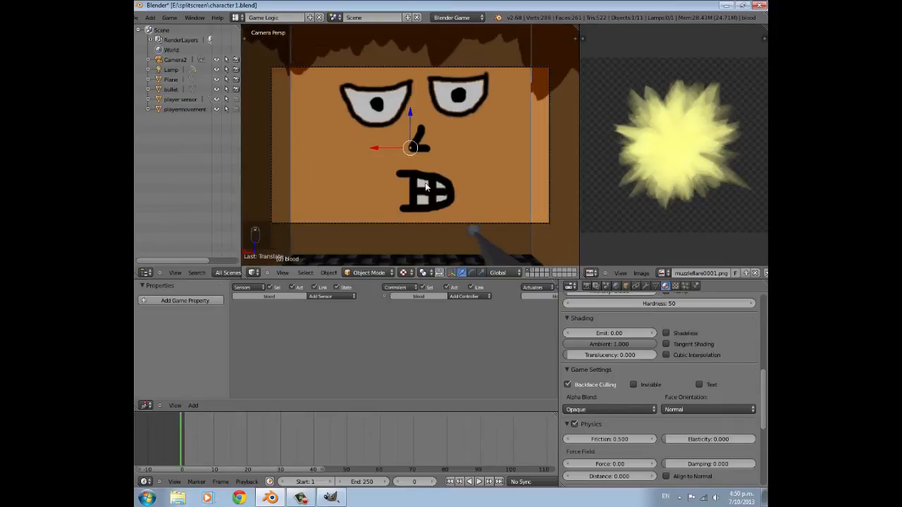
{"action": "key", "text": "p"}
{"action": "key", "text": "Escape"}
Widen the blood plane by scaling it about 1.13 times along the global X axis
{"action": "middle_click_drag", "start_coordinate": [506, 138], "coordinate": [441, 162]}
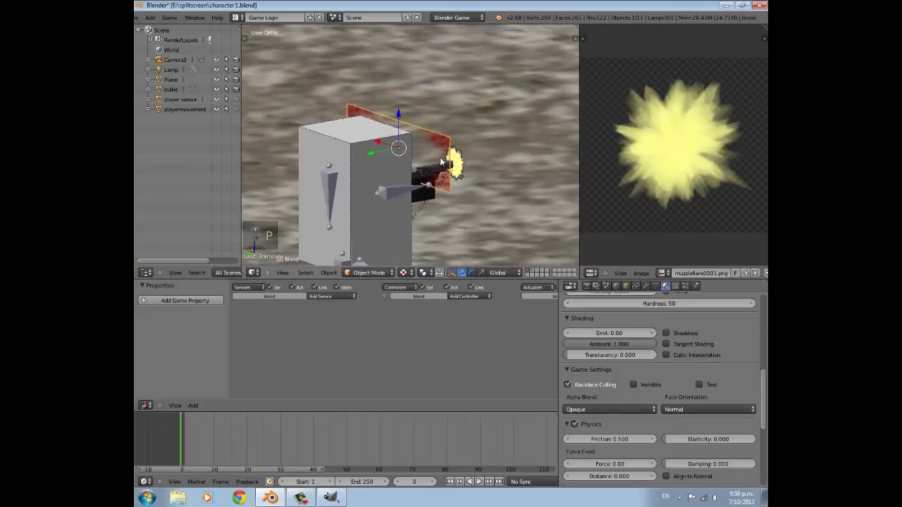
{"action": "key", "text": "s"}
{"action": "key", "text": "x"}
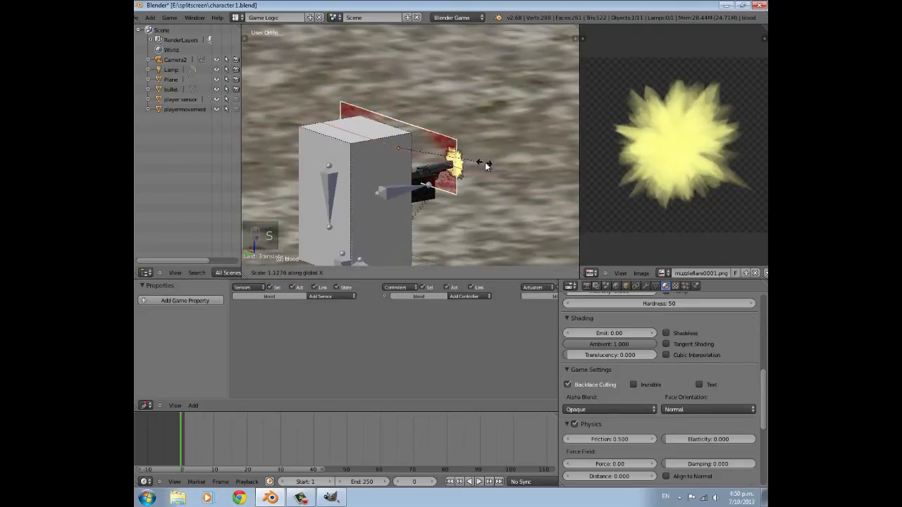
{"action": "left_click", "coordinate": [483, 162]}
Run the game from the camera view to check that the blood spans the player's screen width, and stop it
{"action": "key", "text": "KP_0"}
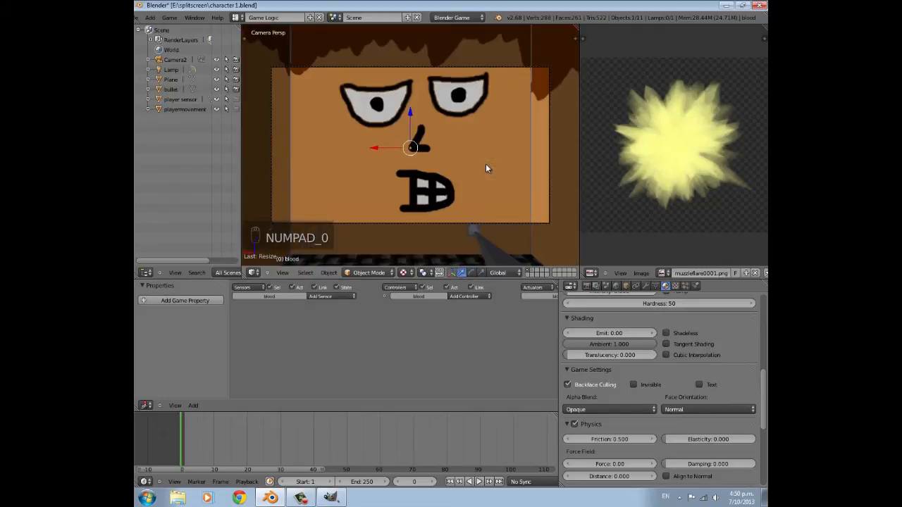
{"action": "key", "text": "p"}
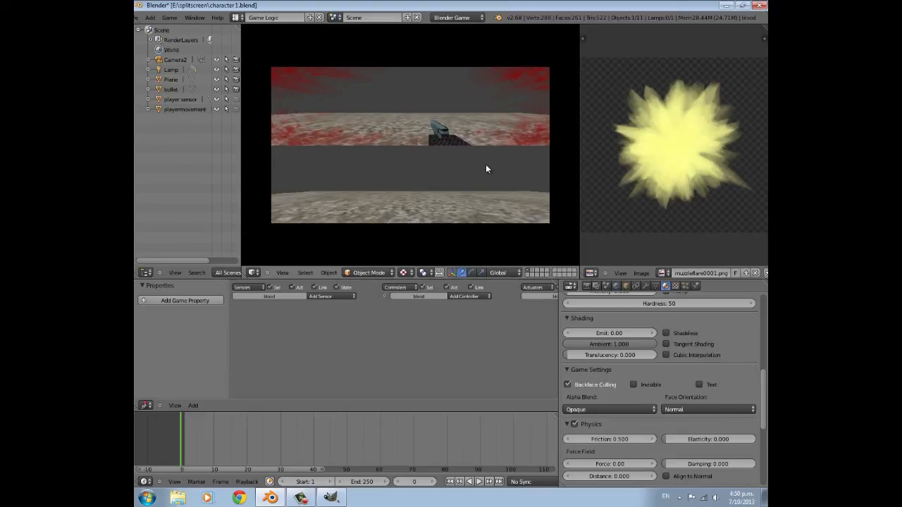
{"action": "key", "text": "Escape"}
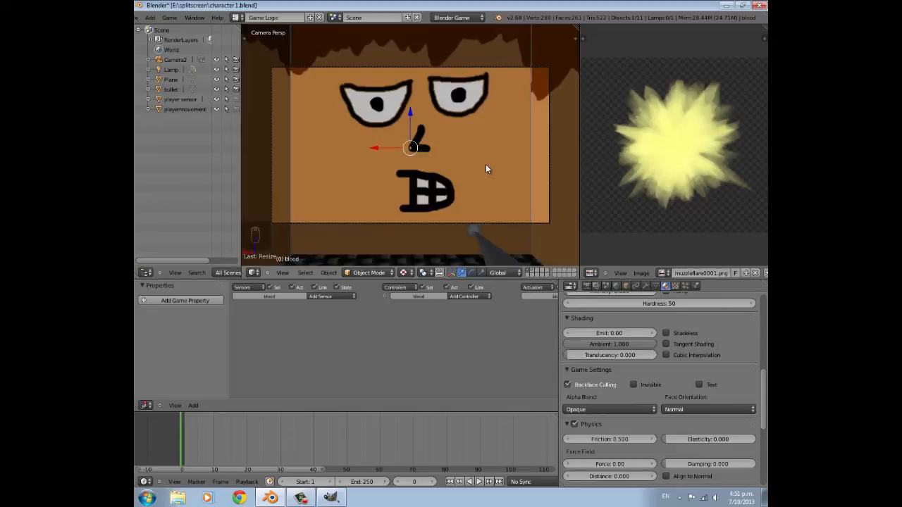
Set the blood plane's physics type to No Collision
{"action": "middle_click_drag", "start_coordinate": [491, 123], "coordinate": [384, 143]}
{"action": "scroll", "coordinate": [399, 152], "scroll_direction": "up", "scroll_amount": 5}
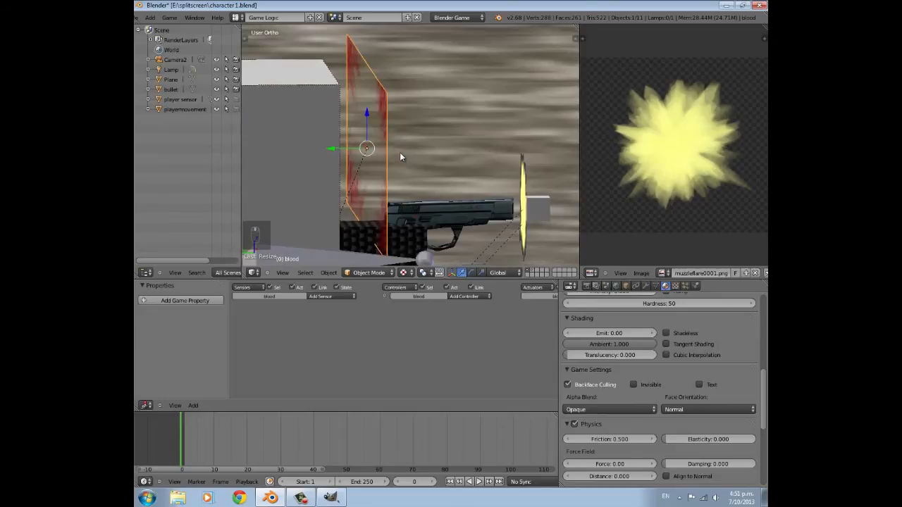
{"action": "left_click", "coordinate": [696, 285]}
{"action": "left_click", "coordinate": [685, 331]}
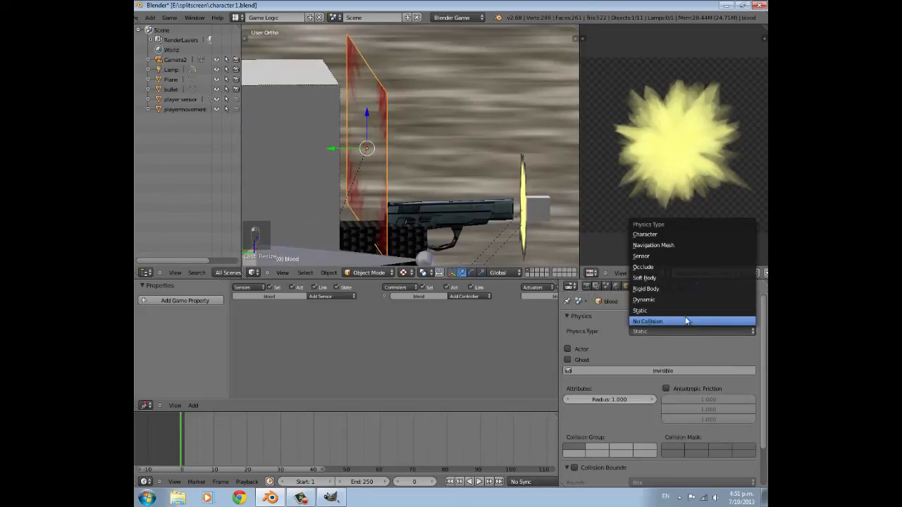
{"action": "left_click", "coordinate": [682, 318]}
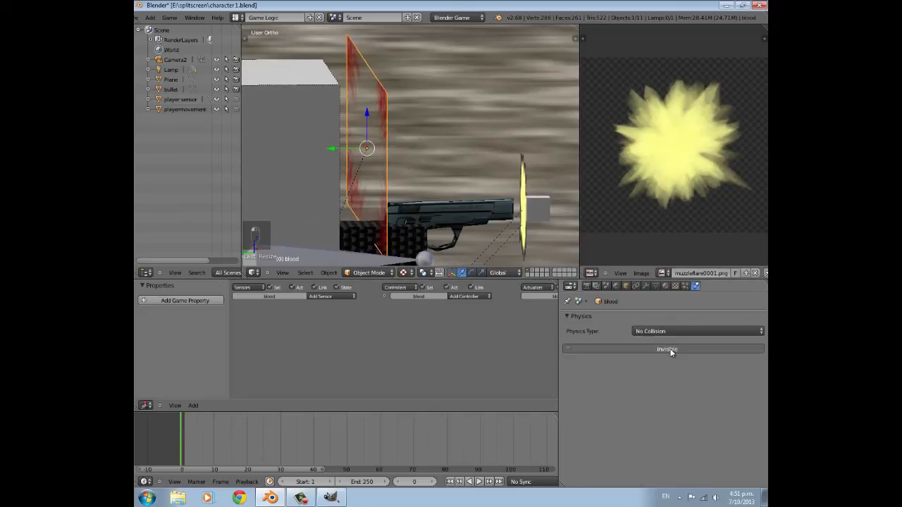
Add two Visibility actuators to the blood plane and turn off Visible on the second one
{"action": "scroll", "coordinate": [361, 309], "scroll_direction": "right", "scroll_amount": 5, "text": "ctrl"}
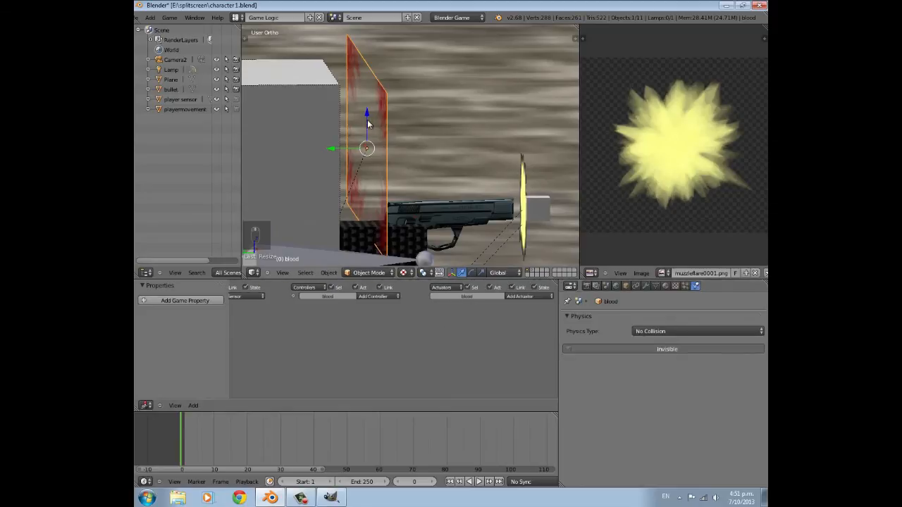
{"action": "left_click", "coordinate": [531, 297]}
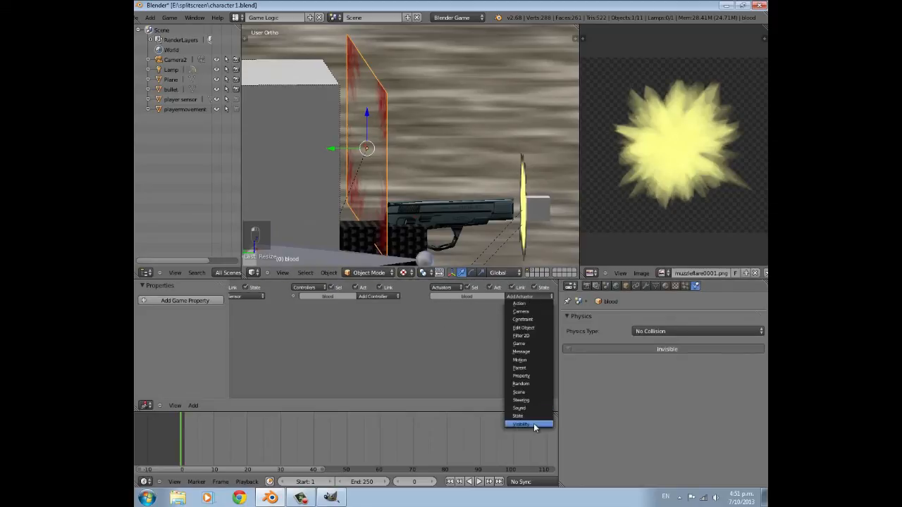
{"action": "left_click", "coordinate": [521, 424]}
{"action": "left_click", "coordinate": [520, 297]}
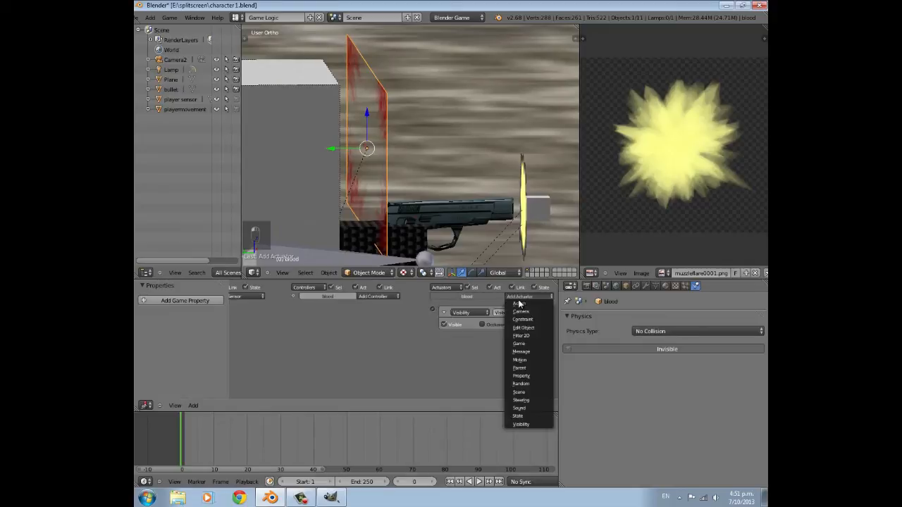
{"action": "left_click", "coordinate": [530, 423]}
{"action": "left_click", "coordinate": [444, 351]}
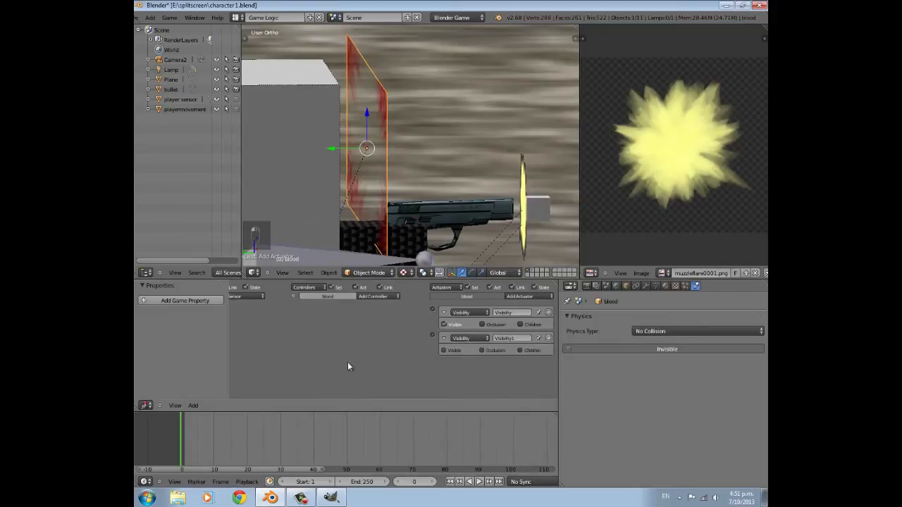
Add an And controller to the blood plane and link it to the first Visibility actuator
{"action": "middle_click_drag", "start_coordinate": [347, 362], "coordinate": [432, 307]}
{"action": "left_click", "coordinate": [460, 299]}
{"action": "left_click", "coordinate": [461, 304]}
{"action": "left_click_drag", "start_coordinate": [489, 311], "coordinate": [525, 312]}
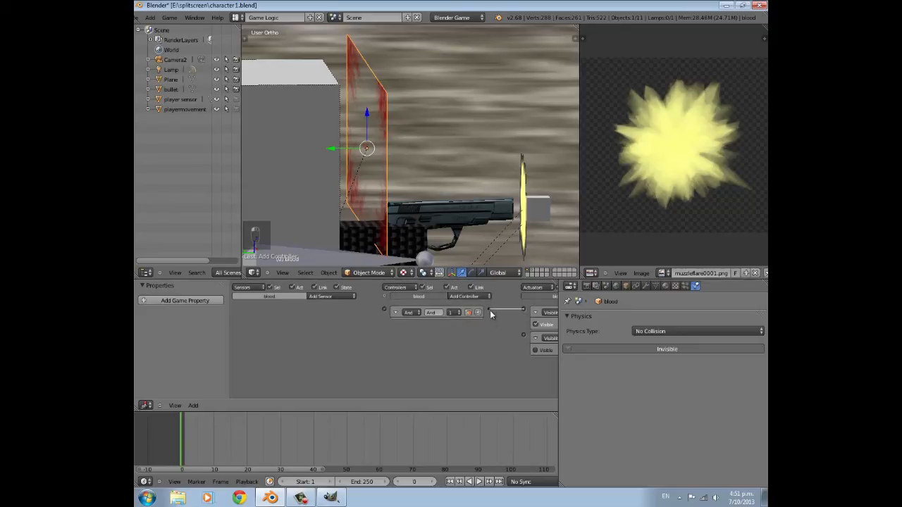
Switch to wireframe, add the player sensor object to the selection, and remove its own And controller
{"action": "key", "text": "z"}
{"action": "right_click", "coordinate": [375, 132]}
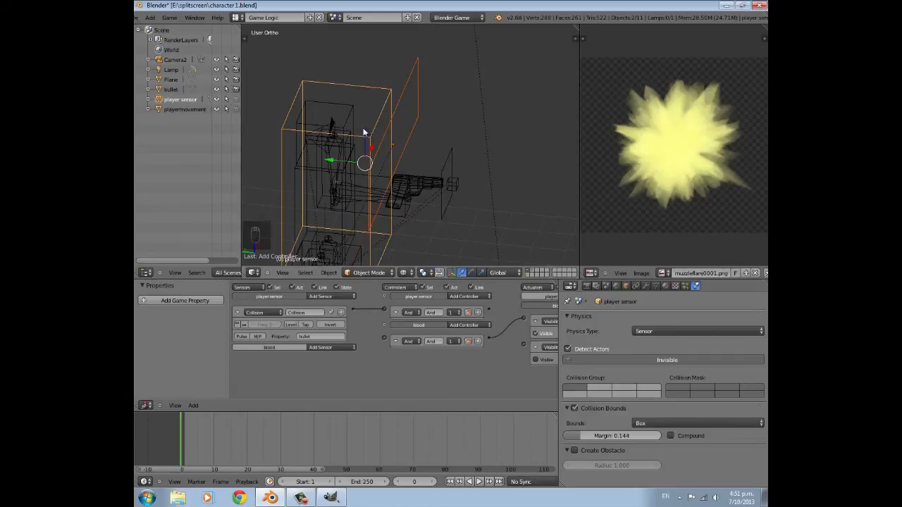
{"action": "middle_click_drag", "start_coordinate": [419, 344], "coordinate": [385, 336]}
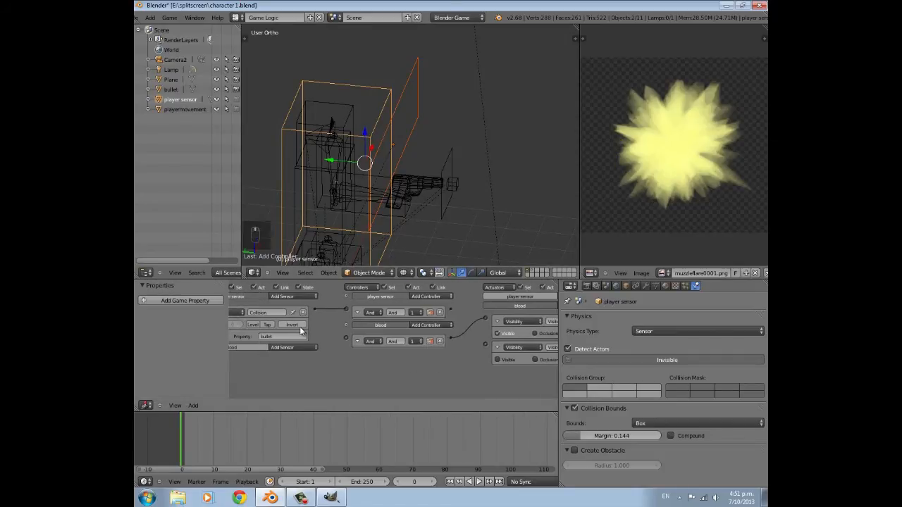
{"action": "middle_click_drag", "start_coordinate": [300, 326], "coordinate": [331, 324]}
{"action": "left_click", "coordinate": [477, 313]}
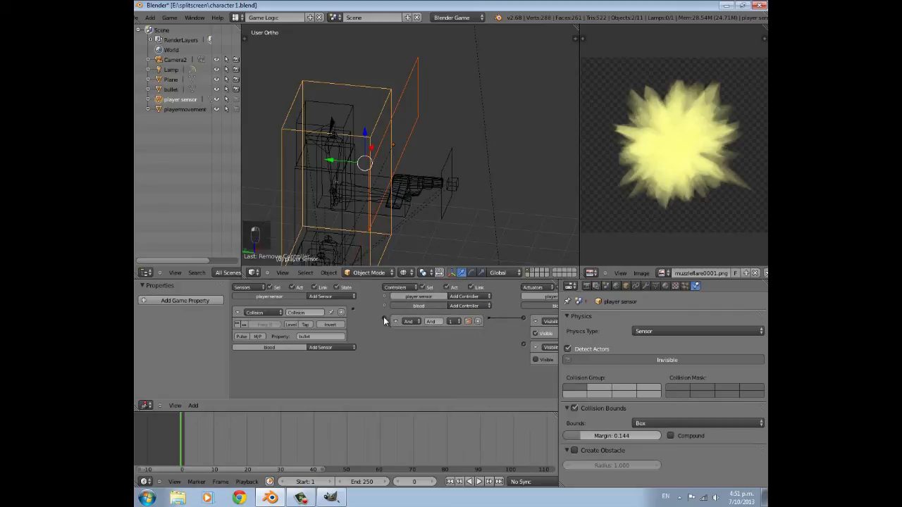
Link the player sensor's bullet Collision sensor to the blood plane's And controller
{"action": "left_click_drag", "start_coordinate": [353, 309], "coordinate": [359, 315]}
{"action": "middle_click_drag", "start_coordinate": [548, 331], "coordinate": [459, 331]}
{"action": "middle_click_drag", "start_coordinate": [345, 346], "coordinate": [429, 346]}
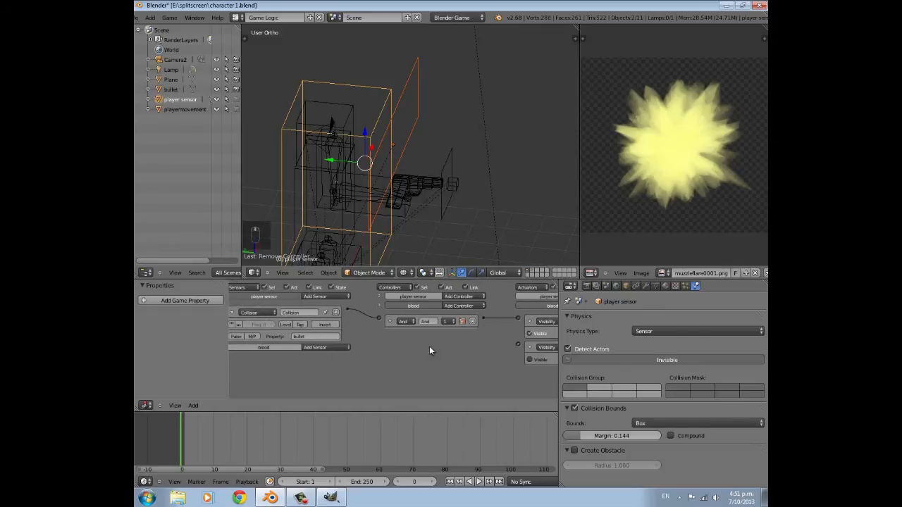
Add a Nand controller to the blood plane and link it between the bullet Collision sensor and the second Visibility actuator
{"action": "left_click", "coordinate": [460, 306]}
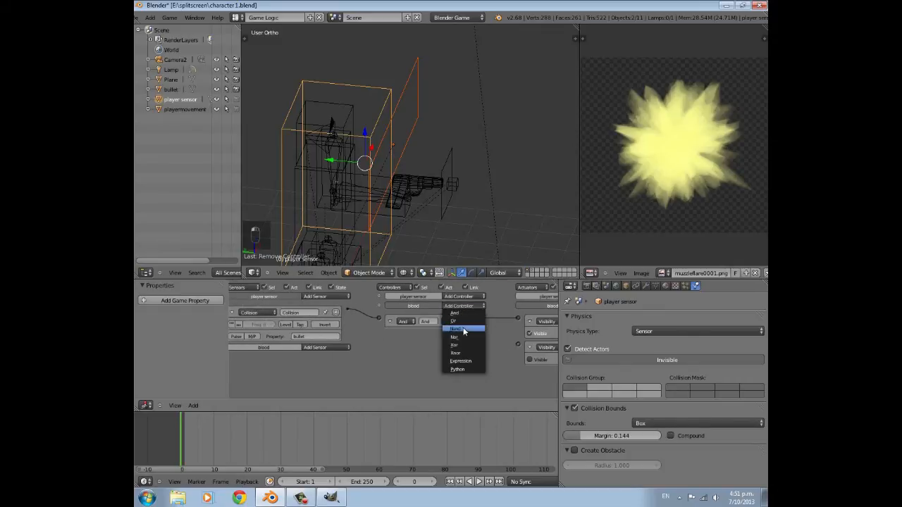
{"action": "left_click", "coordinate": [462, 327]}
{"action": "left_click_drag", "start_coordinate": [346, 308], "coordinate": [376, 333]}
{"action": "scroll", "coordinate": [454, 341], "scroll_direction": "right", "scroll_amount": 1, "text": "ctrl"}
{"action": "left_click_drag", "start_coordinate": [459, 336], "coordinate": [493, 345]}
Collapse the blood plane's two Visibility actuators and its And and Nand controllers
{"action": "left_click", "coordinate": [504, 347]}
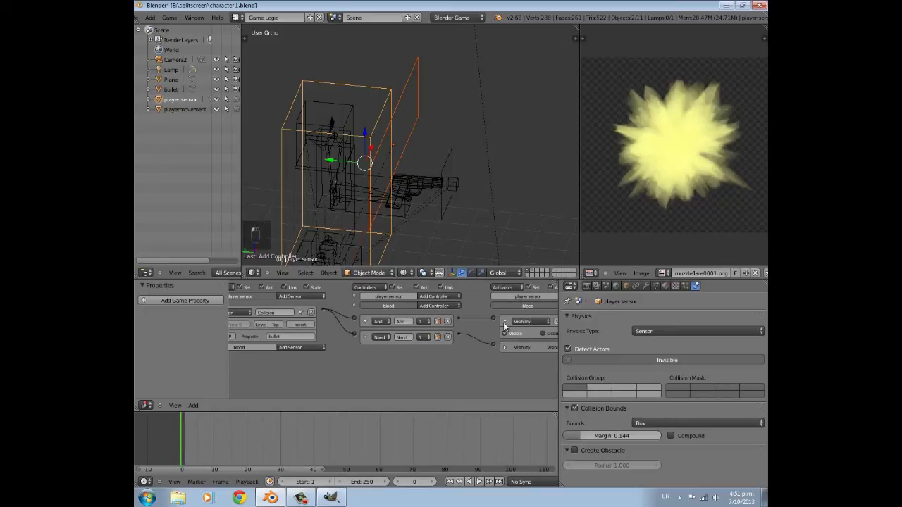
{"action": "left_click", "coordinate": [504, 322]}
{"action": "left_click", "coordinate": [367, 336]}
{"action": "left_click", "coordinate": [365, 321]}
{"action": "scroll", "coordinate": [367, 324], "scroll_direction": "left", "scroll_amount": 1, "text": "ctrl"}
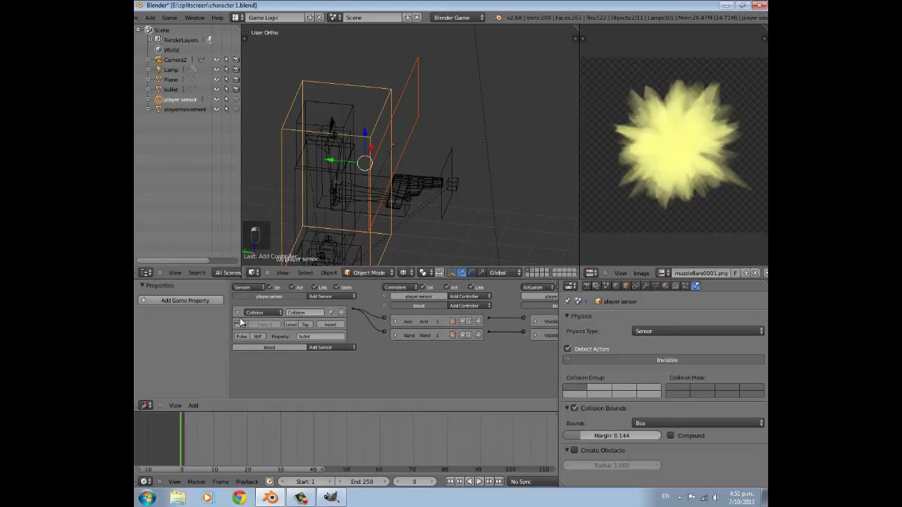
Deselect everything, switch to Texture shading and camera view, and run the game to test the blood effect
{"action": "scroll", "coordinate": [336, 147], "scroll_direction": "down", "scroll_amount": 5}
{"action": "mouse_move", "coordinate": [444, 147]}
{"action": "middle_mouse_down"}
{"action": "mouse_move", "coordinate": [335, 146]}
{"action": "mouse_move", "coordinate": [350, 166]}
{"action": "mouse_move", "coordinate": [437, 156]}
{"action": "middle_mouse_up"}
{"action": "key", "text": "a"}
{"action": "left_click", "coordinate": [402, 273]}
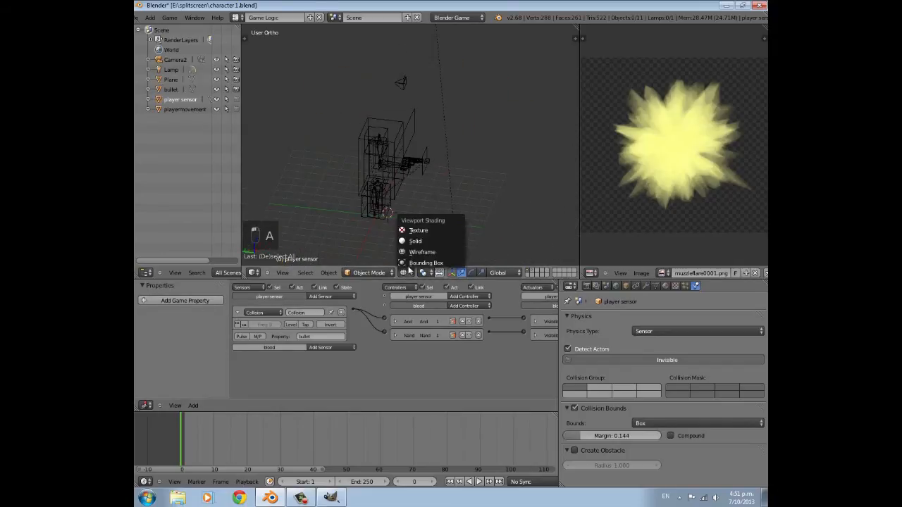
{"action": "left_click", "coordinate": [420, 229]}
{"action": "key", "text": "KP_0"}
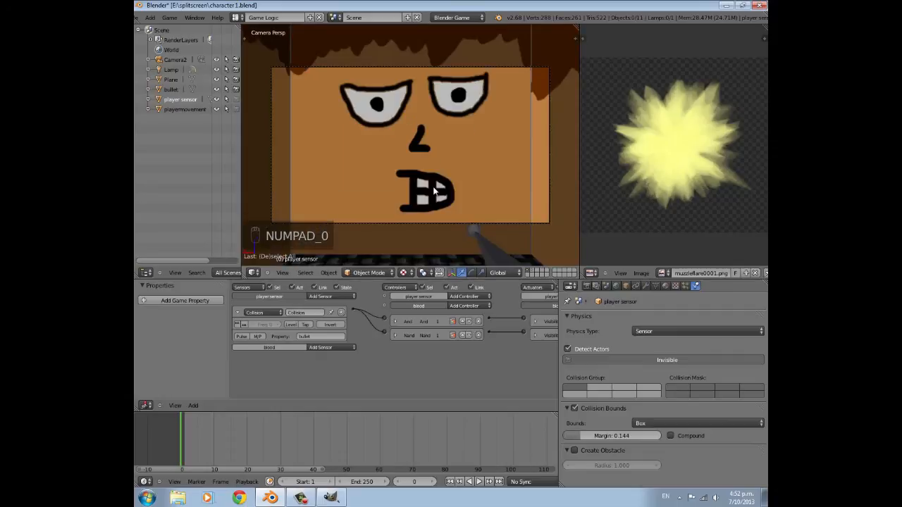
{"action": "key", "text": "p"}
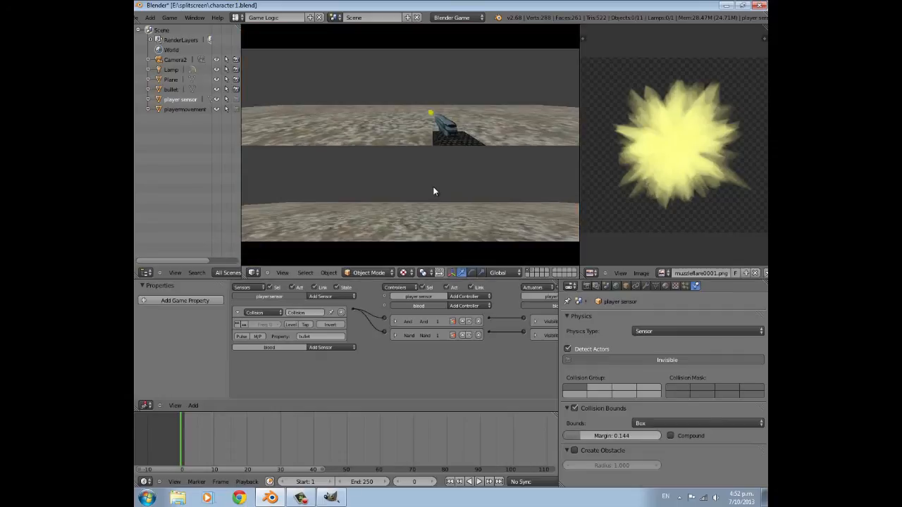
{"action": "key", "text": "Escape"}
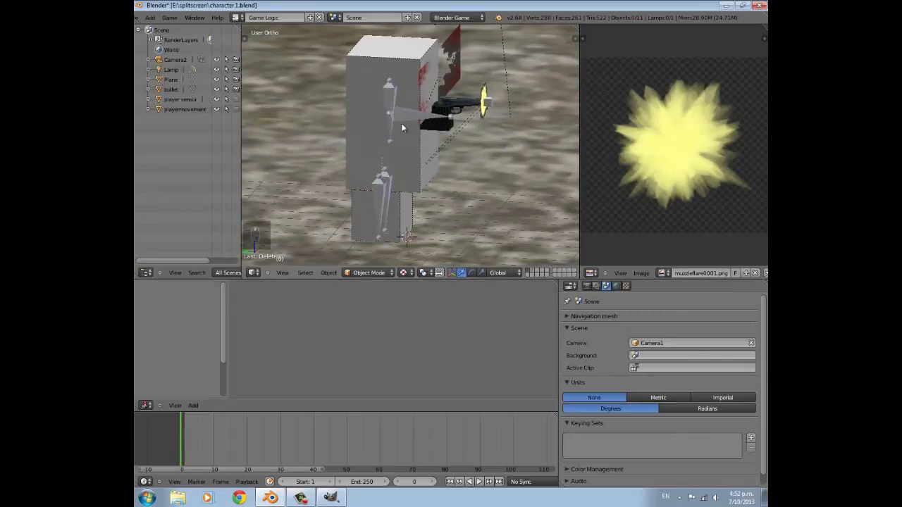
Switch the viewport to wireframe shading and select the player1 armature
{"action": "scroll", "coordinate": [357, 125], "scroll_direction": "down", "scroll_amount": 4}
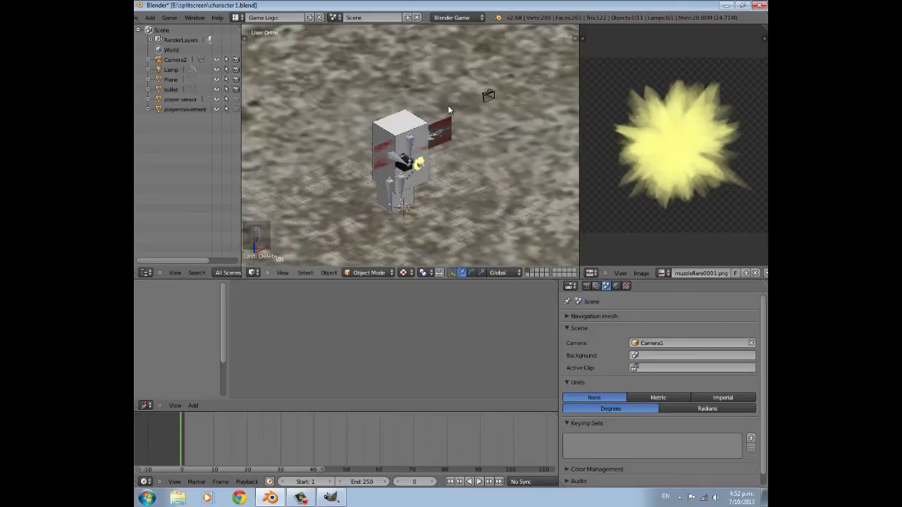
{"action": "scroll", "coordinate": [441, 190], "scroll_direction": "up", "scroll_amount": 4}
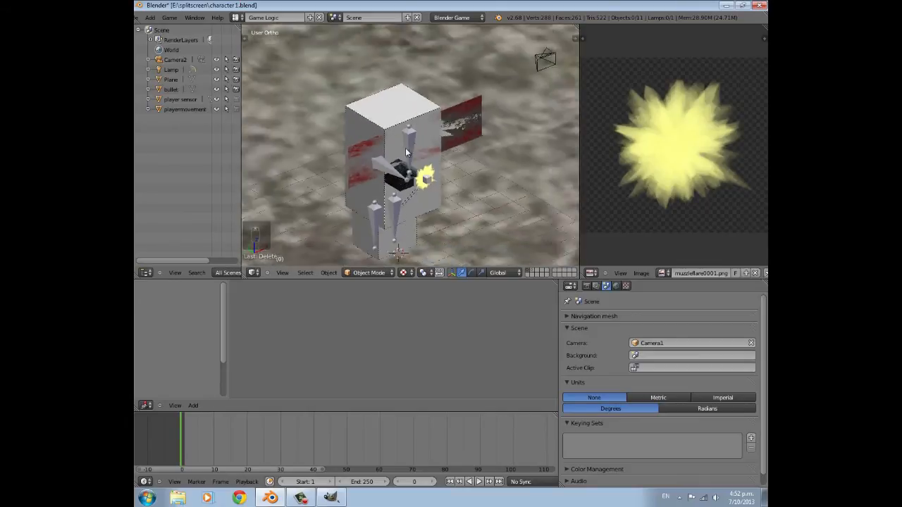
{"action": "middle_click_drag", "start_coordinate": [414, 185], "coordinate": [368, 59]}
{"action": "middle_click_drag", "start_coordinate": [373, 92], "coordinate": [447, 142]}
{"action": "scroll", "coordinate": [446, 142], "scroll_direction": "up", "scroll_amount": 3}
{"action": "middle_click_drag", "start_coordinate": [317, 140], "coordinate": [460, 176], "text": "shift"}
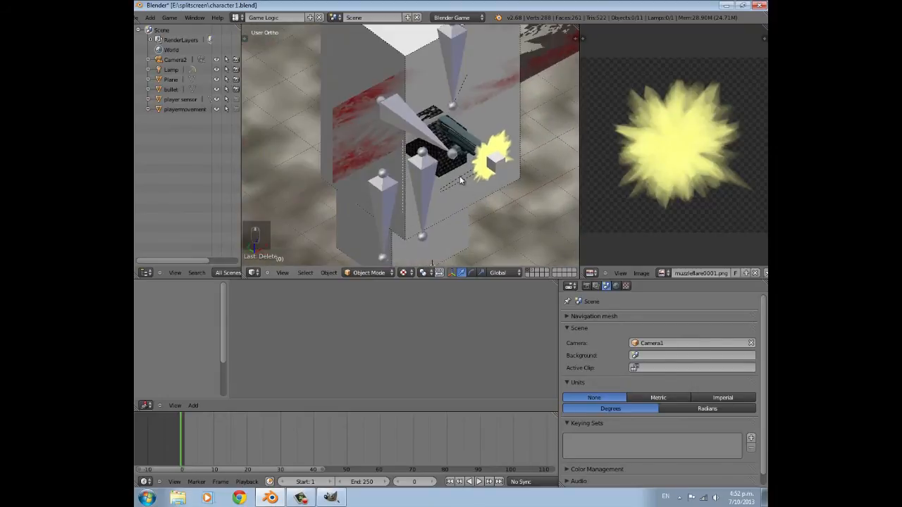
{"action": "right_click", "coordinate": [427, 141]}
{"action": "middle_click_drag", "start_coordinate": [376, 124], "coordinate": [429, 134]}
{"action": "right_click", "coordinate": [394, 117]}
{"action": "right_click", "coordinate": [389, 123]}
{"action": "key", "text": "z"}
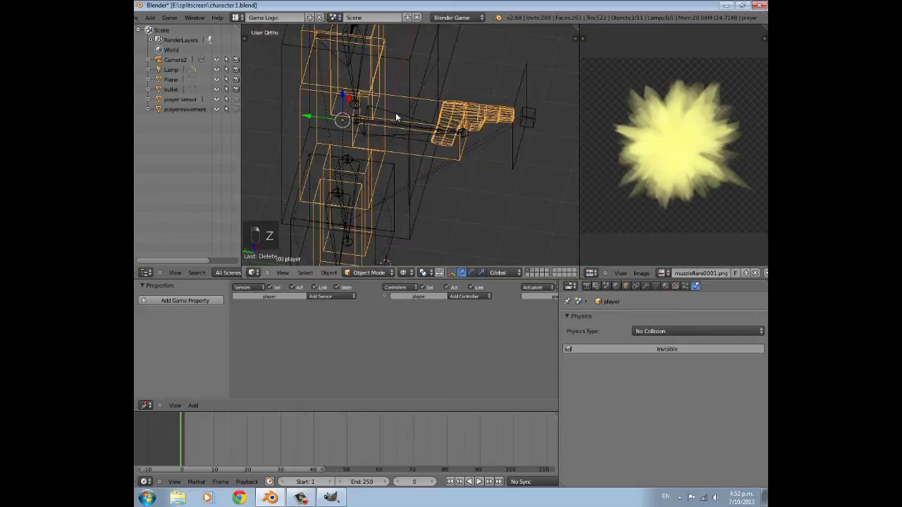
{"action": "right_click", "coordinate": [392, 117]}
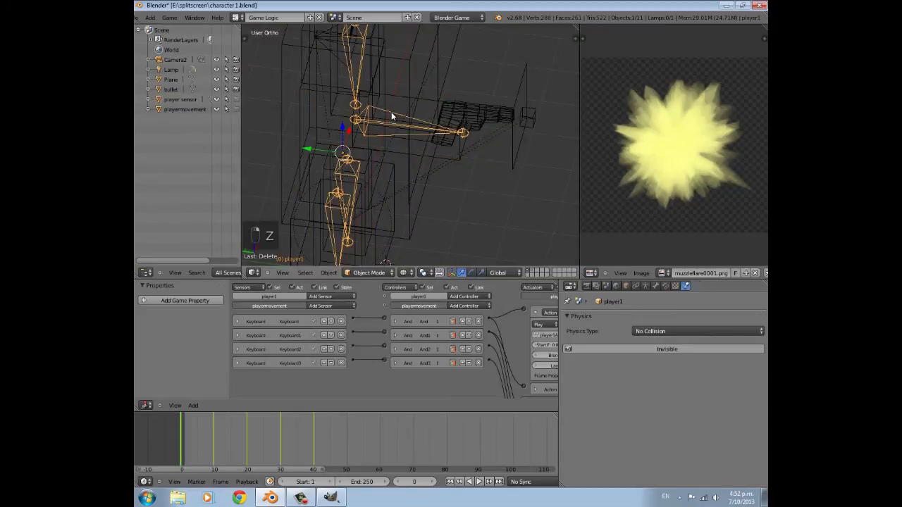
Set the current frame to 45, beyond the armature's existing keyframes
{"action": "scroll", "coordinate": [417, 188], "scroll_direction": "down", "scroll_amount": 3}
{"action": "scroll", "coordinate": [363, 170], "scroll_direction": "down", "scroll_amount": 2}
{"action": "middle_click_drag", "start_coordinate": [363, 171], "coordinate": [407, 159]}
{"action": "scroll", "coordinate": [392, 171], "scroll_direction": "up", "scroll_amount": 5}
{"action": "middle_click_drag", "start_coordinate": [454, 218], "coordinate": [505, 229], "text": "shift"}
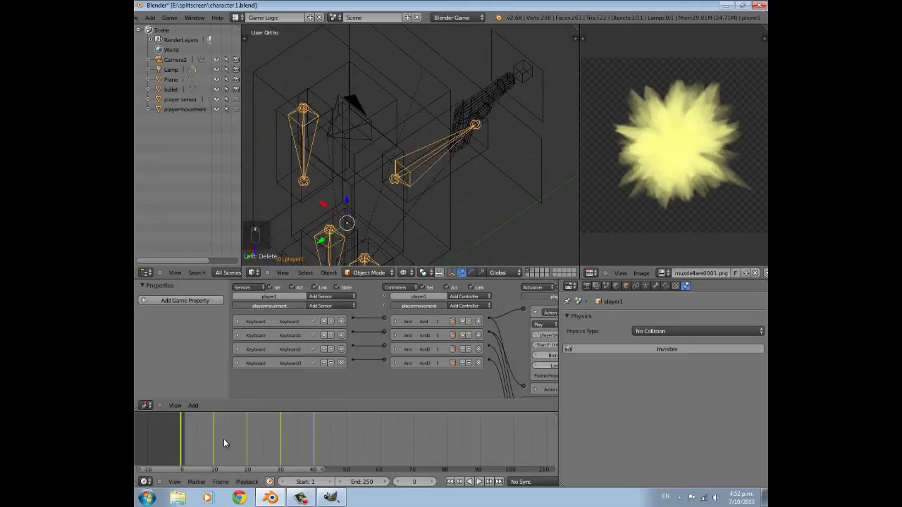
{"action": "left_click_drag", "start_coordinate": [185, 433], "coordinate": [333, 427]}
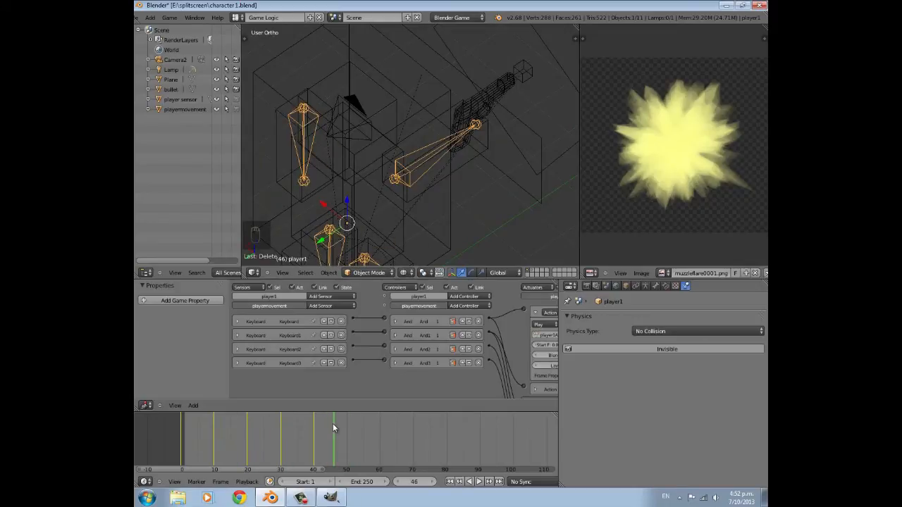
{"action": "left_click", "coordinate": [410, 484]}
{"action": "type", "text": "45"}
{"action": "key", "text": "Return"}
{"action": "left_click", "coordinate": [432, 483]}
{"action": "left_click", "coordinate": [432, 483]}
{"action": "left_click", "coordinate": [399, 482]}
{"action": "left_click", "coordinate": [398, 483]}
Put the armature in Pose Mode and insert a LocRot keyframe for the arm bone at frame 45
{"action": "middle_click_drag", "start_coordinate": [423, 180], "coordinate": [428, 154]}
{"action": "left_click", "coordinate": [359, 272]}
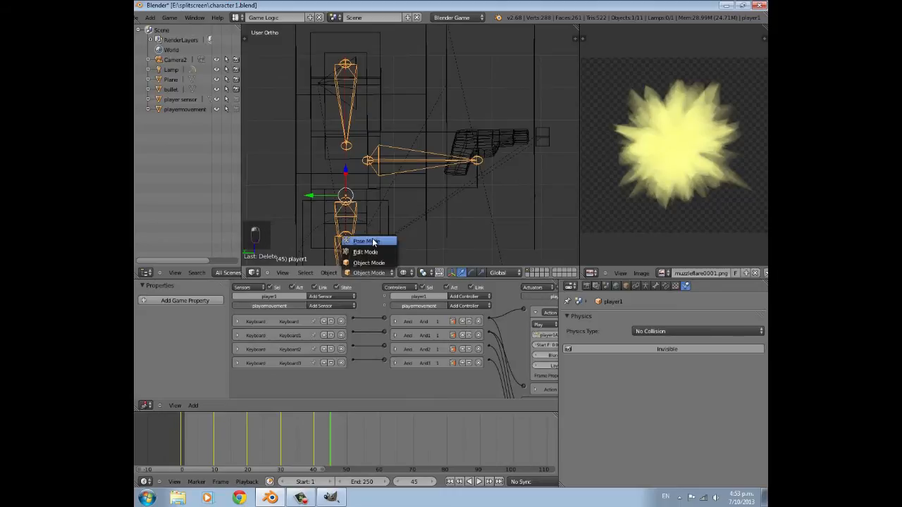
{"action": "left_click", "coordinate": [363, 241]}
{"action": "right_click", "coordinate": [438, 158]}
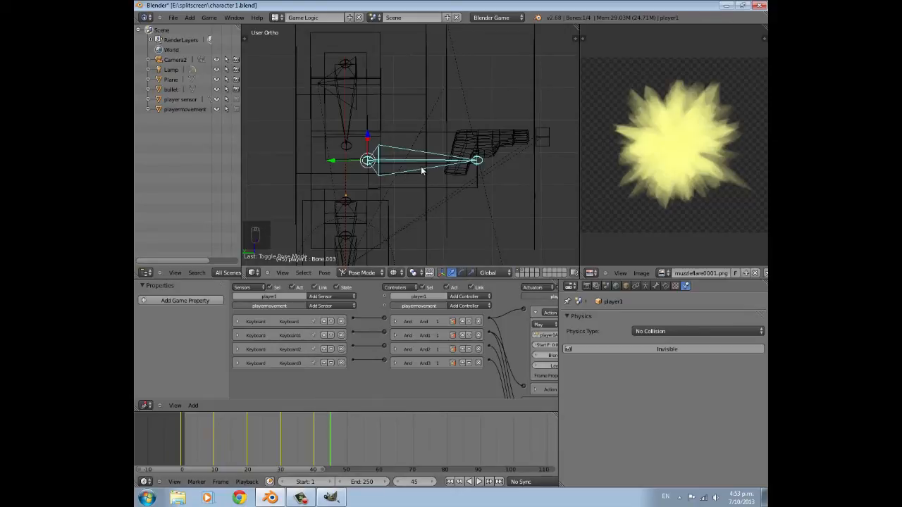
{"action": "key", "text": "i"}
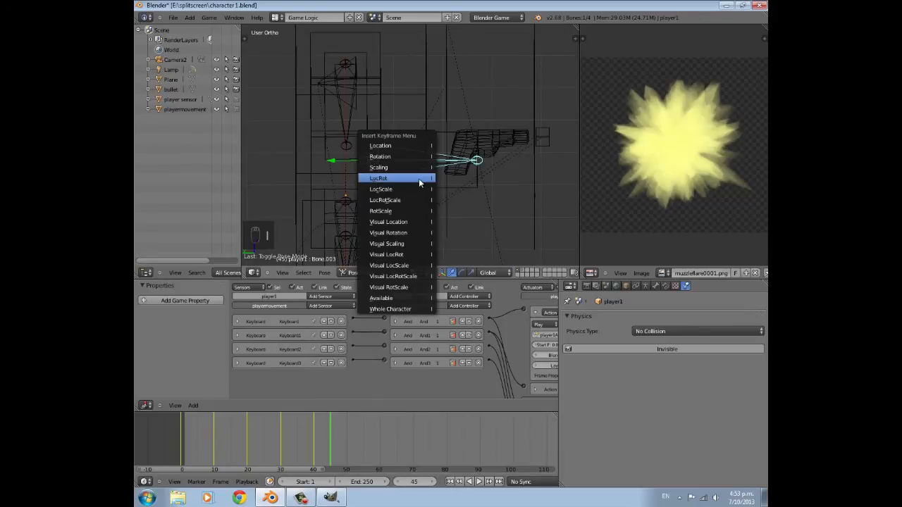
{"action": "left_click", "coordinate": [419, 178]}
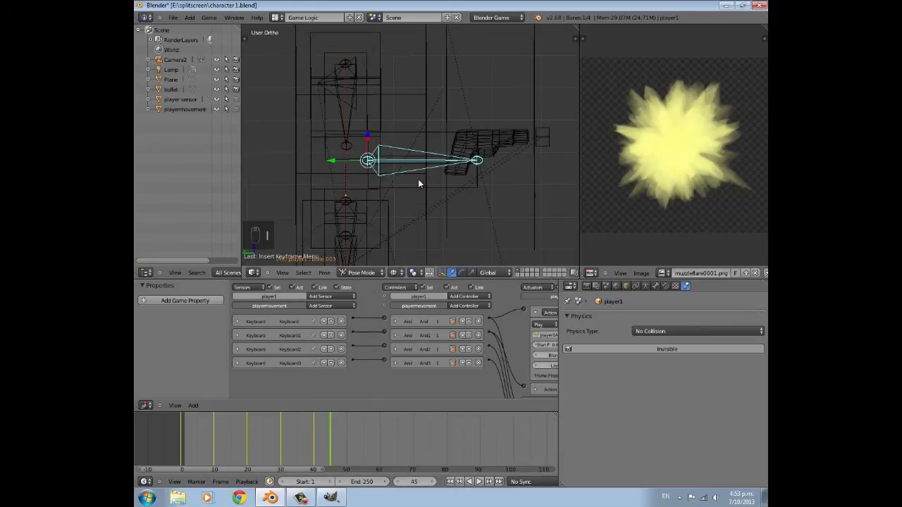
At frame 50, tilt the arm bone upward around the global X axis, using solid shading to judge the gun's recoil
{"action": "left_click", "coordinate": [347, 434]}
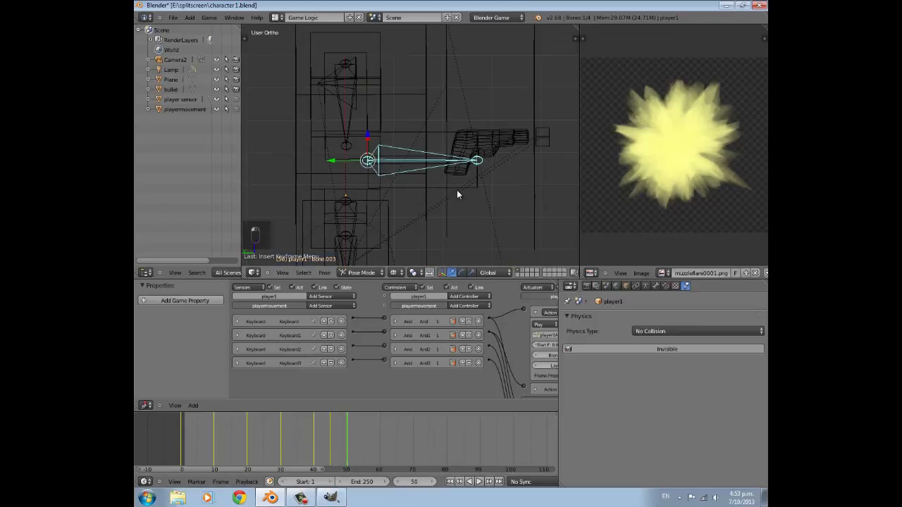
{"action": "key", "text": "r"}
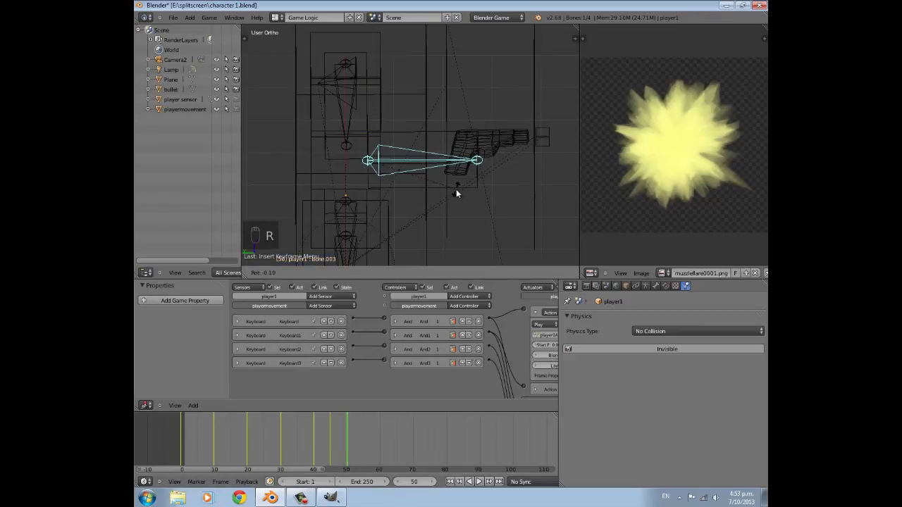
{"action": "key", "text": "x"}
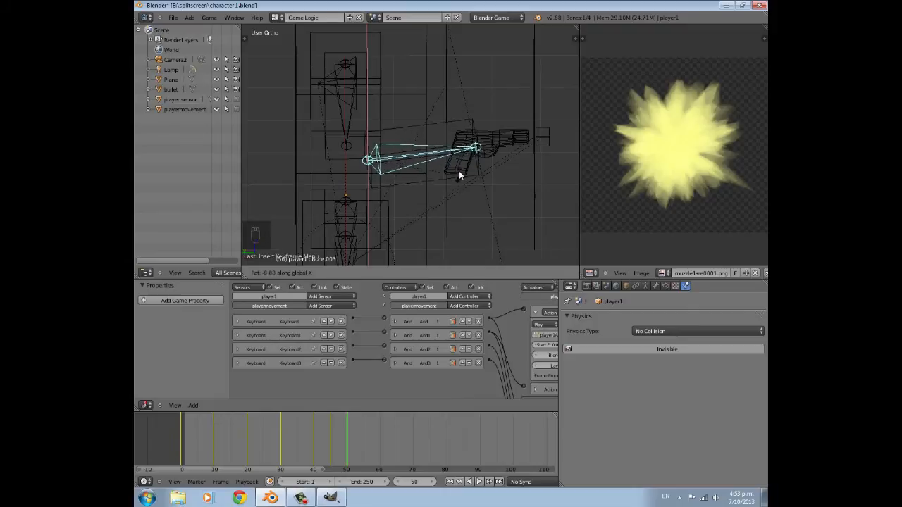
{"action": "left_click", "coordinate": [459, 157]}
{"action": "key", "text": "z"}
{"action": "middle_click_drag", "start_coordinate": [458, 157], "coordinate": [500, 122]}
{"action": "key", "text": "r"}
{"action": "key", "text": "x"}
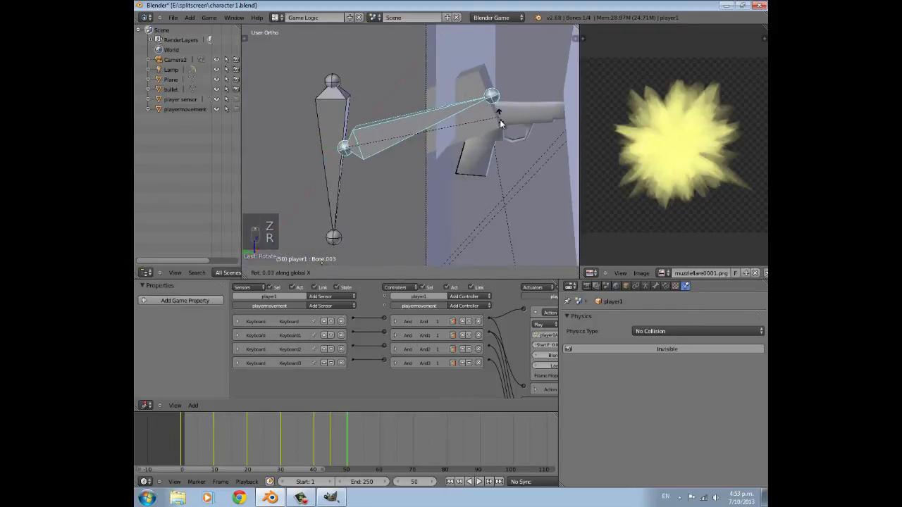
{"action": "left_click", "coordinate": [501, 135]}
Move the arm bone back toward the body and insert a LocRot keyframe at frame 50
{"action": "scroll", "coordinate": [479, 161], "scroll_direction": "down", "scroll_amount": 3}
{"action": "key", "text": "g"}
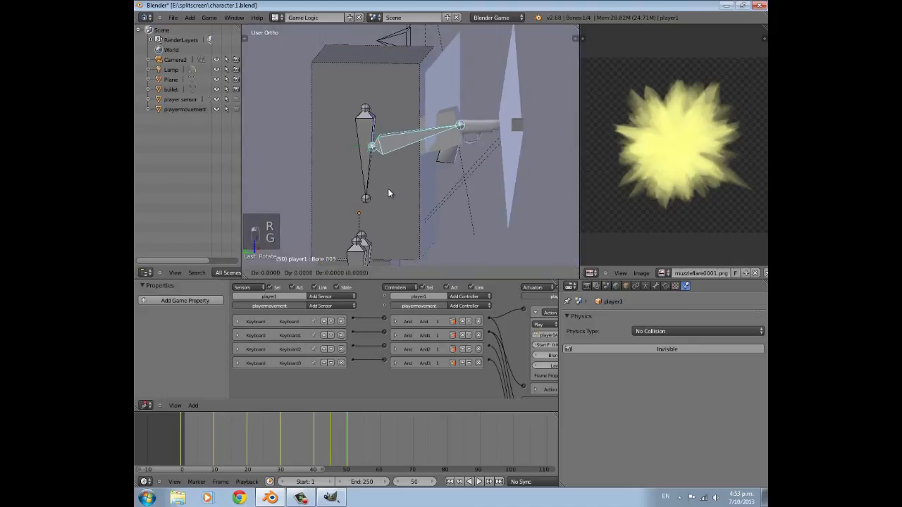
{"action": "left_click", "coordinate": [318, 169]}
{"action": "middle_click_drag", "start_coordinate": [318, 169], "coordinate": [394, 144]}
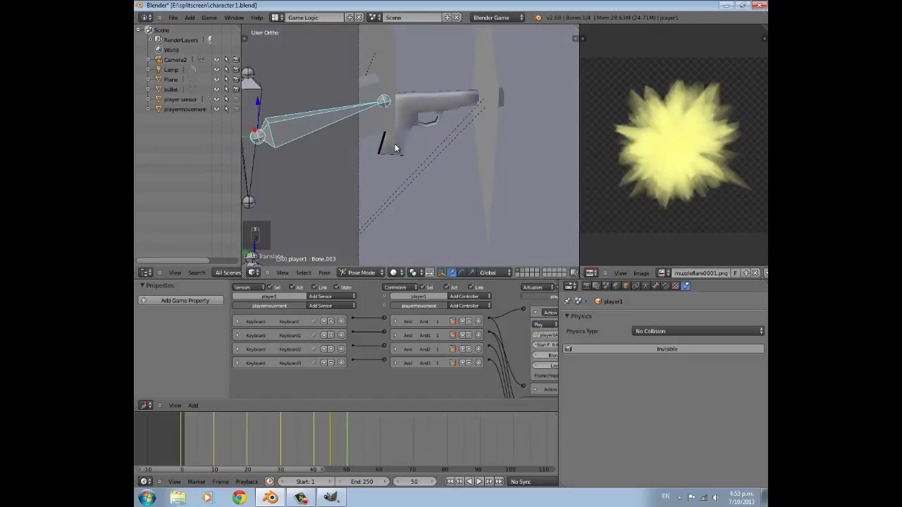
{"action": "key", "text": "i"}
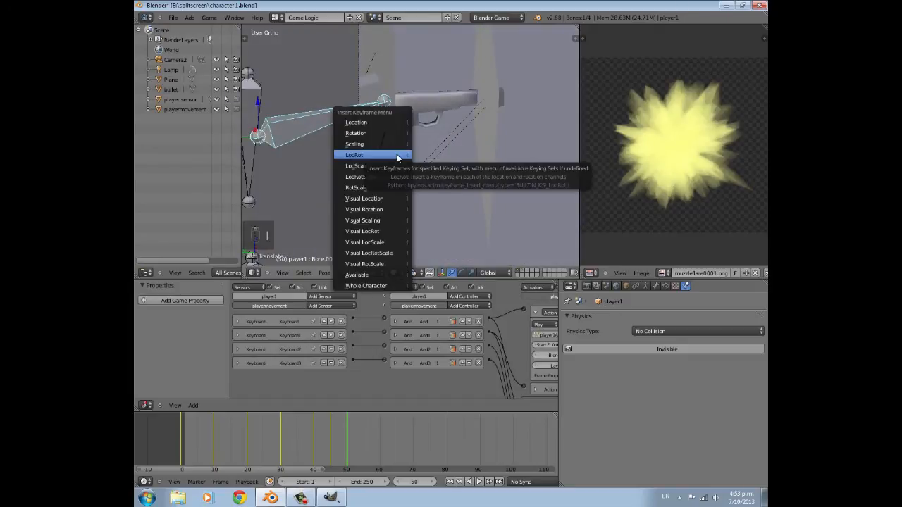
{"action": "left_click", "coordinate": [397, 154]}
Scrub back through the recoil motion and change the image editor area to the Graph Editor
{"action": "mouse_move", "coordinate": [328, 426]}
{"action": "left_mouse_down"}
{"action": "mouse_move", "coordinate": [344, 423]}
{"action": "mouse_move", "coordinate": [317, 423]}
{"action": "left_mouse_up"}
{"action": "left_click", "coordinate": [590, 273]}
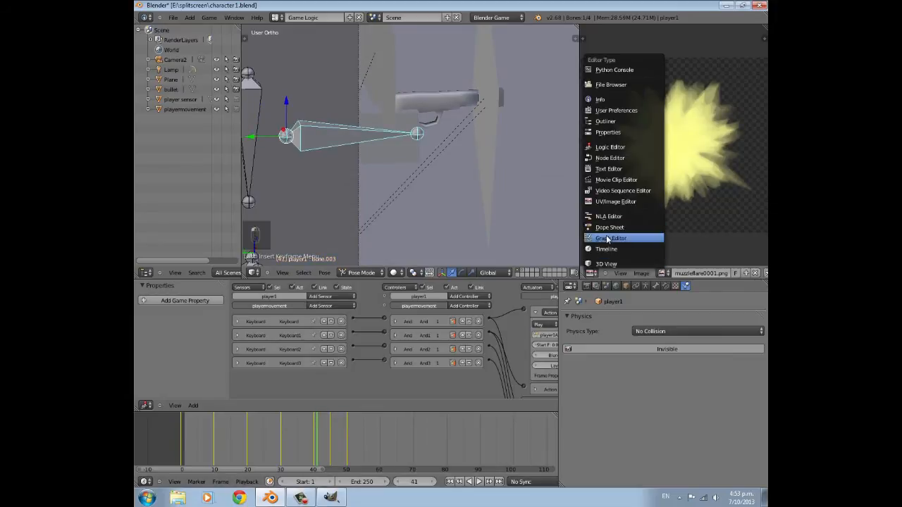
{"action": "left_click", "coordinate": [608, 238]}
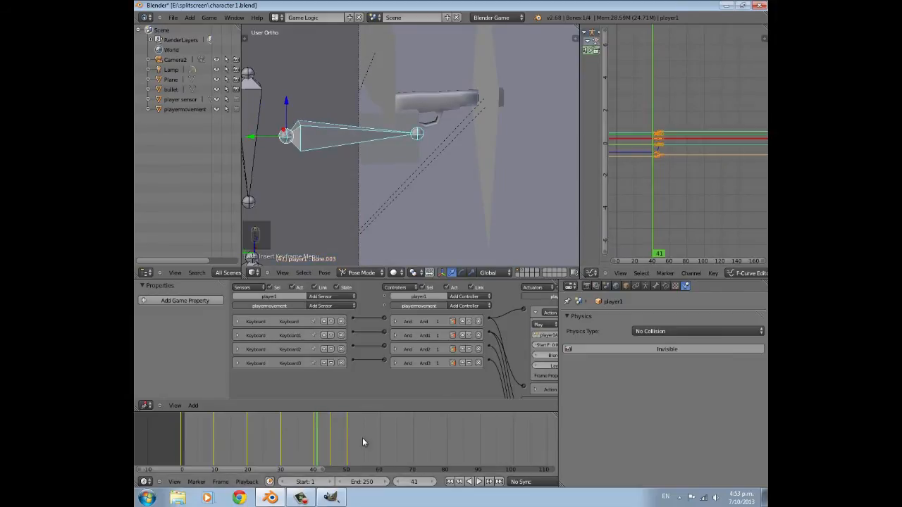
Select the arm bone's keyframes at frame 45 in the Graph Editor and duplicate them 10 frames along X
{"action": "left_click", "coordinate": [331, 431]}
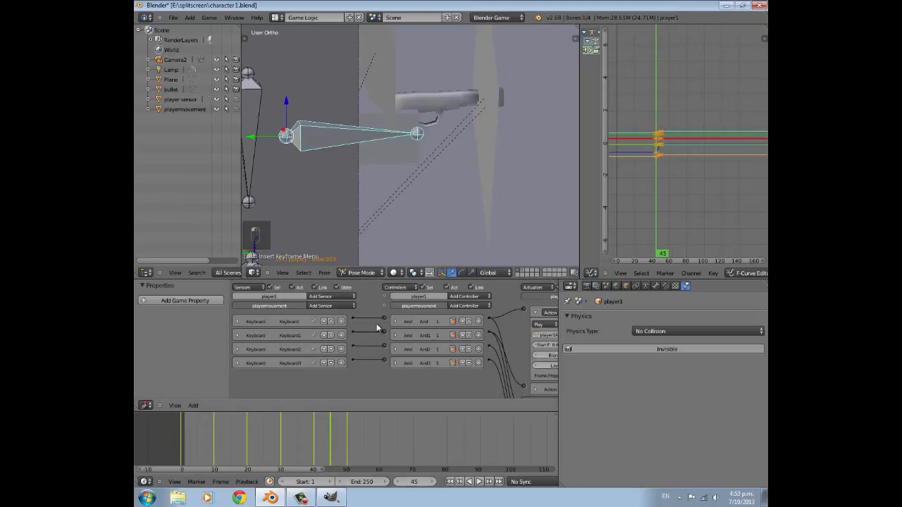
{"action": "key", "text": "a"}
{"action": "key", "text": "ctrl+k"}
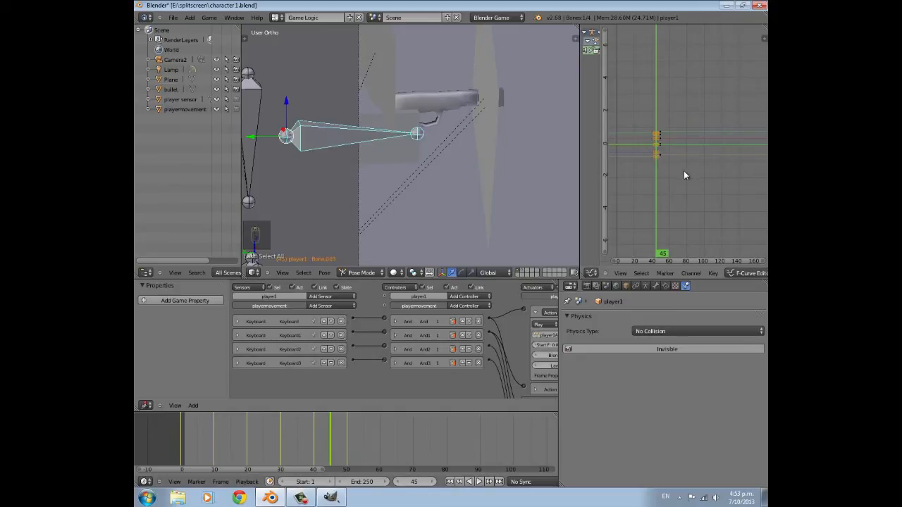
{"action": "key", "text": "shift+d"}
{"action": "key", "text": "x"}
{"action": "type", "text": "10"}
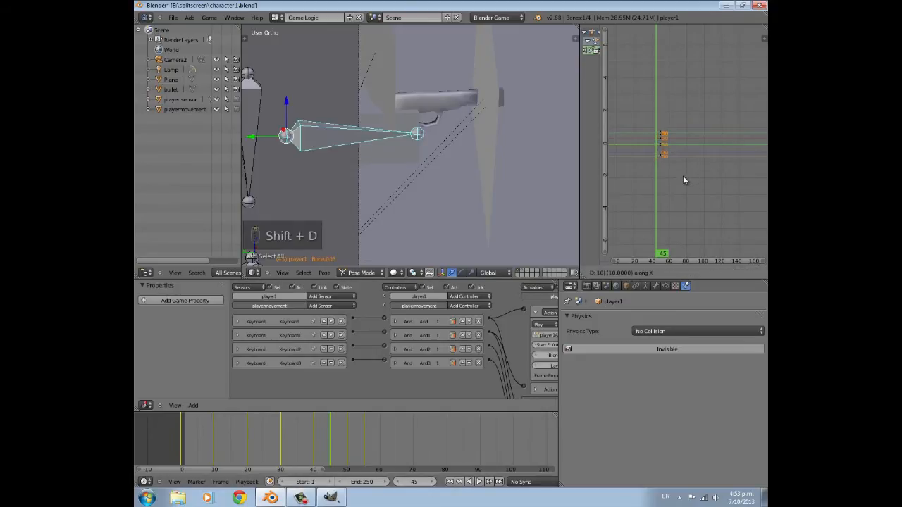
{"action": "key", "text": "Return"}
Return the player1 armature to Object Mode and add a new Action actuator to it
{"action": "mouse_move", "coordinate": [328, 422]}
{"action": "left_mouse_down"}
{"action": "mouse_move", "coordinate": [365, 426]}
{"action": "mouse_move", "coordinate": [334, 434]}
{"action": "mouse_move", "coordinate": [340, 438]}
{"action": "mouse_move", "coordinate": [377, 433]}
{"action": "mouse_move", "coordinate": [334, 436]}
{"action": "left_mouse_up"}
{"action": "middle_click_drag", "start_coordinate": [426, 393], "coordinate": [391, 367]}
{"action": "left_click", "coordinate": [442, 313]}
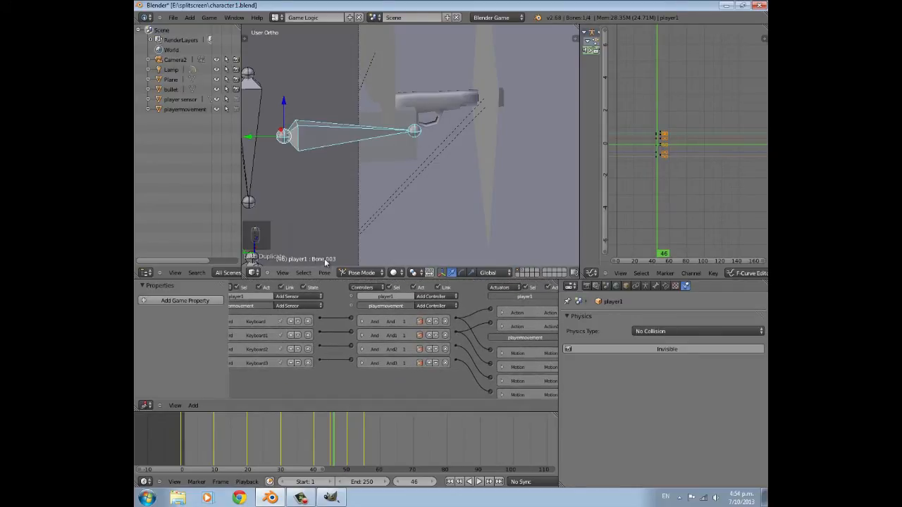
{"action": "left_click", "coordinate": [362, 272]}
{"action": "left_click", "coordinate": [368, 261]}
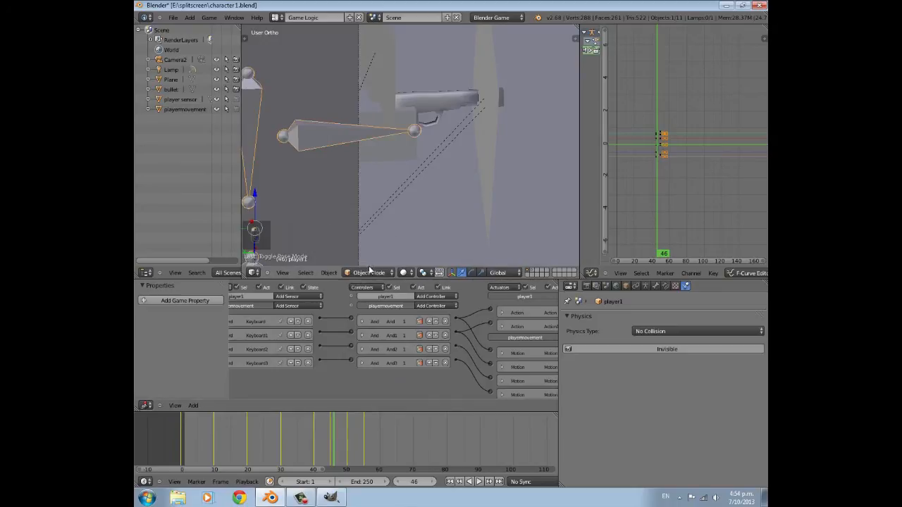
{"action": "middle_click_drag", "start_coordinate": [383, 332], "coordinate": [326, 332]}
{"action": "left_click", "coordinate": [523, 297]}
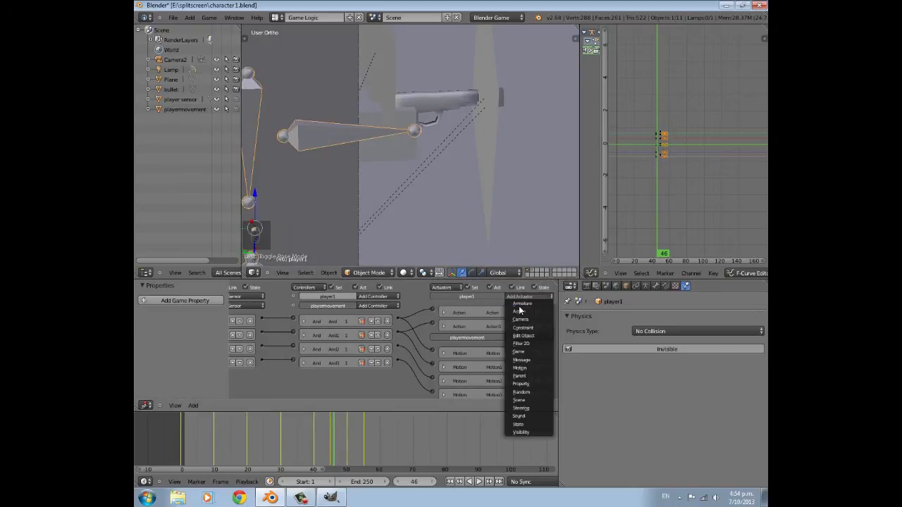
{"action": "left_click", "coordinate": [519, 310]}
{"action": "left_click_drag", "start_coordinate": [432, 335], "coordinate": [401, 322]}
{"action": "mouse_move", "coordinate": [428, 346]}
{"action": "middle_mouse_down"}
{"action": "mouse_move", "coordinate": [452, 291]}
{"action": "mouse_move", "coordinate": [524, 346]}
{"action": "mouse_move", "coordinate": [430, 347]}
{"action": "middle_mouse_up"}
Add the muzzle flare plane to the selection so its logic bricks are listed together with the armature's
{"action": "scroll", "coordinate": [489, 134], "scroll_direction": "down", "scroll_amount": 4}
{"action": "right_click", "coordinate": [449, 145]}
{"action": "middle_click_drag", "start_coordinate": [453, 141], "coordinate": [464, 176]}
{"action": "scroll", "coordinate": [298, 337], "scroll_direction": "up", "scroll_amount": 1}
{"action": "middle_click_drag", "start_coordinate": [298, 336], "coordinate": [389, 332]}
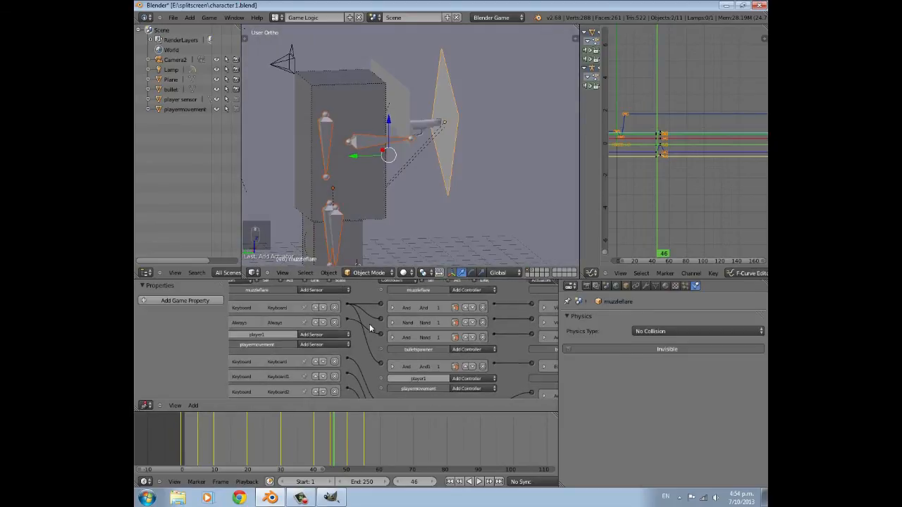
{"action": "mouse_move", "coordinate": [452, 305]}
{"action": "middle_mouse_down"}
{"action": "mouse_move", "coordinate": [349, 285]}
{"action": "mouse_move", "coordinate": [447, 321]}
{"action": "middle_mouse_up"}
{"action": "left_click", "coordinate": [436, 302]}
{"action": "left_click", "coordinate": [437, 302]}
{"action": "middle_click_drag", "start_coordinate": [400, 343], "coordinate": [374, 308]}
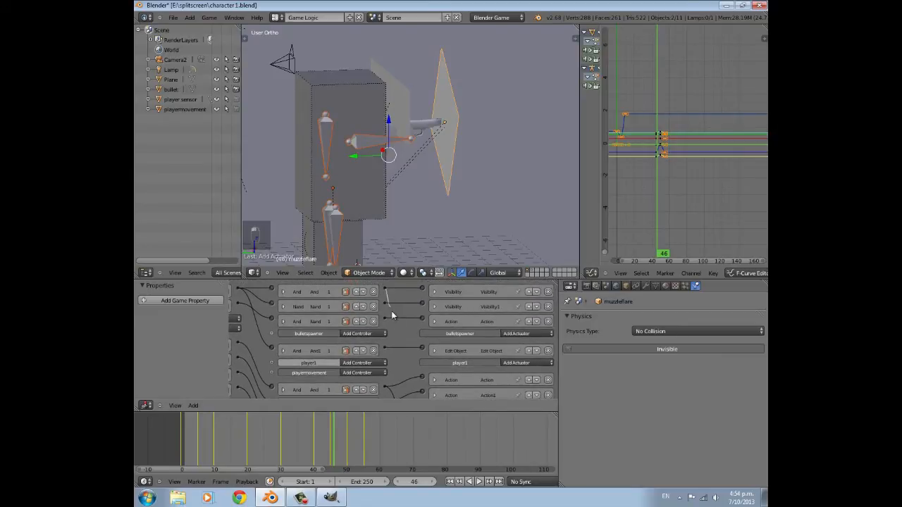
Link the muzzle flare's And controller to the armature's new Action actuator and enlarge the Logic Editor area
{"action": "left_click_drag", "start_coordinate": [404, 362], "coordinate": [405, 361]}
{"action": "middle_click_drag", "start_coordinate": [390, 374], "coordinate": [444, 357]}
{"action": "scroll", "coordinate": [378, 332], "scroll_direction": "down", "scroll_amount": 1}
{"action": "scroll", "coordinate": [379, 333], "scroll_direction": "down", "scroll_amount": 3}
{"action": "left_click_drag", "start_coordinate": [447, 276], "coordinate": [433, 144]}
{"action": "left_click_drag", "start_coordinate": [415, 173], "coordinate": [449, 281]}
{"action": "middle_click_drag", "start_coordinate": [402, 283], "coordinate": [478, 279]}
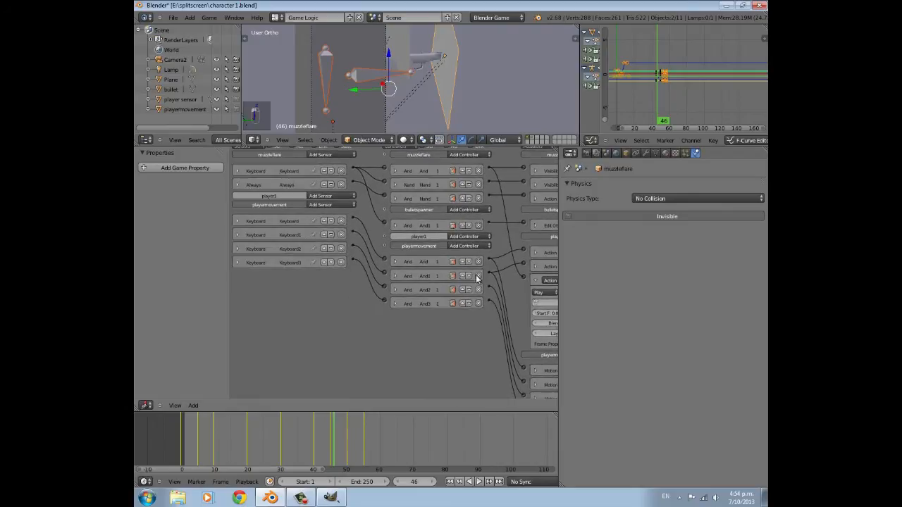
Inspect the muzzle flare's Keyboard sensor and first Visibility actuator to check what triggers when shooting
{"action": "left_click", "coordinate": [236, 172]}
{"action": "left_click", "coordinate": [236, 171]}
{"action": "middle_click_drag", "start_coordinate": [399, 184], "coordinate": [312, 177]}
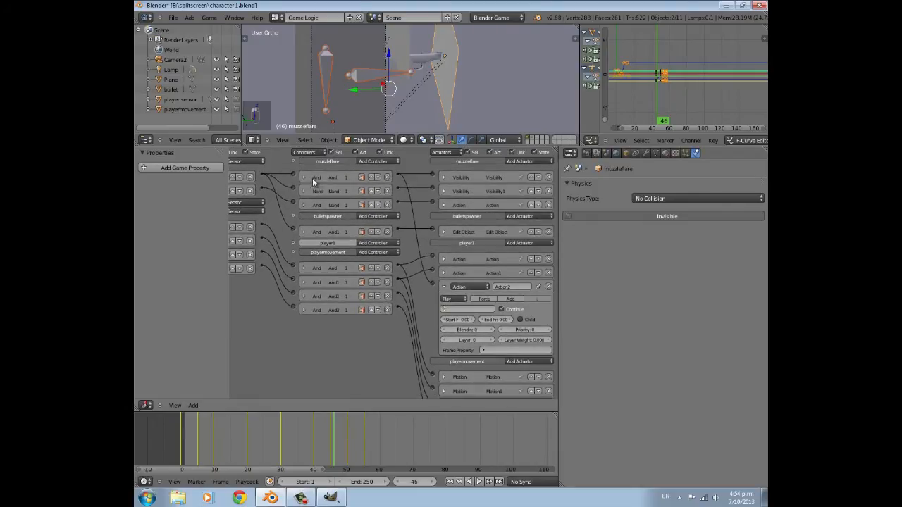
{"action": "left_click", "coordinate": [442, 177]}
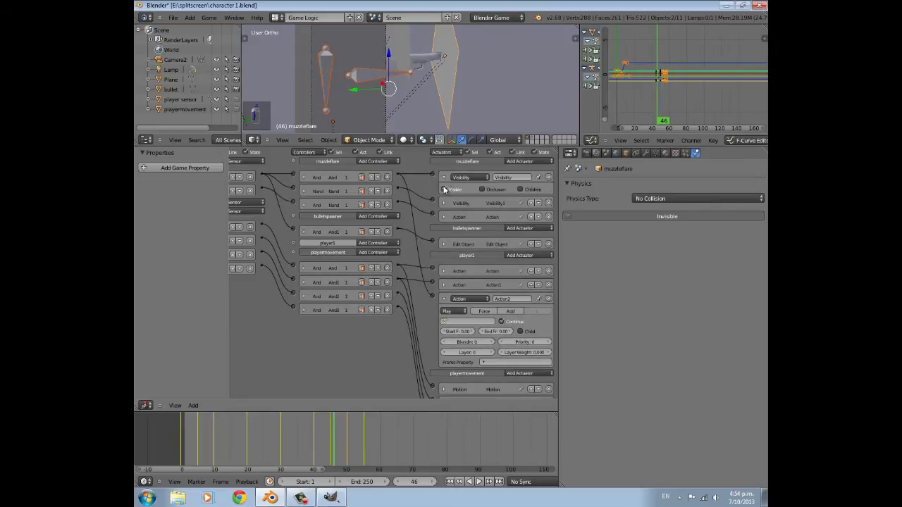
{"action": "left_click", "coordinate": [442, 177]}
{"action": "scroll", "coordinate": [429, 188], "scroll_direction": "down", "scroll_amount": 1}
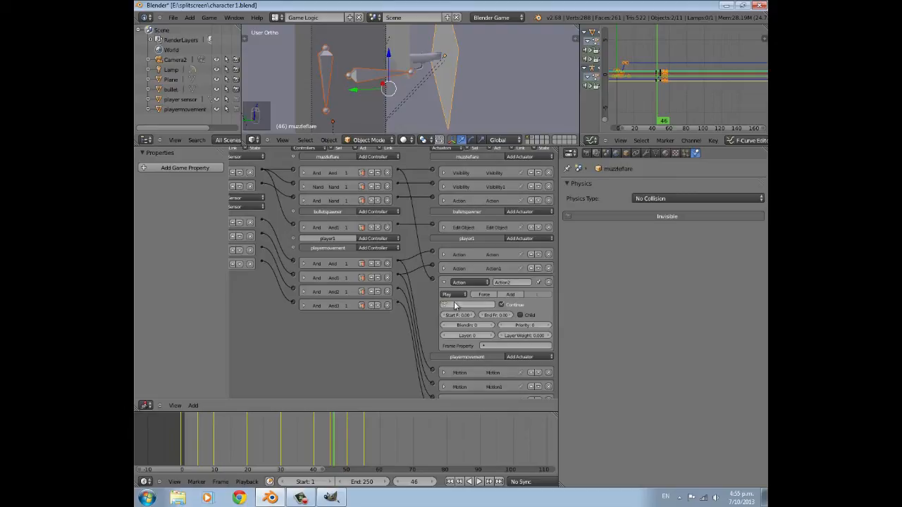
Set the armature's new Action actuator to play player1Action from start frame 45 to end frame 55
{"action": "left_click", "coordinate": [479, 304]}
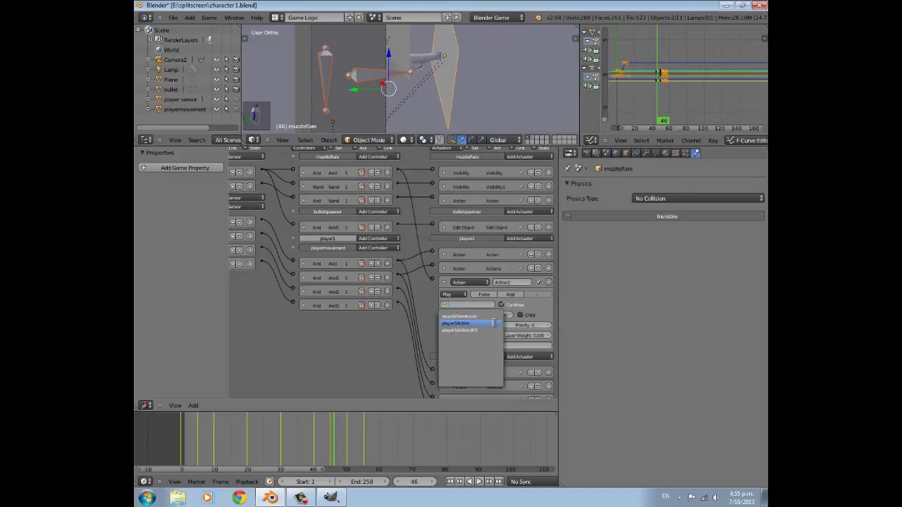
{"action": "left_click", "coordinate": [492, 322]}
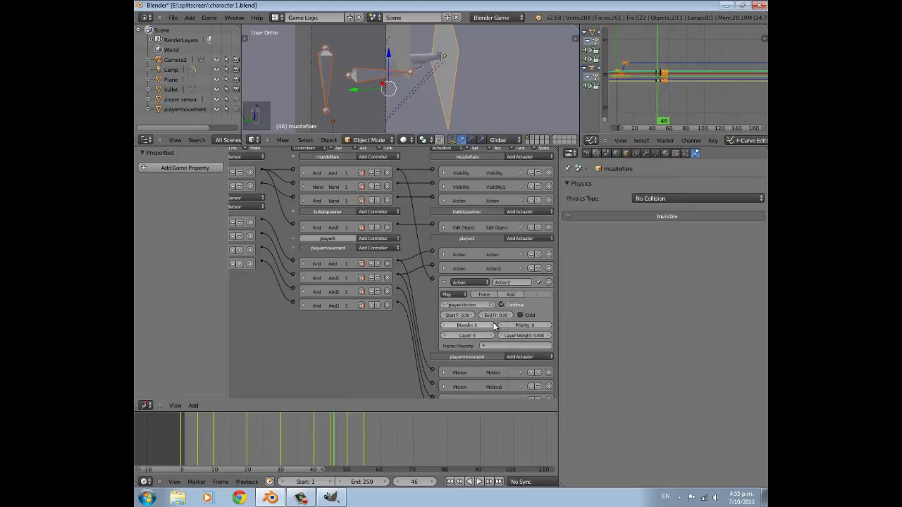
{"action": "left_click", "coordinate": [454, 315]}
{"action": "type", "text": "45"}
{"action": "key", "text": "Return"}
{"action": "left_click", "coordinate": [493, 315]}
{"action": "type", "text": "55"}
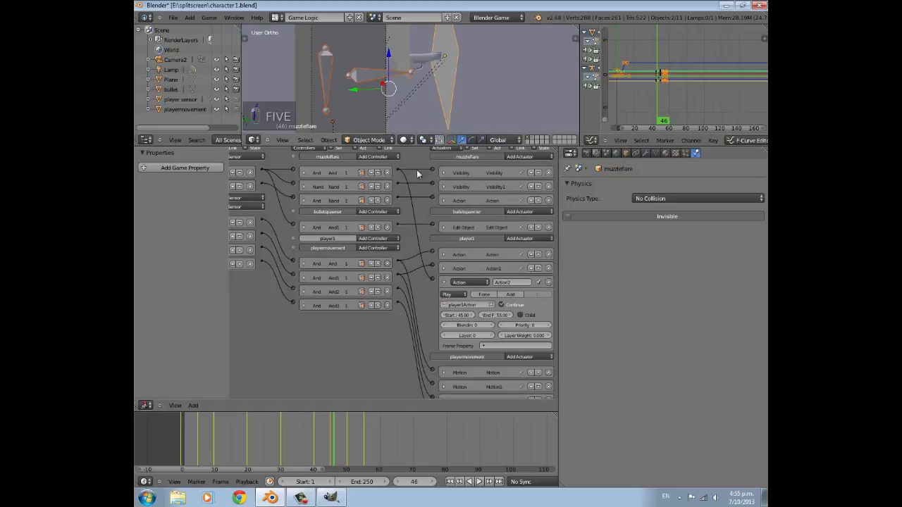
Enlarge the 3D view again and put the player mesh containing the gun into Edit Mode
{"action": "left_click_drag", "start_coordinate": [411, 146], "coordinate": [412, 254]}
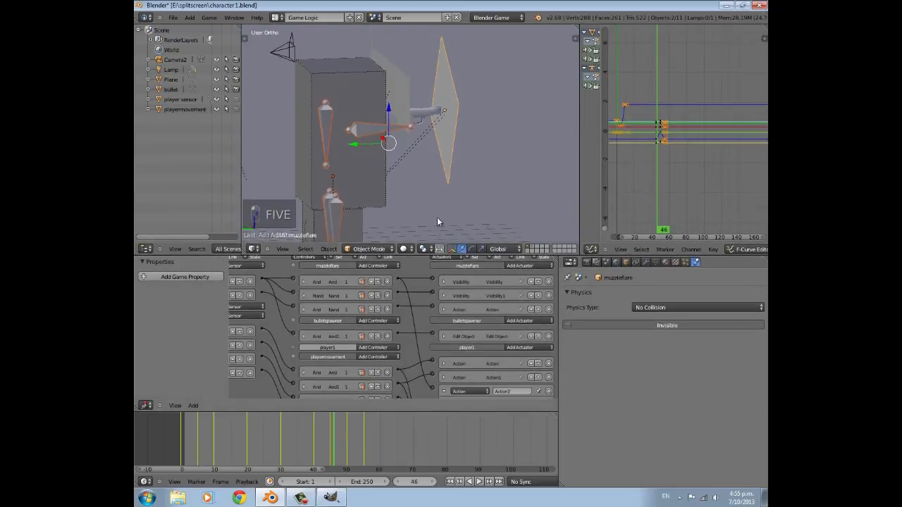
{"action": "scroll", "coordinate": [406, 153], "scroll_direction": "up", "scroll_amount": 3}
{"action": "middle_click_drag", "start_coordinate": [404, 152], "coordinate": [399, 198], "text": "shift"}
{"action": "right_click", "coordinate": [424, 142]}
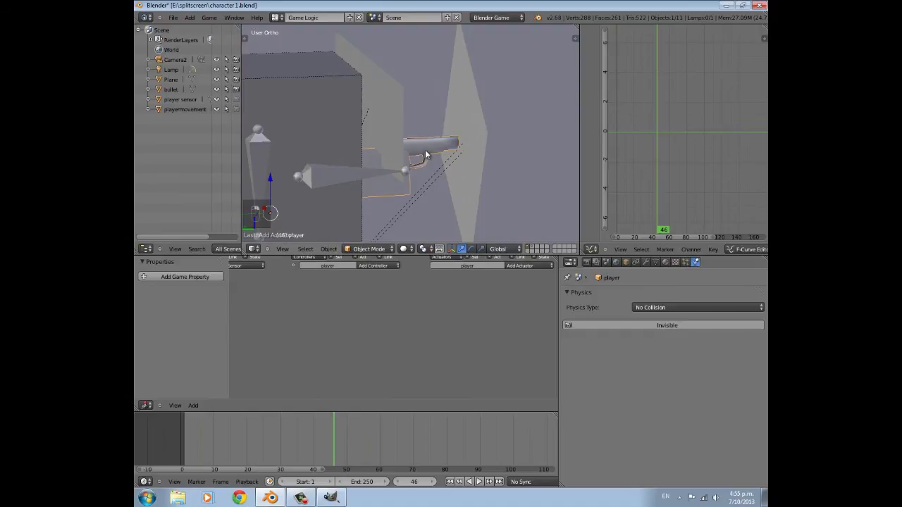
{"action": "mouse_move", "coordinate": [441, 155]}
{"action": "middle_mouse_down"}
{"action": "mouse_move", "coordinate": [424, 158]}
{"action": "mouse_move", "coordinate": [437, 161]}
{"action": "middle_mouse_up"}
{"action": "scroll", "coordinate": [436, 162], "scroll_direction": "up", "scroll_amount": 3}
{"action": "right_click", "coordinate": [444, 152]}
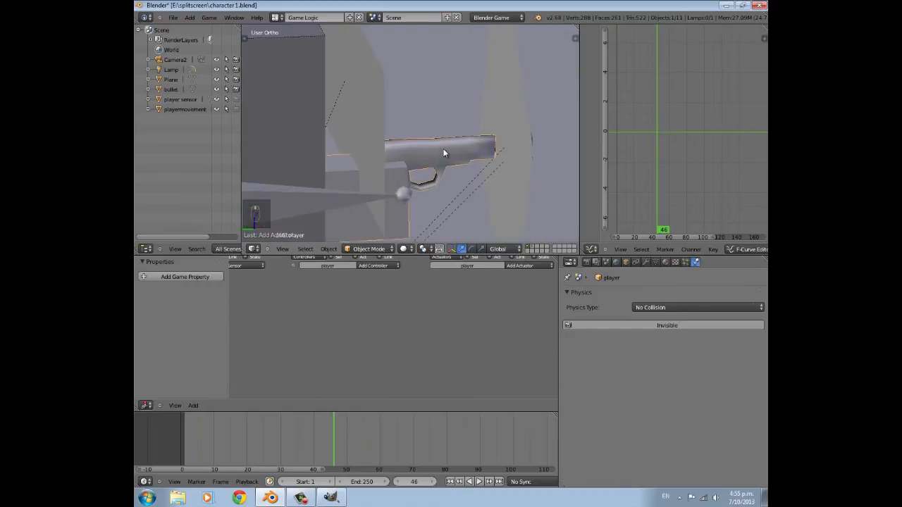
{"action": "right_click", "coordinate": [444, 152]}
{"action": "right_click", "coordinate": [444, 153]}
{"action": "key", "text": "Tab"}
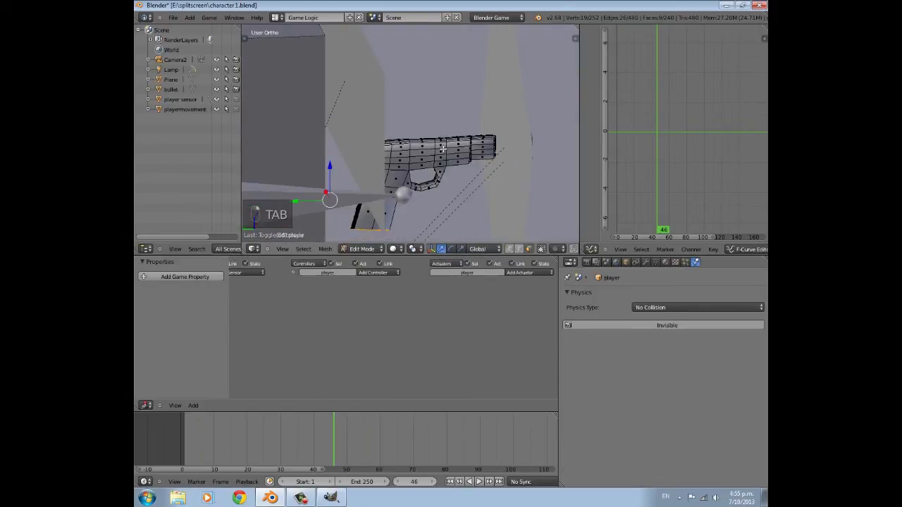
Select all linked geometry of the gun, separate it into its own object and return to Object Mode
{"action": "middle_click_drag", "start_coordinate": [441, 148], "coordinate": [434, 148]}
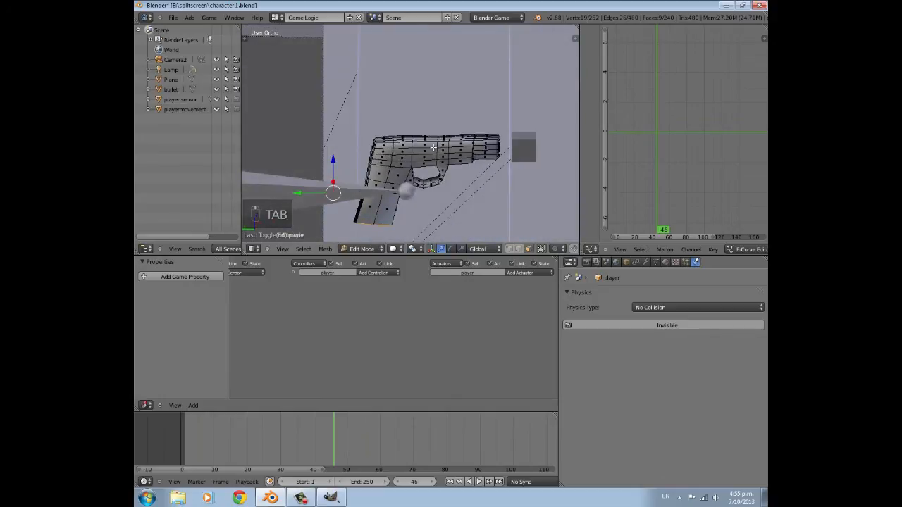
{"action": "right_click", "coordinate": [427, 147]}
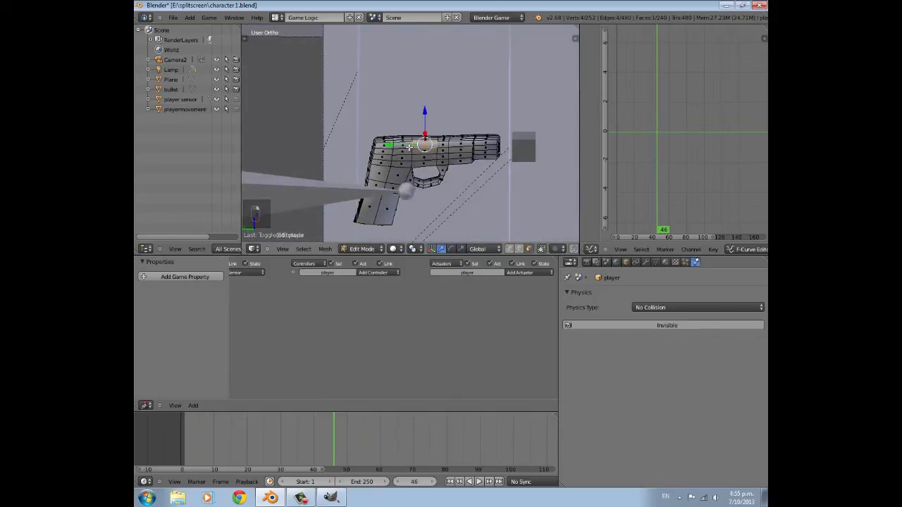
{"action": "key", "text": "ctrl+l"}
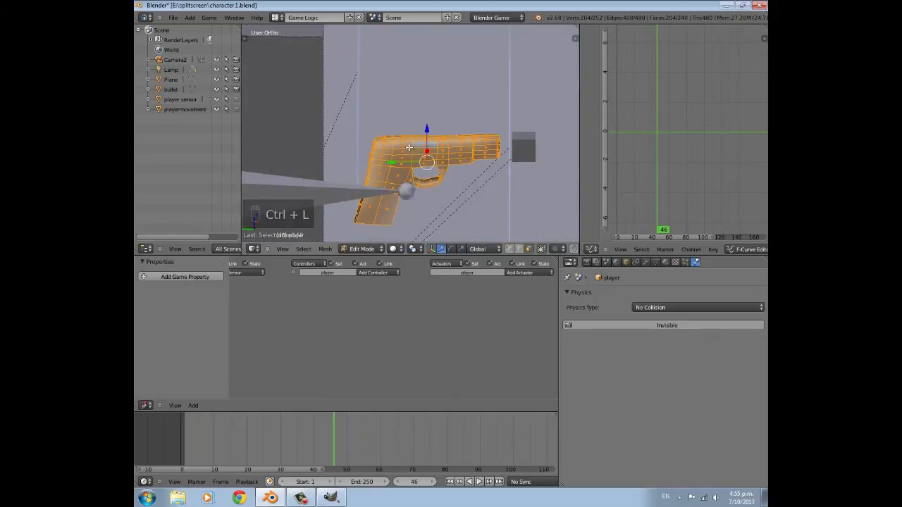
{"action": "key", "text": "p"}
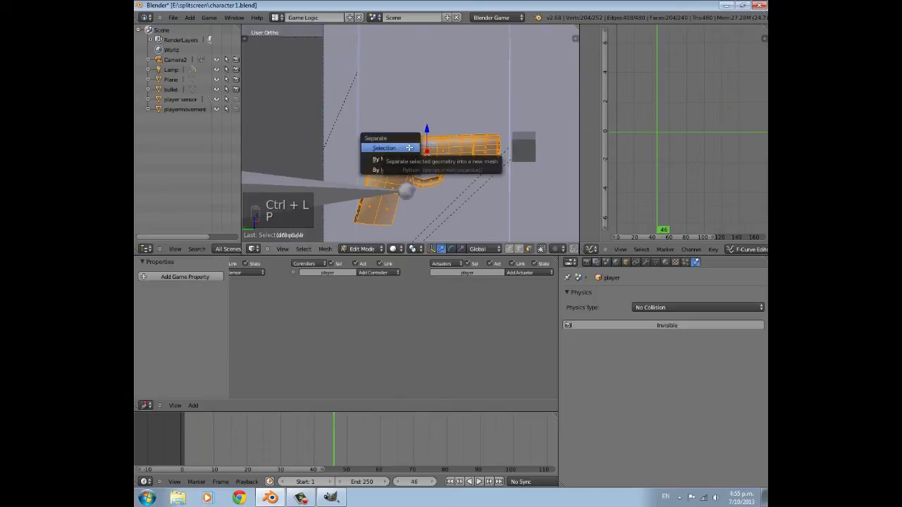
{"action": "left_click", "coordinate": [409, 147]}
{"action": "key", "text": "Tab"}
Select the separated gun and add the playermovement object to the selection as the active object
{"action": "scroll", "coordinate": [415, 147], "scroll_direction": "down", "scroll_amount": 4}
{"action": "right_click", "coordinate": [422, 147]}
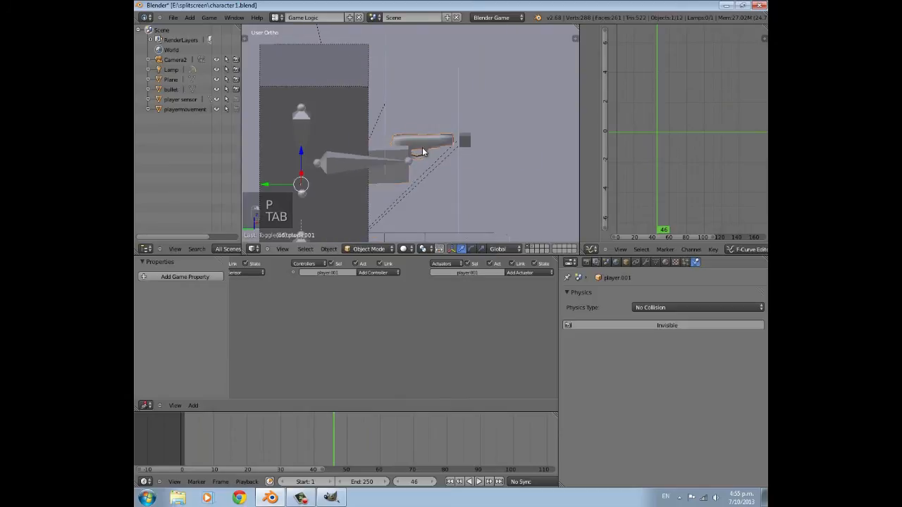
{"action": "scroll", "coordinate": [431, 180], "scroll_direction": "up", "scroll_amount": 4}
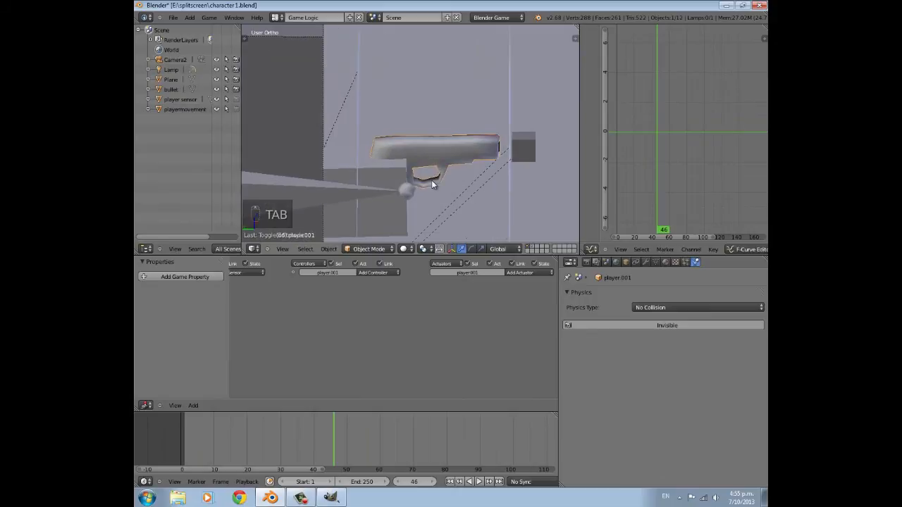
{"action": "scroll", "coordinate": [438, 153], "scroll_direction": "down", "scroll_amount": 3}
{"action": "scroll", "coordinate": [416, 151], "scroll_direction": "down", "scroll_amount": 3}
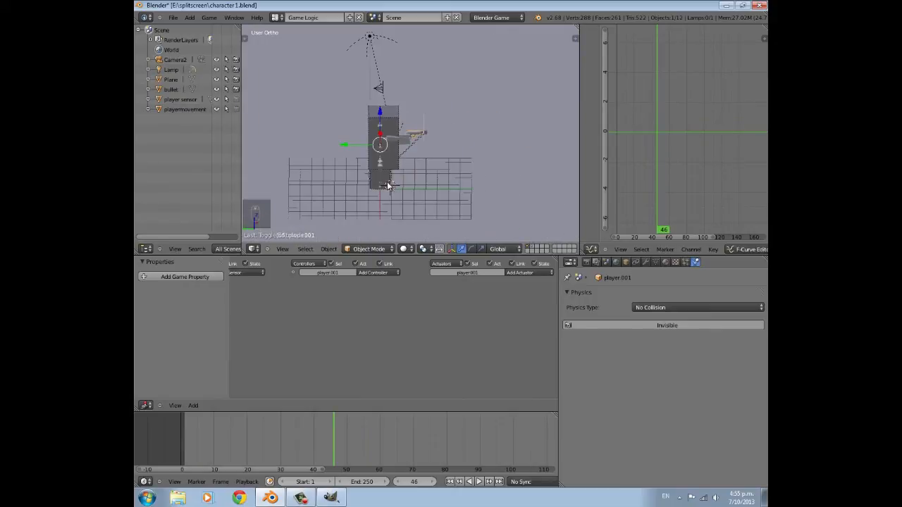
{"action": "middle_click_drag", "start_coordinate": [386, 181], "coordinate": [348, 148]}
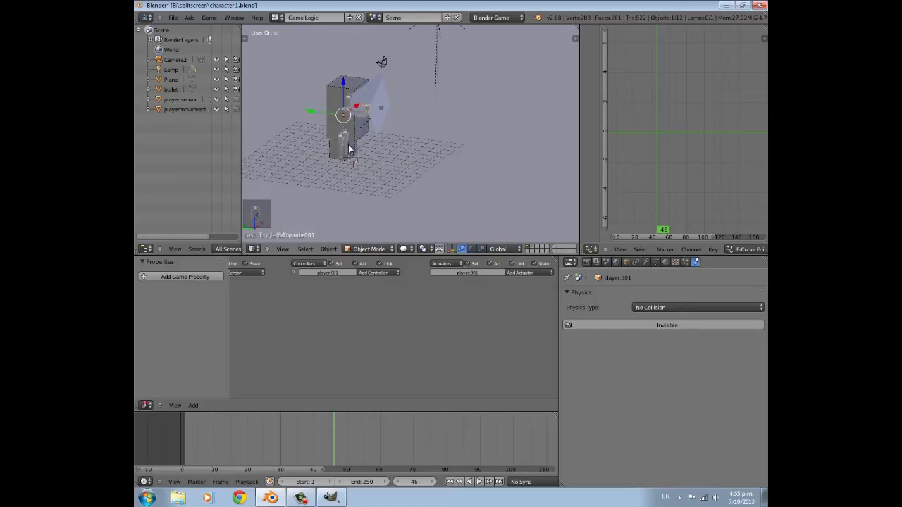
{"action": "right_click", "coordinate": [349, 150], "text": "shift"}
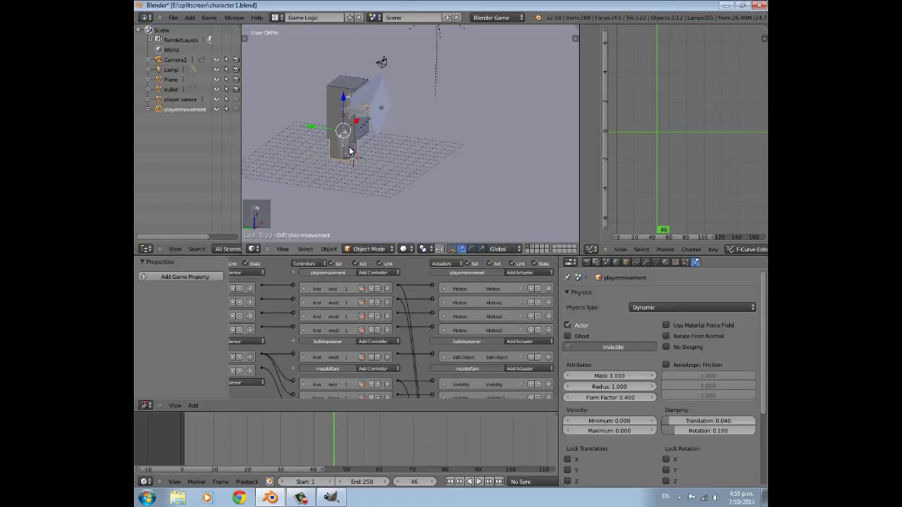
Try to parent the gun to the playermovement object, and undo the parenting
{"action": "key", "text": "ctrl+p"}
{"action": "left_click", "coordinate": [347, 148]}
{"action": "scroll", "coordinate": [349, 148], "scroll_direction": "up", "scroll_amount": 3}
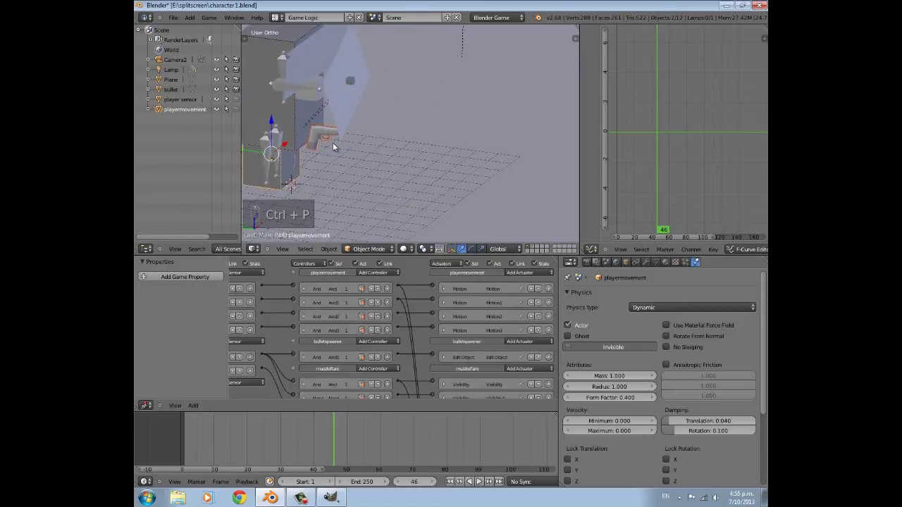
{"action": "middle_click_drag", "start_coordinate": [307, 170], "coordinate": [323, 170]}
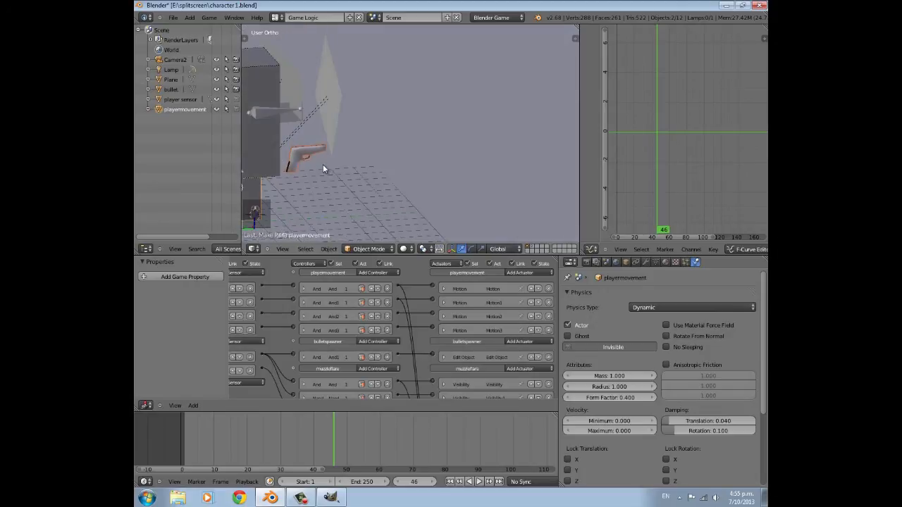
{"action": "middle_click_drag", "start_coordinate": [380, 167], "coordinate": [332, 166]}
{"action": "key", "text": "ctrl+z"}
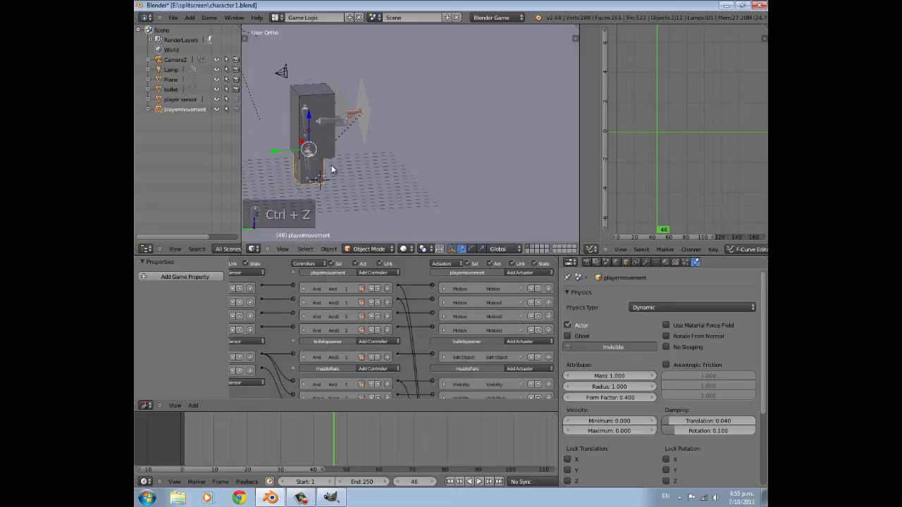
Parent the gun to playermovement with its position in the hand kept, and deselect everything
{"action": "key", "text": "ctrl+p"}
{"action": "left_click", "coordinate": [330, 176]}
{"action": "scroll", "coordinate": [330, 176], "scroll_direction": "up", "scroll_amount": 4}
{"action": "key", "text": "a"}
{"action": "middle_click_drag", "start_coordinate": [308, 151], "coordinate": [375, 140]}
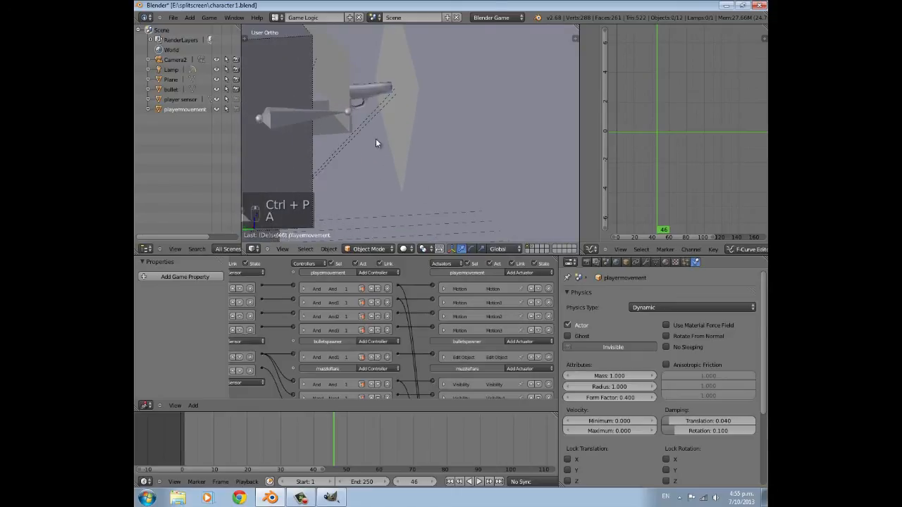
Select only the separated gun object and apply its object transform
{"action": "right_click", "coordinate": [368, 87]}
{"action": "middle_click_drag", "start_coordinate": [362, 86], "coordinate": [355, 95]}
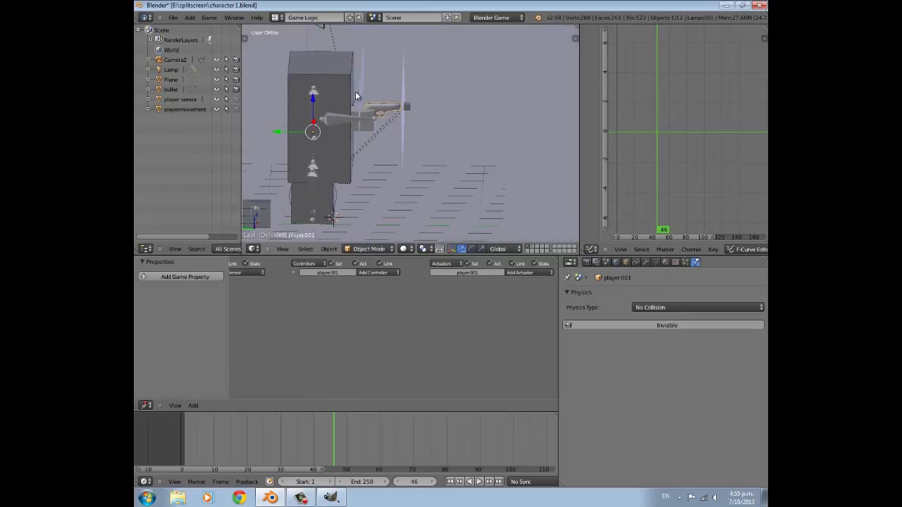
{"action": "key", "text": "ctrl+a"}
{"action": "left_click", "coordinate": [355, 111]}
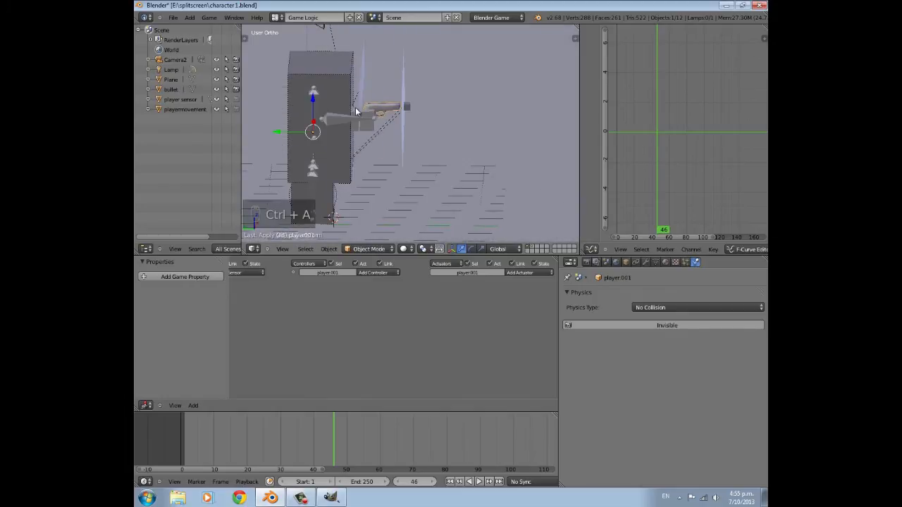
Rename the separated pistol object as gun and insert a LocRot keyframe on it at frame 45
{"action": "scroll", "coordinate": [353, 110], "scroll_direction": "up", "scroll_amount": 3}
{"action": "middle_click_drag", "start_coordinate": [381, 124], "coordinate": [442, 151], "text": "shift"}
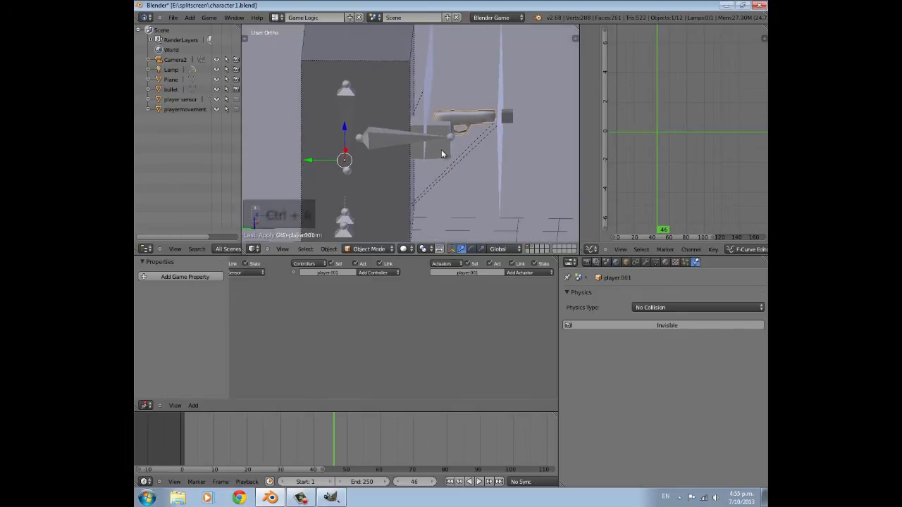
{"action": "mouse_move", "coordinate": [325, 436]}
{"action": "left_mouse_down"}
{"action": "mouse_move", "coordinate": [341, 431]}
{"action": "mouse_move", "coordinate": [316, 432]}
{"action": "mouse_move", "coordinate": [330, 441]}
{"action": "left_mouse_up"}
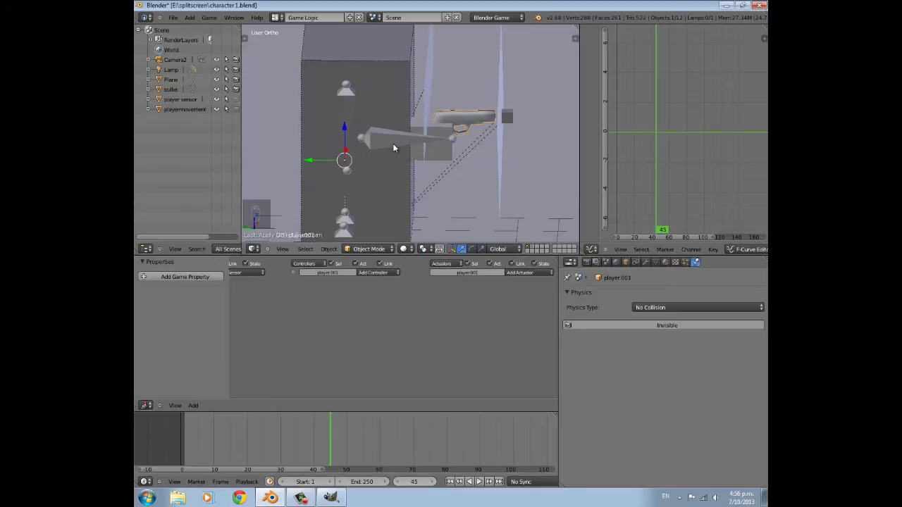
{"action": "middle_click_drag", "start_coordinate": [413, 202], "coordinate": [354, 176], "text": "shift"}
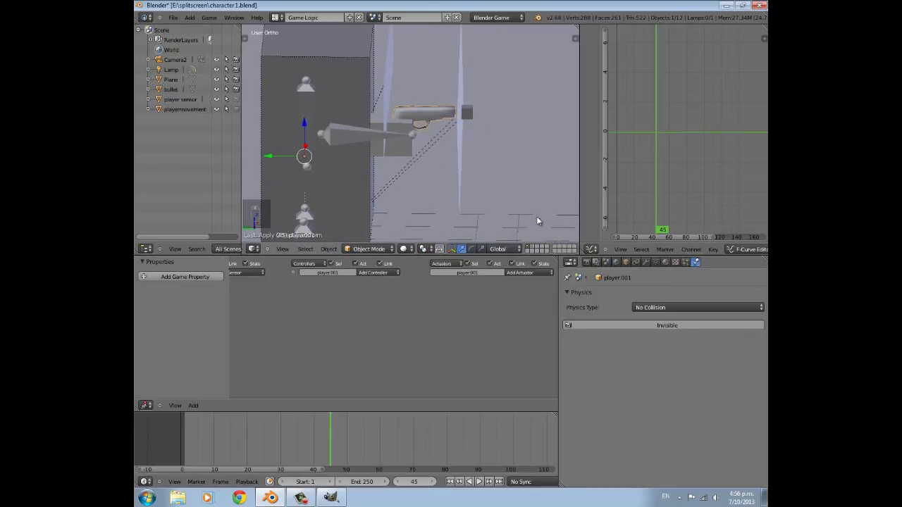
{"action": "left_click", "coordinate": [626, 262]}
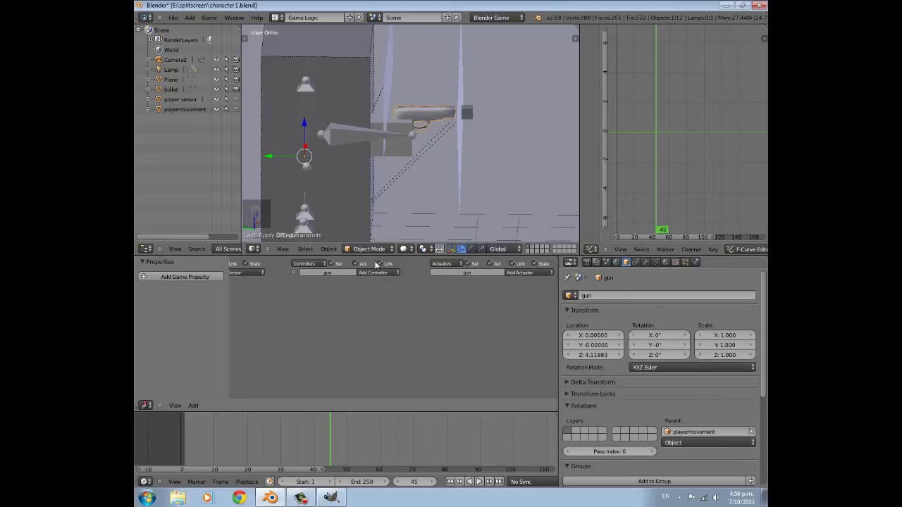
{"action": "key", "text": "i"}
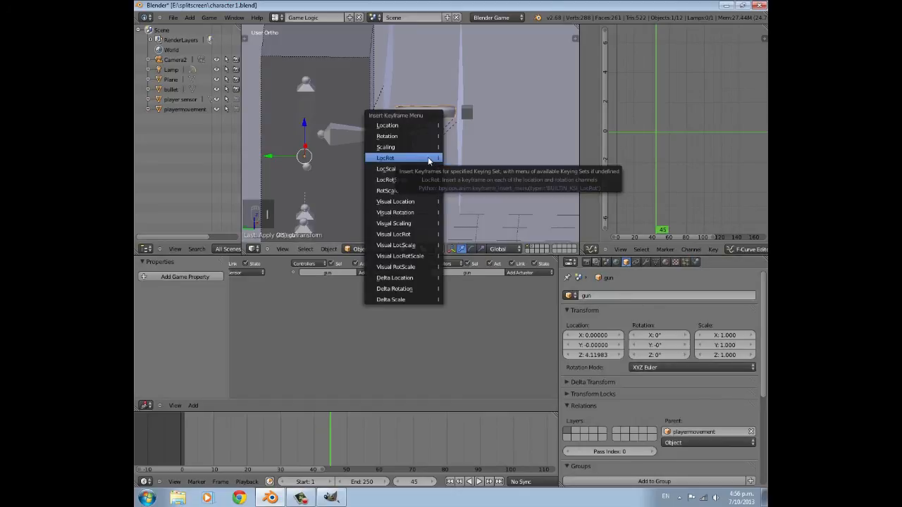
{"action": "left_click", "coordinate": [427, 158]}
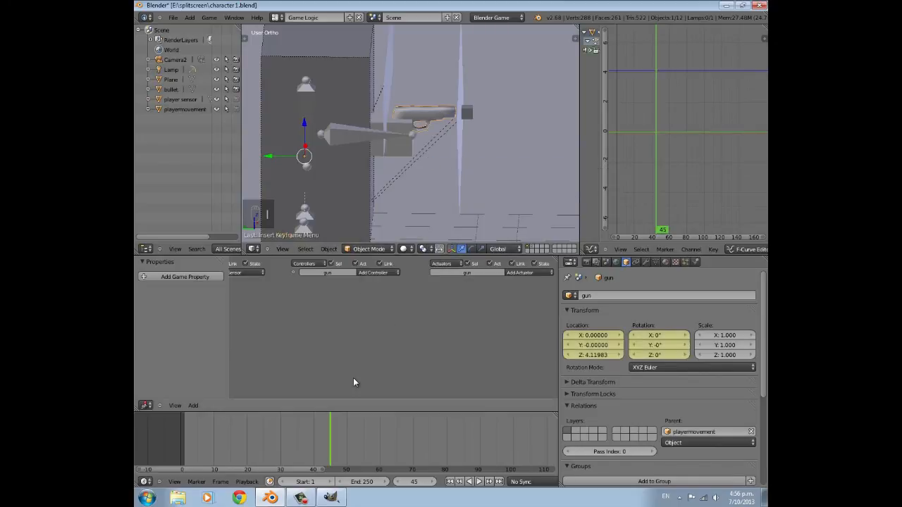
Try moving the gun freely away from the hand, and undo the move
{"action": "scroll", "coordinate": [384, 226], "scroll_direction": "down", "scroll_amount": 2}
{"action": "scroll", "coordinate": [371, 195], "scroll_direction": "down", "scroll_amount": 3}
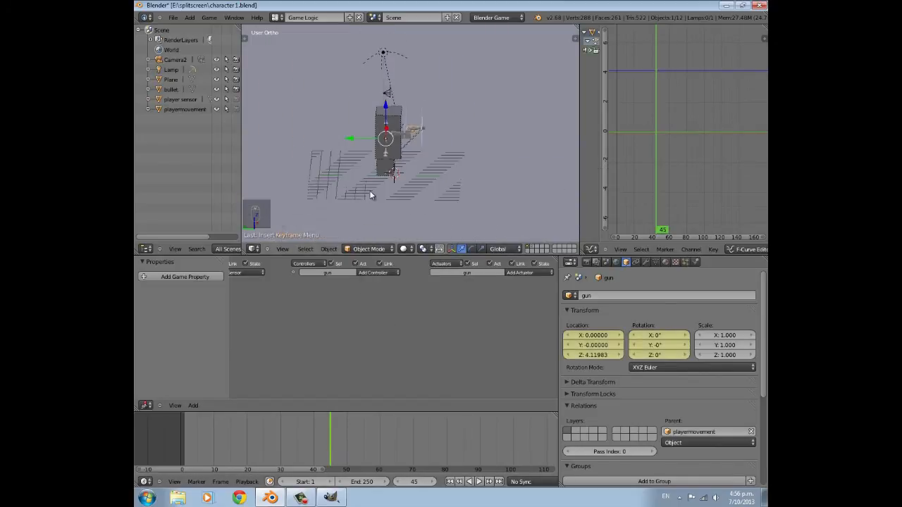
{"action": "scroll", "coordinate": [441, 186], "scroll_direction": "up", "scroll_amount": 7}
{"action": "key", "text": "g"}
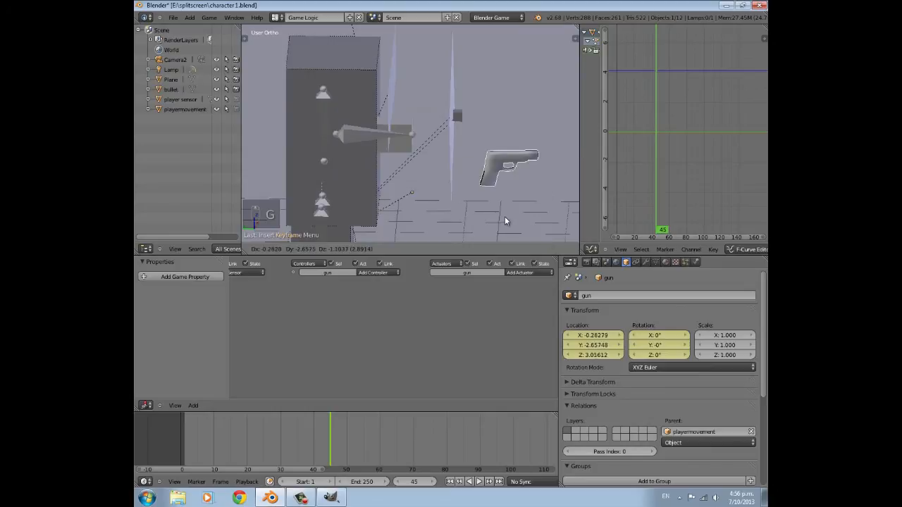
{"action": "key", "text": "ctrl+z"}
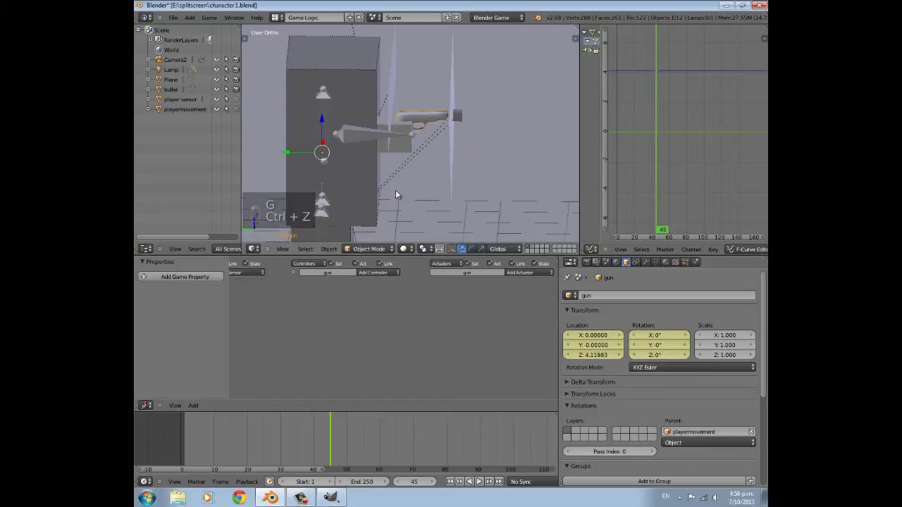
Remove the gun's existing keyframes and set its origin to its geometry
{"action": "key", "text": "t"}
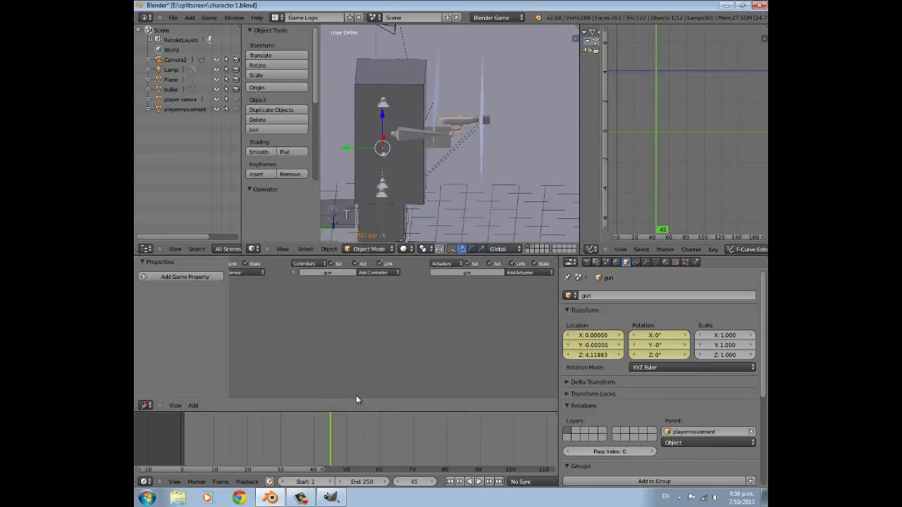
{"action": "left_click", "coordinate": [289, 174]}
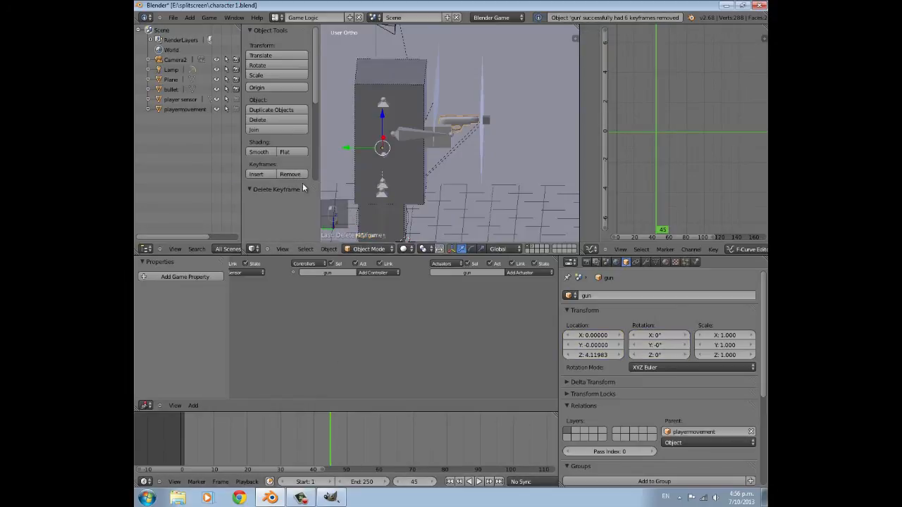
{"action": "left_click", "coordinate": [295, 87]}
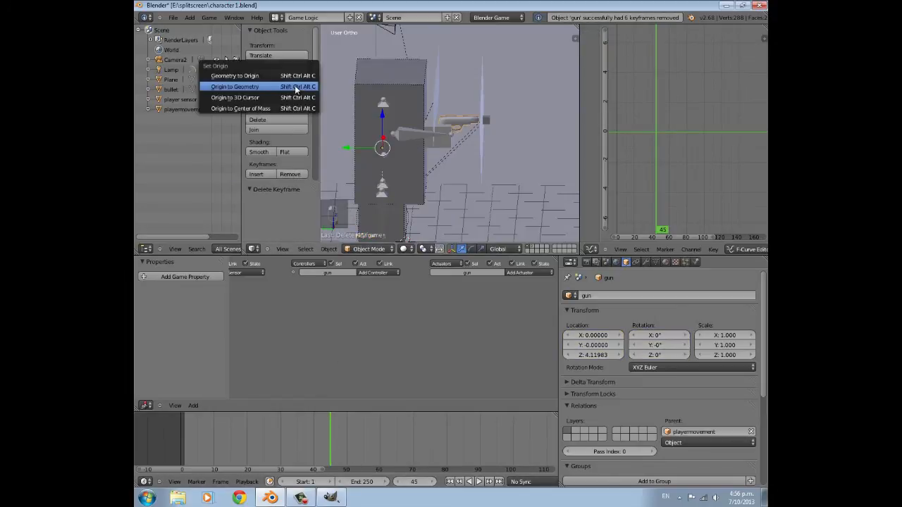
{"action": "left_click", "coordinate": [296, 86]}
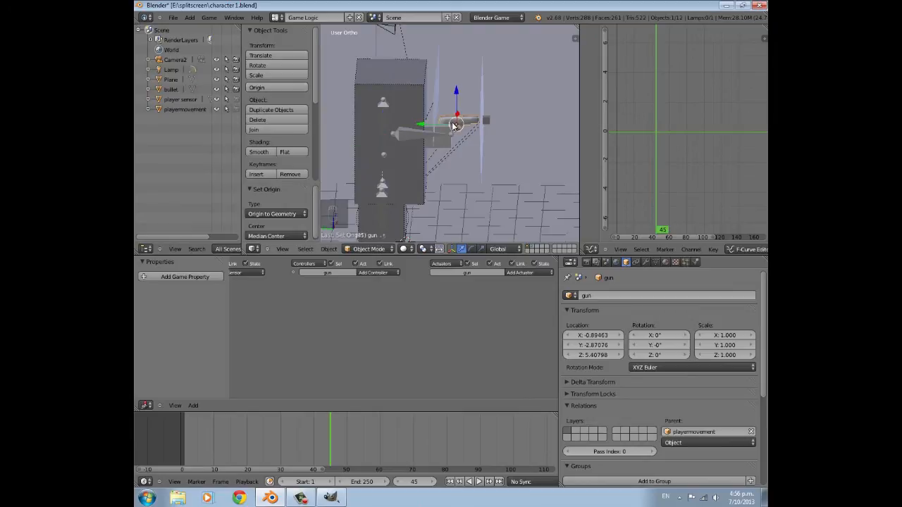
Insert a LocRot keyframe on the gun at frame 45
{"action": "left_click_drag", "start_coordinate": [363, 435], "coordinate": [334, 446]}
{"action": "left_click", "coordinate": [398, 483]}
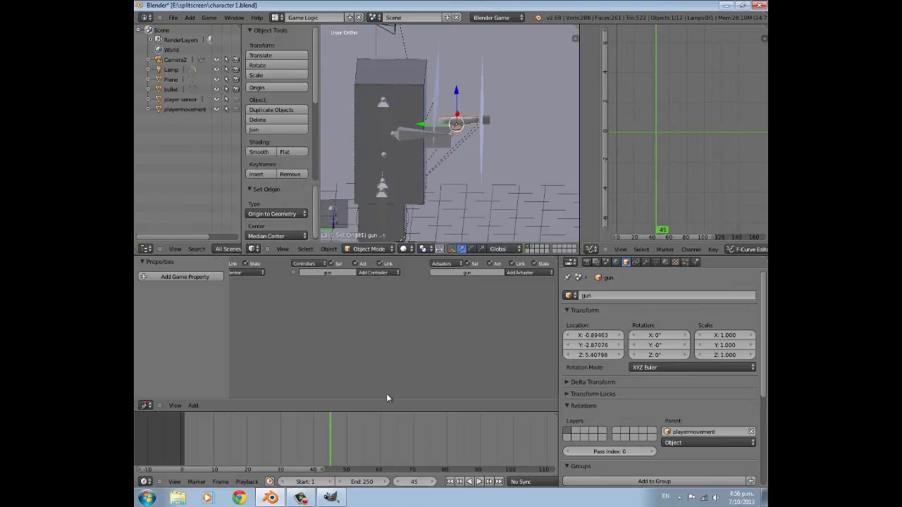
{"action": "key", "text": "i"}
{"action": "left_click", "coordinate": [445, 156]}
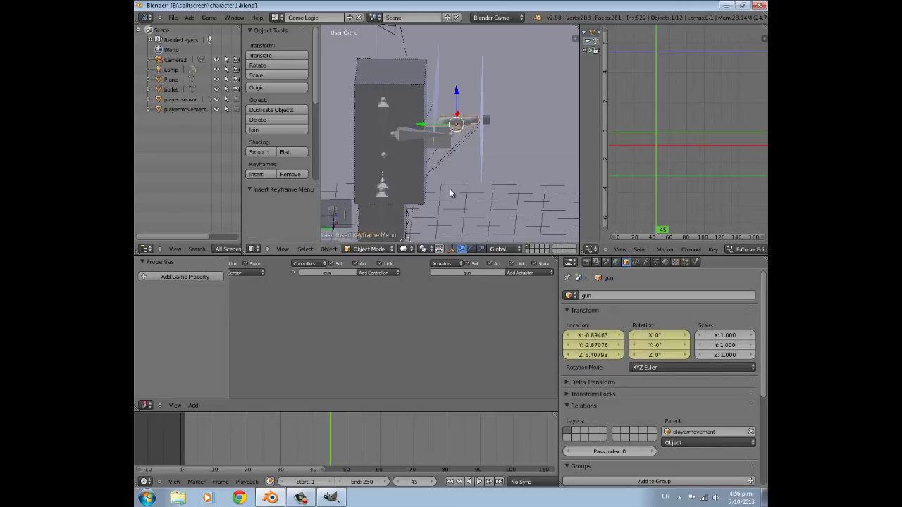
At frame 50, move the gun in the right view up and back to about Y -2.156, Z 5.969 to follow the raised hand
{"action": "scroll", "coordinate": [472, 123], "scroll_direction": "up", "scroll_amount": 4}
{"action": "left_click_drag", "start_coordinate": [336, 437], "coordinate": [348, 439]}
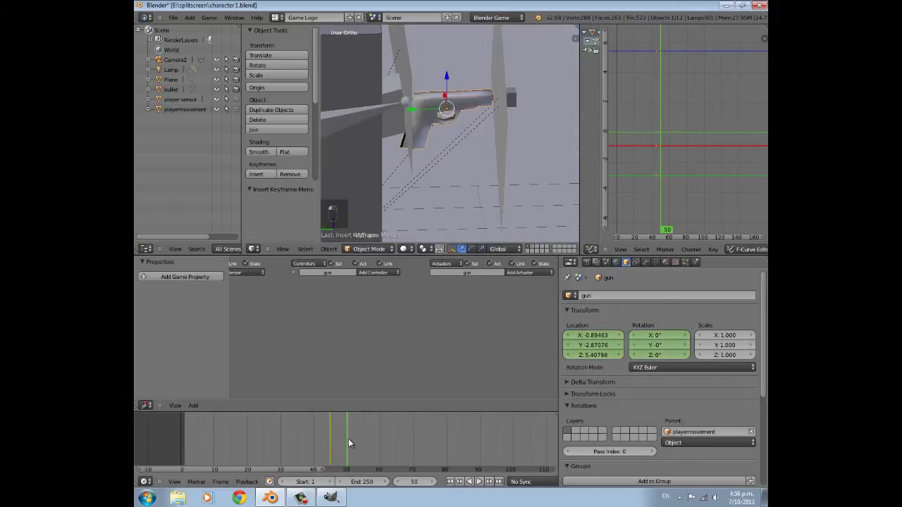
{"action": "middle_click_drag", "start_coordinate": [420, 225], "coordinate": [452, 225]}
{"action": "key", "text": "KP_3"}
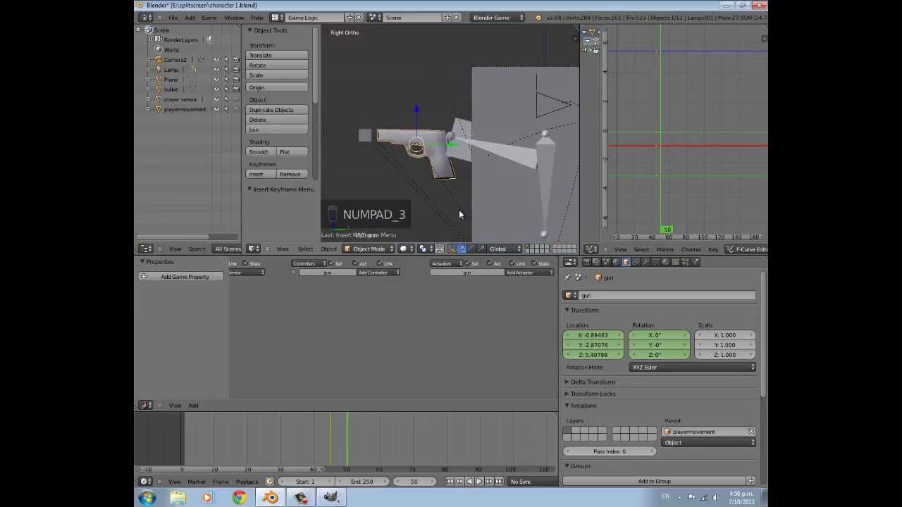
{"action": "key", "text": "g"}
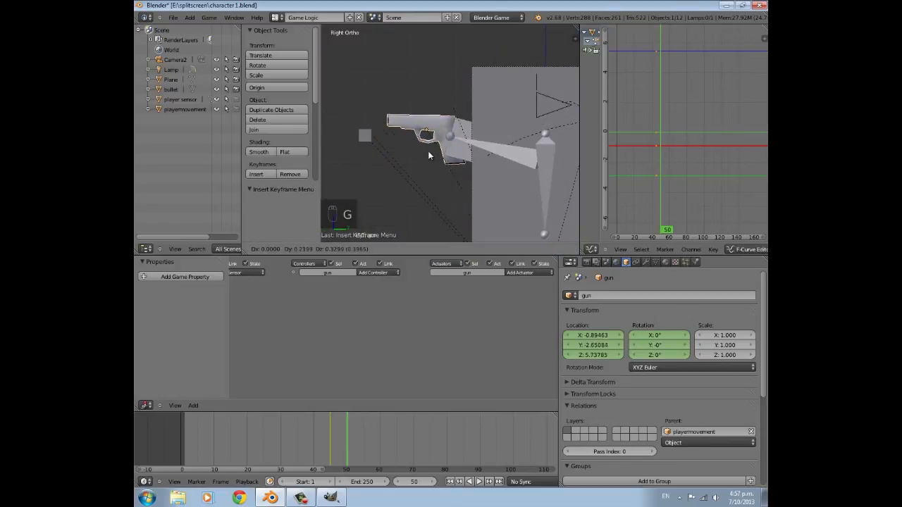
{"action": "left_click", "coordinate": [433, 148]}
Tilt the gun's muzzle up by about 15° and insert a LocRot keyframe at frame 50
{"action": "key", "text": "r"}
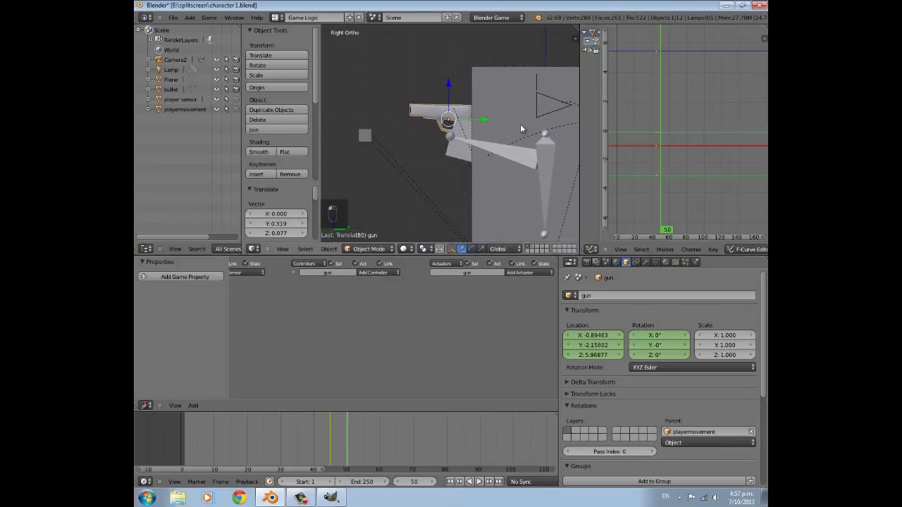
{"action": "left_click", "coordinate": [529, 151]}
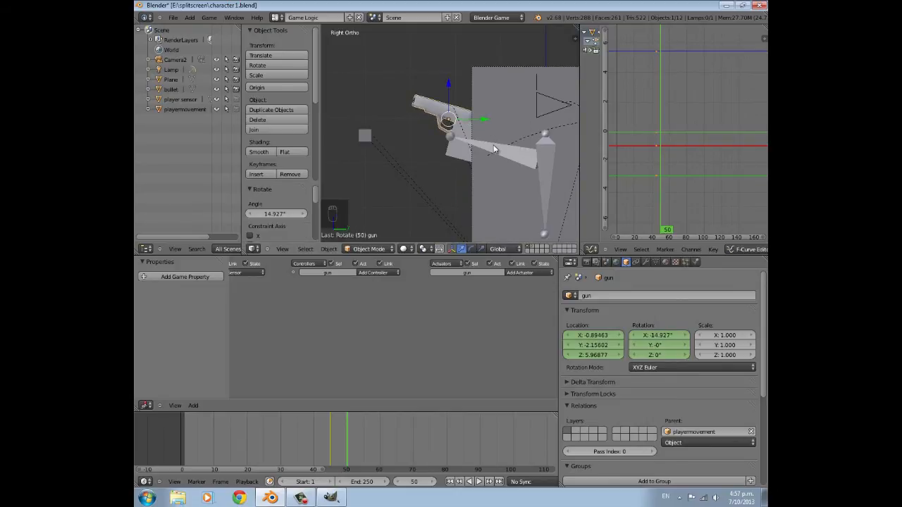
{"action": "key", "text": "i"}
{"action": "left_click", "coordinate": [494, 149]}
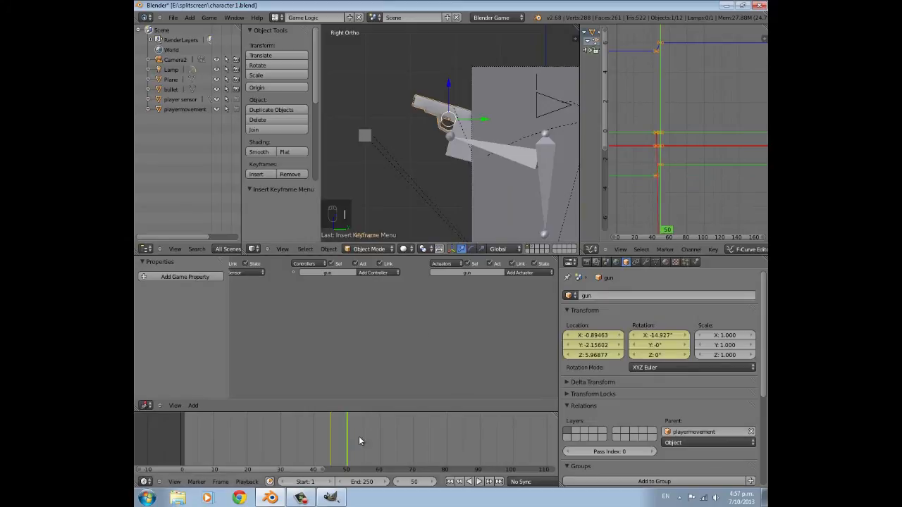
Duplicate the gun's frame 45 keyframes in the graph editor and offset the copies by 10 frames to frame 55
{"action": "left_click_drag", "start_coordinate": [338, 437], "coordinate": [331, 433]}
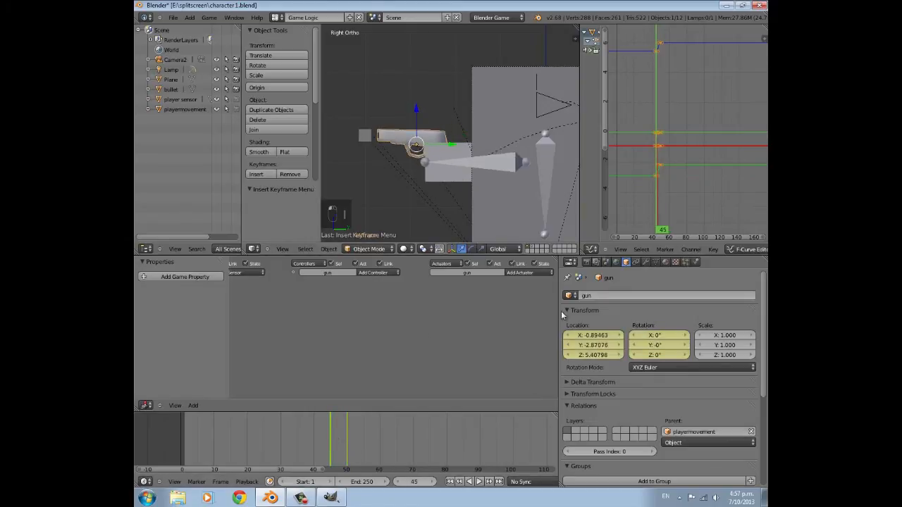
{"action": "key", "text": "a"}
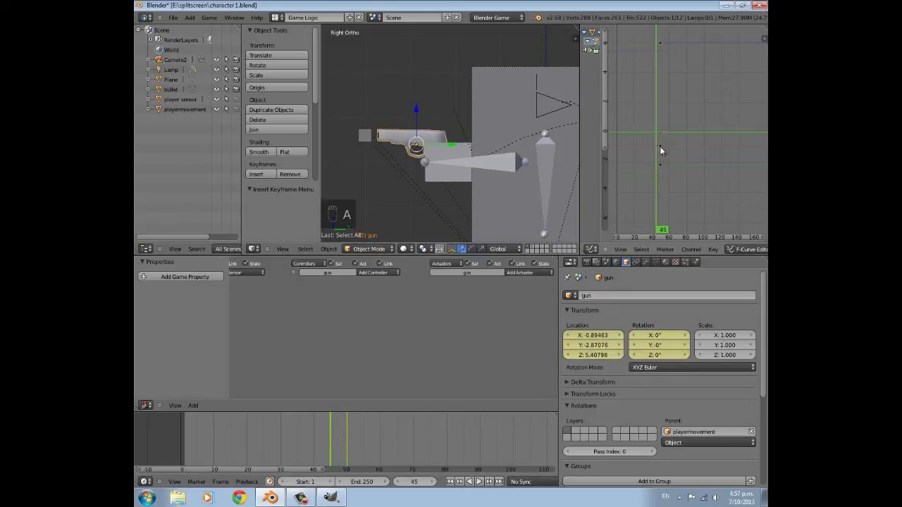
{"action": "key", "text": "ctrl+k"}
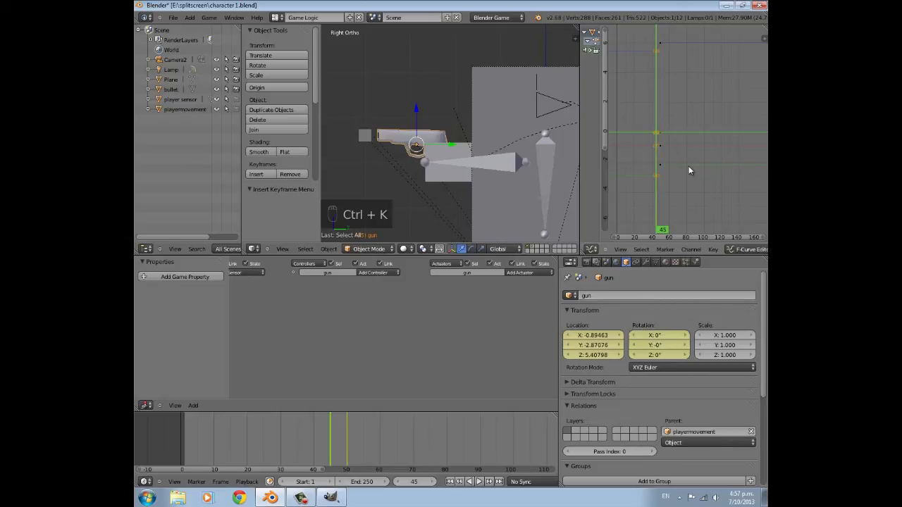
{"action": "key", "text": "shift+d"}
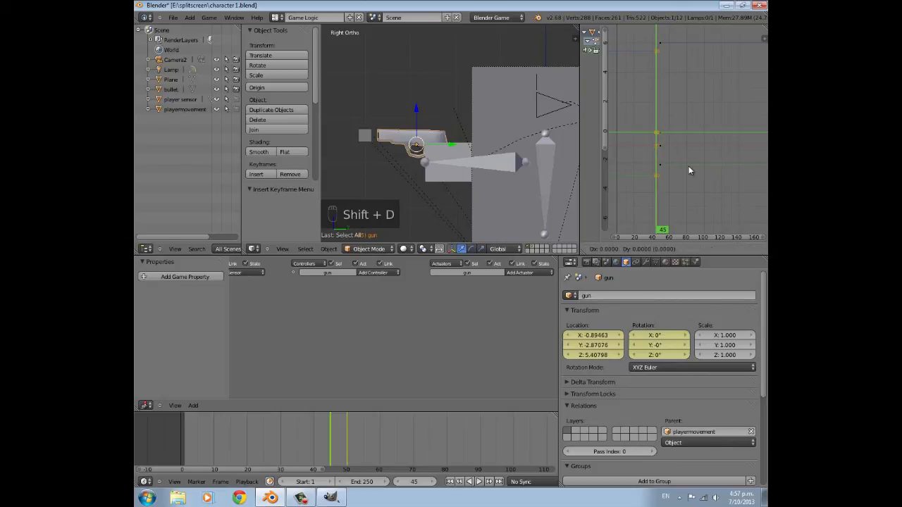
{"action": "type", "text": "10"}
{"action": "key", "text": "Return"}
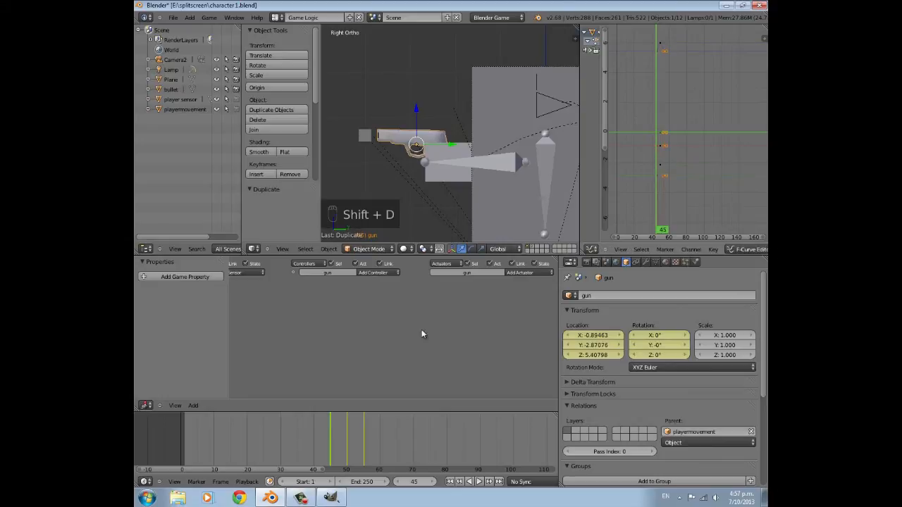
Scrub the timeline to check the gun's motion and add an Action actuator to the gun that plays gunAction.001
{"action": "left_click_drag", "start_coordinate": [342, 445], "coordinate": [304, 428]}
{"action": "scroll", "coordinate": [398, 300], "scroll_direction": "up", "scroll_amount": 2}
{"action": "left_click", "coordinate": [509, 277]}
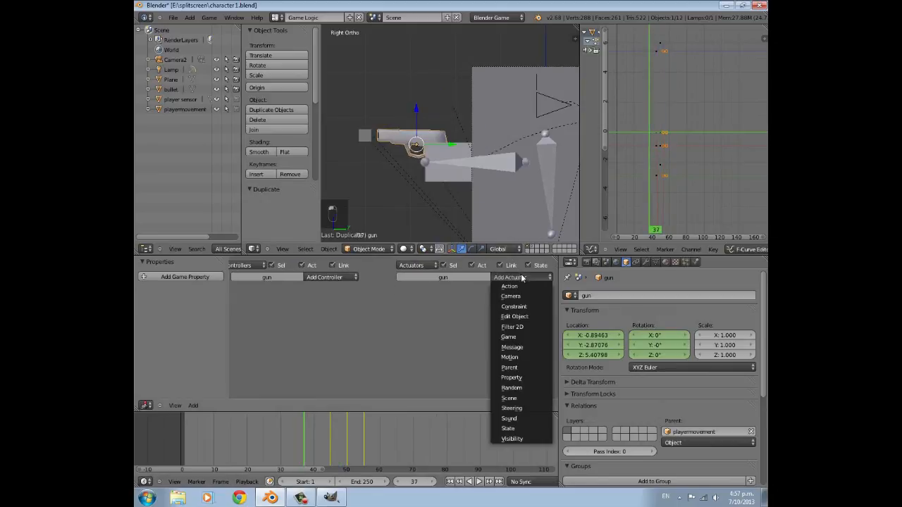
{"action": "left_click", "coordinate": [521, 284]}
{"action": "left_click", "coordinate": [450, 326]}
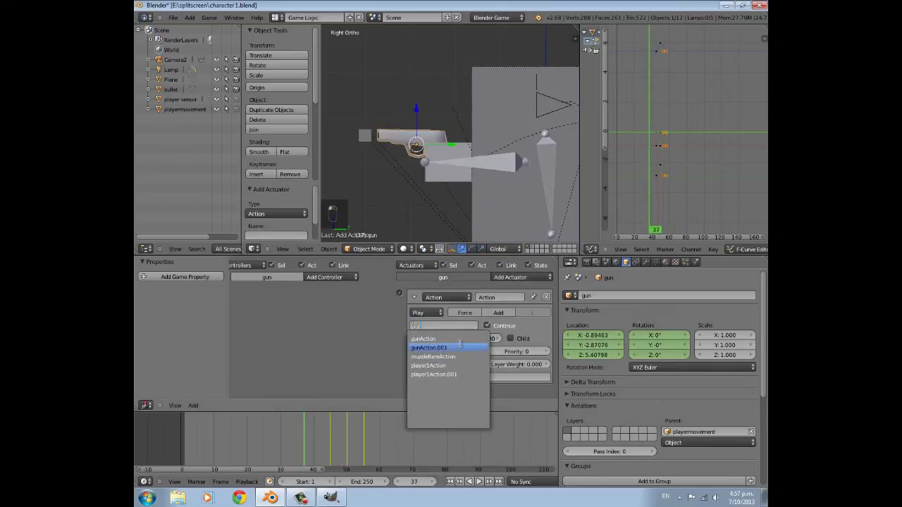
{"action": "left_click", "coordinate": [460, 343]}
{"action": "left_click", "coordinate": [455, 326]}
{"action": "left_click", "coordinate": [453, 347]}
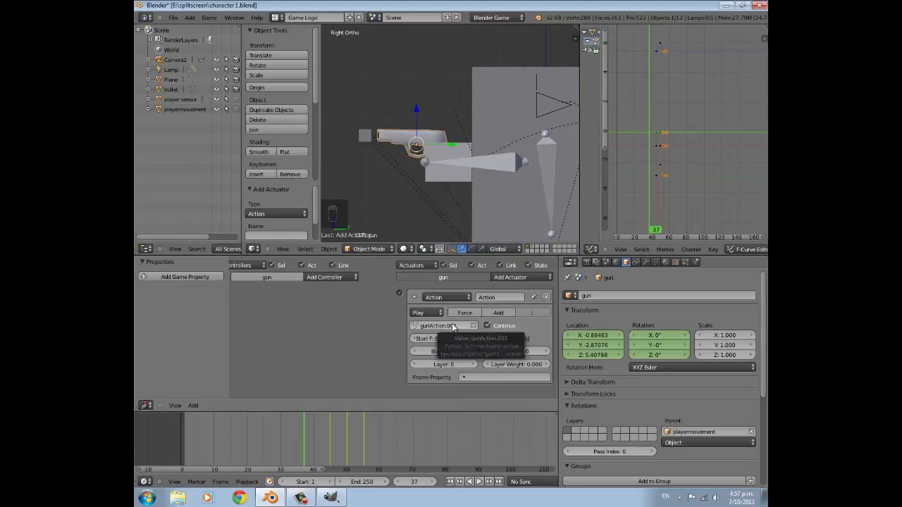
Set the gun's Action actuator to start at frame 45 and end at frame 55
{"action": "left_click", "coordinate": [451, 324]}
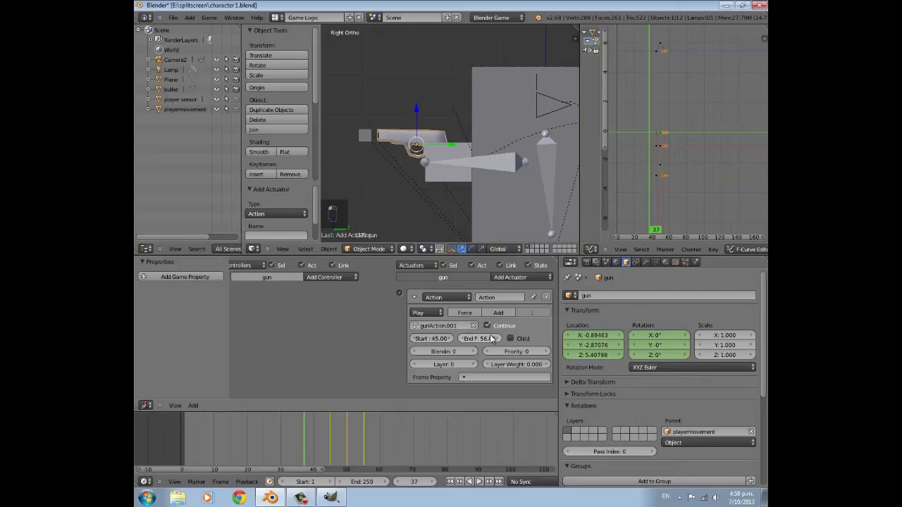
{"action": "key", "text": "5"}
{"action": "left_click", "coordinate": [481, 339]}
{"action": "type", "text": "55"}
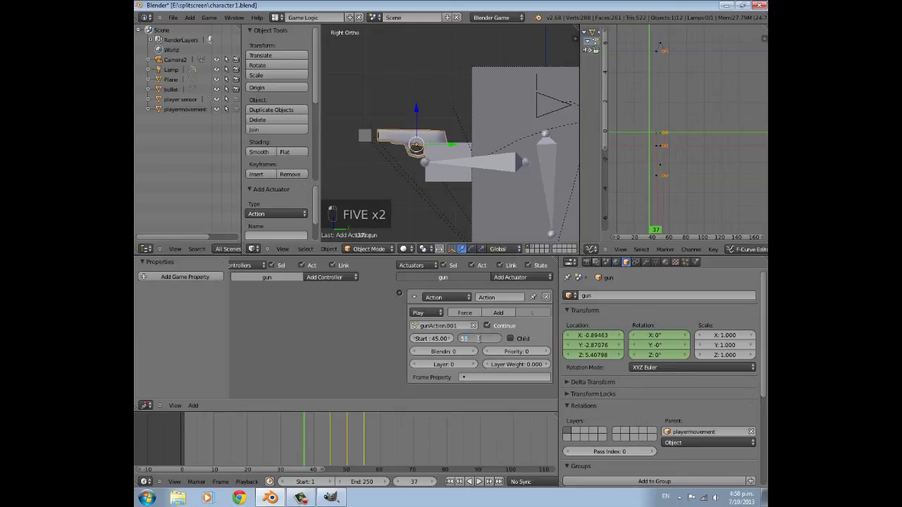
{"action": "key", "text": "Return"}
Add muzzleflare to the selection and link its first And controller to the gun's Action actuator
{"action": "middle_click_drag", "start_coordinate": [288, 324], "coordinate": [394, 338]}
{"action": "scroll", "coordinate": [397, 338], "scroll_direction": "down", "scroll_amount": 8}
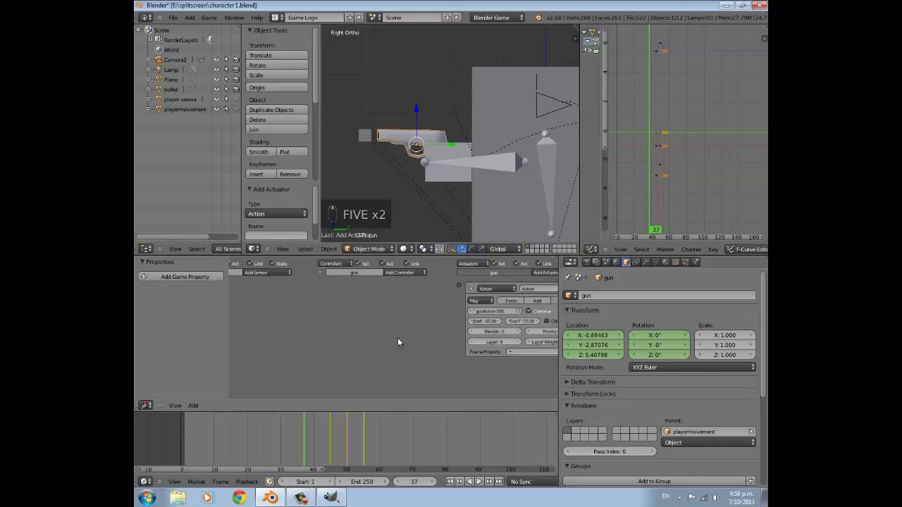
{"action": "middle_click_drag", "start_coordinate": [449, 146], "coordinate": [380, 85], "text": "shift"}
{"action": "scroll", "coordinate": [380, 86], "scroll_direction": "down", "scroll_amount": 7}
{"action": "middle_click_drag", "start_coordinate": [431, 131], "coordinate": [468, 131], "text": "shift"}
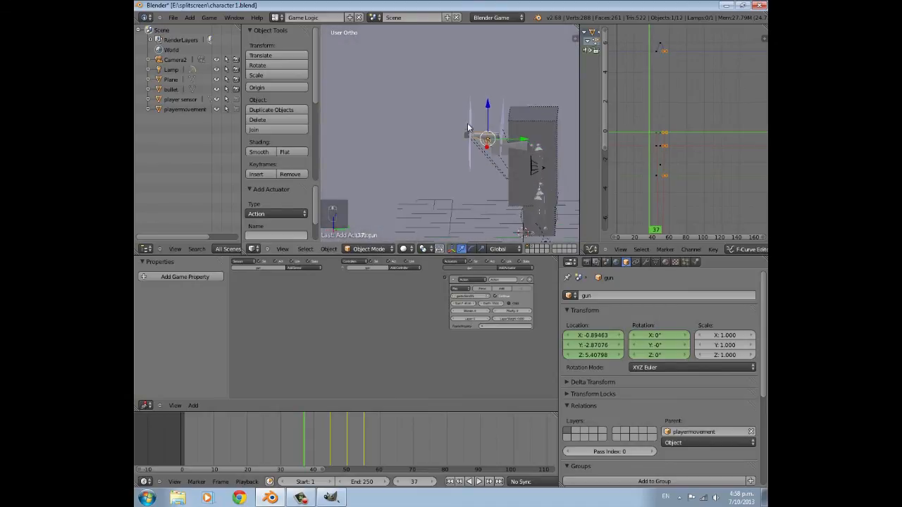
{"action": "right_click", "coordinate": [471, 120]}
{"action": "scroll", "coordinate": [444, 324], "scroll_direction": "up", "scroll_amount": 4}
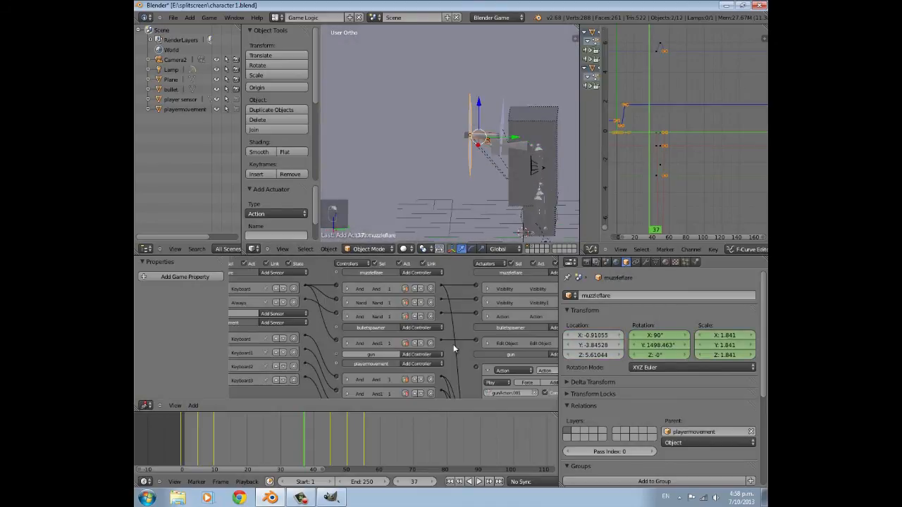
{"action": "middle_click_drag", "start_coordinate": [421, 306], "coordinate": [408, 318]}
{"action": "left_click_drag", "start_coordinate": [398, 273], "coordinate": [431, 354]}
Collapse the gun's Action actuator and player1's Action2 actuator in the logic editor
{"action": "scroll", "coordinate": [443, 331], "scroll_direction": "down", "scroll_amount": 2}
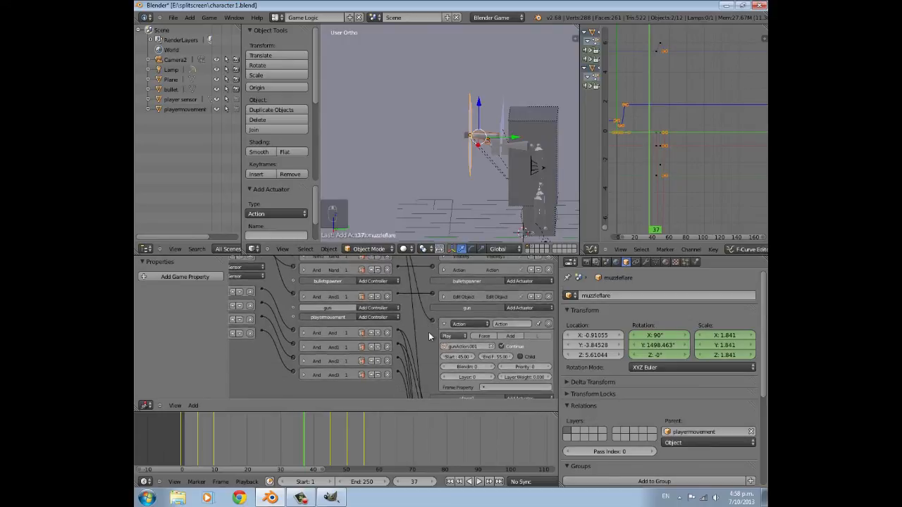
{"action": "left_click", "coordinate": [444, 324]}
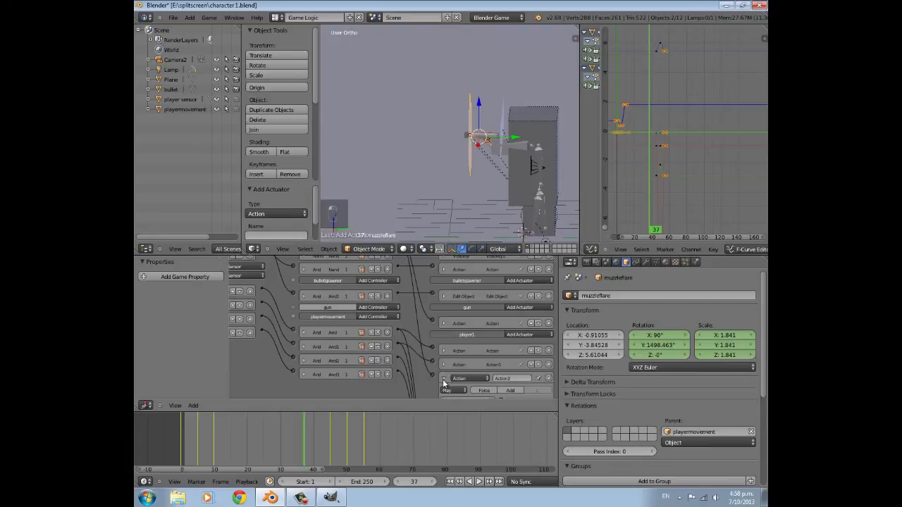
{"action": "left_click", "coordinate": [443, 378]}
Deselect everything and switch the 3D view to textured shading
{"action": "scroll", "coordinate": [451, 173], "scroll_direction": "down", "scroll_amount": 2}
{"action": "key", "text": "a"}
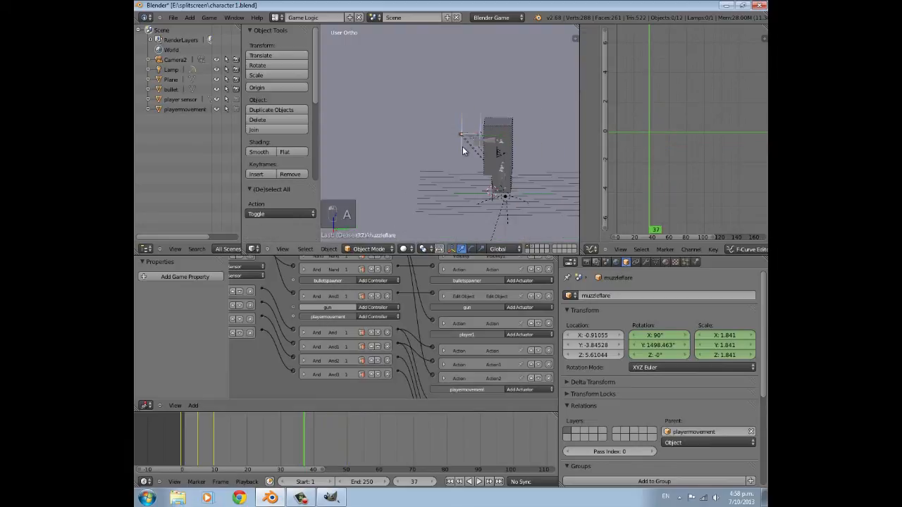
{"action": "left_click", "coordinate": [405, 248]}
{"action": "left_click", "coordinate": [417, 207]}
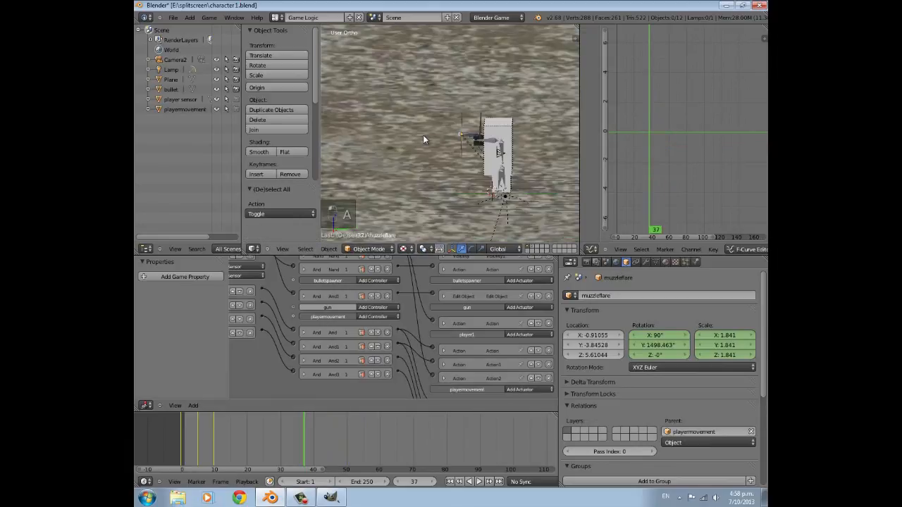
Run the game from the camera view to test the gun recoil, and run it once more
{"action": "key", "text": "KP_0"}
{"action": "key", "text": "p"}
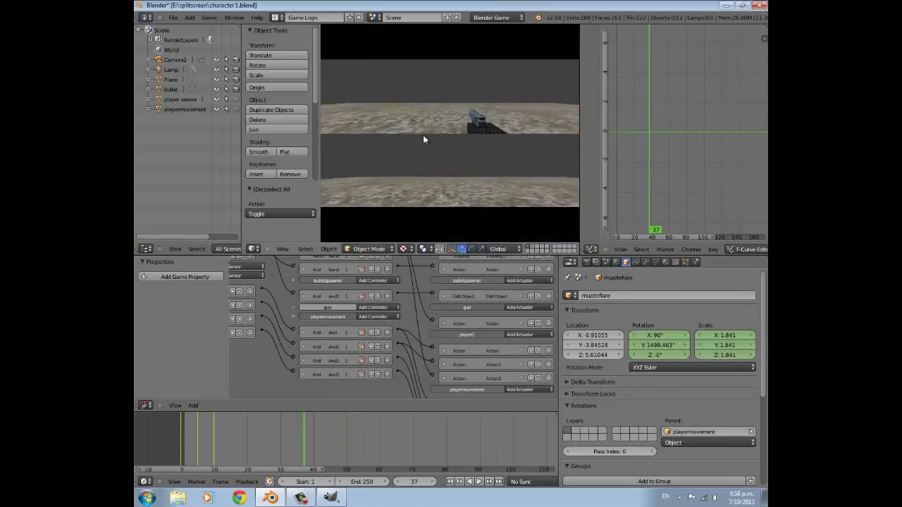
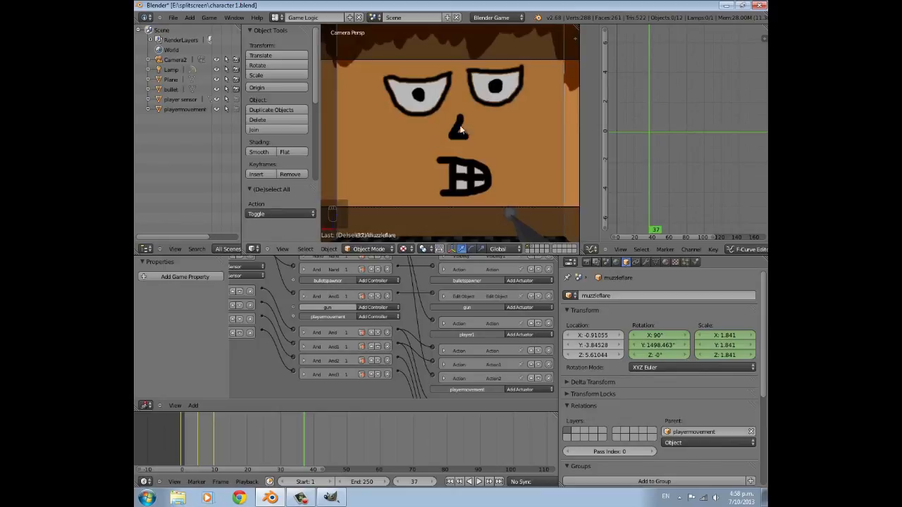
{"action": "key", "text": "Escape"}
{"action": "key", "text": "p"}
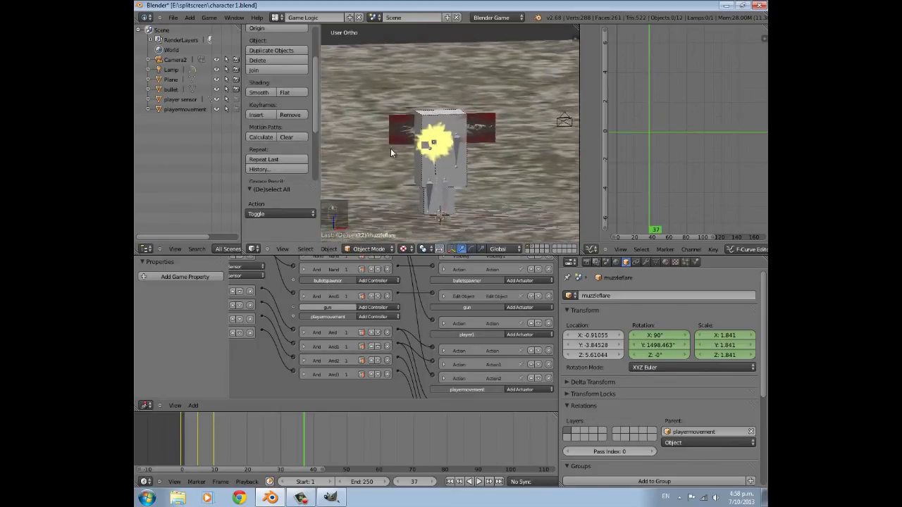
{"action": "key", "text": "Escape"}
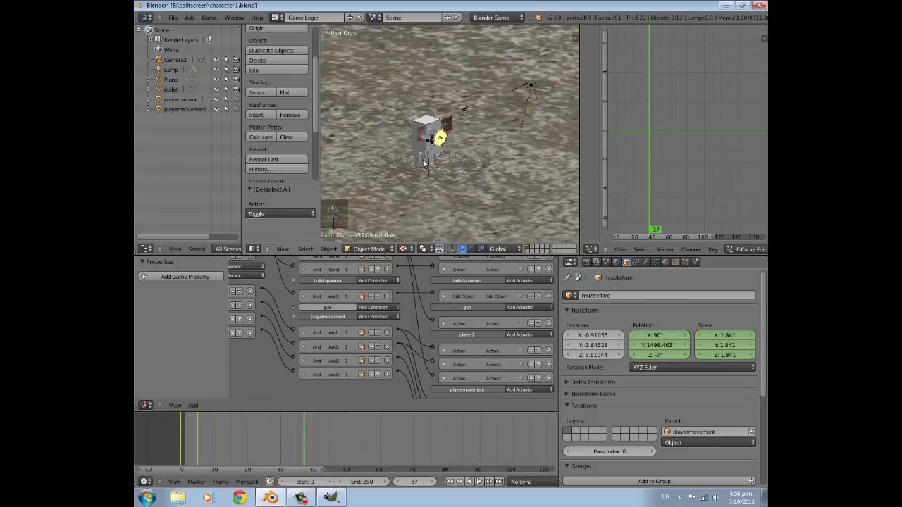
Select playermovement together with player sensor, player1, bulletspawner, player and muzzleflare
{"action": "right_click", "coordinate": [424, 164]}
{"action": "scroll", "coordinate": [426, 159], "scroll_direction": "up", "scroll_amount": 5}
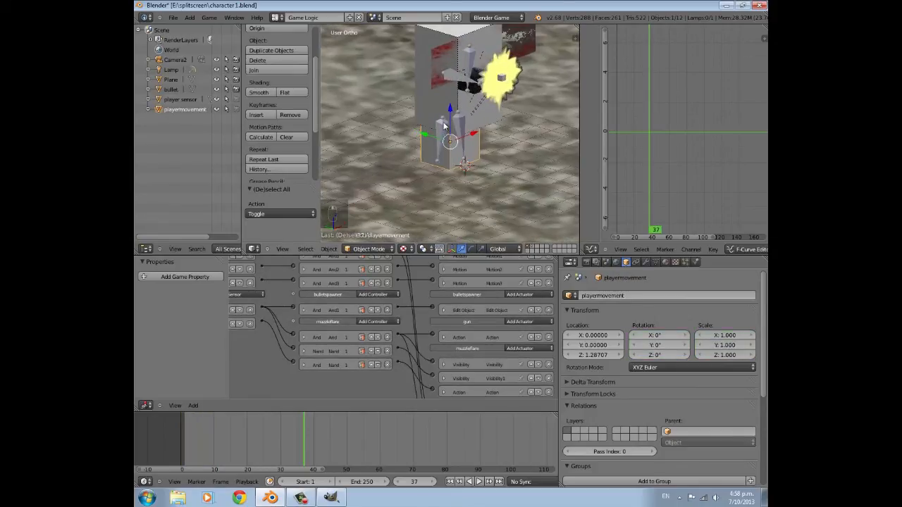
{"action": "right_click", "coordinate": [445, 126]}
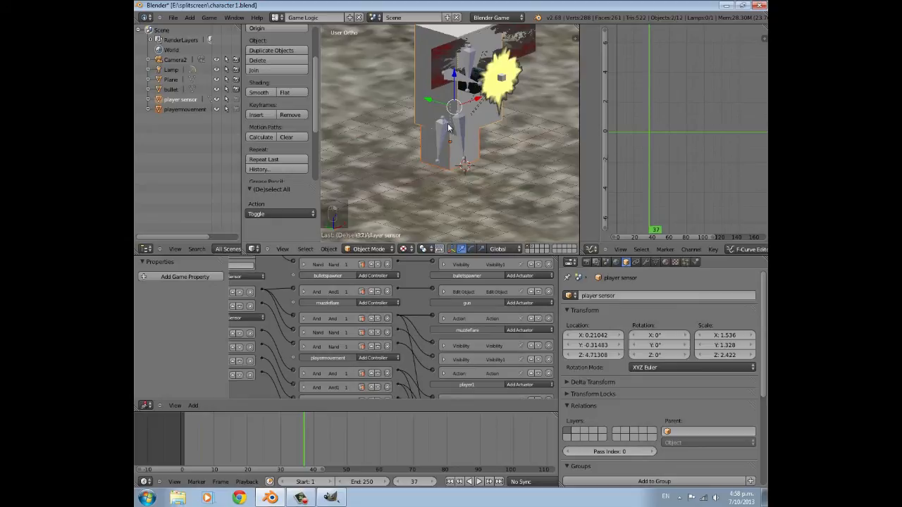
{"action": "right_click", "coordinate": [439, 128]}
{"action": "right_click", "coordinate": [439, 128]}
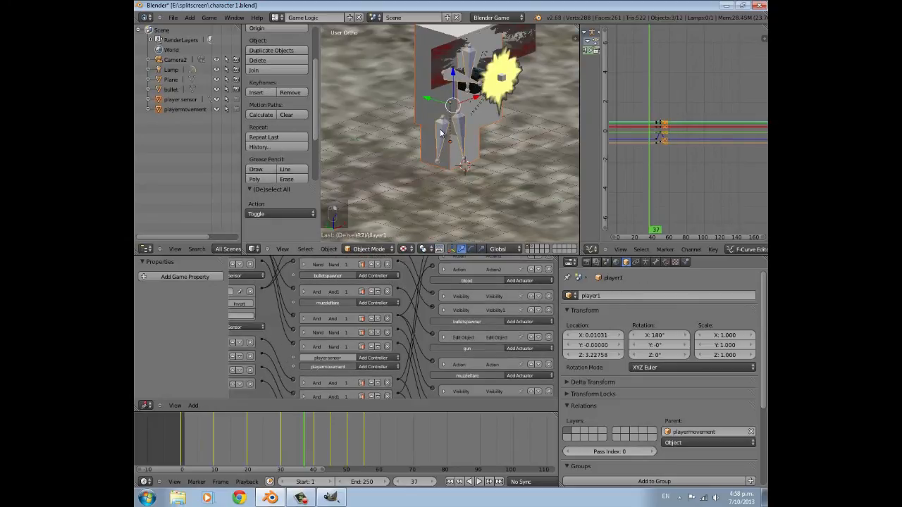
{"action": "right_click", "coordinate": [498, 80]}
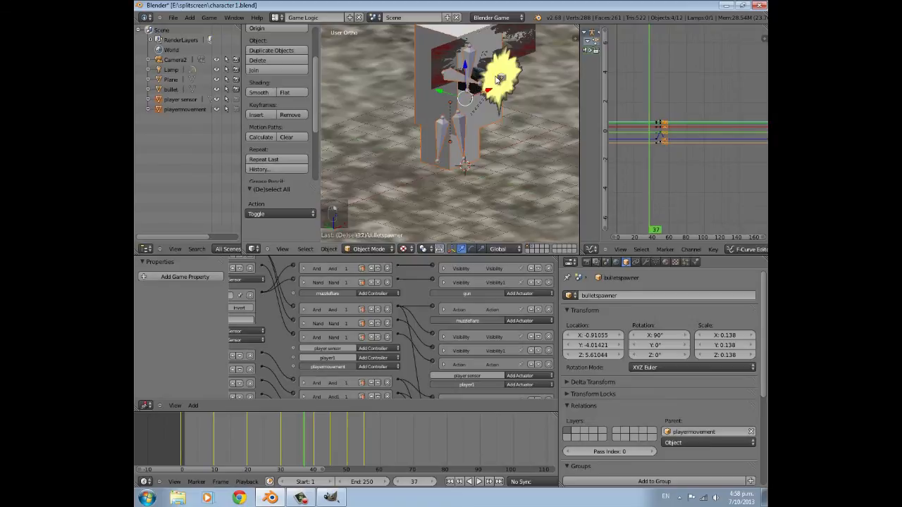
{"action": "right_click", "coordinate": [496, 81]}
{"action": "right_click", "coordinate": [479, 82], "text": "shift"}
{"action": "right_click", "coordinate": [468, 84], "text": "shift"}
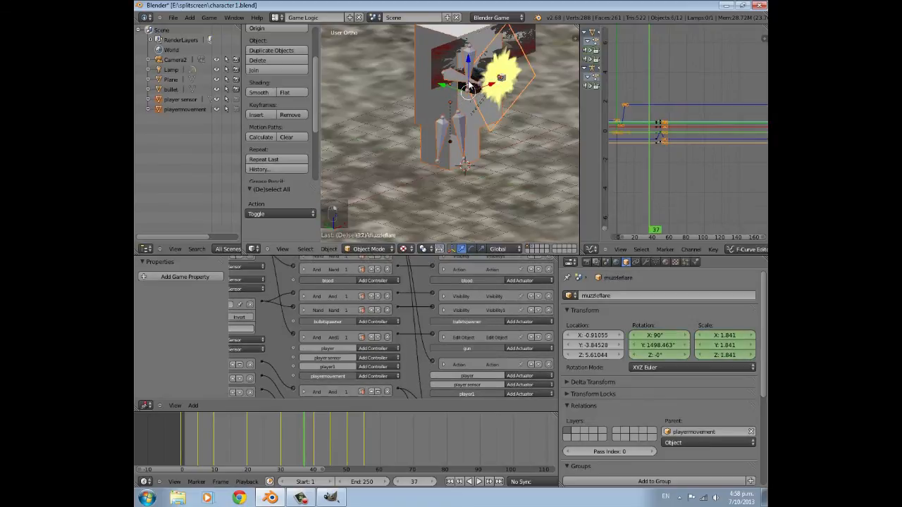
Switch the 3D view to wireframe and add the blood and gun objects to the selection
{"action": "key", "text": "z"}
{"action": "middle_click_drag", "start_coordinate": [503, 83], "coordinate": [486, 83]}
{"action": "right_click", "coordinate": [497, 81], "text": "shift"}
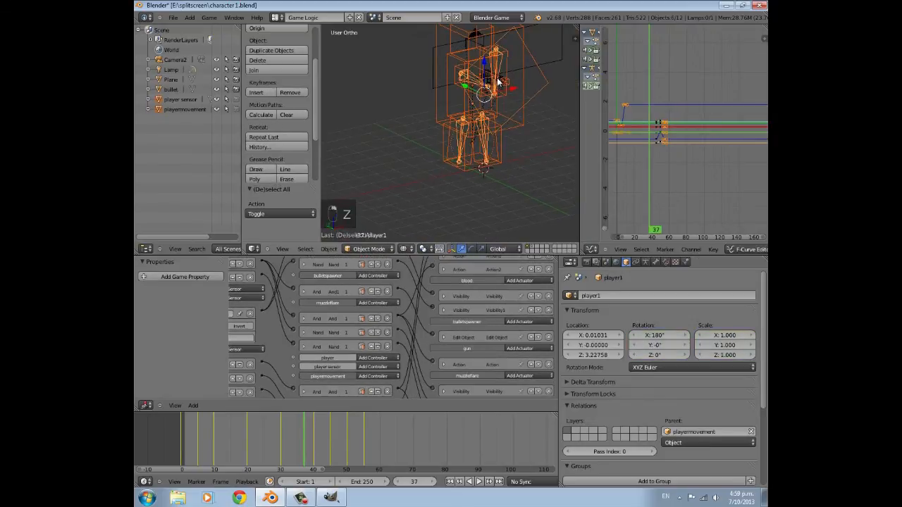
{"action": "right_click", "coordinate": [498, 80], "text": "shift"}
{"action": "right_click", "coordinate": [536, 61], "text": "shift"}
{"action": "right_click", "coordinate": [528, 62], "text": "shift"}
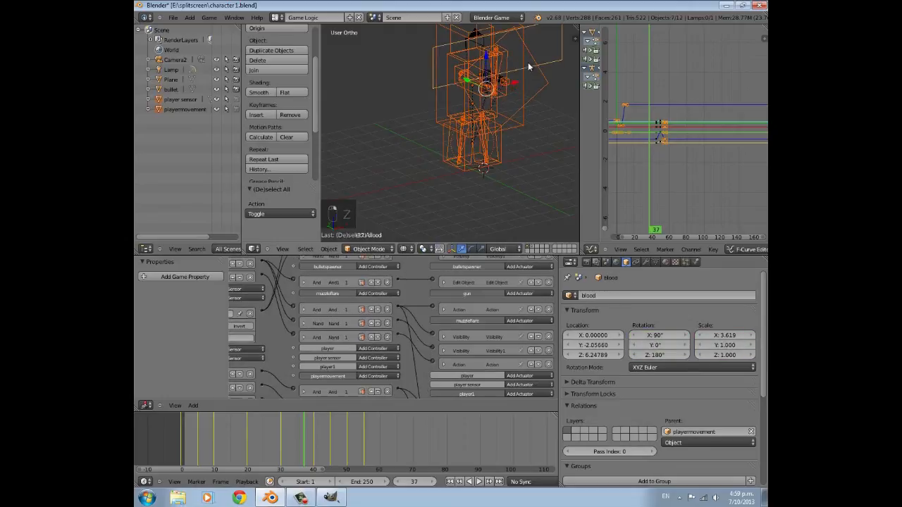
{"action": "middle_click_drag", "start_coordinate": [491, 91], "coordinate": [541, 94], "text": "shift"}
{"action": "scroll", "coordinate": [479, 112], "scroll_direction": "up", "scroll_amount": 3}
{"action": "middle_click_drag", "start_coordinate": [538, 45], "coordinate": [442, 134], "text": "shift"}
{"action": "right_click", "coordinate": [537, 133], "text": "shift"}
{"action": "scroll", "coordinate": [521, 130], "scroll_direction": "down", "scroll_amount": 3}
{"action": "scroll", "coordinate": [503, 148], "scroll_direction": "down", "scroll_amount": 3}
{"action": "middle_click_drag", "start_coordinate": [503, 147], "coordinate": [475, 167]}
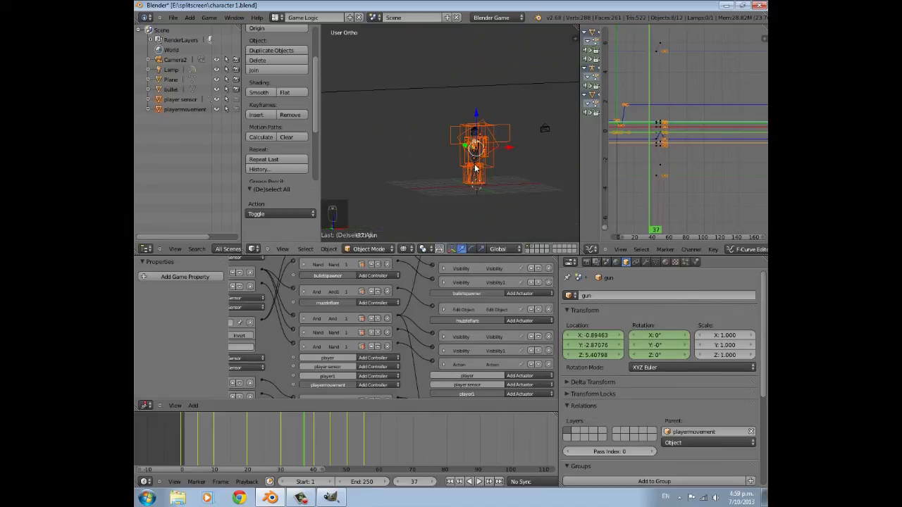
Duplicate the selected player objects in front view and place the copy beside the original, around Camera2
{"action": "key", "text": "KP_1"}
{"action": "scroll", "coordinate": [475, 168], "scroll_direction": "up", "scroll_amount": 3}
{"action": "middle_click_drag", "start_coordinate": [533, 157], "coordinate": [421, 142], "text": "shift"}
{"action": "scroll", "coordinate": [464, 153], "scroll_direction": "down", "scroll_amount": 2}
{"action": "key", "text": "shift+d"}
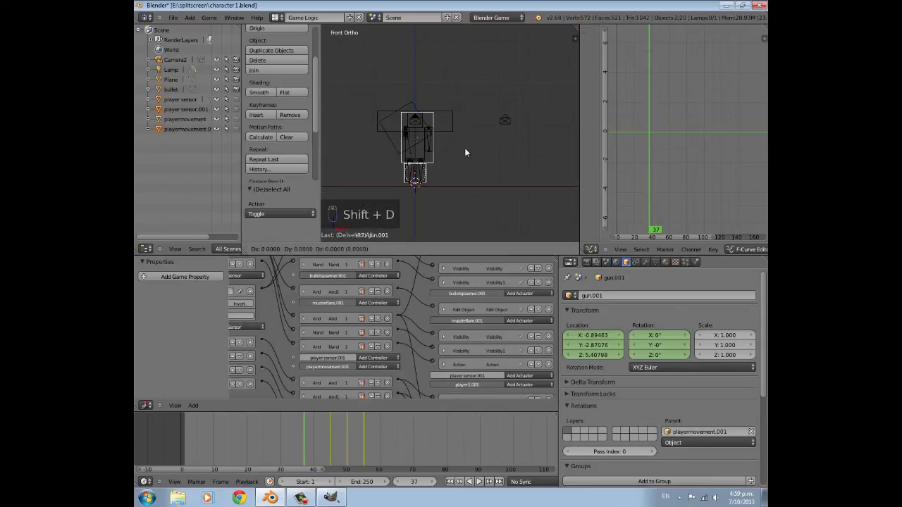
{"action": "left_click", "coordinate": [554, 151]}
Shift the duplicated player objects 0.061 along the X axis to line them up with Camera2
{"action": "scroll", "coordinate": [519, 123], "scroll_direction": "up", "scroll_amount": 5}
{"action": "middle_click_drag", "start_coordinate": [520, 123], "coordinate": [417, 166], "text": "shift"}
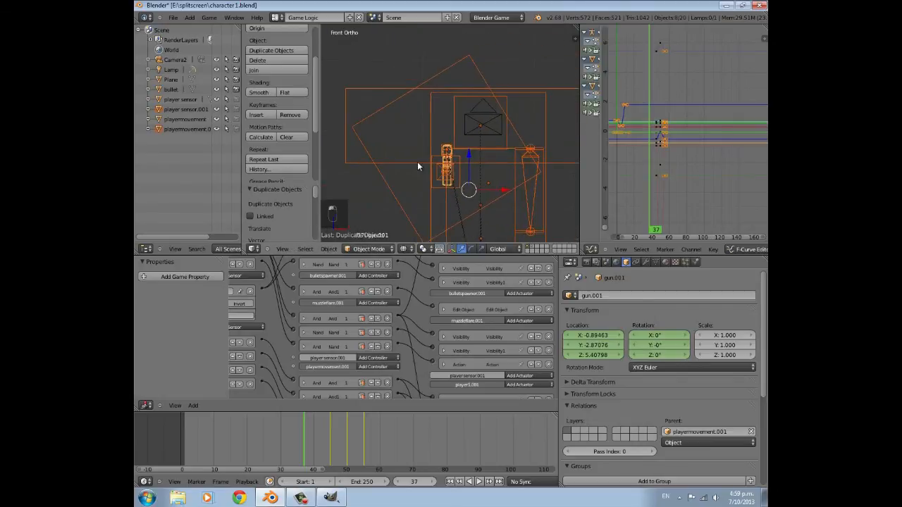
{"action": "key", "text": "g"}
{"action": "key", "text": "x"}
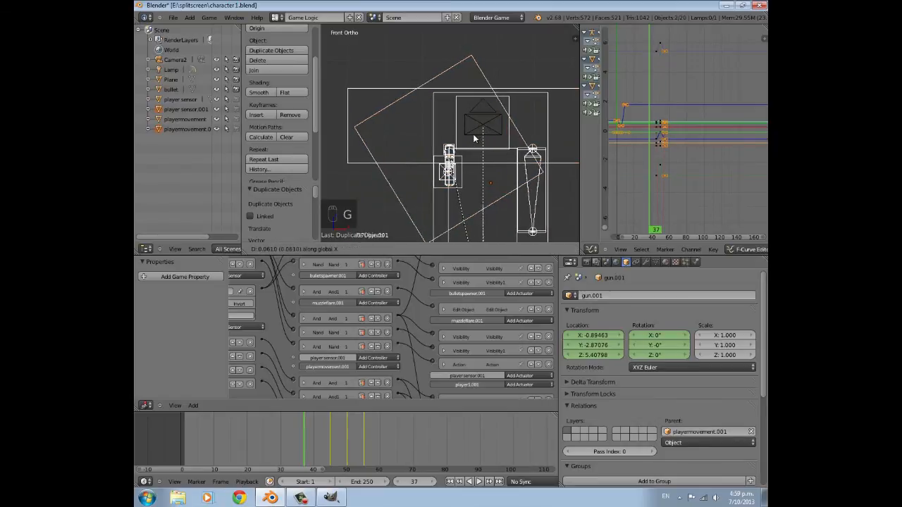
{"action": "left_click", "coordinate": [476, 135]}
Parent Camera2 to the duplicated movement box, playermovement.001, using Object (Keep Transform)
{"action": "scroll", "coordinate": [424, 174], "scroll_direction": "down", "scroll_amount": 3}
{"action": "middle_click_drag", "start_coordinate": [352, 175], "coordinate": [444, 187], "text": "shift"}
{"action": "scroll", "coordinate": [444, 186], "scroll_direction": "up", "scroll_amount": 3}
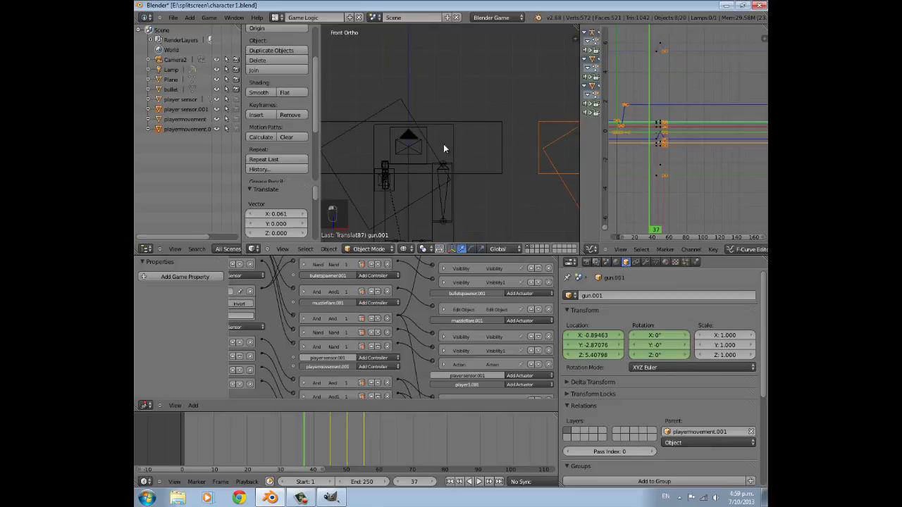
{"action": "key", "text": "KP_Decimal"}
{"action": "right_click", "coordinate": [498, 109]}
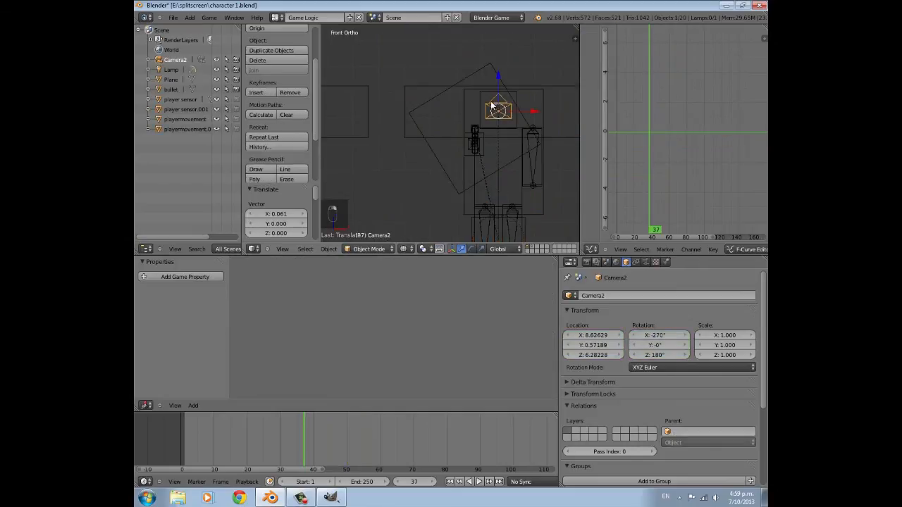
{"action": "scroll", "coordinate": [497, 106], "scroll_direction": "down", "scroll_amount": 4}
{"action": "middle_click_drag", "start_coordinate": [488, 130], "coordinate": [441, 60], "text": "shift"}
{"action": "scroll", "coordinate": [444, 112], "scroll_direction": "up", "scroll_amount": 4}
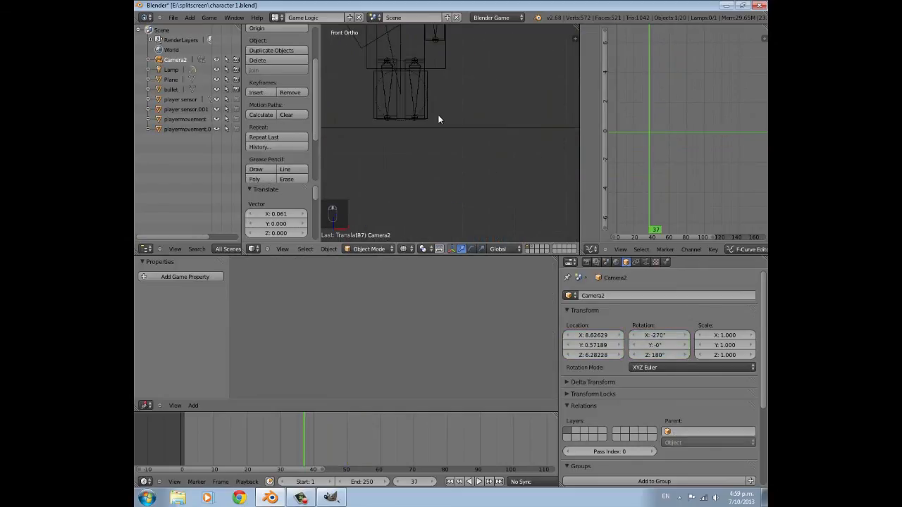
{"action": "right_click", "coordinate": [428, 116]}
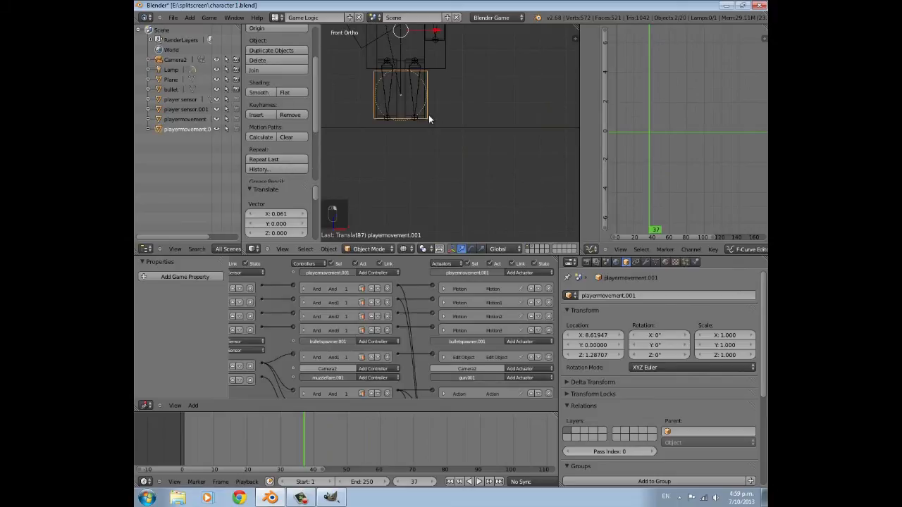
{"action": "scroll", "coordinate": [430, 116], "scroll_direction": "down", "scroll_amount": 4}
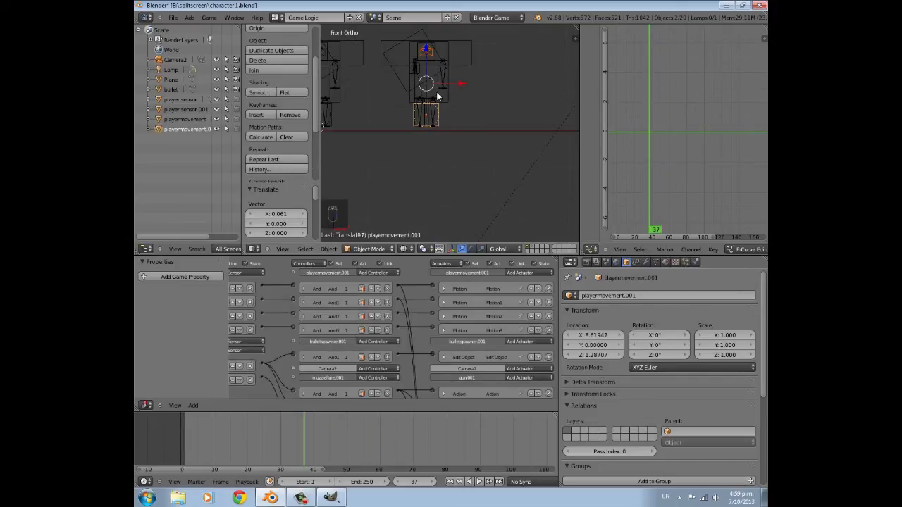
{"action": "key", "text": "ctrl+p"}
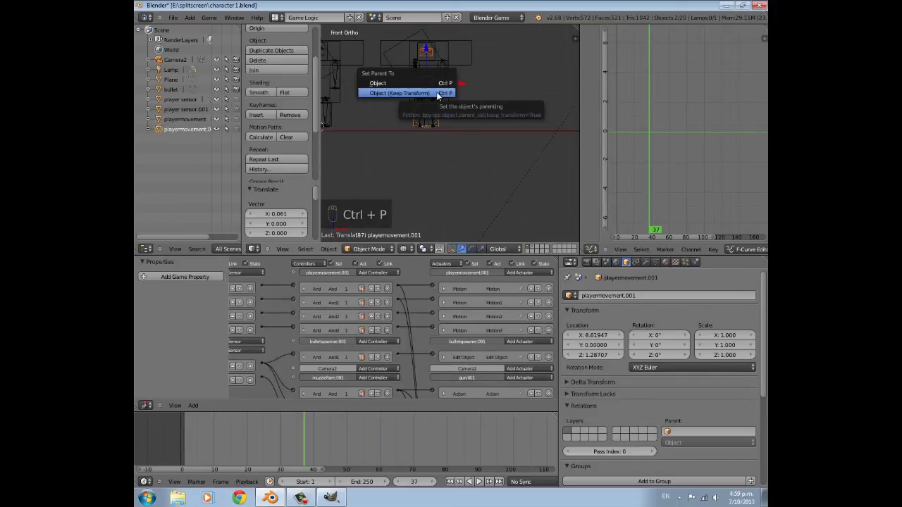
{"action": "left_click", "coordinate": [437, 94]}
Deselect everything and set the viewport shading to Texture
{"action": "middle_click_drag", "start_coordinate": [488, 94], "coordinate": [469, 234]}
{"action": "key", "text": "a"}
{"action": "scroll", "coordinate": [426, 132], "scroll_direction": "up", "scroll_amount": 4}
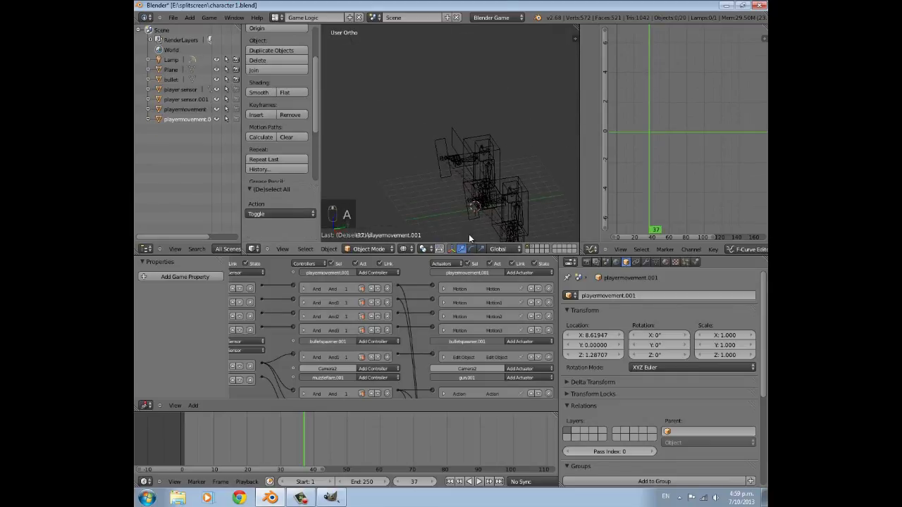
{"action": "left_click", "coordinate": [403, 248]}
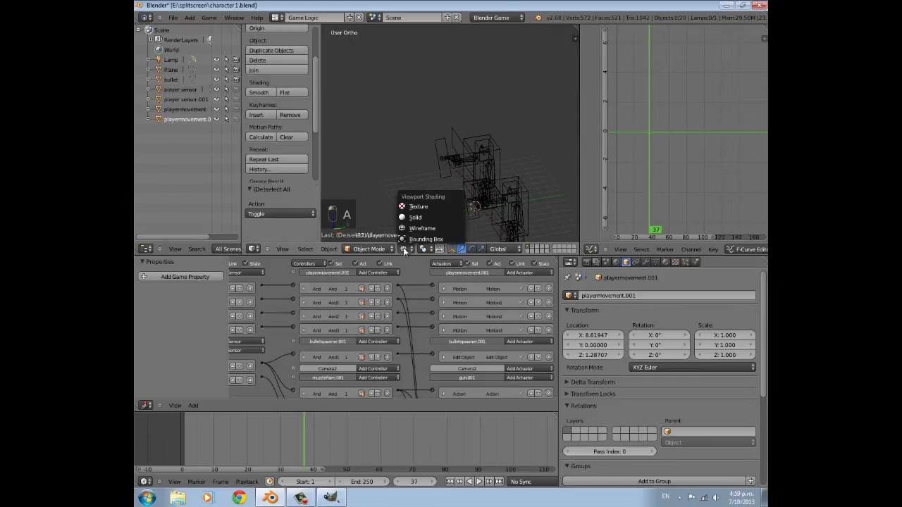
{"action": "left_click", "coordinate": [419, 208]}
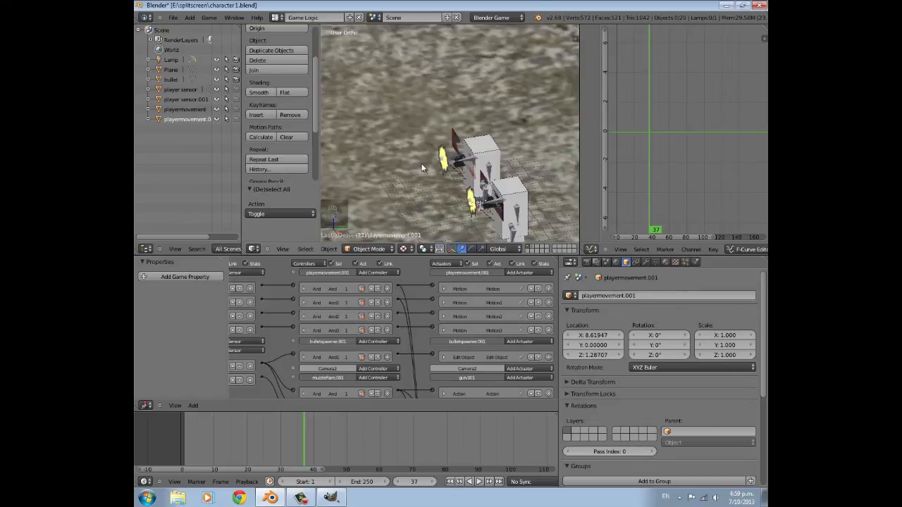
Run the split-screen game from the camera view, test shooting and turning, and exit the game
{"action": "key", "text": "KP_0"}
{"action": "key", "text": "p"}
{"action": "key", "text": "space"}
{"action": "key", "text": "space"}
{"action": "key", "text": "space"}
{"action": "key", "text": "space"}
{"action": "key", "text": "space"}
{"action": "key", "text": "Left"}
{"action": "key", "text": "Left"}
{"action": "key", "text": "Right"}
{"action": "key", "text": "Left"}
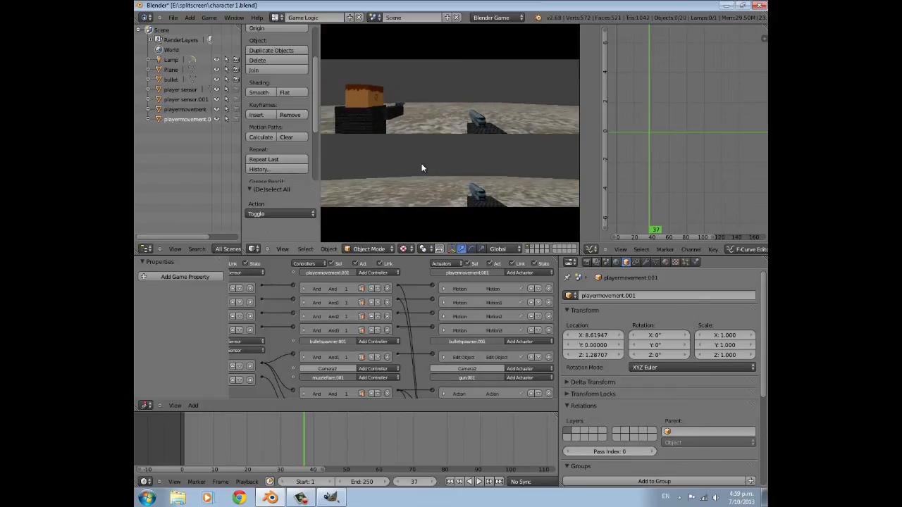
{"action": "key", "text": "Escape"}
Rename the duplicated movement box playermovement.001 to playermovement2
{"action": "middle_click_drag", "start_coordinate": [422, 164], "coordinate": [507, 110]}
{"action": "right_click", "coordinate": [452, 141]}
{"action": "middle_click_drag", "start_coordinate": [313, 345], "coordinate": [596, 342]}
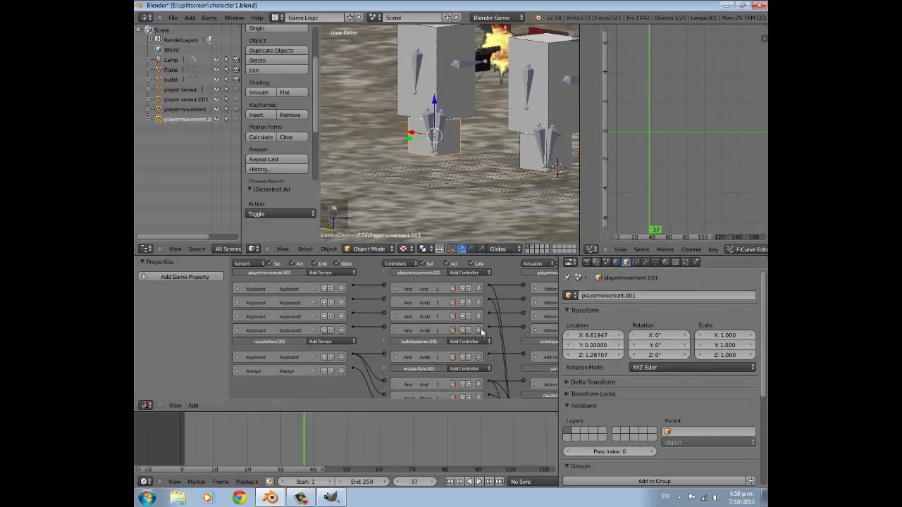
{"action": "left_click", "coordinate": [637, 296]}
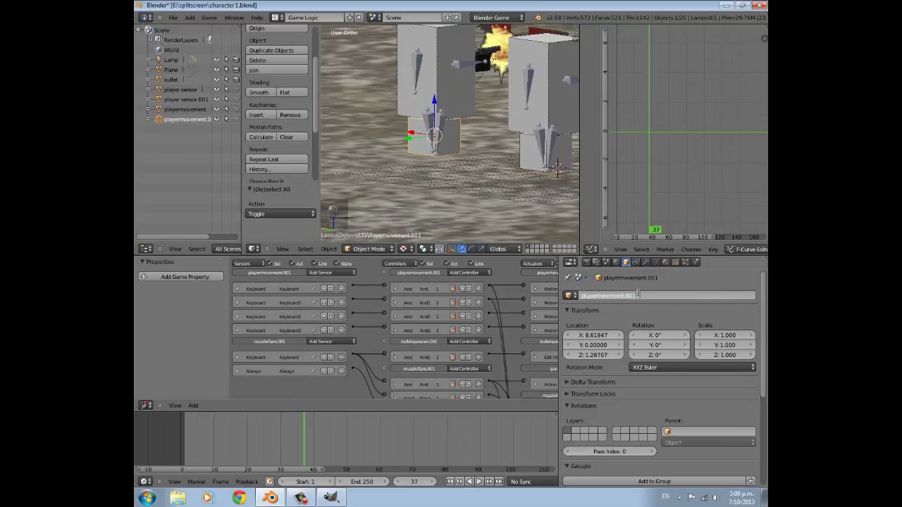
{"action": "key", "text": "BackSpace"}
{"action": "key", "text": "BackSpace"}
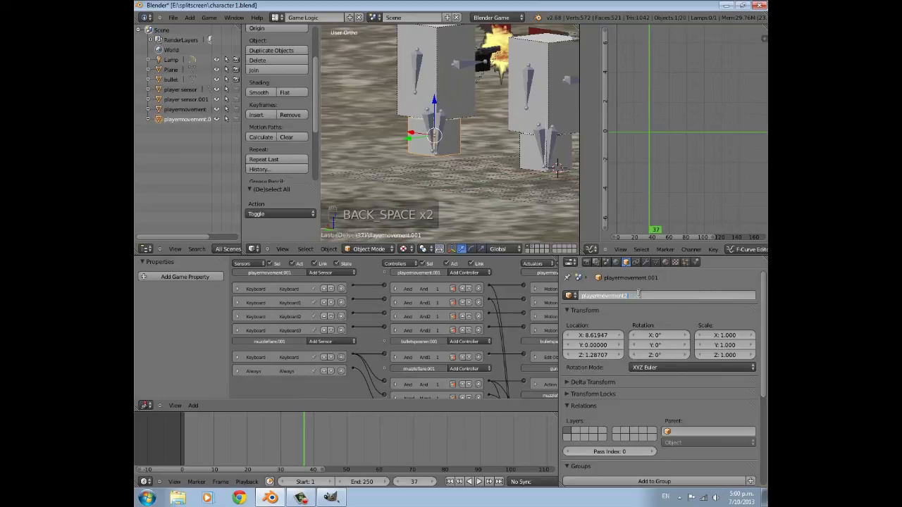
{"action": "key", "text": "Return"}
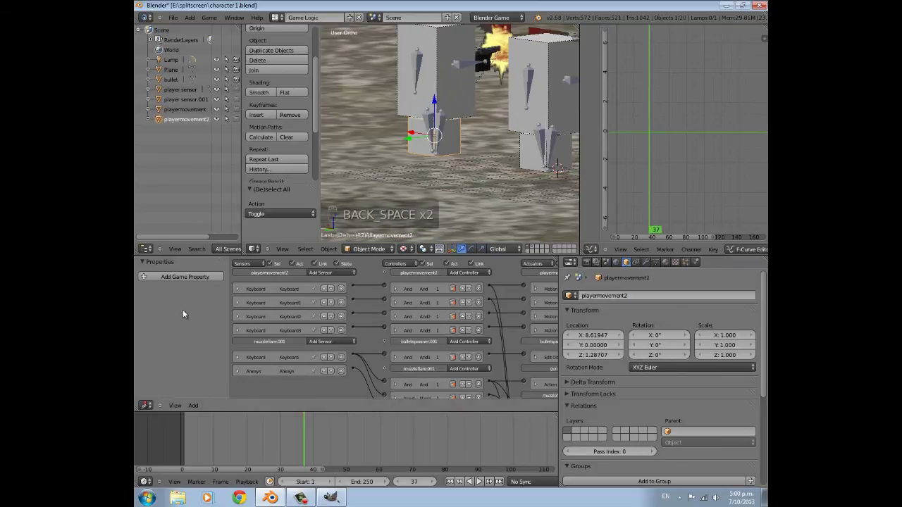
Reassign the keys of playermovement2's four Keyboard sensors, setting the first one to Up Arrow
{"action": "left_click", "coordinate": [237, 288]}
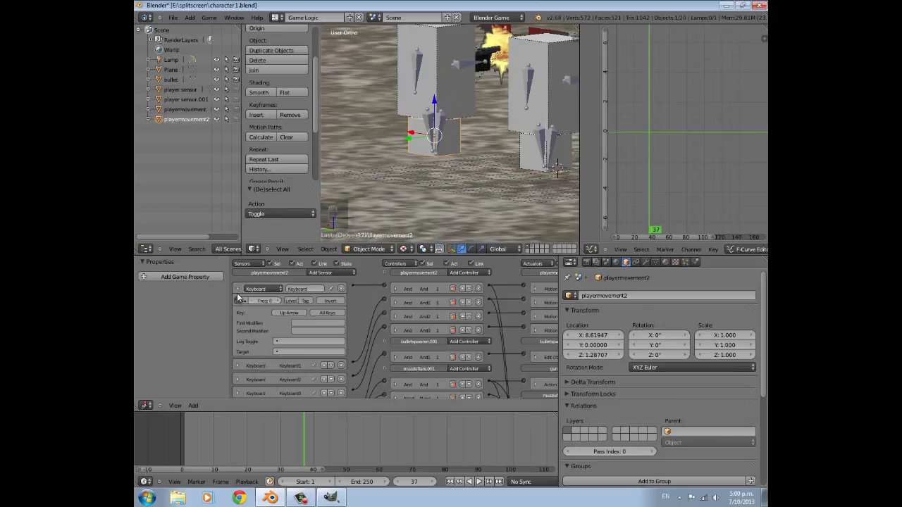
{"action": "left_click", "coordinate": [237, 289]}
{"action": "left_click", "coordinate": [238, 304]}
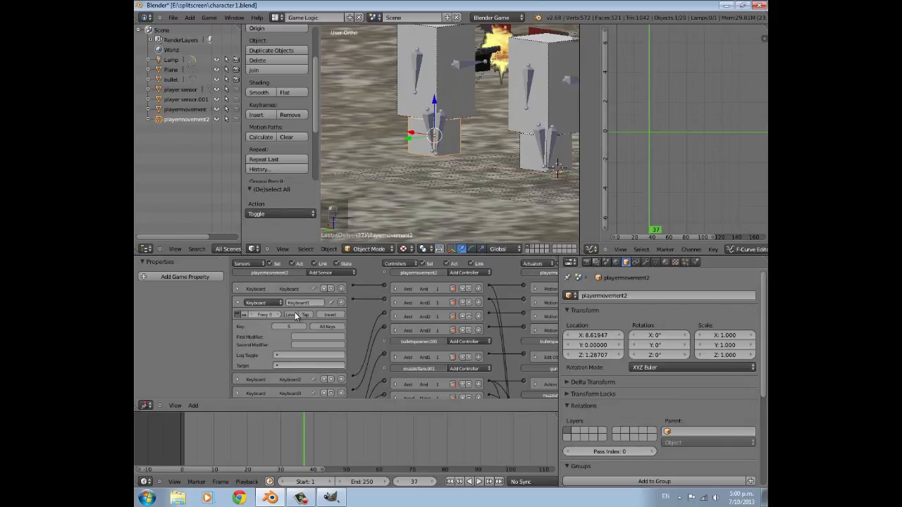
{"action": "left_click", "coordinate": [238, 304]}
{"action": "left_click", "coordinate": [238, 317]}
{"action": "left_click", "coordinate": [238, 317]}
{"action": "left_click", "coordinate": [238, 331]}
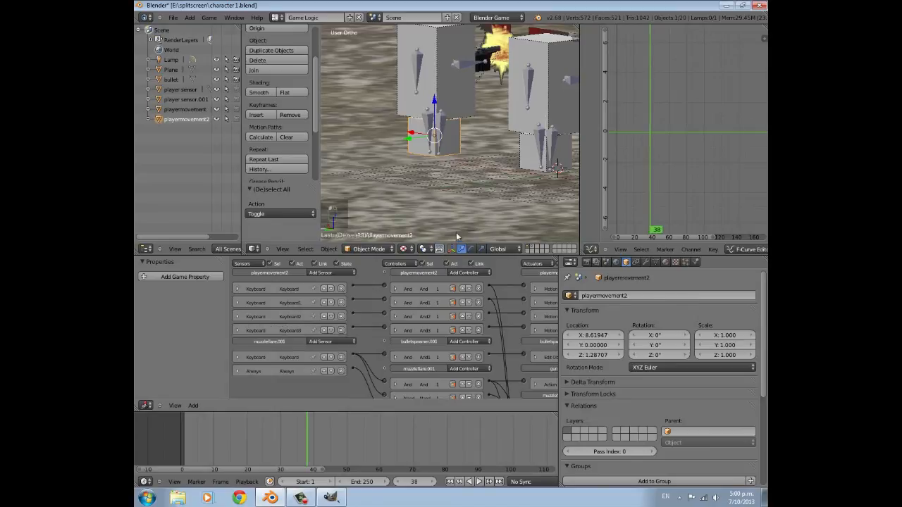
Set the key of muzzleflare.001's Keyboard sensor to Right Ctrl and collapse the sensor
{"action": "scroll", "coordinate": [455, 167], "scroll_direction": "down", "scroll_amount": 4}
{"action": "scroll", "coordinate": [455, 131], "scroll_direction": "up", "scroll_amount": 4}
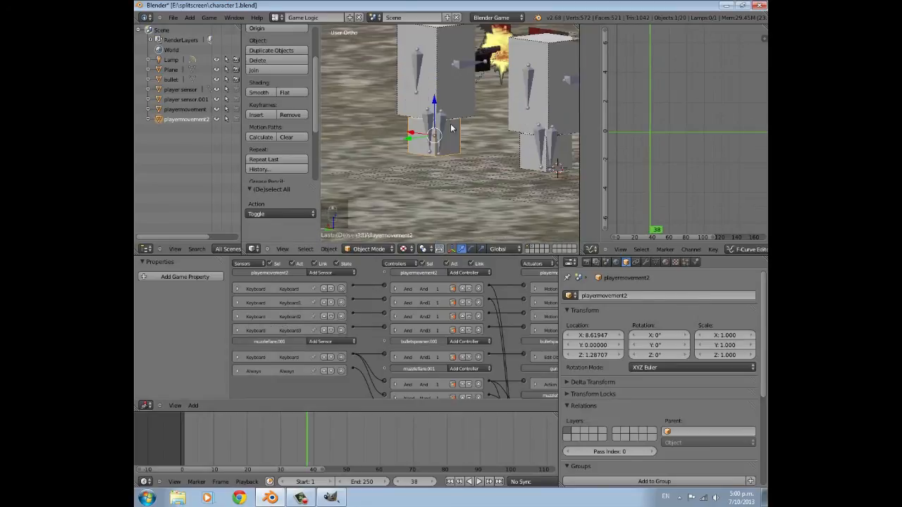
{"action": "middle_click_drag", "start_coordinate": [455, 132], "coordinate": [441, 188], "text": "shift"}
{"action": "middle_click_drag", "start_coordinate": [339, 386], "coordinate": [338, 367]}
{"action": "scroll", "coordinate": [356, 354], "scroll_direction": "down", "scroll_amount": 2}
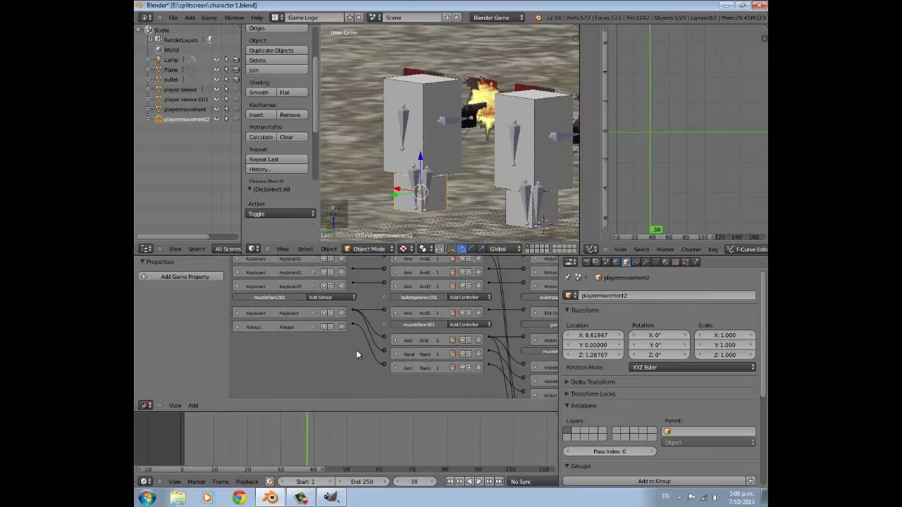
{"action": "left_click", "coordinate": [238, 313]}
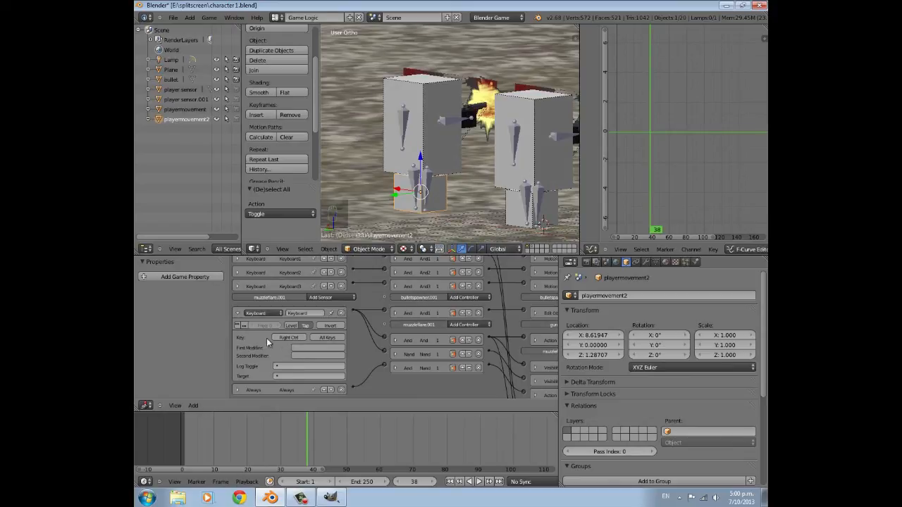
{"action": "left_click", "coordinate": [237, 313]}
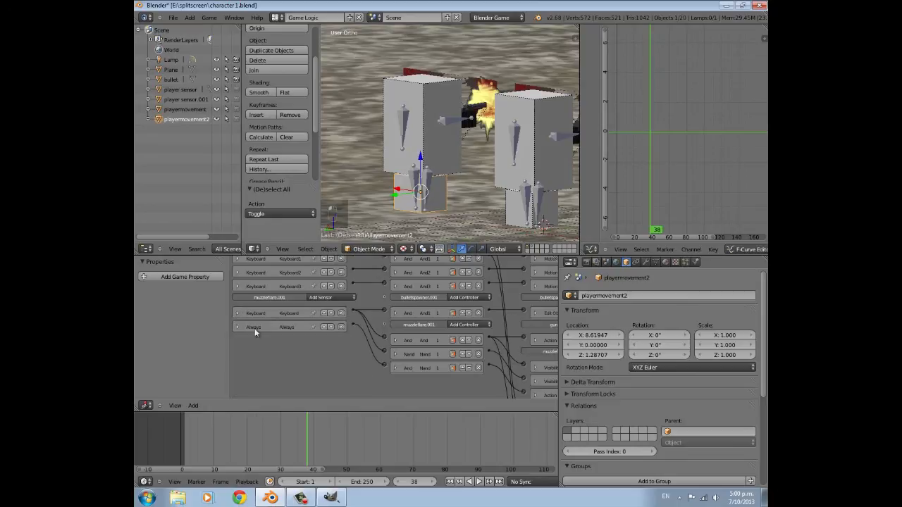
Run the split-screen game from the camera view and fire both players' guns several times
{"action": "scroll", "coordinate": [286, 332], "scroll_direction": "down", "scroll_amount": 2}
{"action": "scroll", "coordinate": [403, 138], "scroll_direction": "down", "scroll_amount": 5}
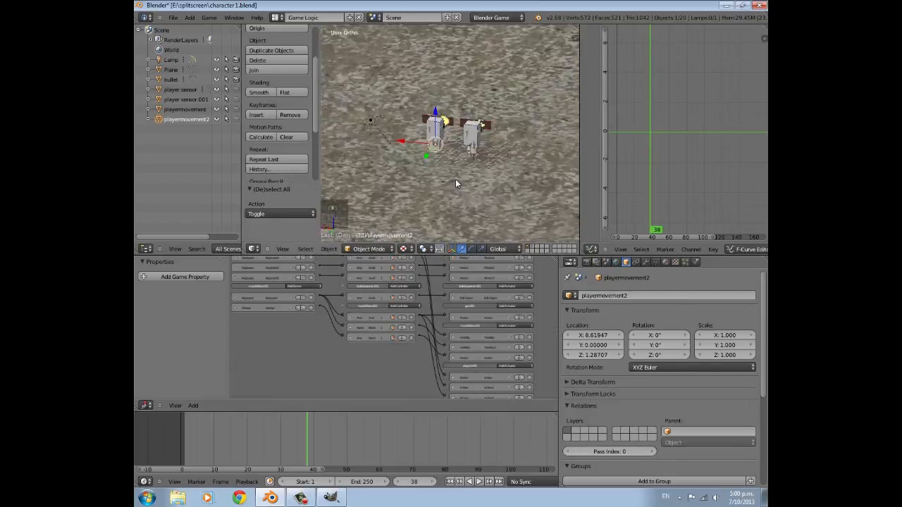
{"action": "key", "text": "KP_0"}
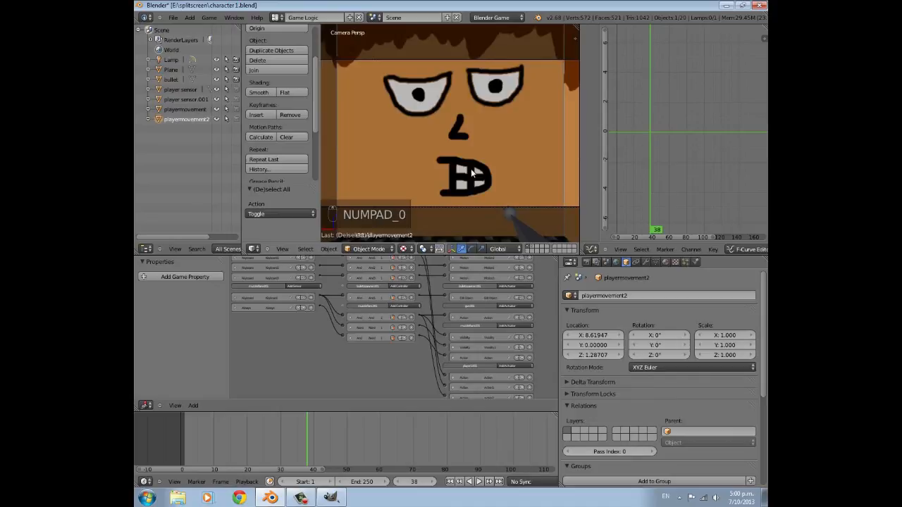
{"action": "key", "text": "p"}
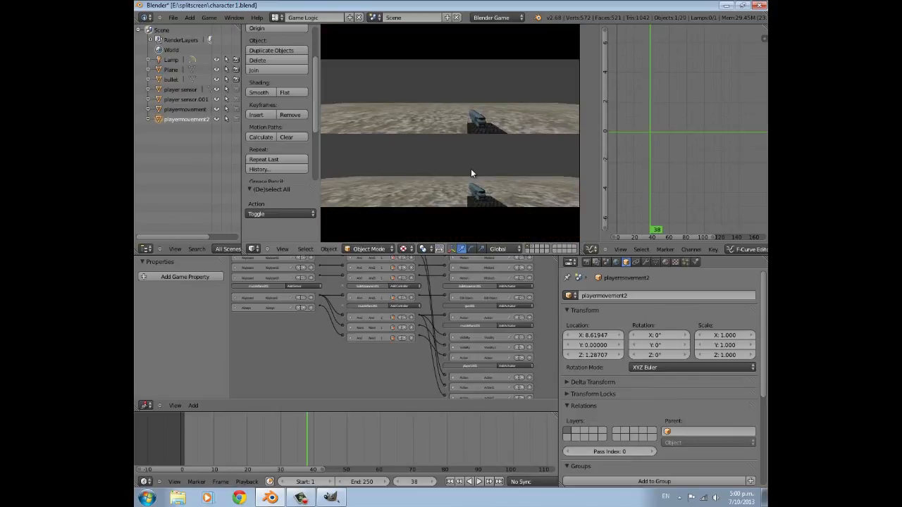
{"action": "key", "text": "space"}
{"action": "key", "text": "Return"}
{"action": "key", "text": "space"}
{"action": "key", "text": "Return"}
{"action": "key", "text": "space"}
{"action": "key", "text": "Return"}
{"action": "key", "text": "Return"}
{"action": "key", "text": "Return"}
Test turning and walking with both players in the running game, and exit it
{"action": "key", "text": "Left"}
{"action": "key", "text": "d"}
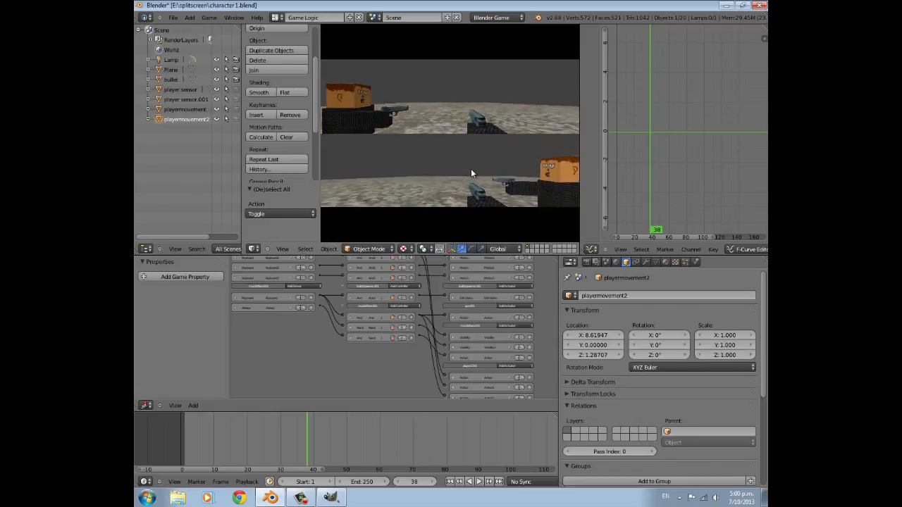
{"action": "key", "text": "Right"}
{"action": "key", "text": "d"}
{"action": "key", "text": "w"}
{"action": "key", "text": "s"}
{"action": "key", "text": "w"}
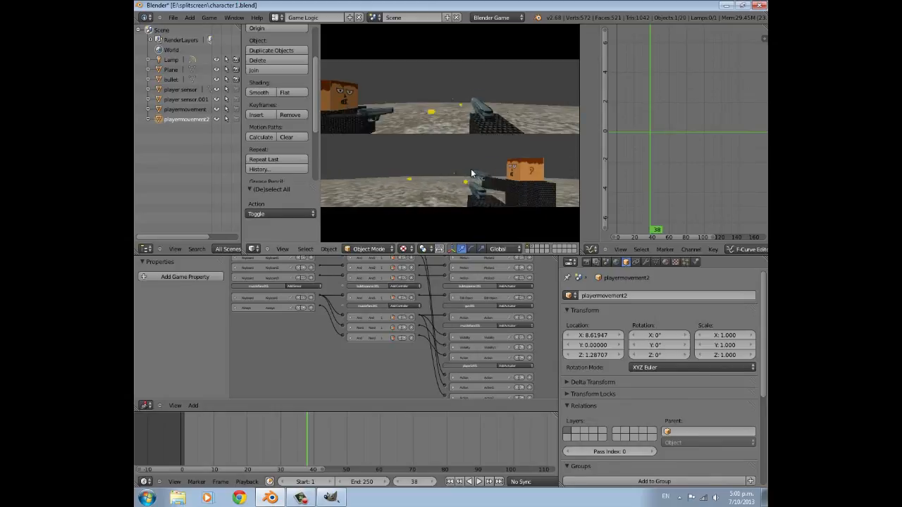
{"action": "key", "text": "Escape"}
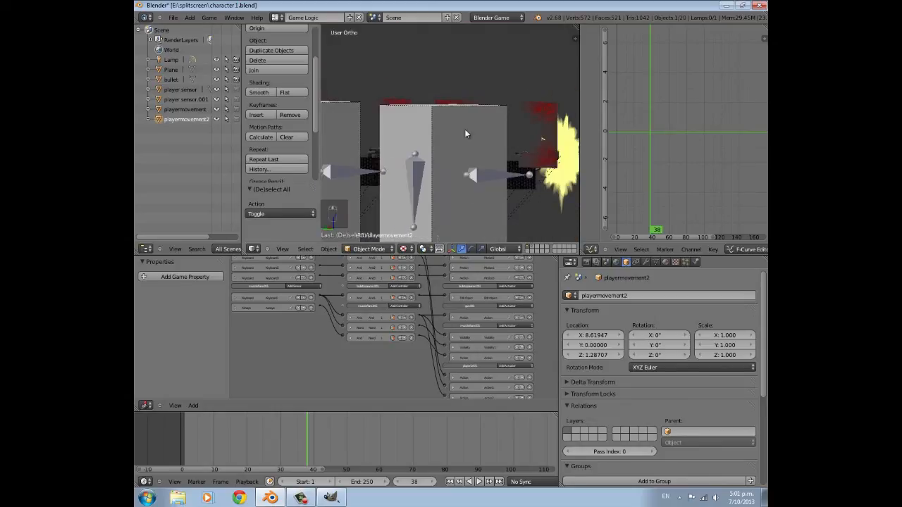
Switch the viewport to wireframe and select the duplicated player's mesh, player.001
{"action": "scroll", "coordinate": [399, 170], "scroll_direction": "down", "scroll_amount": 2}
{"action": "middle_click_drag", "start_coordinate": [399, 169], "coordinate": [455, 125]}
{"action": "scroll", "coordinate": [411, 145], "scroll_direction": "up", "scroll_amount": 2}
{"action": "key", "text": "z"}
{"action": "middle_click_drag", "start_coordinate": [557, 162], "coordinate": [517, 118], "text": "shift"}
{"action": "scroll", "coordinate": [422, 143], "scroll_direction": "up", "scroll_amount": 2}
{"action": "right_click", "coordinate": [475, 104]}
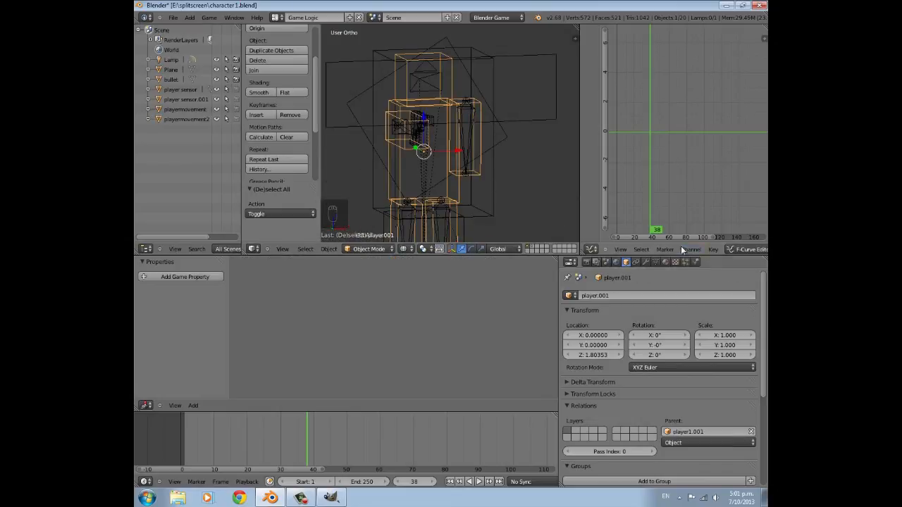
Make player.001's clothes material a single-user copy and rename it clothesp2
{"action": "left_click", "coordinate": [665, 261]}
{"action": "scroll", "coordinate": [667, 295], "scroll_direction": "up", "scroll_amount": 7}
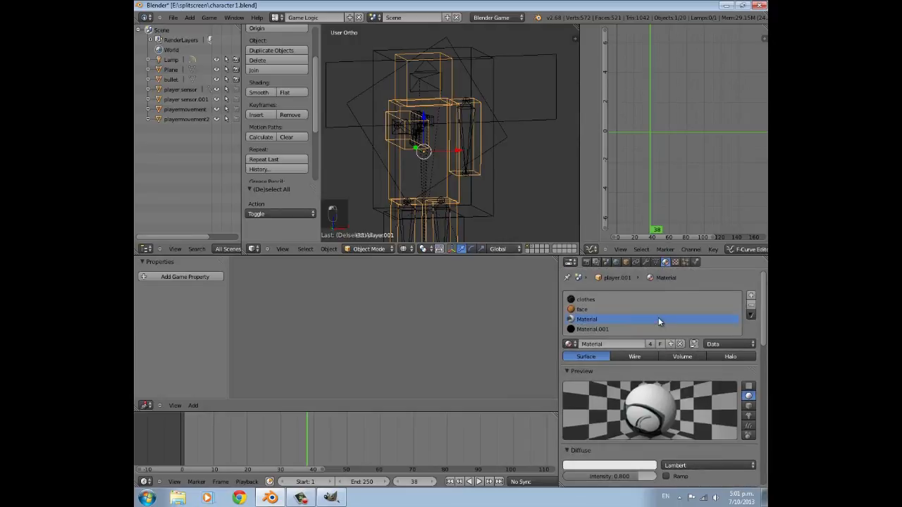
{"action": "left_click", "coordinate": [589, 309]}
{"action": "left_click", "coordinate": [591, 301]}
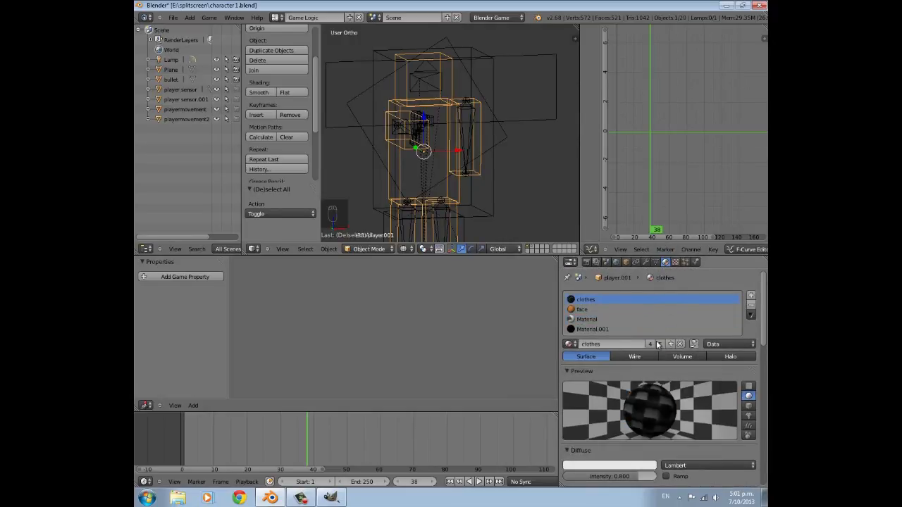
{"action": "left_click", "coordinate": [651, 344]}
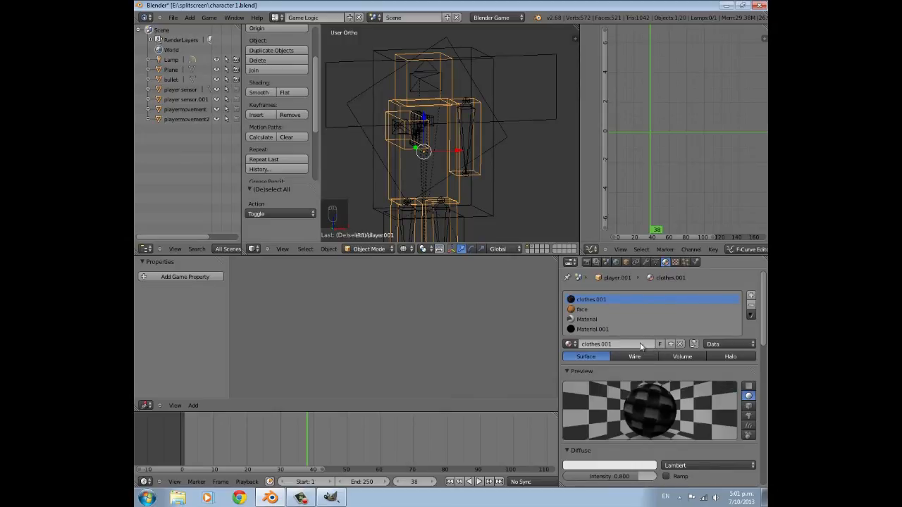
{"action": "left_click", "coordinate": [618, 345]}
{"action": "key", "text": "BackSpace"}
{"action": "key", "text": "BackSpace"}
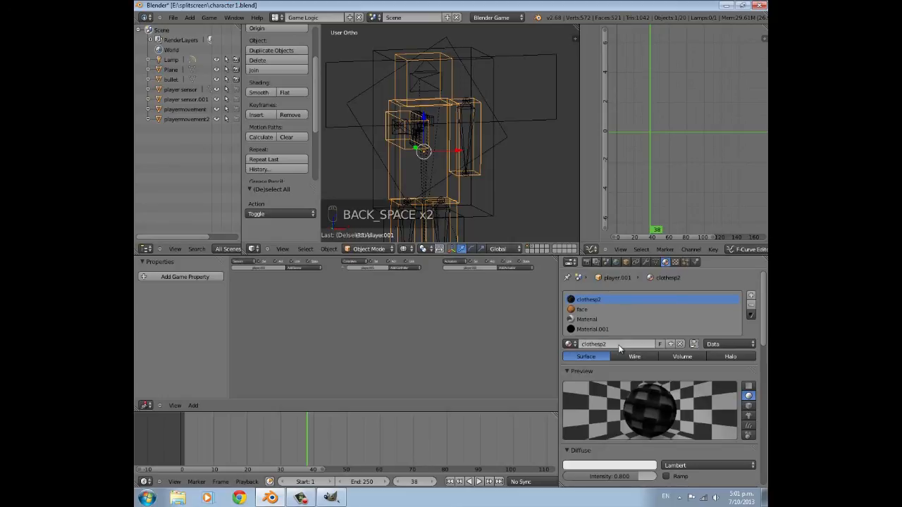
Make the image texture of the clothesp2 material a single-user copy
{"action": "left_click", "coordinate": [675, 263]}
{"action": "scroll", "coordinate": [668, 328], "scroll_direction": "up", "scroll_amount": 10}
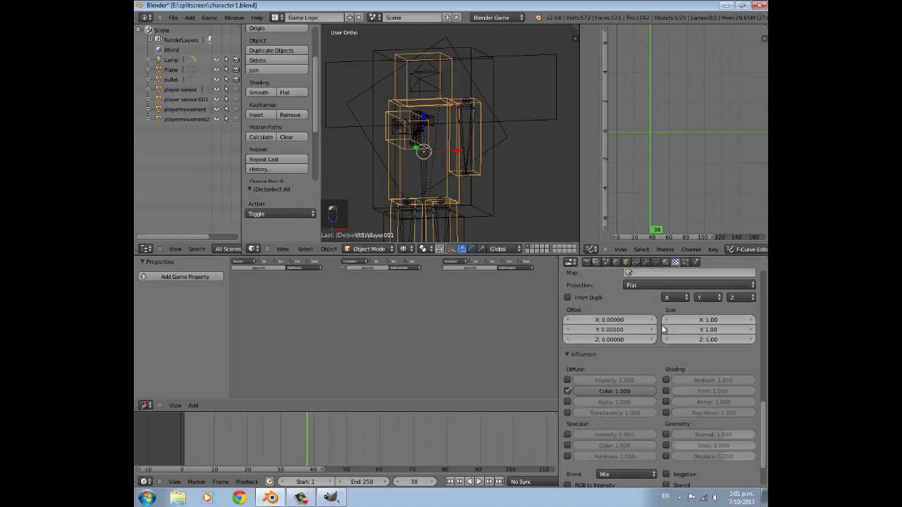
{"action": "scroll", "coordinate": [669, 326], "scroll_direction": "up", "scroll_amount": 3}
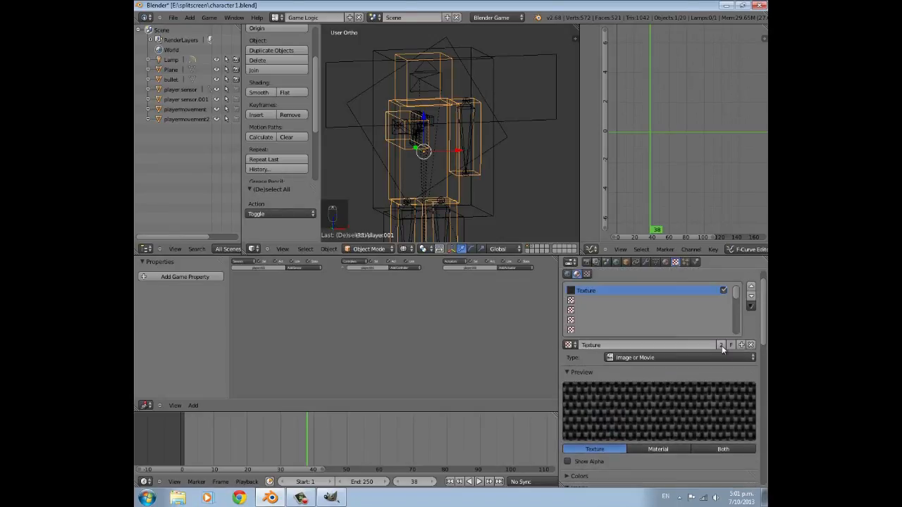
{"action": "left_click", "coordinate": [722, 344]}
Replace the texture's fabric image with camo.jpg from the Downloads folder, browsing the files as thumbnails
{"action": "scroll", "coordinate": [680, 393], "scroll_direction": "down", "scroll_amount": 4}
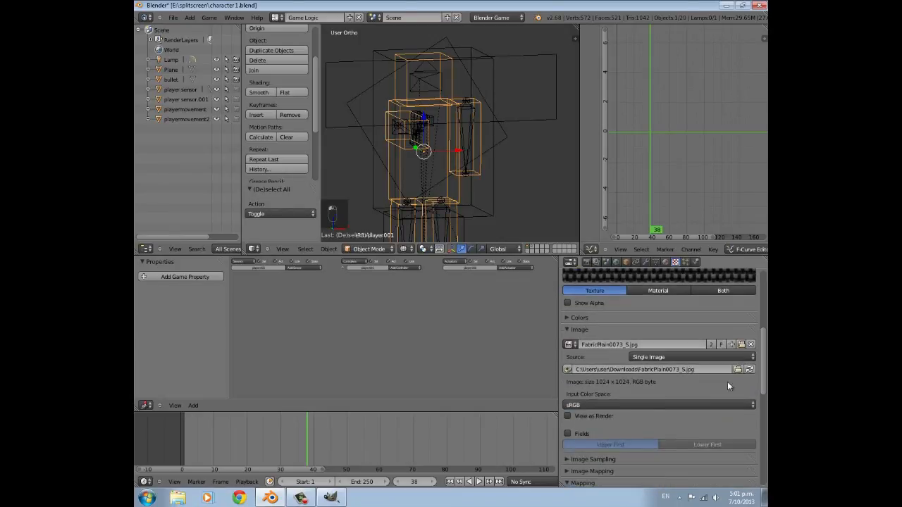
{"action": "left_click", "coordinate": [742, 345]}
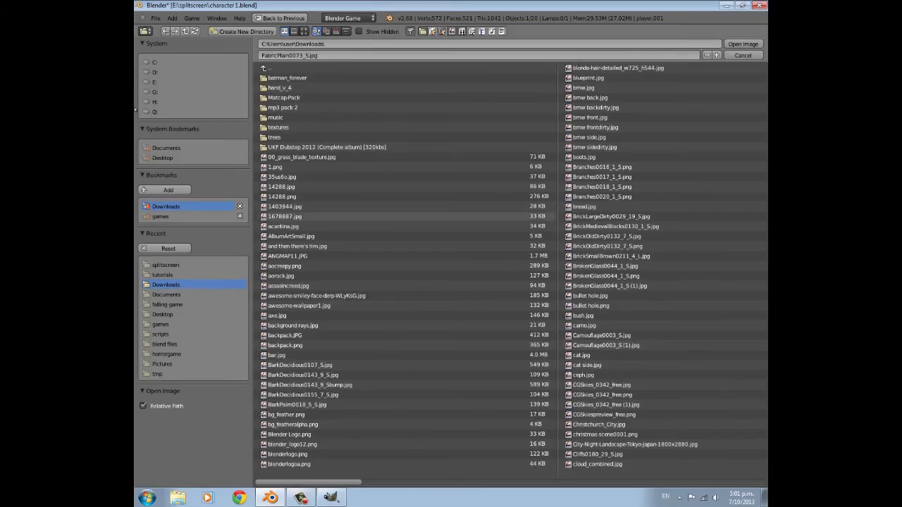
{"action": "left_click", "coordinate": [303, 31]}
{"action": "scroll", "coordinate": [655, 304], "scroll_direction": "down", "scroll_amount": 8}
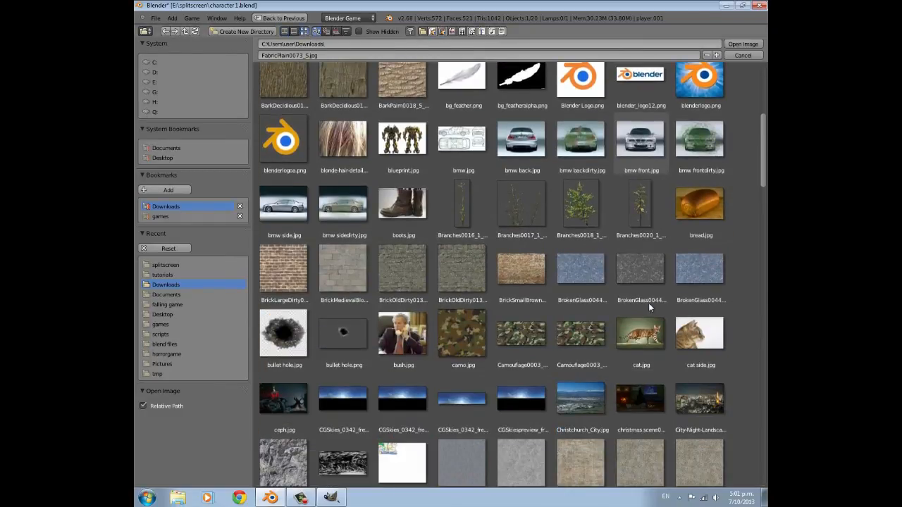
{"action": "scroll", "coordinate": [614, 226], "scroll_direction": "down", "scroll_amount": 5}
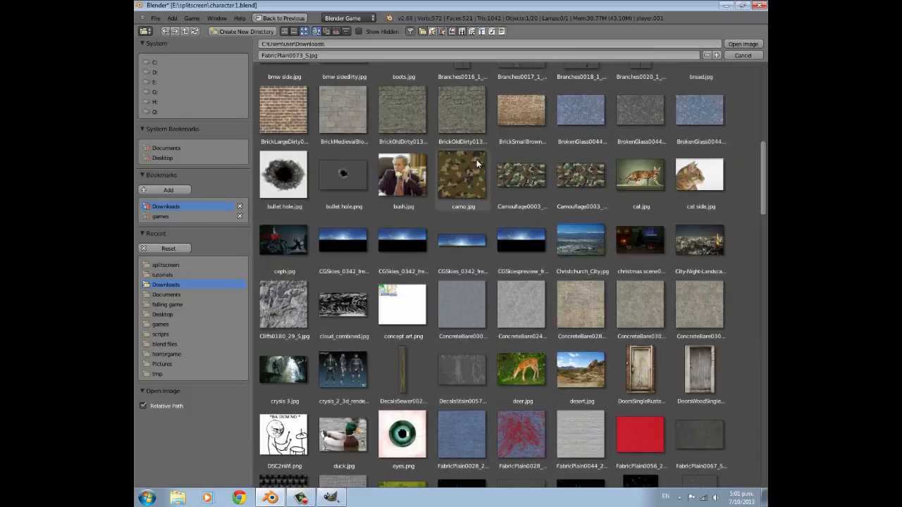
{"action": "left_click", "coordinate": [473, 173]}
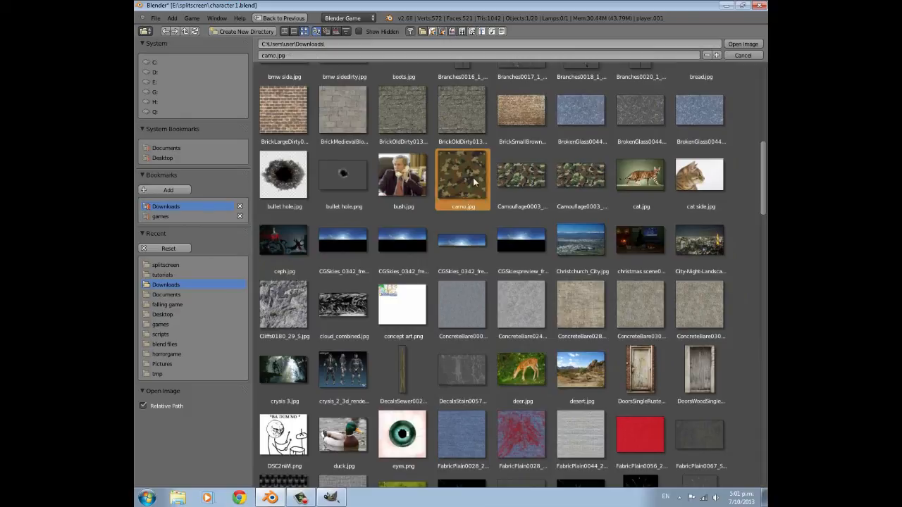
{"action": "left_click", "coordinate": [742, 43]}
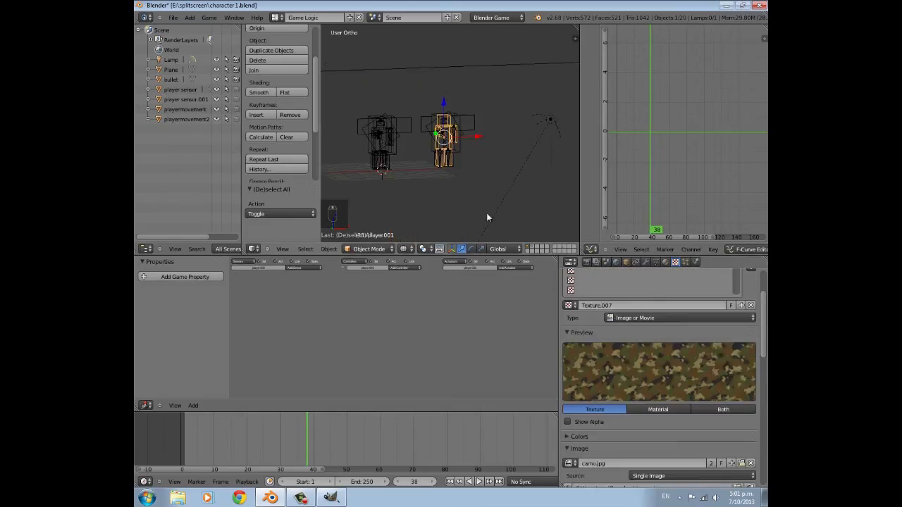
Switch the viewport back to textured shading
{"action": "left_click", "coordinate": [404, 249]}
{"action": "left_click", "coordinate": [412, 203]}
{"action": "scroll", "coordinate": [436, 155], "scroll_direction": "up", "scroll_amount": 4}
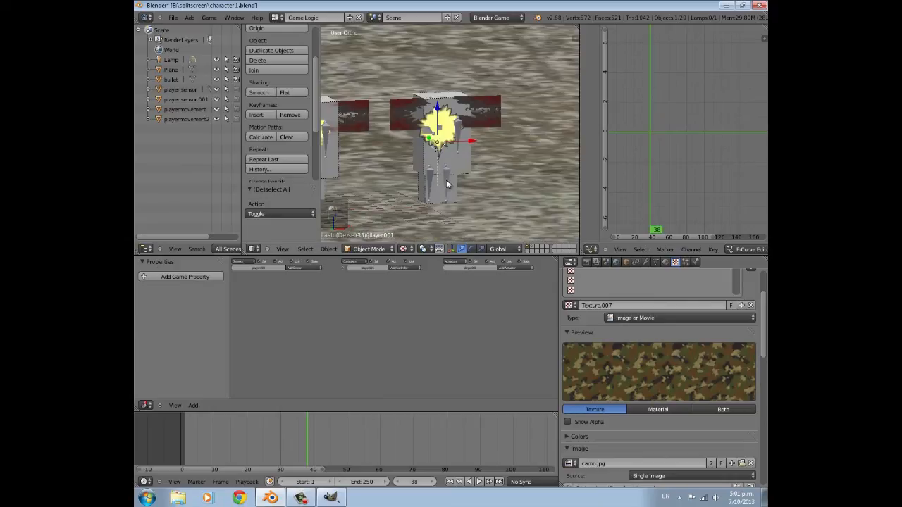
Hide both players' sensor boxes to examine the clothes textures, and unhide the boxes
{"action": "right_click", "coordinate": [452, 132]}
{"action": "right_click", "coordinate": [468, 152]}
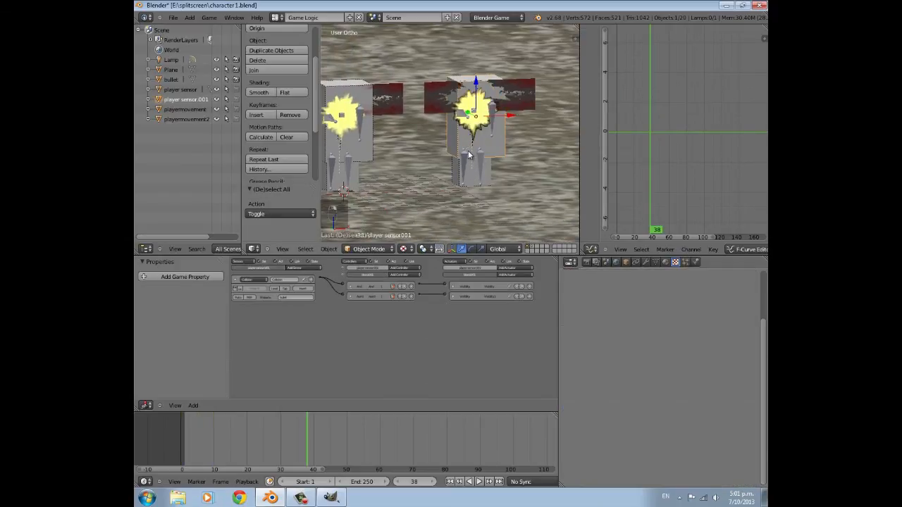
{"action": "key", "text": "h"}
{"action": "right_click", "coordinate": [358, 146]}
{"action": "key", "text": "h"}
{"action": "middle_click_drag", "start_coordinate": [384, 151], "coordinate": [457, 146]}
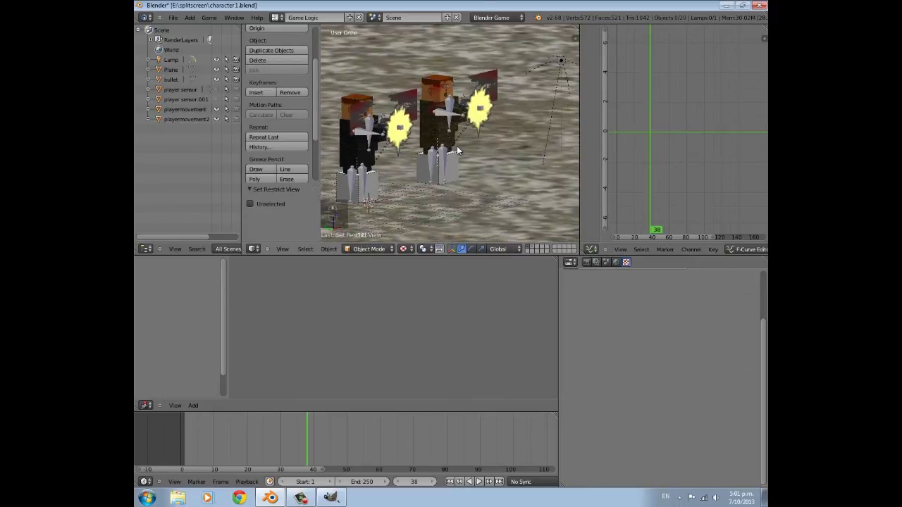
{"action": "key", "text": "alt+h"}
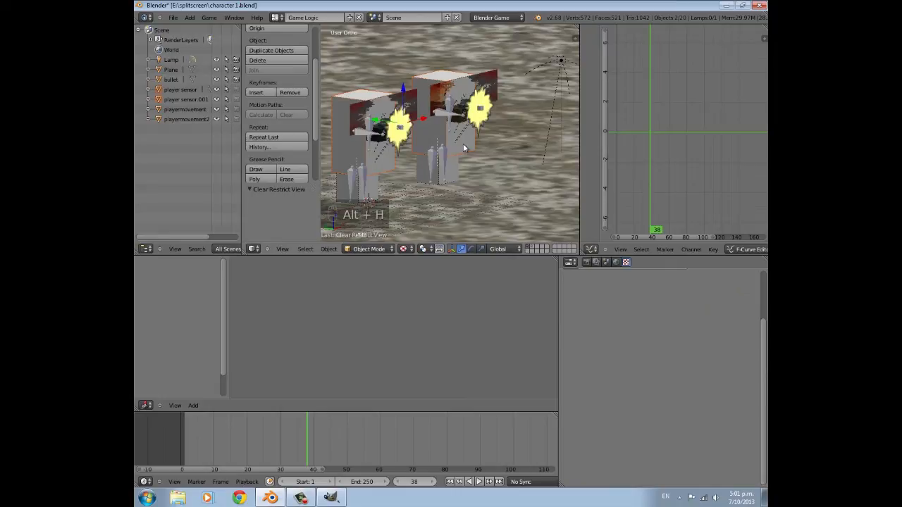
Run the game from the camera view, turn the first player toward the second, and fire repeatedly
{"action": "key", "text": "a"}
{"action": "key", "text": "KP_0"}
{"action": "key", "text": "p"}
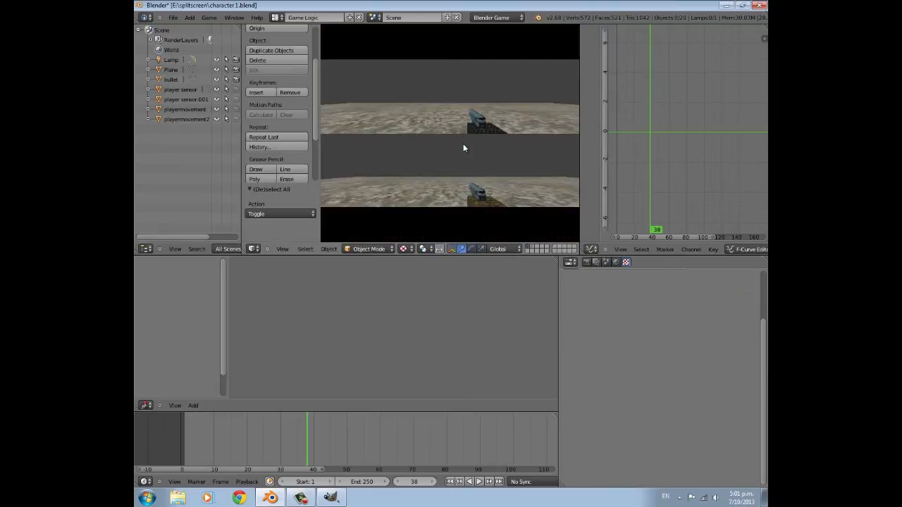
{"action": "key", "text": "a"}
{"action": "key", "text": "a"}
{"action": "key", "text": "space"}
{"action": "key", "text": "a"}
{"action": "key", "text": "space"}
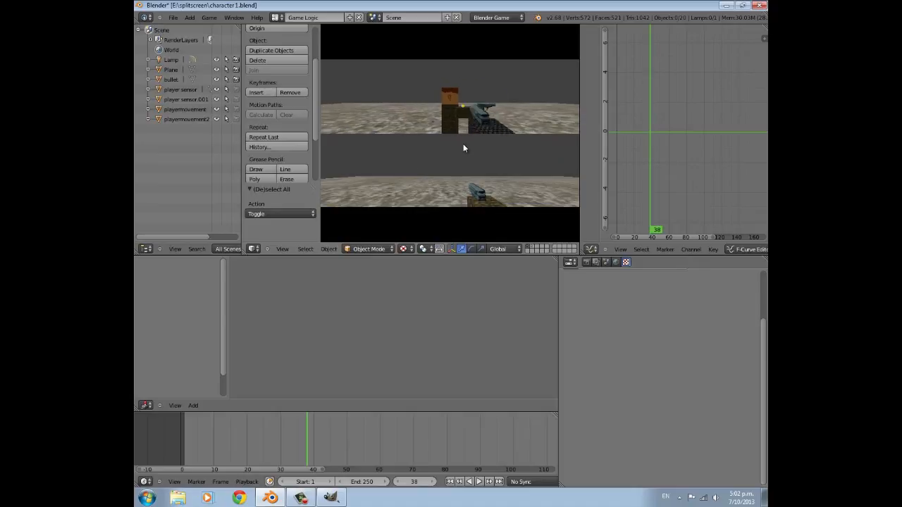
{"action": "key", "text": "space"}
{"action": "key", "text": "space"}
{"action": "key", "text": "space"}
{"action": "key", "text": "space"}
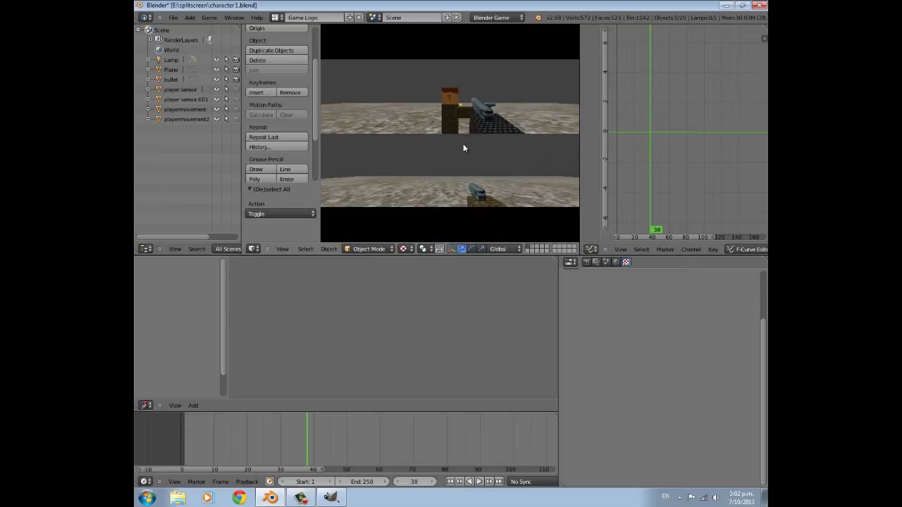
Move the first player away, turn it around, exchange shots between both players, and exit the game
{"action": "key", "text": "w"}
{"action": "key", "text": "w"}
{"action": "key", "text": "a"}
{"action": "key", "text": "a"}
{"action": "key", "text": "a"}
{"action": "key", "text": "space"}
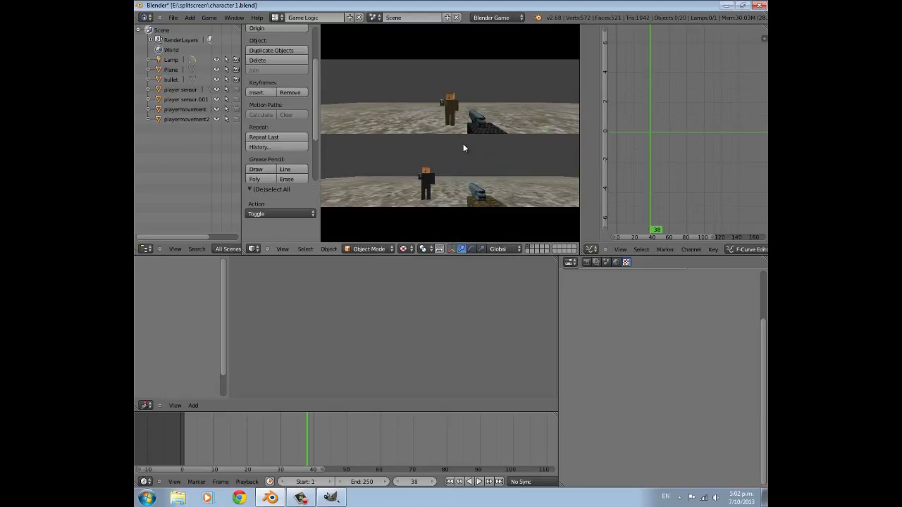
{"action": "key", "text": "space"}
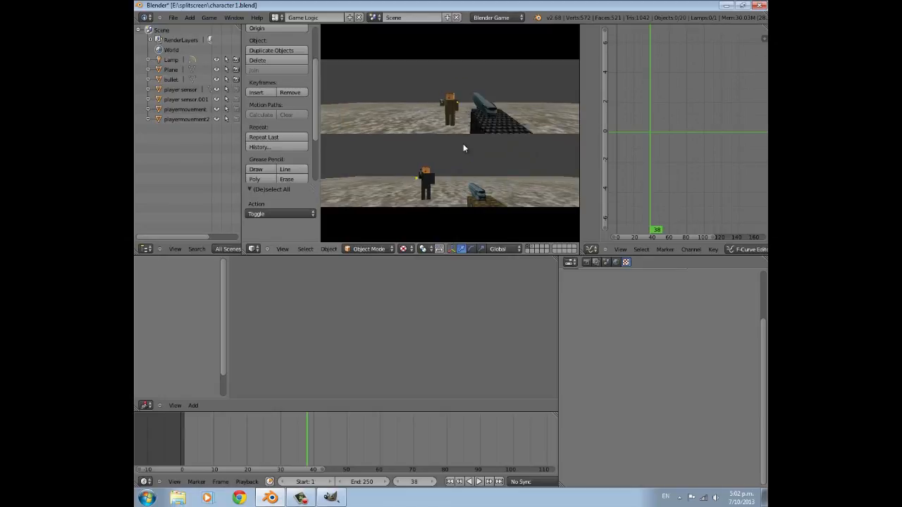
{"action": "key", "text": "Return"}
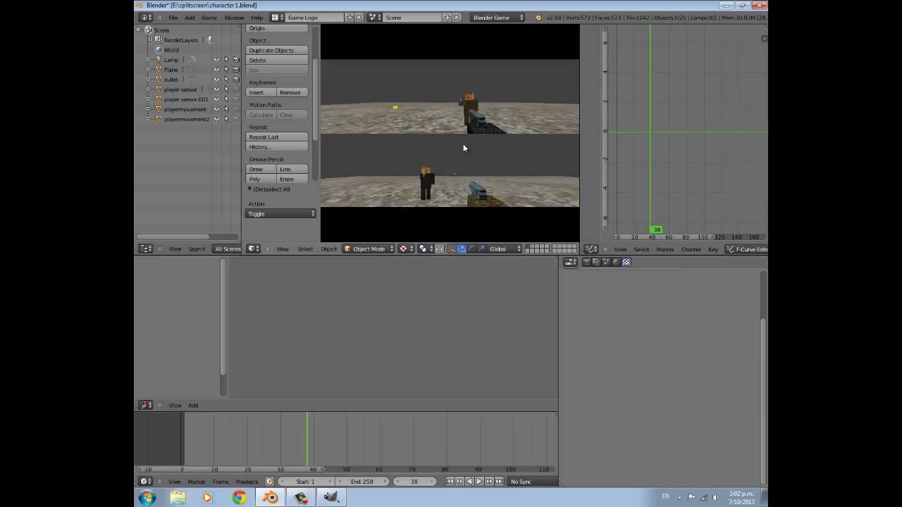
{"action": "key", "text": "Left"}
{"action": "key", "text": "Return"}
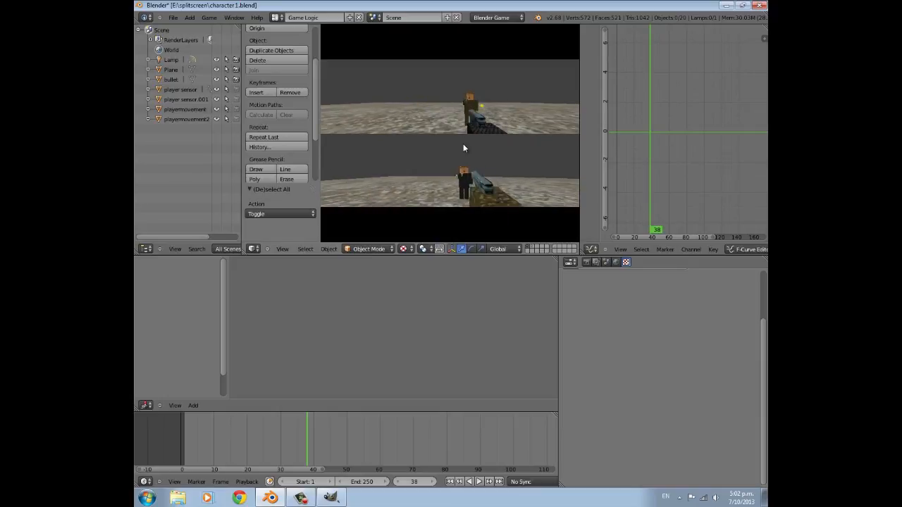
{"action": "key", "text": "Escape"}
Rerun the game, back the second player up behind the first, fire at it to test the blood overlay, and exit
{"action": "middle_click_drag", "start_coordinate": [465, 169], "coordinate": [437, 156]}
{"action": "scroll", "coordinate": [418, 165], "scroll_direction": "down", "scroll_amount": 8}
{"action": "key", "text": "KP_5"}
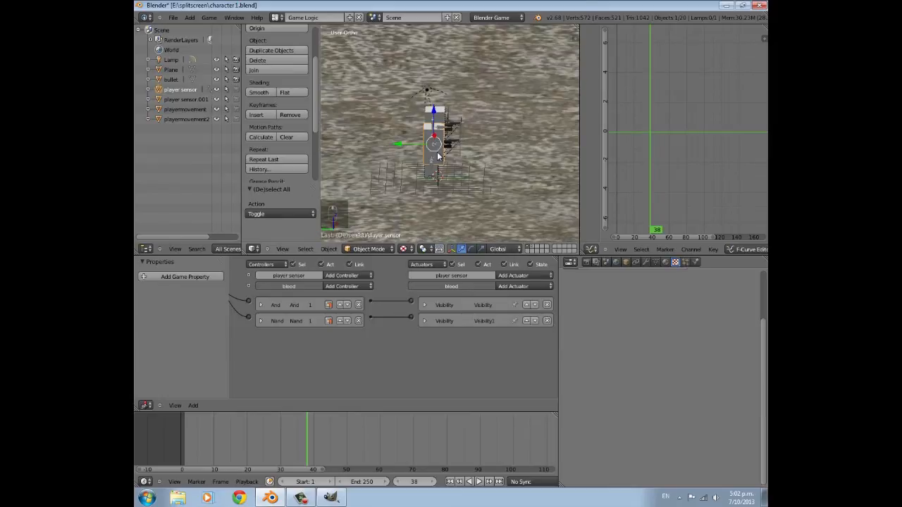
{"action": "key", "text": "p"}
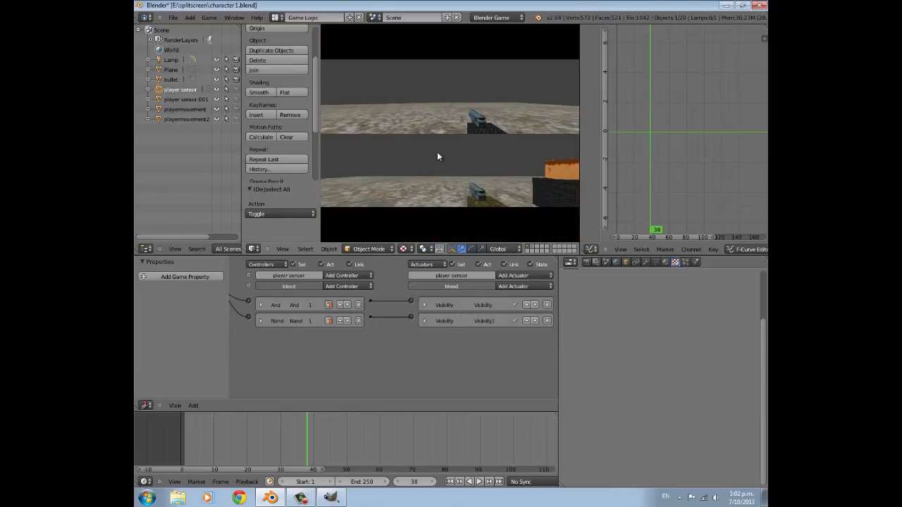
{"action": "key", "text": "Down"}
{"action": "key", "text": "Right"}
{"action": "key", "text": "Return"}
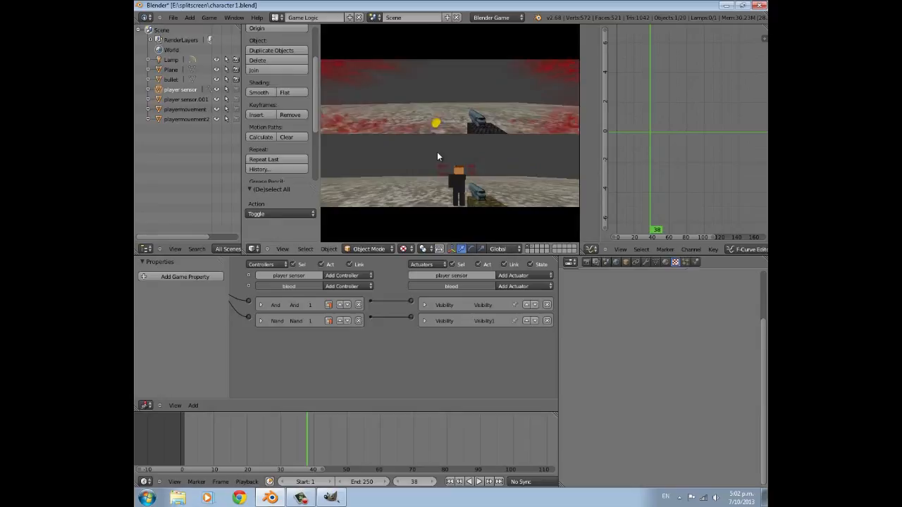
{"action": "key", "text": "Return"}
{"action": "key", "text": "Return"}
{"action": "key", "text": "Return"}
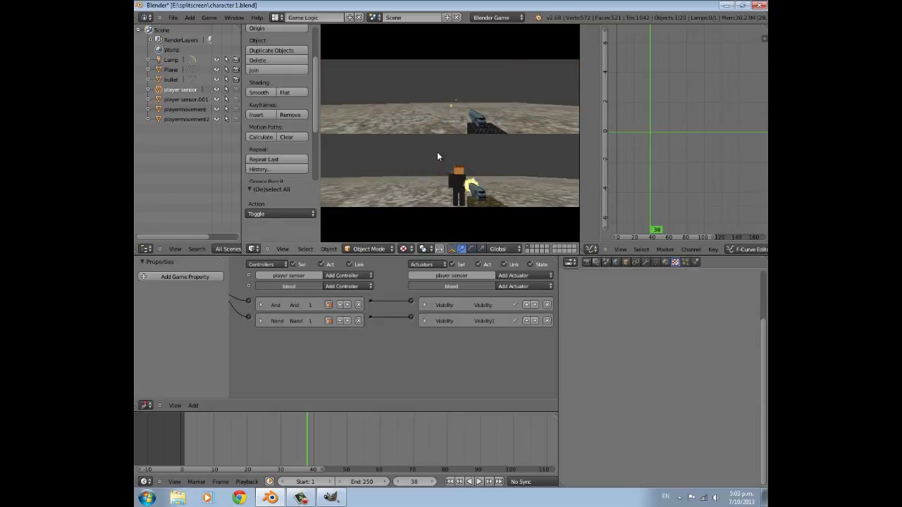
{"action": "key", "text": "Escape"}
Select one player's blood overlay and examine both players' blood overlays close up and from several angles
{"action": "scroll", "coordinate": [393, 150], "scroll_direction": "down", "scroll_amount": 5}
{"action": "right_click", "coordinate": [469, 143]}
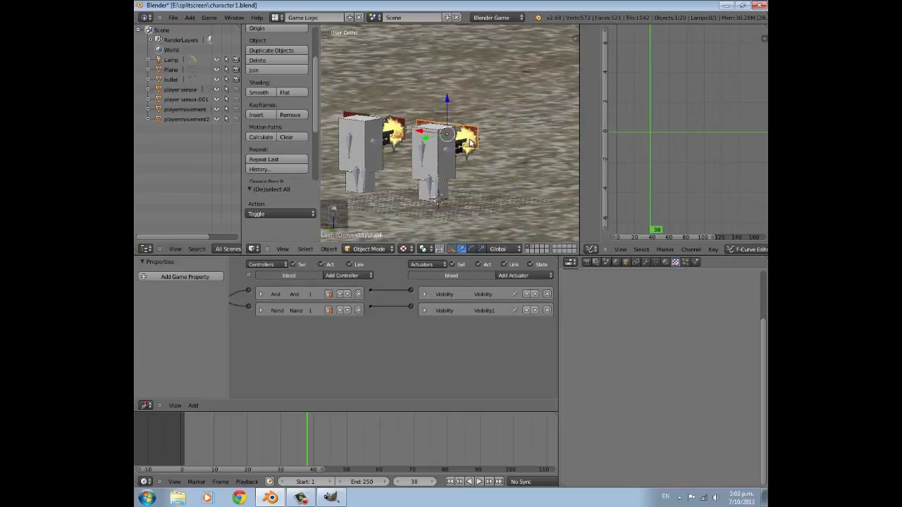
{"action": "middle_click_drag", "start_coordinate": [469, 143], "coordinate": [434, 132]}
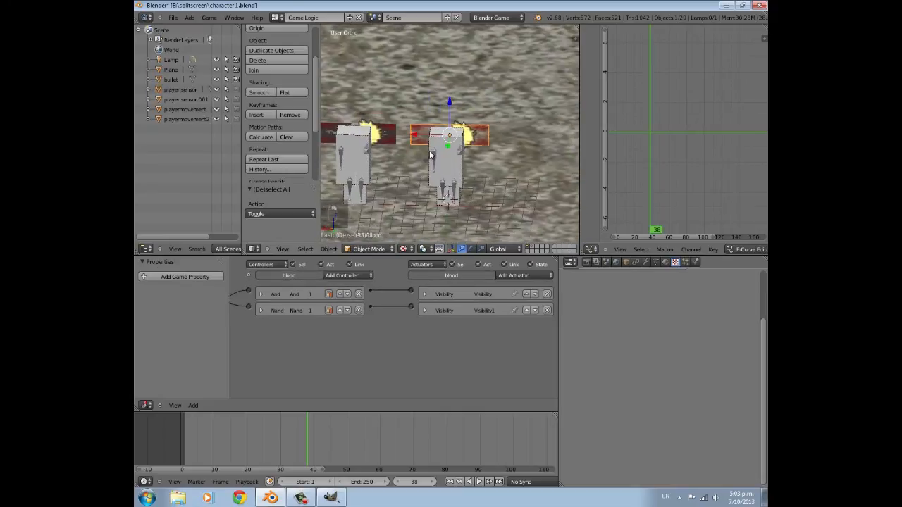
{"action": "left_click", "coordinate": [373, 18]}
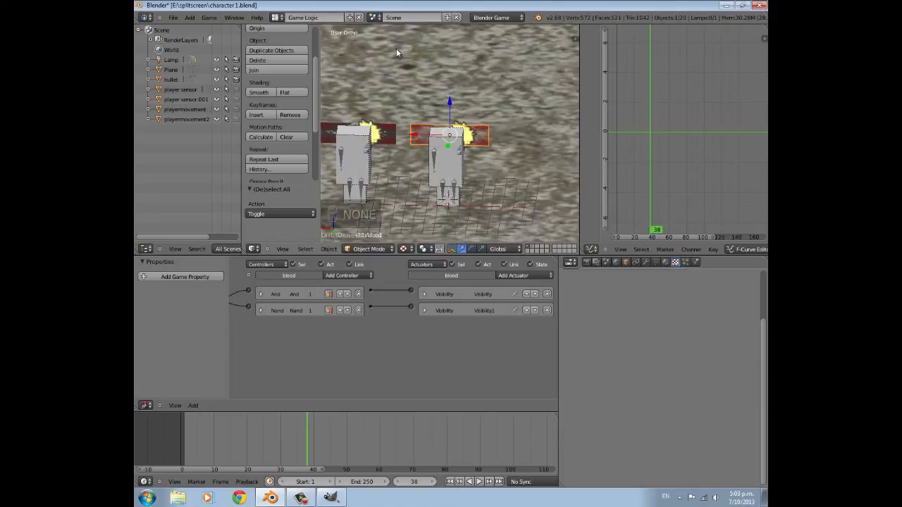
{"action": "scroll", "coordinate": [395, 109], "scroll_direction": "down", "scroll_amount": 3}
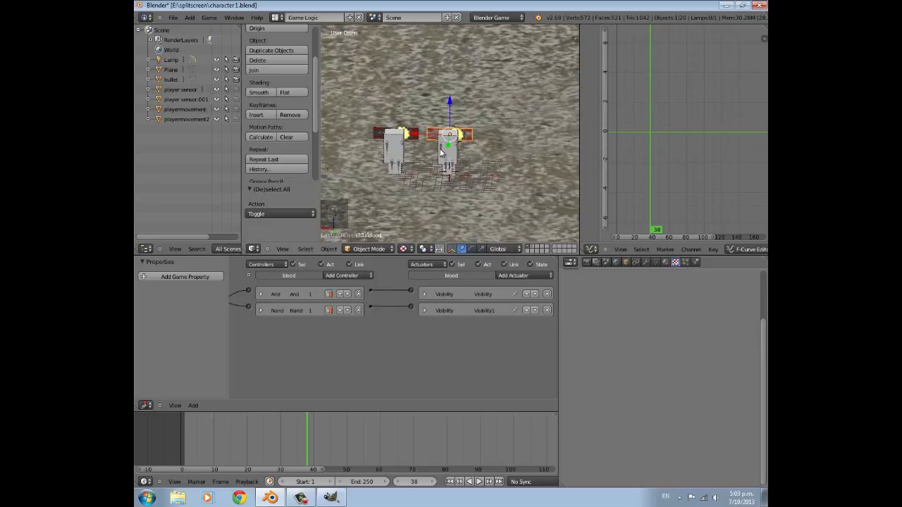
{"action": "scroll", "coordinate": [352, 168], "scroll_direction": "up", "scroll_amount": 5}
{"action": "scroll", "coordinate": [354, 167], "scroll_direction": "down", "scroll_amount": 5}
{"action": "middle_click_drag", "start_coordinate": [383, 155], "coordinate": [416, 170]}
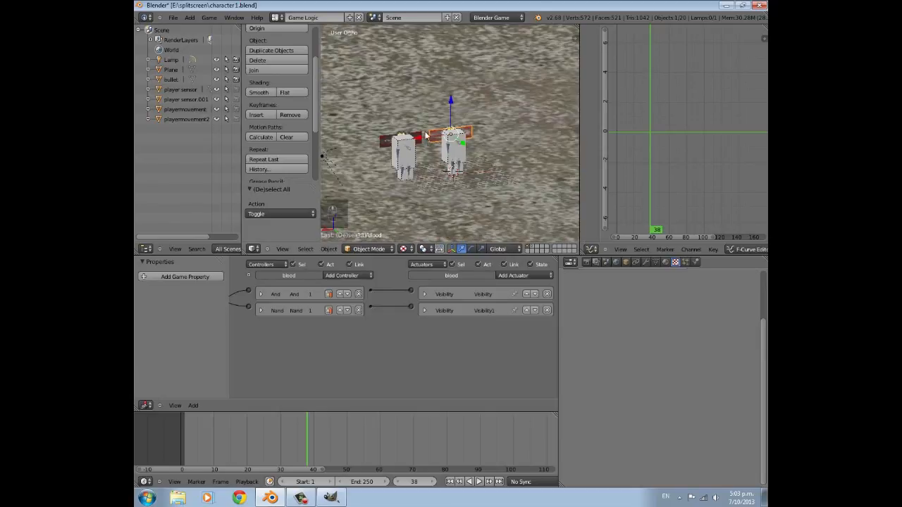
{"action": "scroll", "coordinate": [426, 136], "scroll_direction": "up", "scroll_amount": 2}
{"action": "scroll", "coordinate": [416, 143], "scroll_direction": "up", "scroll_amount": 2}
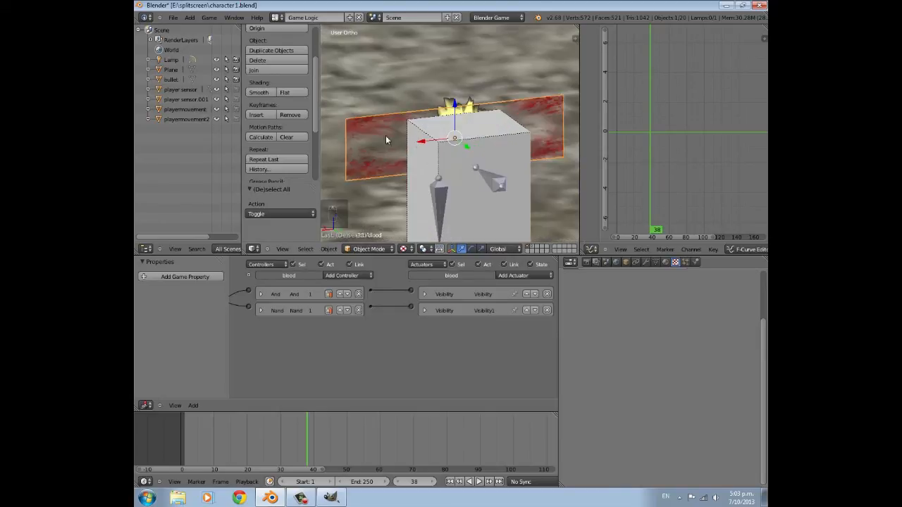
{"action": "scroll", "coordinate": [382, 132], "scroll_direction": "down", "scroll_amount": 4}
{"action": "scroll", "coordinate": [403, 155], "scroll_direction": "down", "scroll_amount": 4}
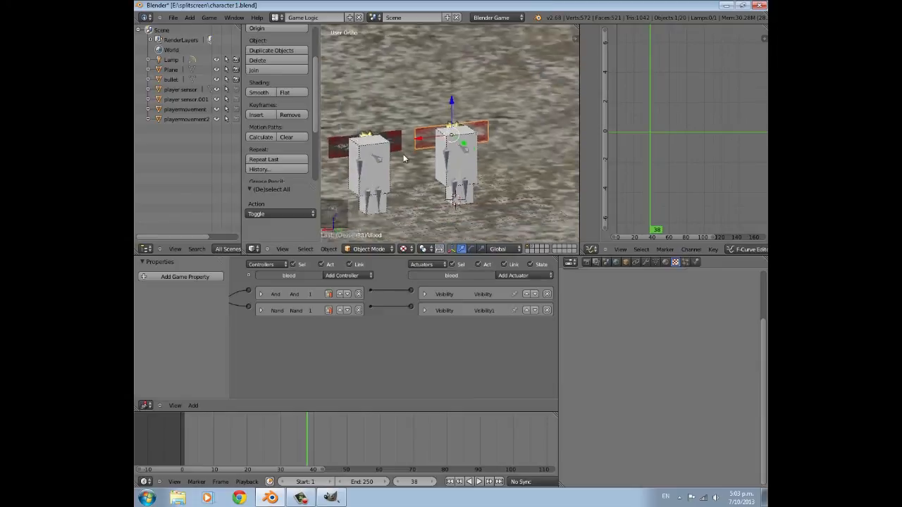
{"action": "scroll", "coordinate": [451, 156], "scroll_direction": "down", "scroll_amount": 3}
{"action": "scroll", "coordinate": [428, 180], "scroll_direction": "down", "scroll_amount": 4}
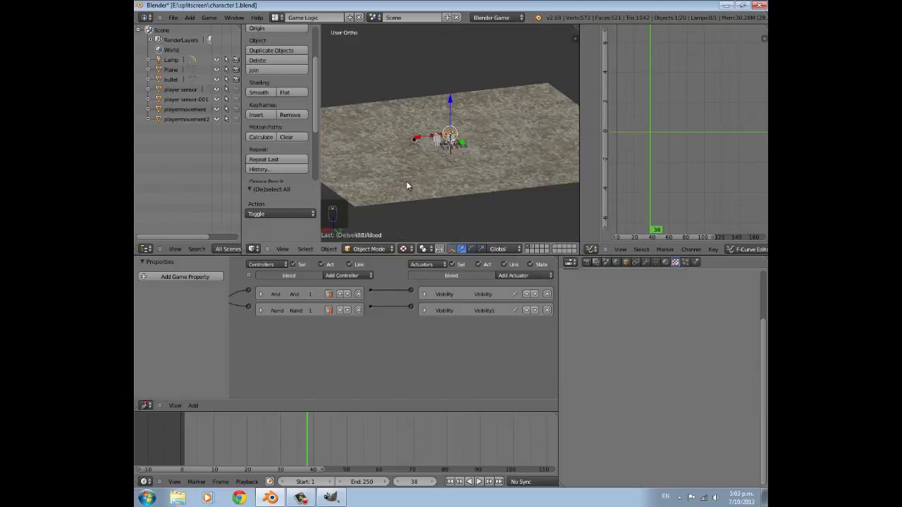
{"action": "middle_click_drag", "start_coordinate": [406, 185], "coordinate": [471, 202]}
{"action": "scroll", "coordinate": [471, 202], "scroll_direction": "up", "scroll_amount": 3}
{"action": "scroll", "coordinate": [429, 194], "scroll_direction": "down", "scroll_amount": 1}
Run the game briefly and exit it, and set the timeline's current frame to 0
{"action": "key", "text": "p"}
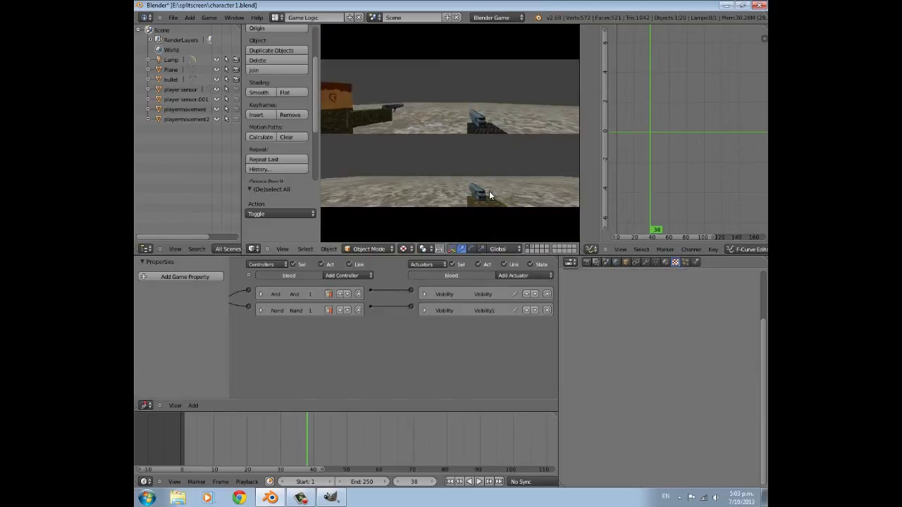
{"action": "key", "text": "Escape"}
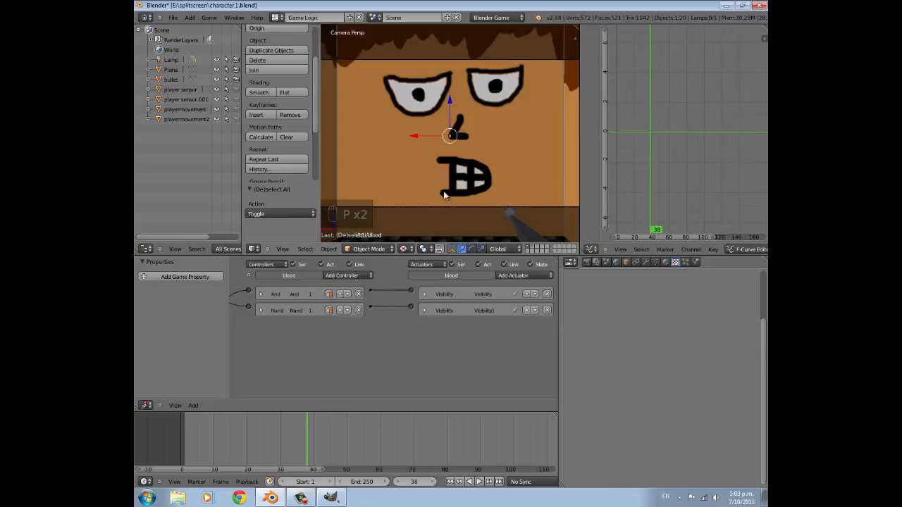
{"action": "left_click_drag", "start_coordinate": [276, 434], "coordinate": [182, 431]}
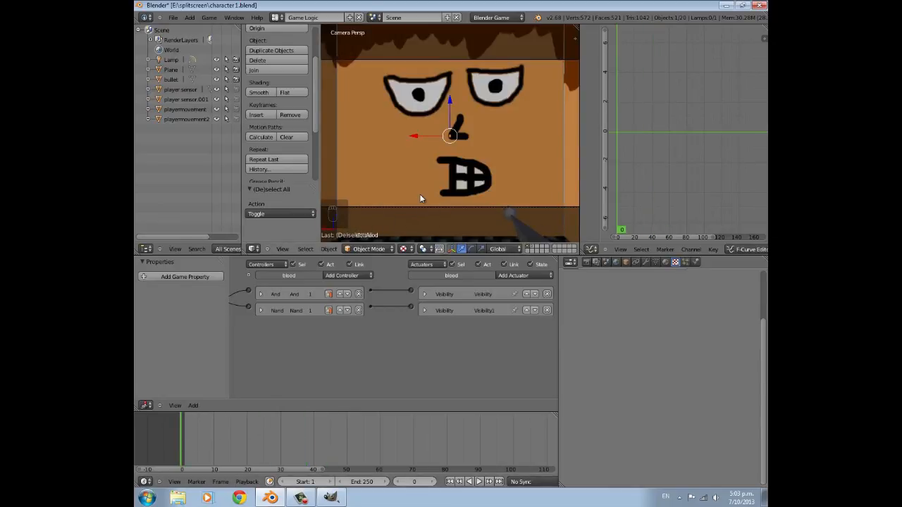
Rerun the game, move the players around while firing, and turn them to face each other
{"action": "key", "text": "p"}
{"action": "key", "text": "w"}
{"action": "key", "text": "space"}
{"action": "key", "text": "s"}
{"action": "key", "text": "space"}
{"action": "key", "text": "w"}
{"action": "key", "text": "w"}
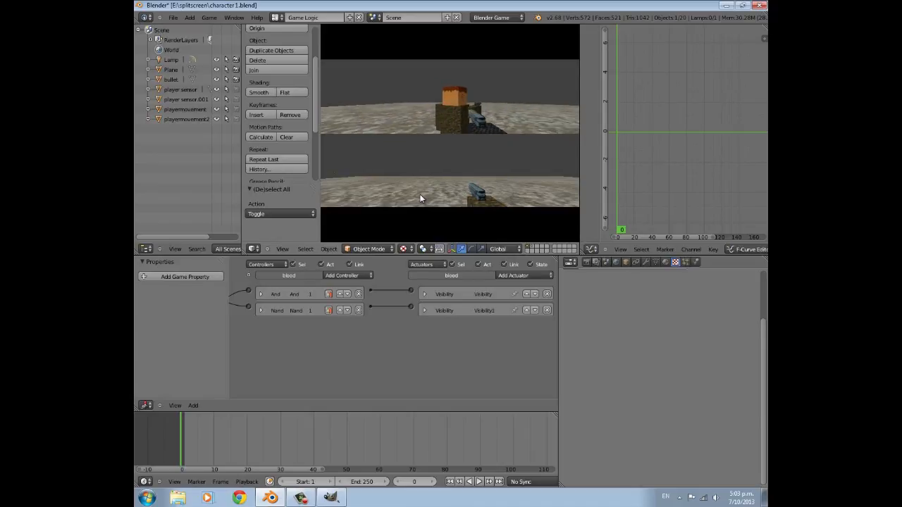
{"action": "key", "text": "w"}
{"action": "key", "text": "a"}
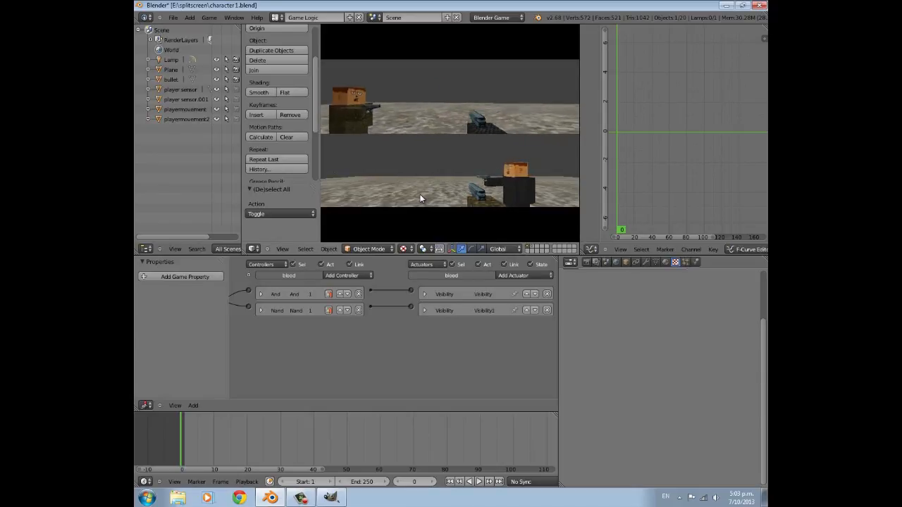